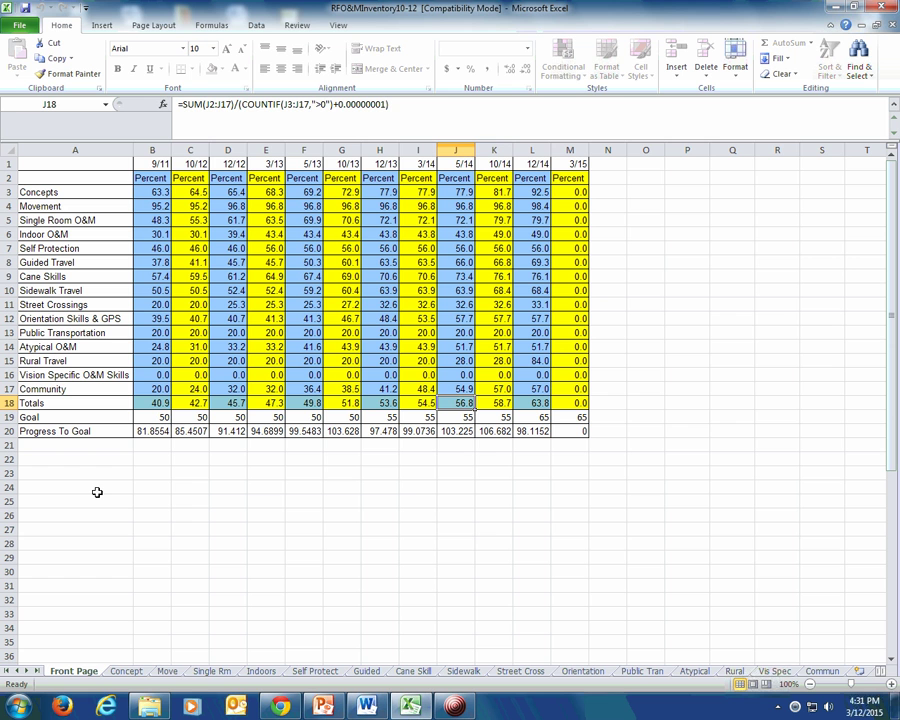
# - Go through the skill areas listed on the Front Page sheet one by one, from Concepts down to Community
pyautogui.click(52, 196)
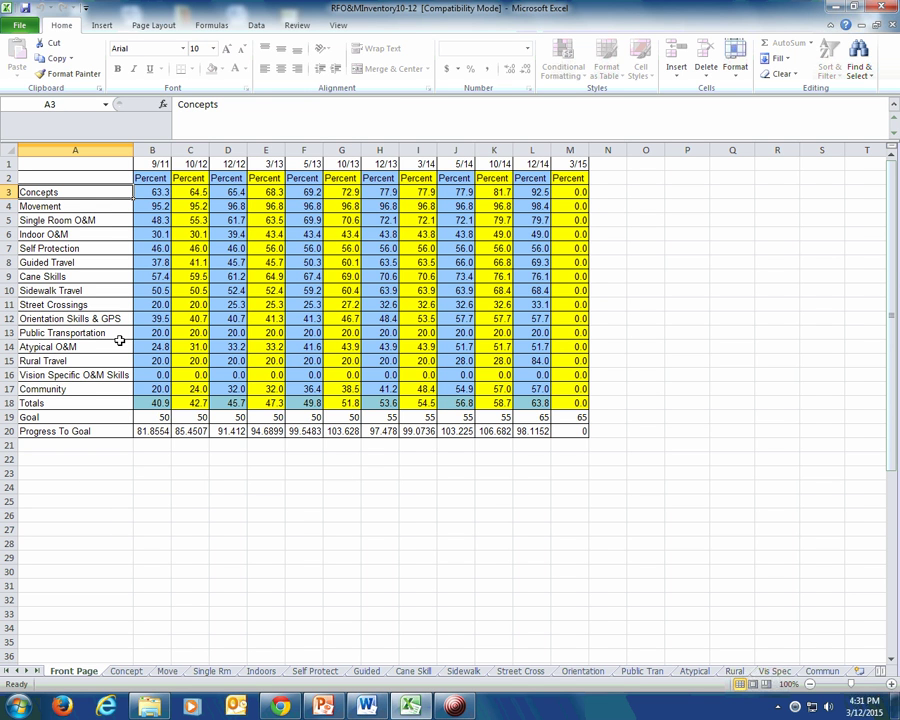
pyautogui.press('Down')
pyautogui.press('Down')
pyautogui.press('Down')
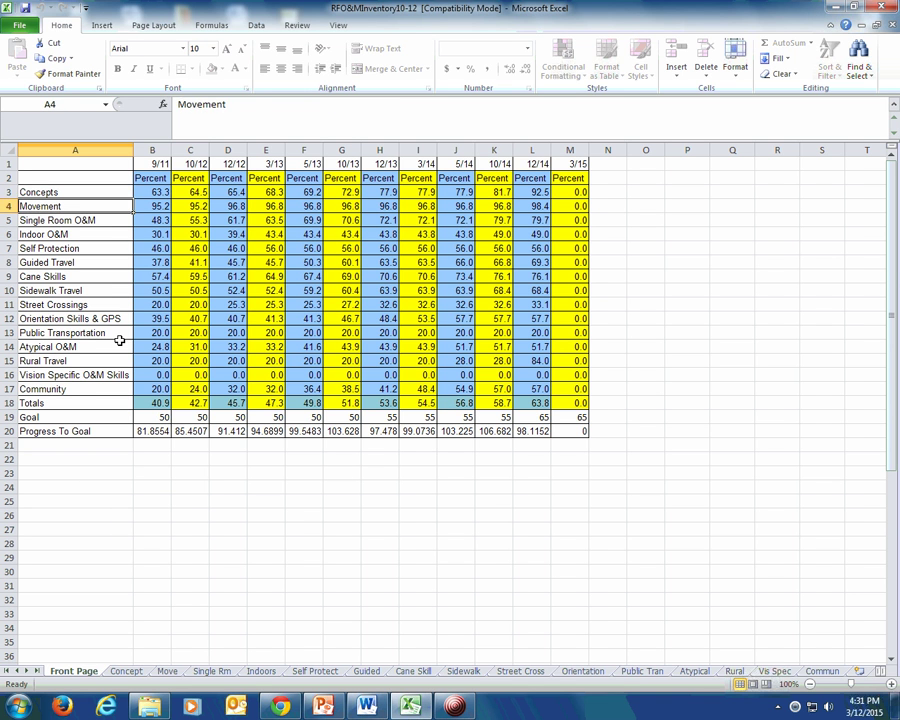
pyautogui.press('Down')
pyautogui.press('Down')
pyautogui.press('Down')
pyautogui.press('Down')
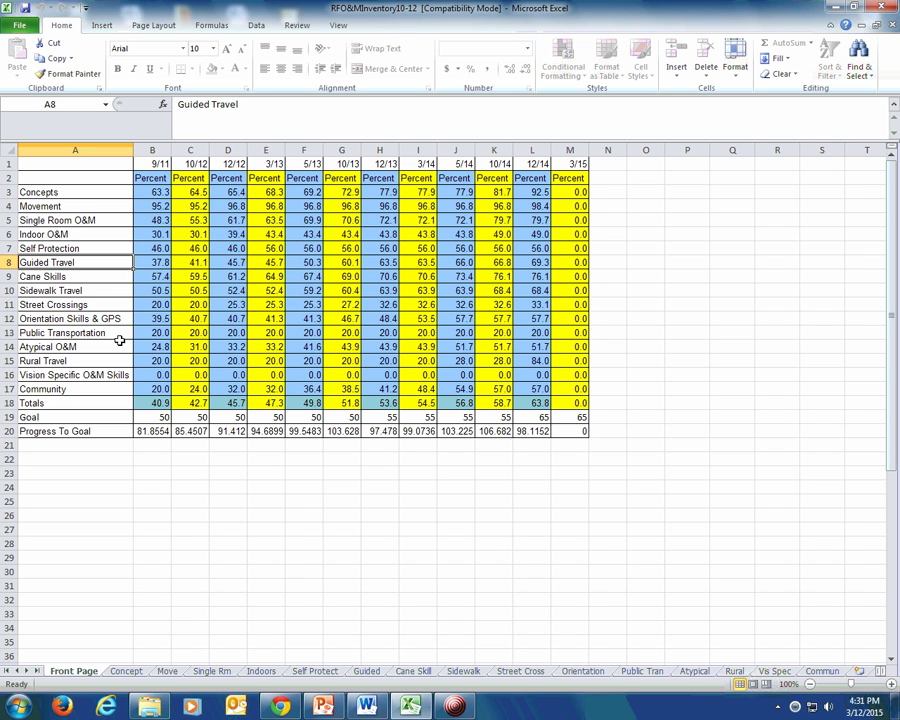
pyautogui.press('Down')
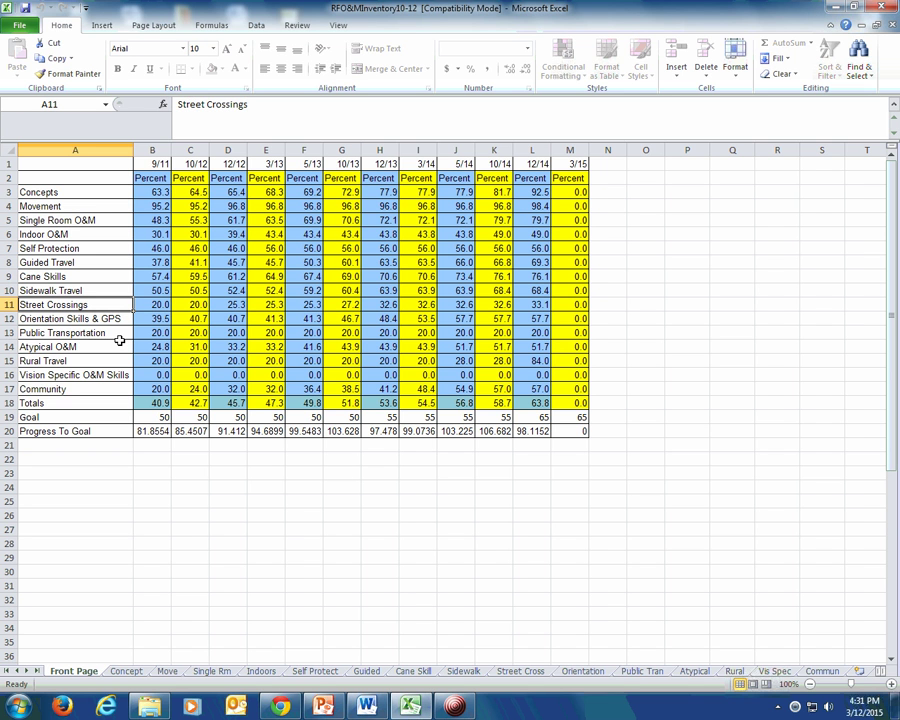
pyautogui.press('Down')
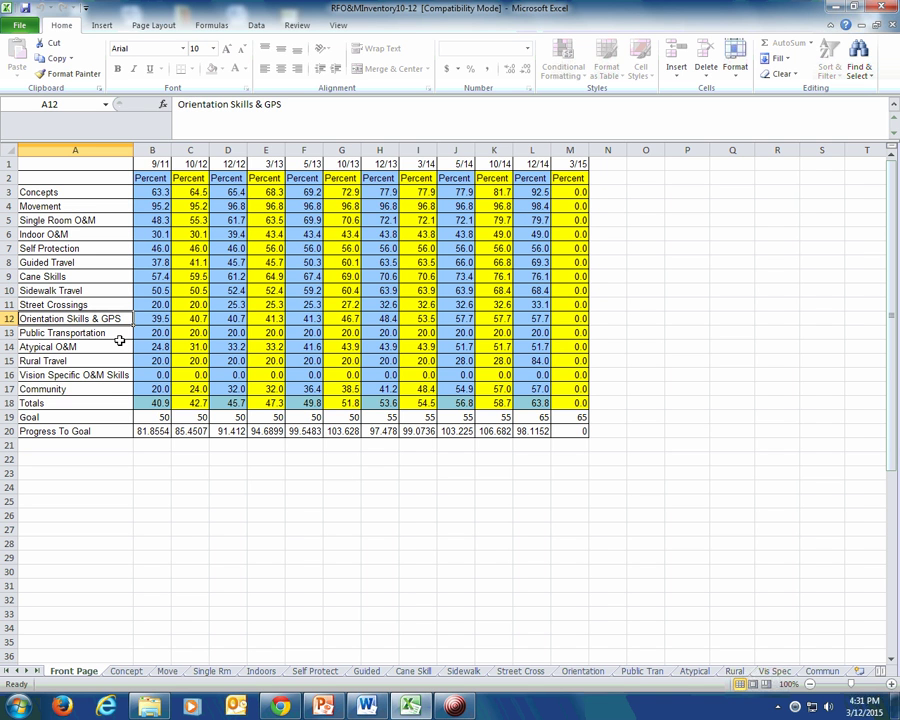
pyautogui.press('Down')
pyautogui.press('Down')
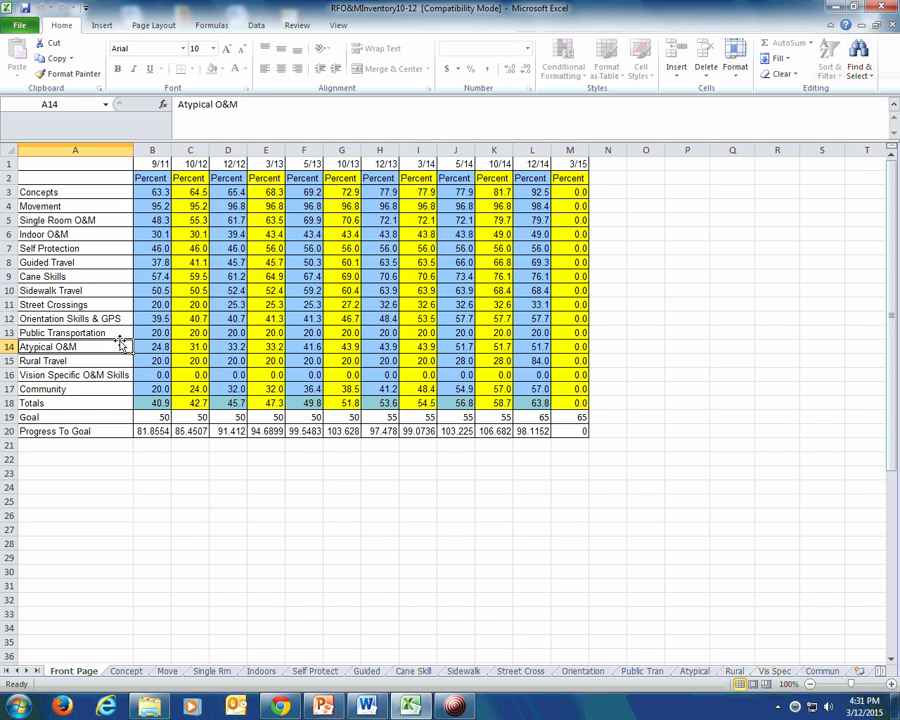
pyautogui.press('Down')
pyautogui.press('Down')
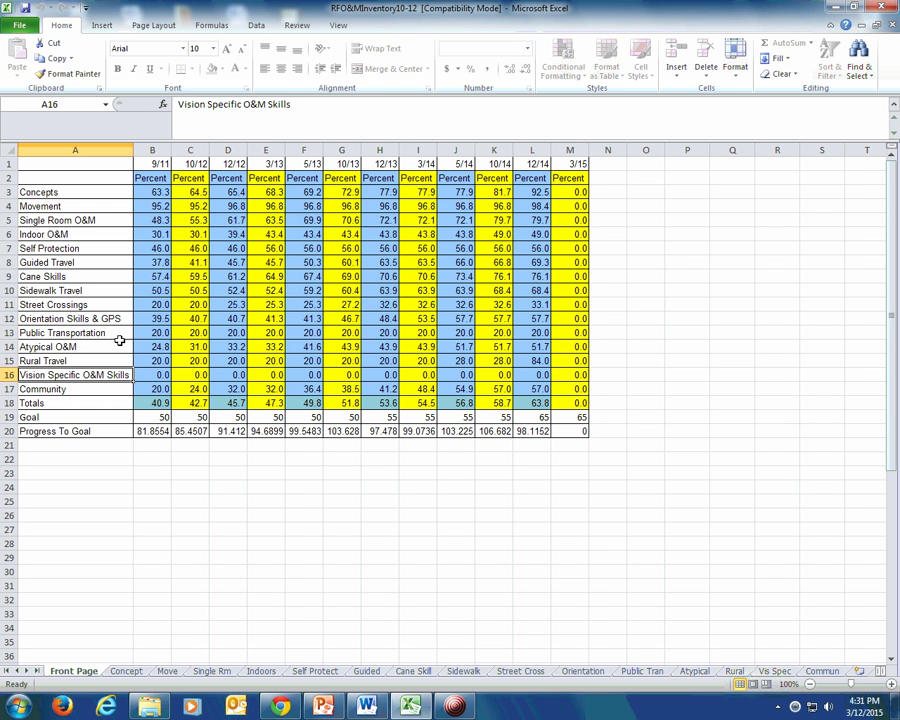
pyautogui.press('Down')
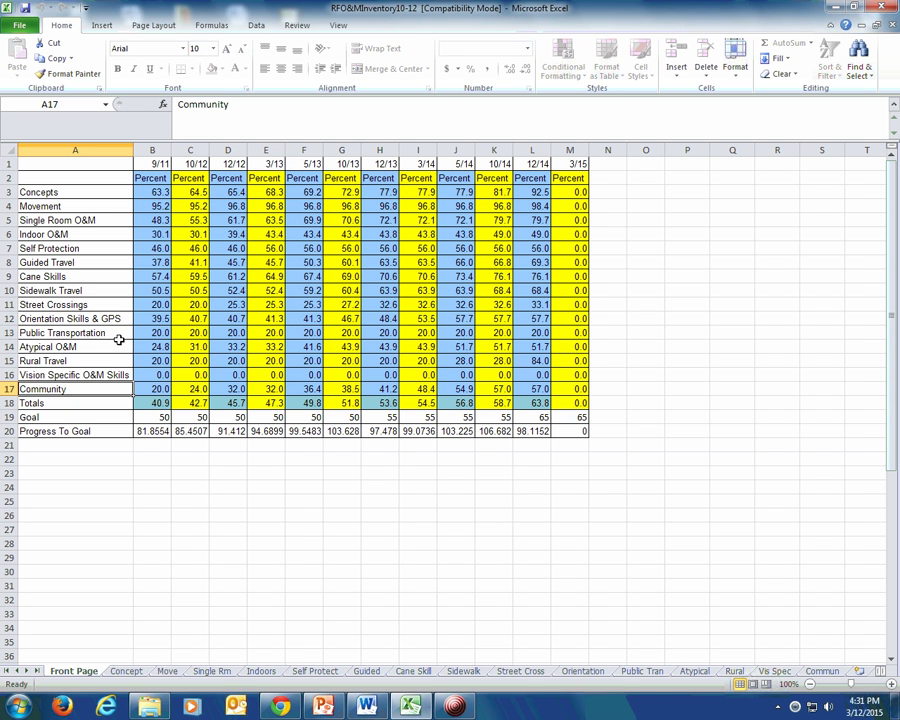
# - Open the Concept sheet and review its section headings from Vocabulary through Laterality and Parallel/Perpendicular to Time and Distance
pyautogui.click(127, 672)
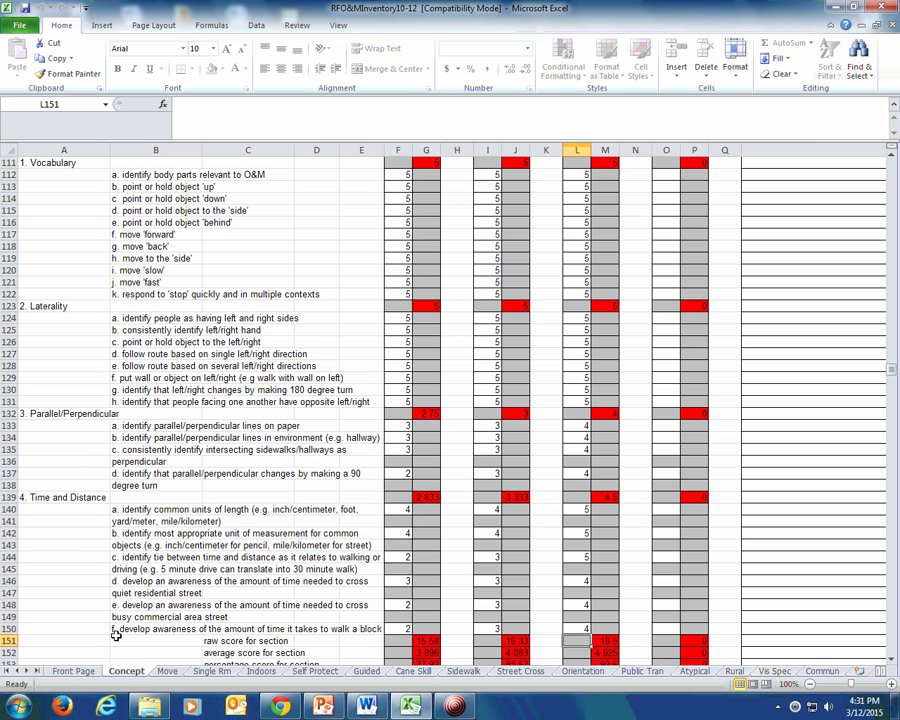
pyautogui.click(32, 165)
pyautogui.click(60, 305)
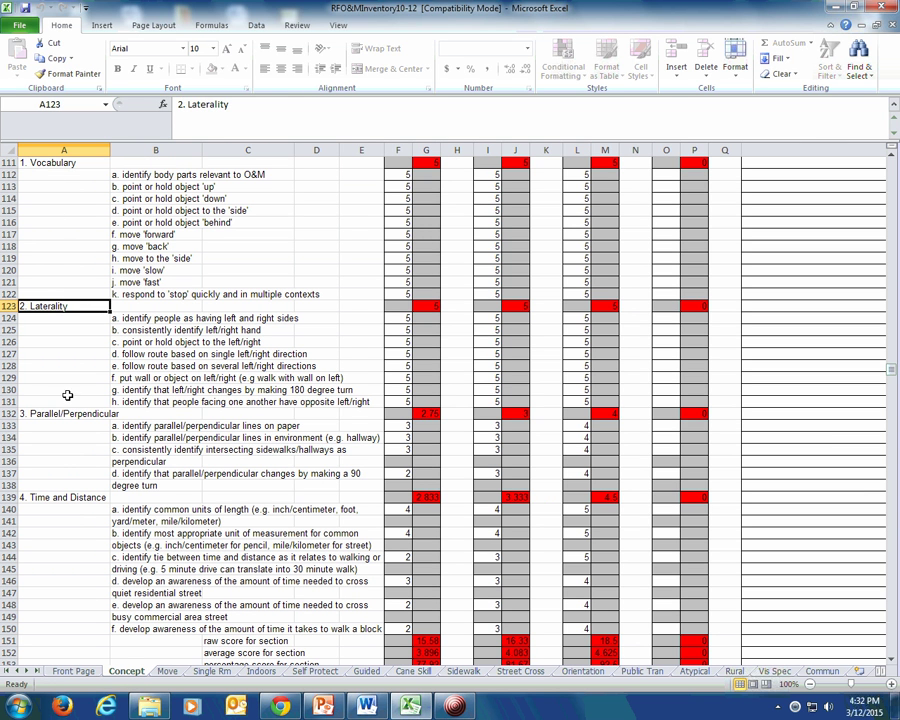
pyautogui.click(66, 412)
pyautogui.click(78, 496)
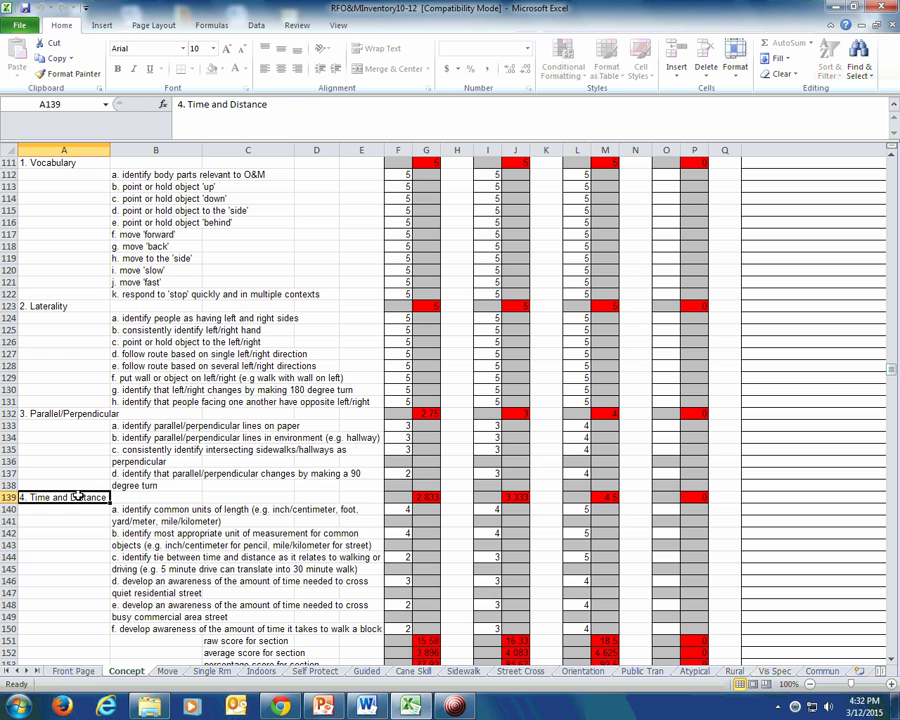
# - Examine the individual skills under the Vocabulary section, from identifying body parts to moving 'fast'
pyautogui.click(165, 174)
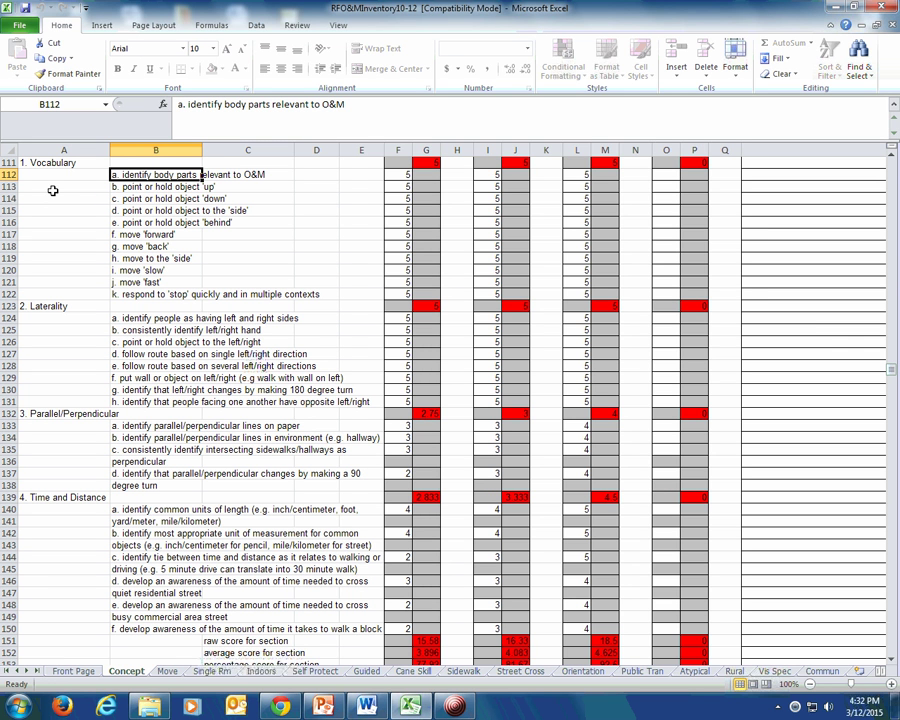
pyautogui.click(62, 162)
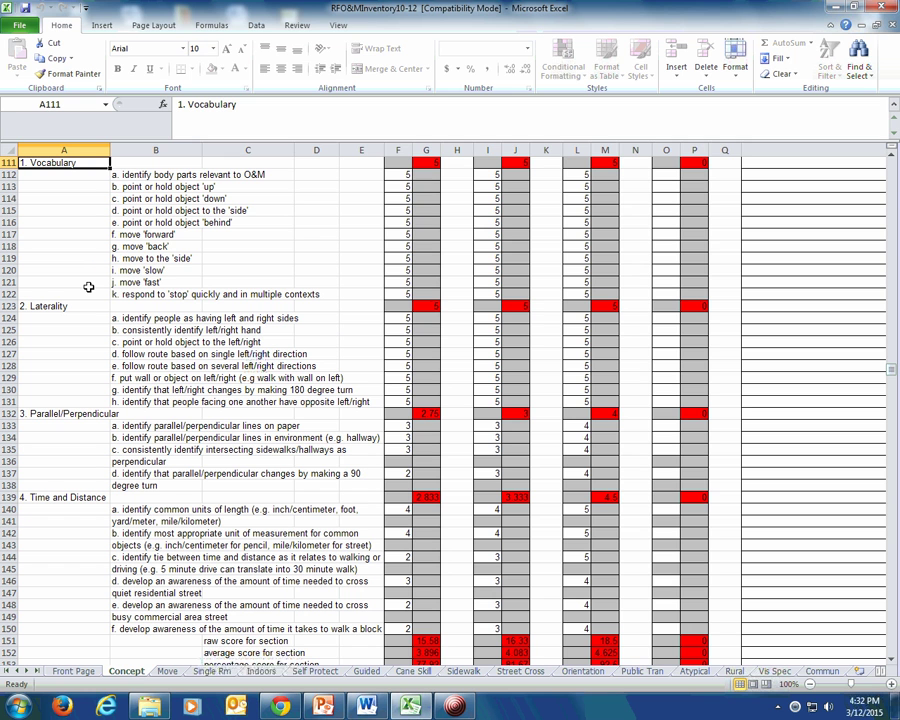
pyautogui.click(116, 282)
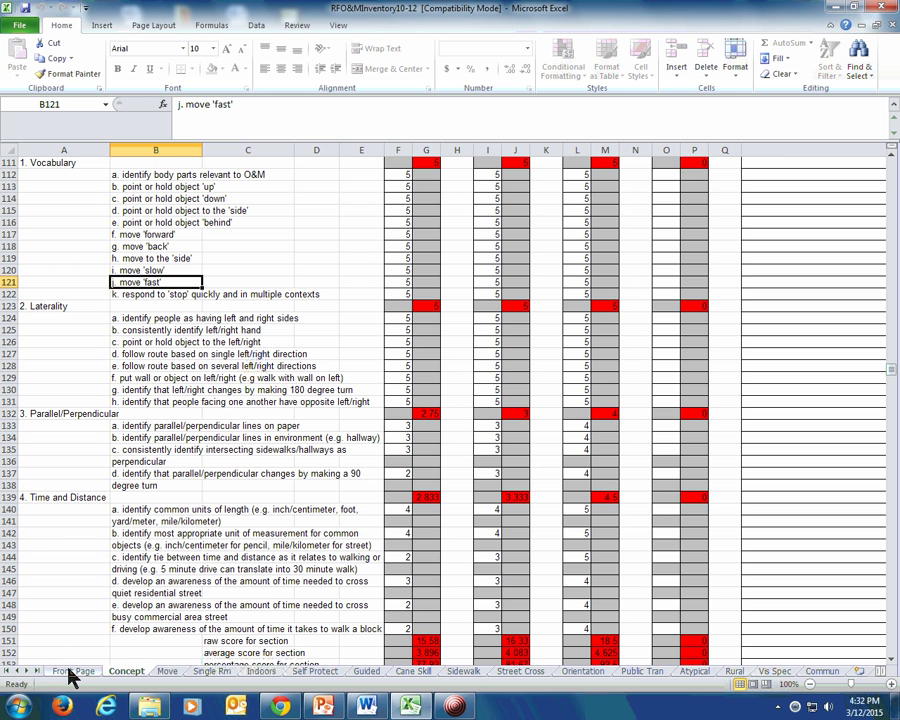
# - View each skill sheet in turn from Move through Commun, and return to the Front Page sheet
pyautogui.click(166, 673)
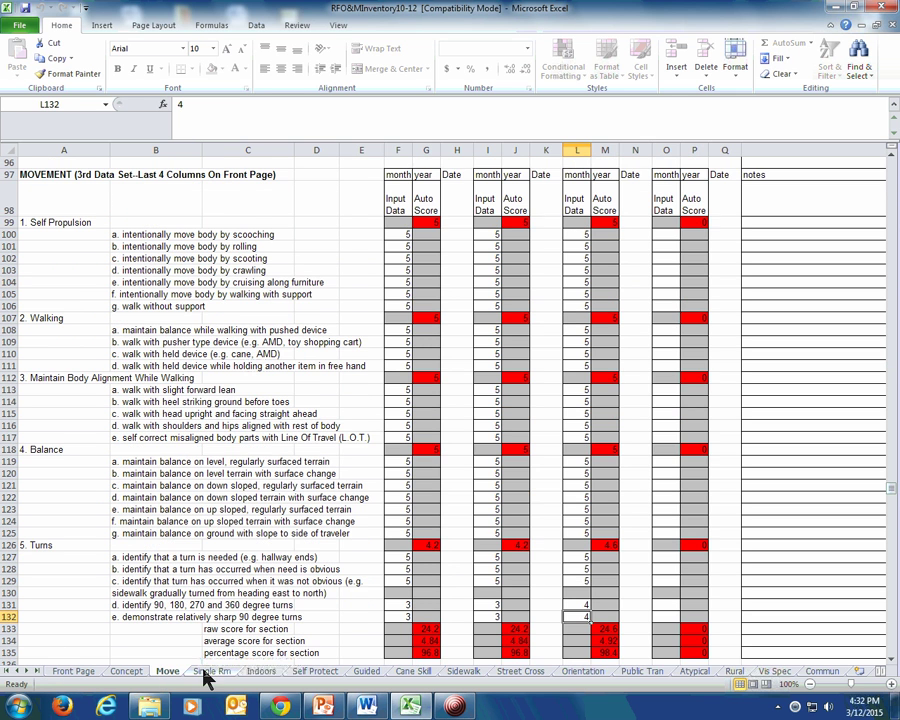
pyautogui.click(210, 673)
pyautogui.click(262, 673)
pyautogui.click(316, 673)
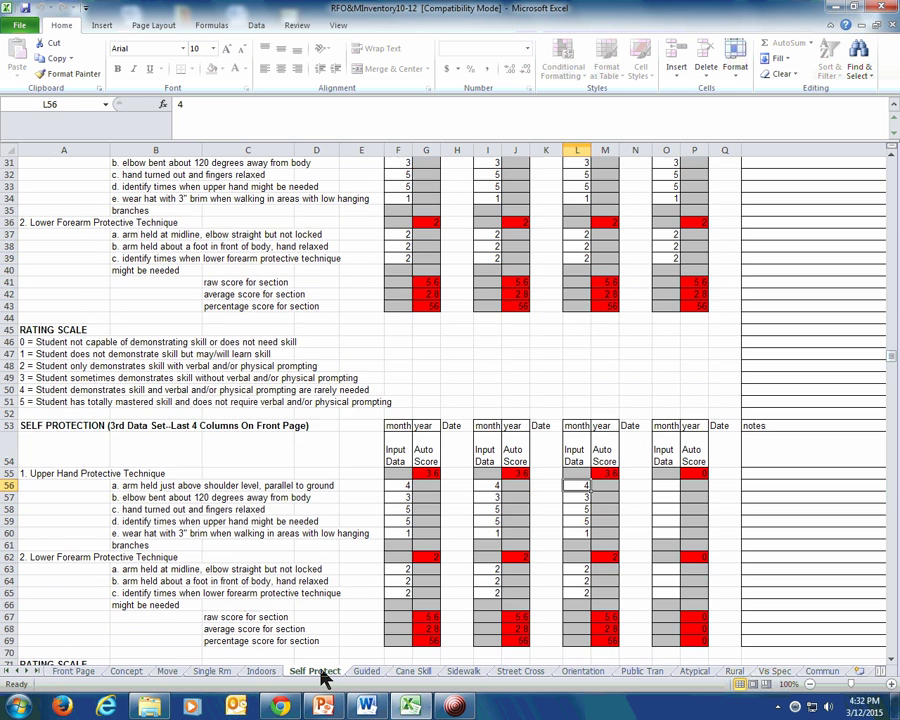
pyautogui.click(366, 673)
pyautogui.click(410, 673)
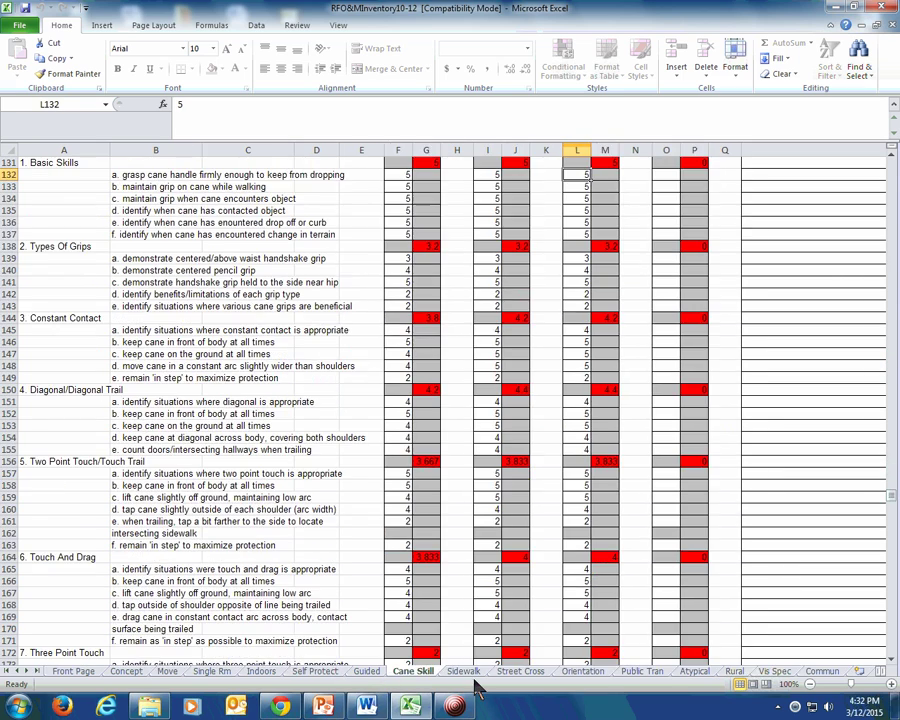
pyautogui.click(463, 673)
pyautogui.click(521, 673)
pyautogui.click(578, 673)
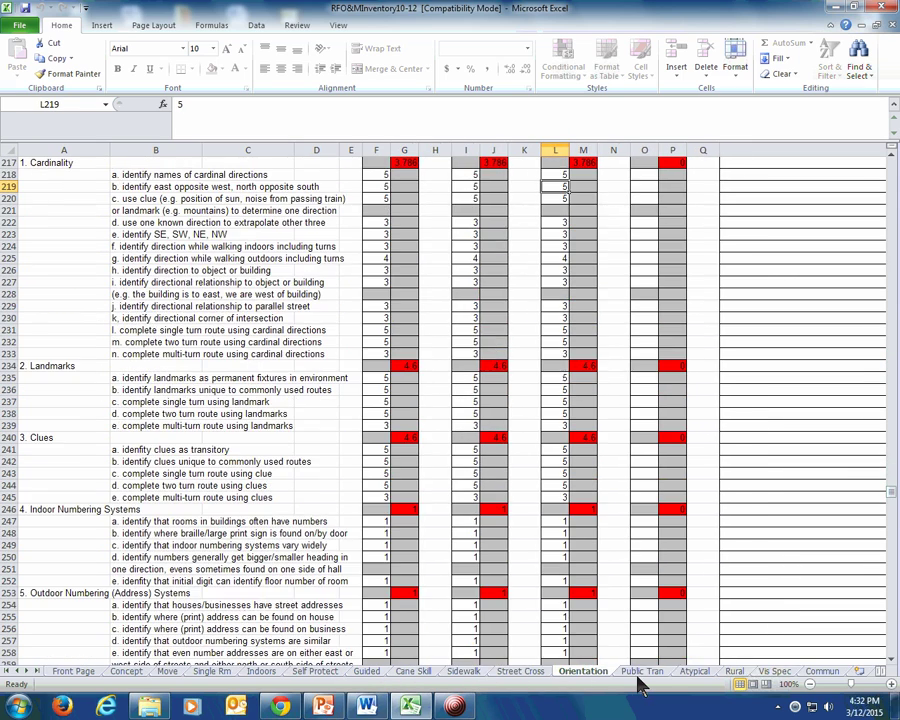
pyautogui.click(640, 673)
pyautogui.click(694, 673)
pyautogui.click(736, 673)
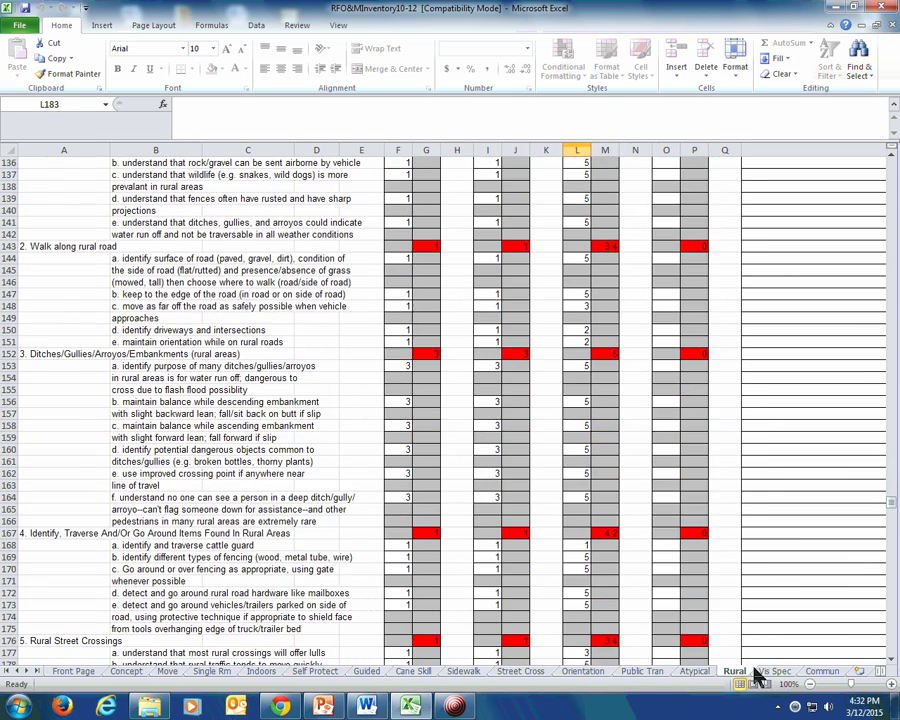
pyautogui.click(774, 673)
pyautogui.click(822, 673)
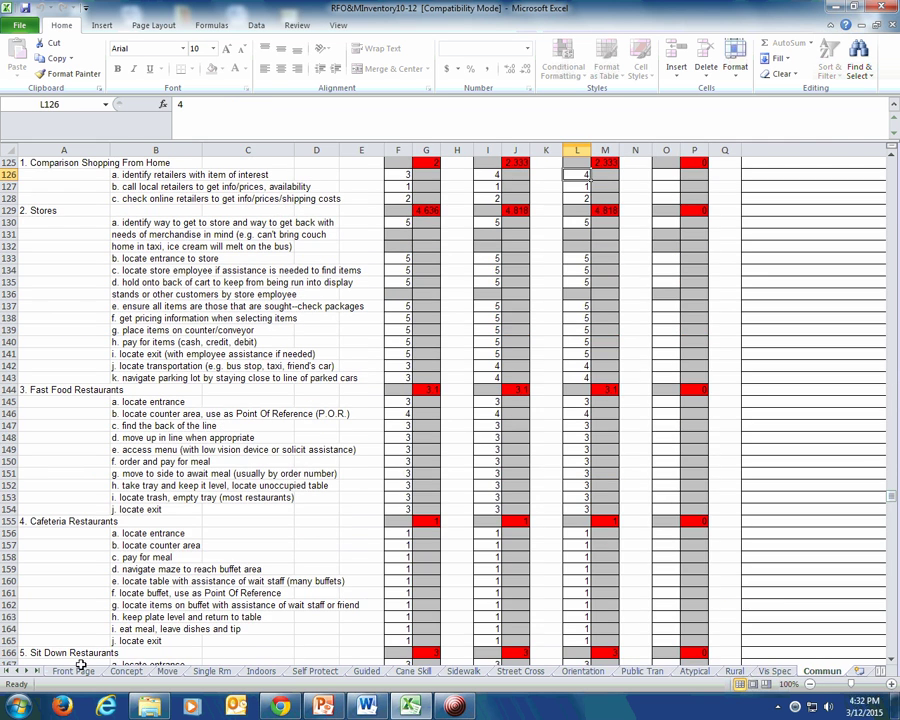
pyautogui.click(76, 674)
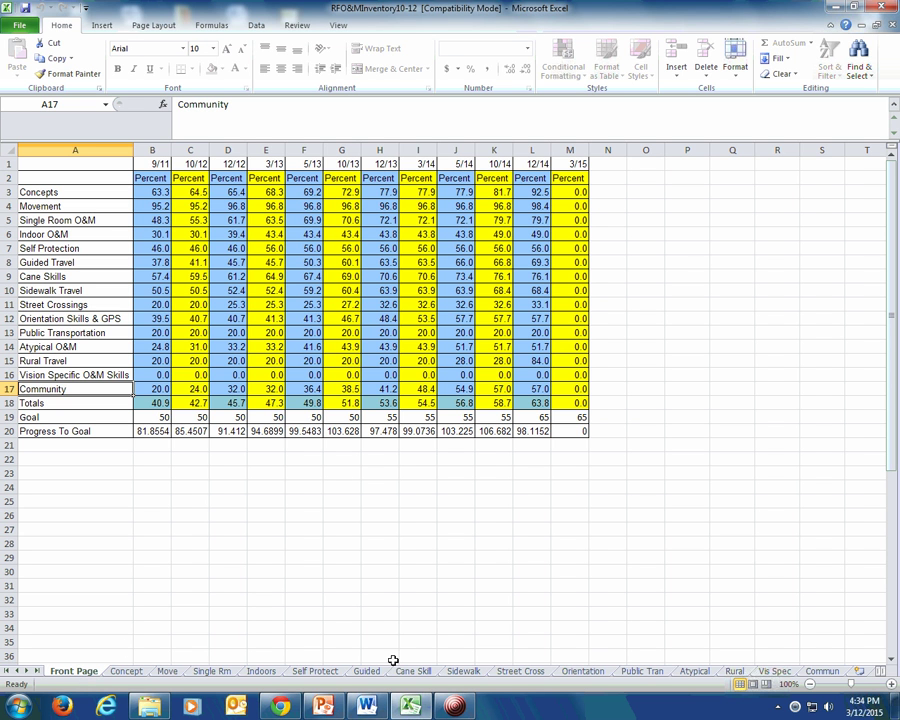
# - Open the Street Cross sheet and review the Analyze Intersection section down to the 'Plus' Intersections section
pyautogui.click(540, 672)
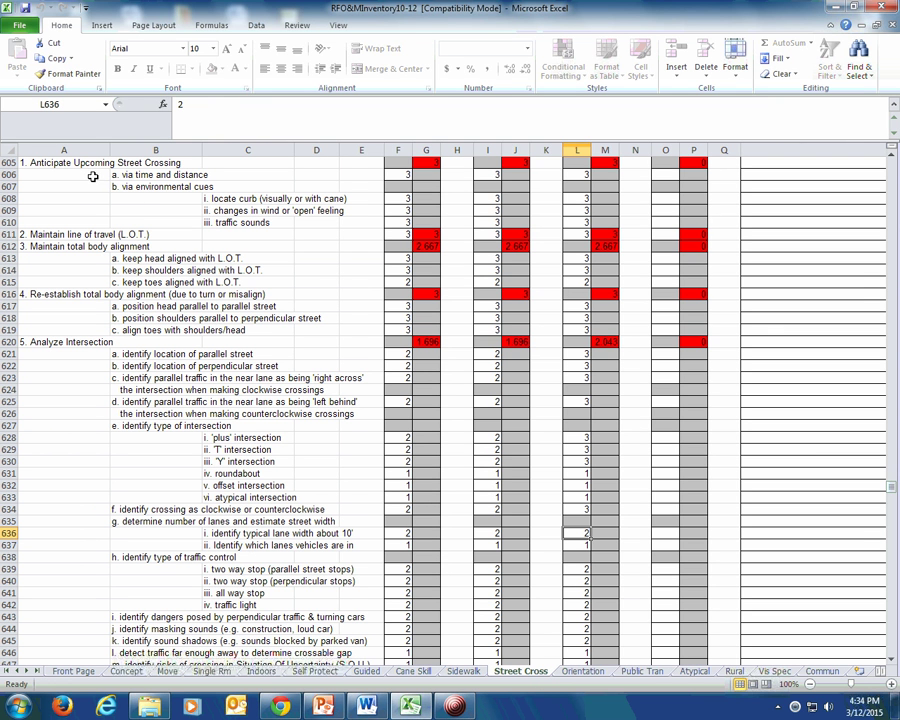
pyautogui.click(90, 343)
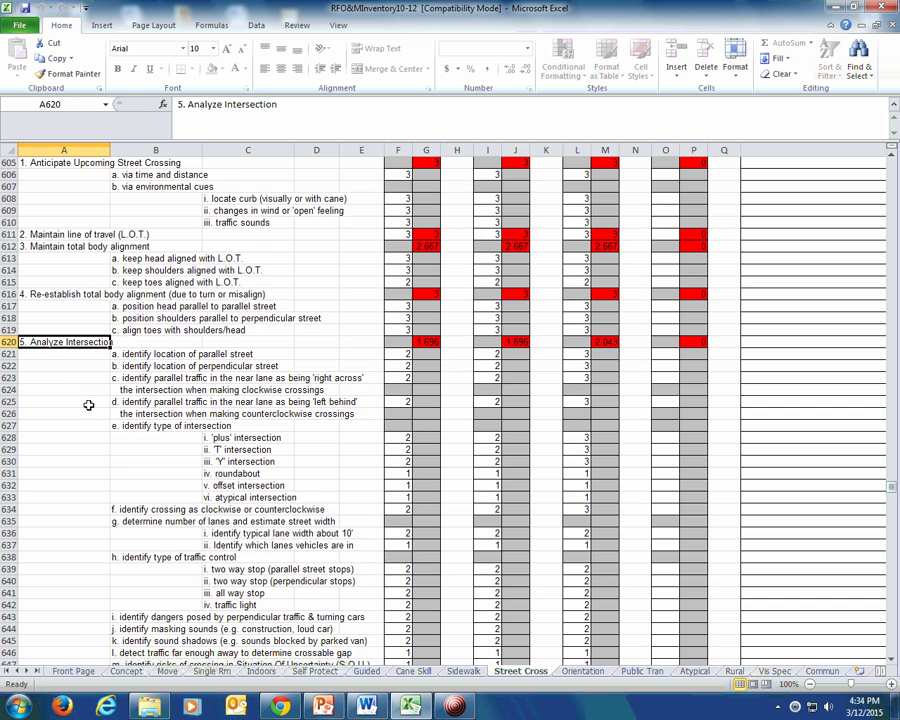
pyautogui.scroll(-11, 86, 405)
pyautogui.scroll(-2, 84, 408)
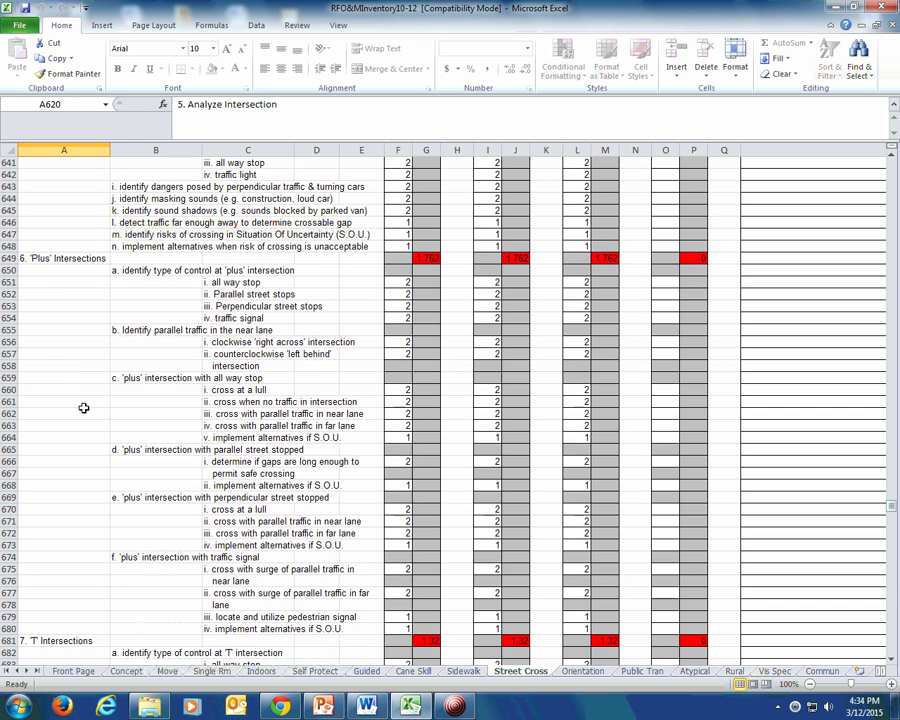
# - Examine the 'Plus' Intersections section's control type items: all way stop, parallel street stops, perpendicular street stops and traffic signal
pyautogui.click(30, 222)
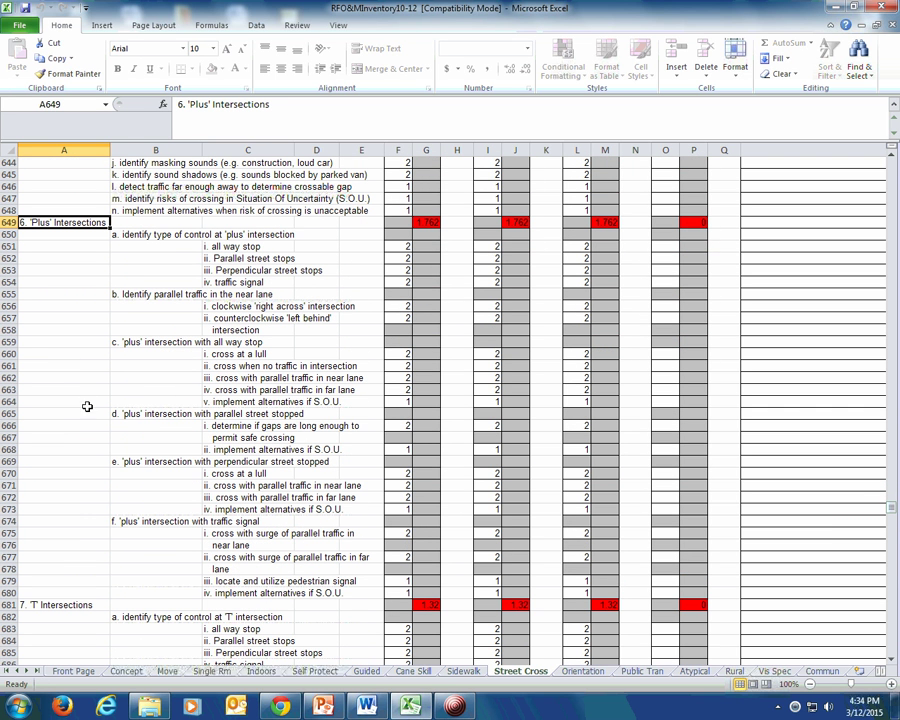
pyautogui.click(120, 235)
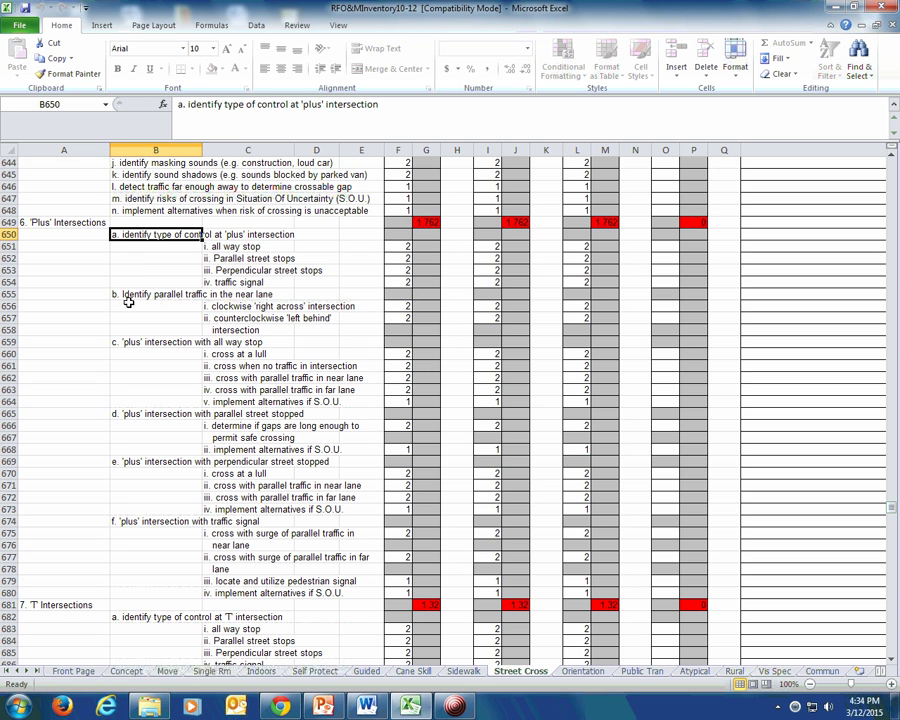
pyautogui.click(219, 247)
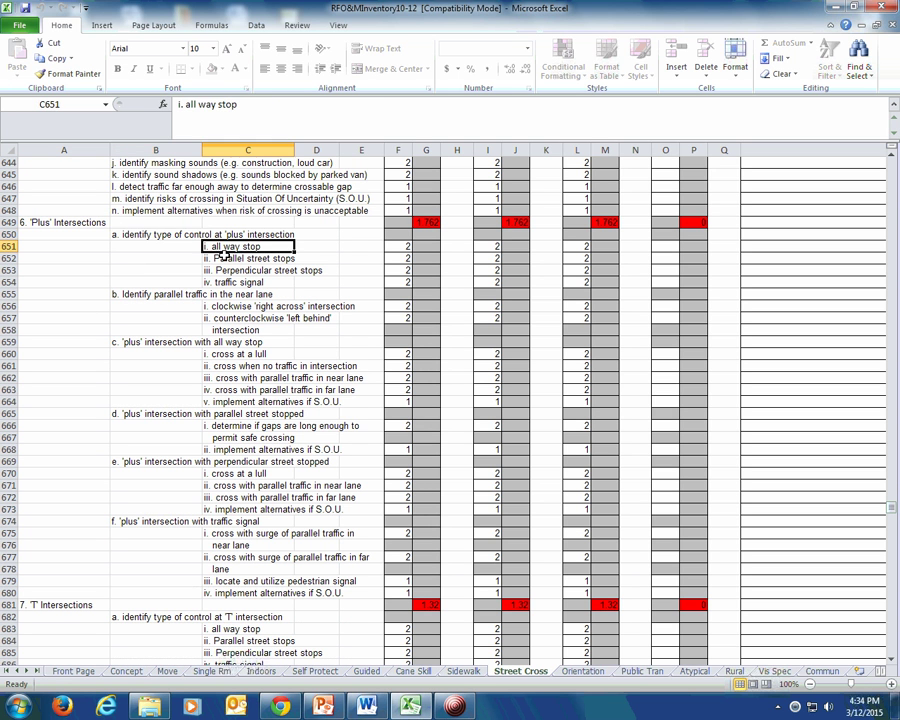
pyautogui.click(224, 259)
pyautogui.click(227, 270)
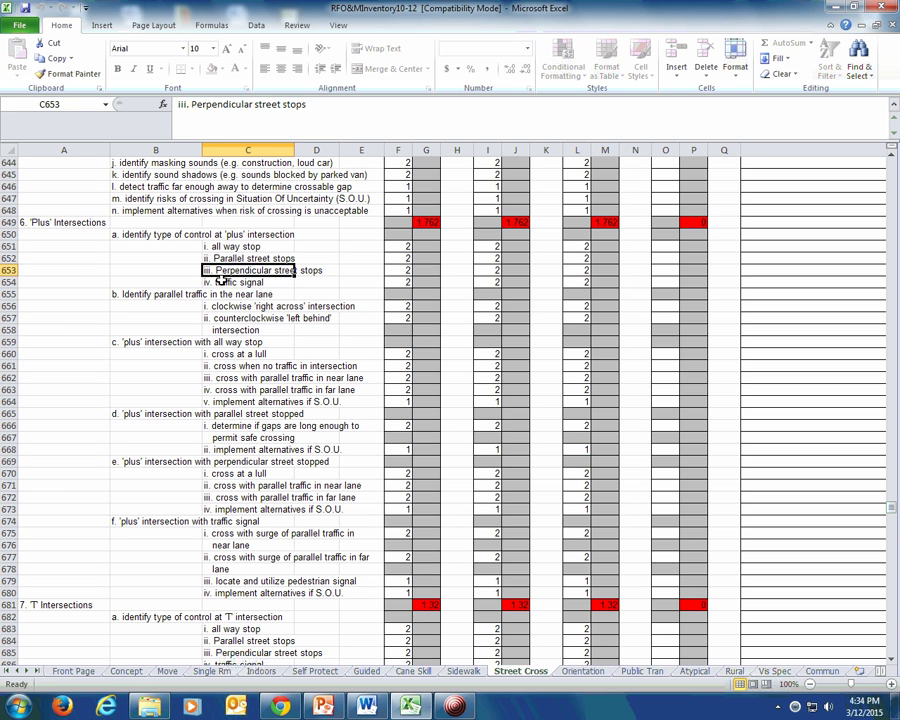
pyautogui.click(228, 282)
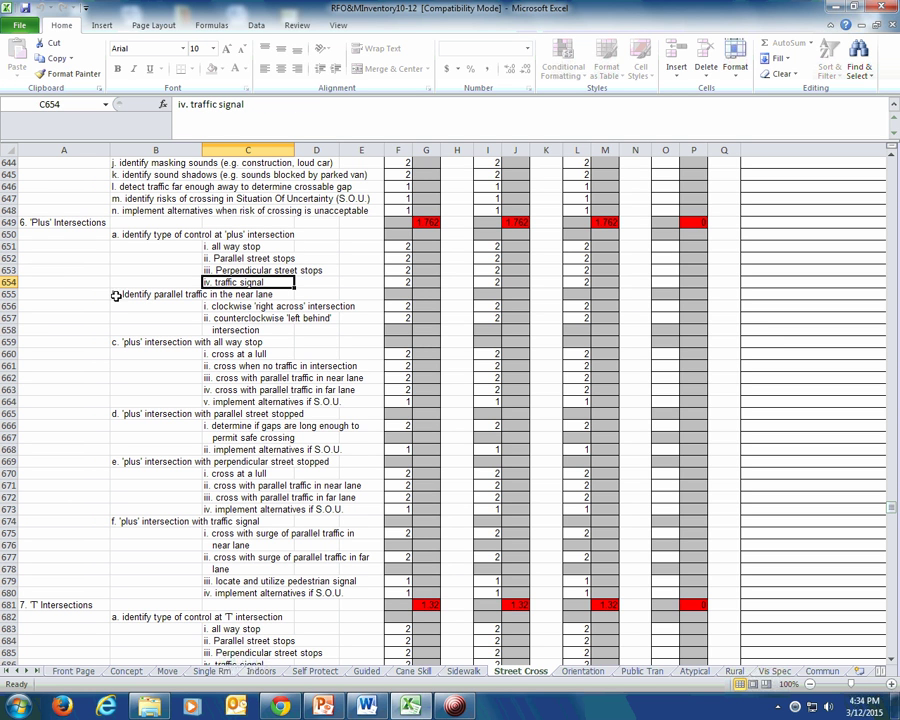
# - Go through the 'plus' intersection subsections c to f, from all way stop to traffic signal
pyautogui.click(76, 340)
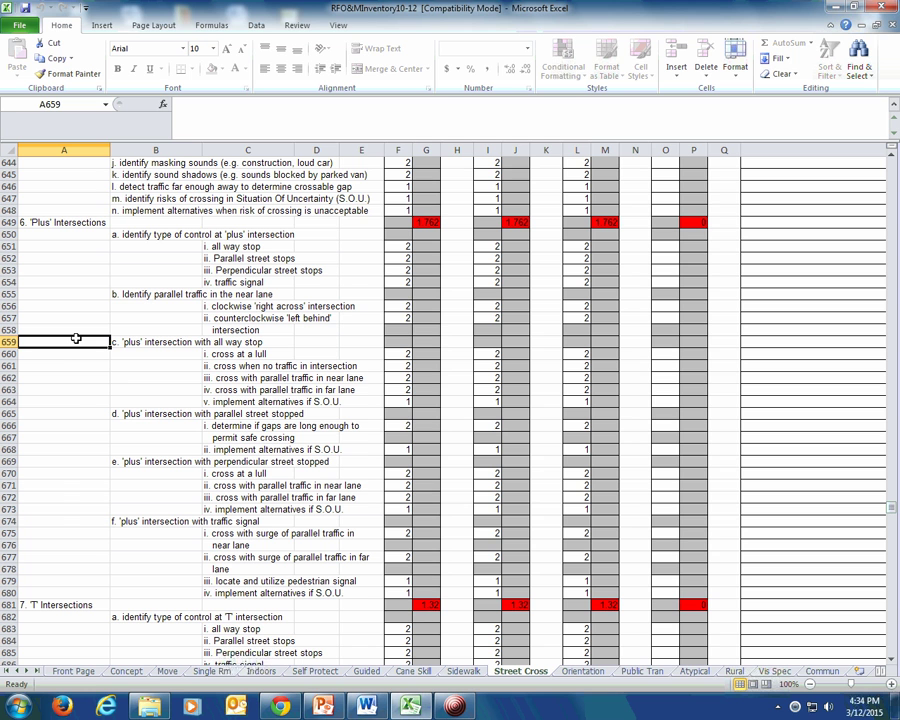
pyautogui.click(72, 412)
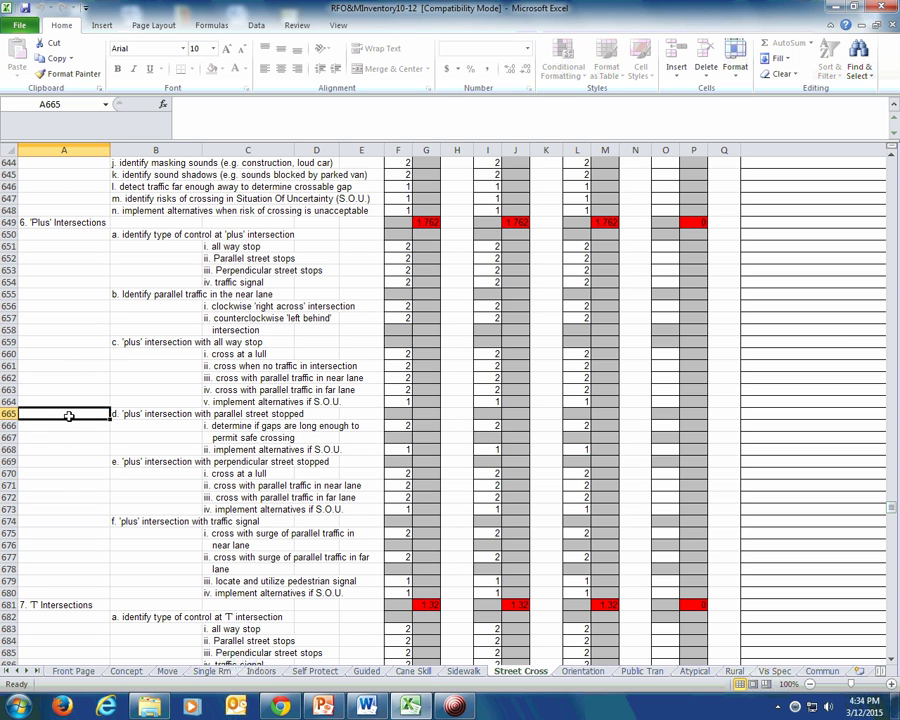
pyautogui.click(68, 462)
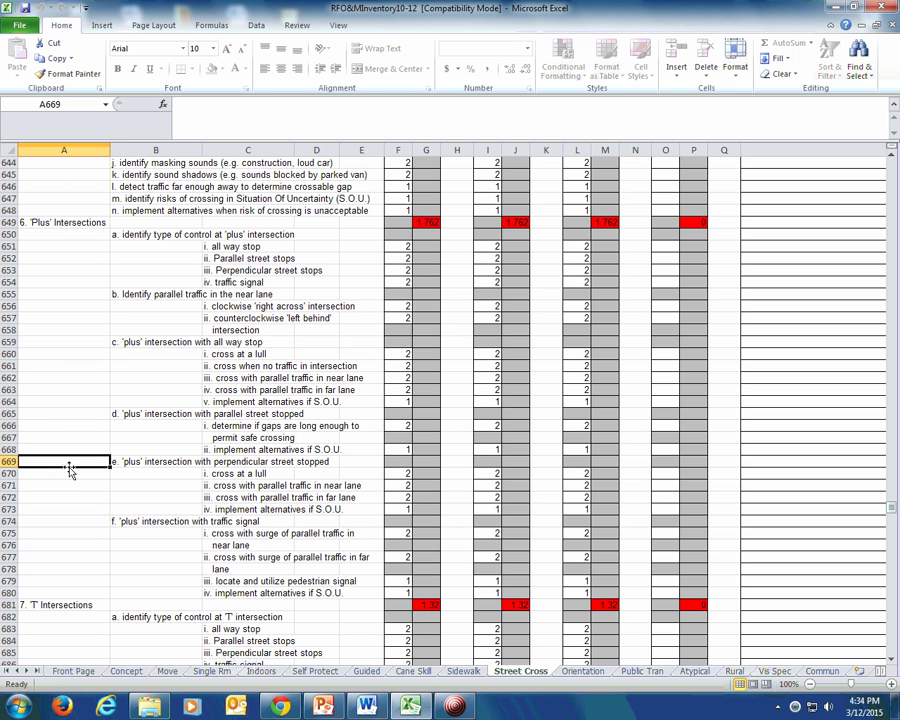
pyautogui.click(88, 521)
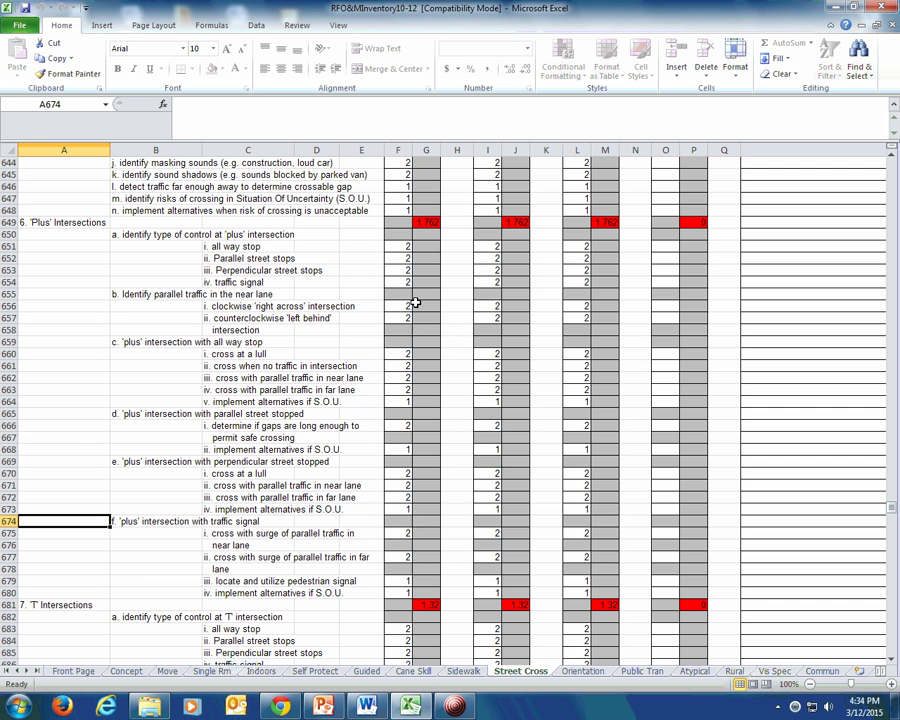
# - Review the skill breakdown in the 'T' Intersections section of the Street Cross sheet
pyautogui.scroll(-4, 189, 531)
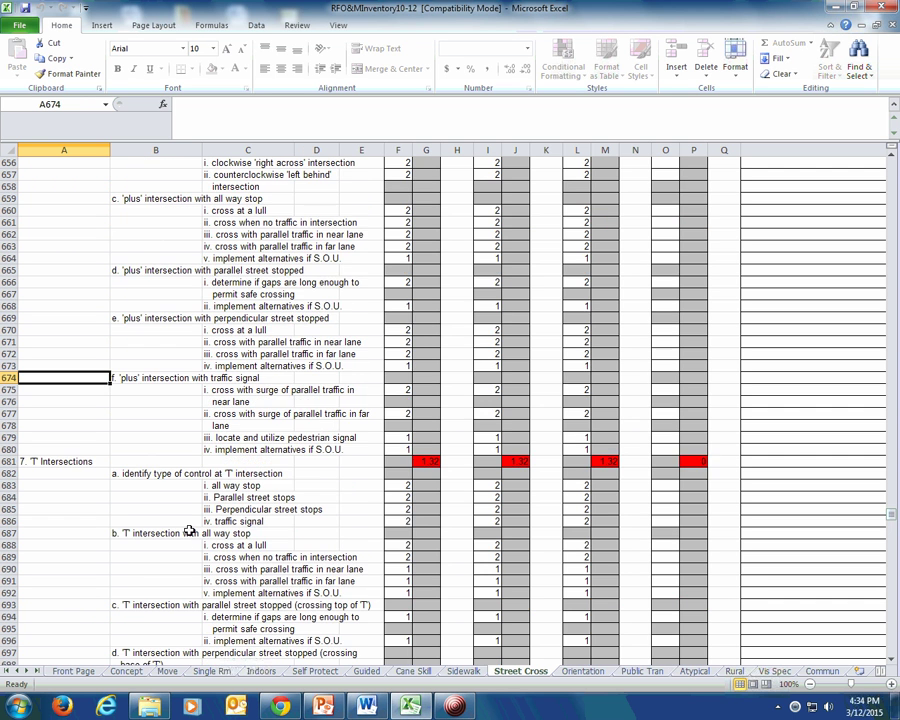
pyautogui.scroll(-11, 189, 531)
pyautogui.scroll(4, 189, 531)
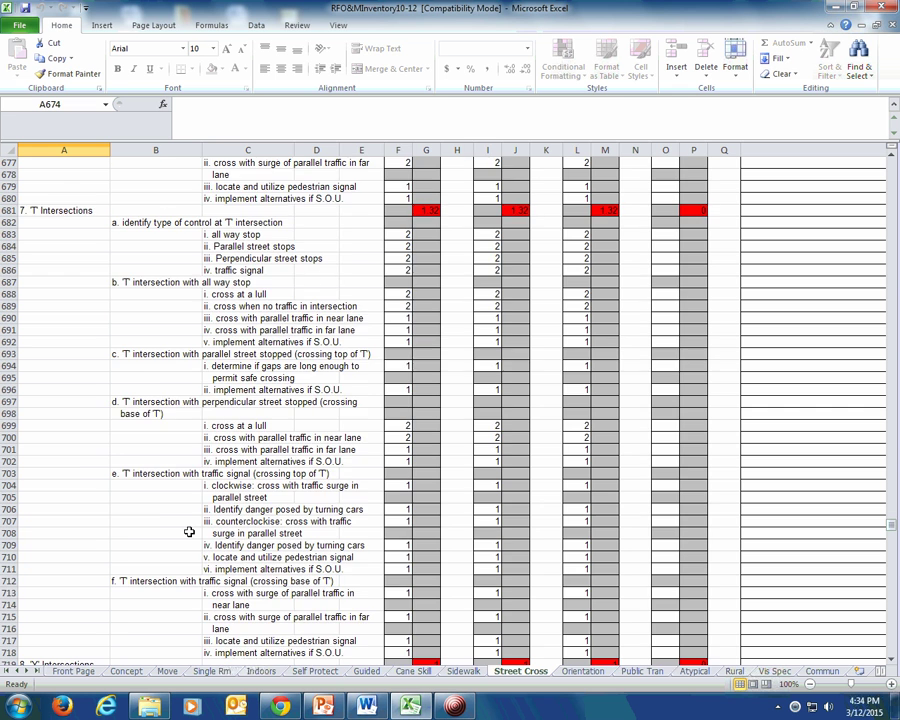
# - Review the Street Cross sheet's 'Plus' and 'T' Intersections sections, then the Street Crossings skills from Anticipate Upcoming Street Crossing through Analyze Intersection
pyautogui.scroll(11, 189, 531)
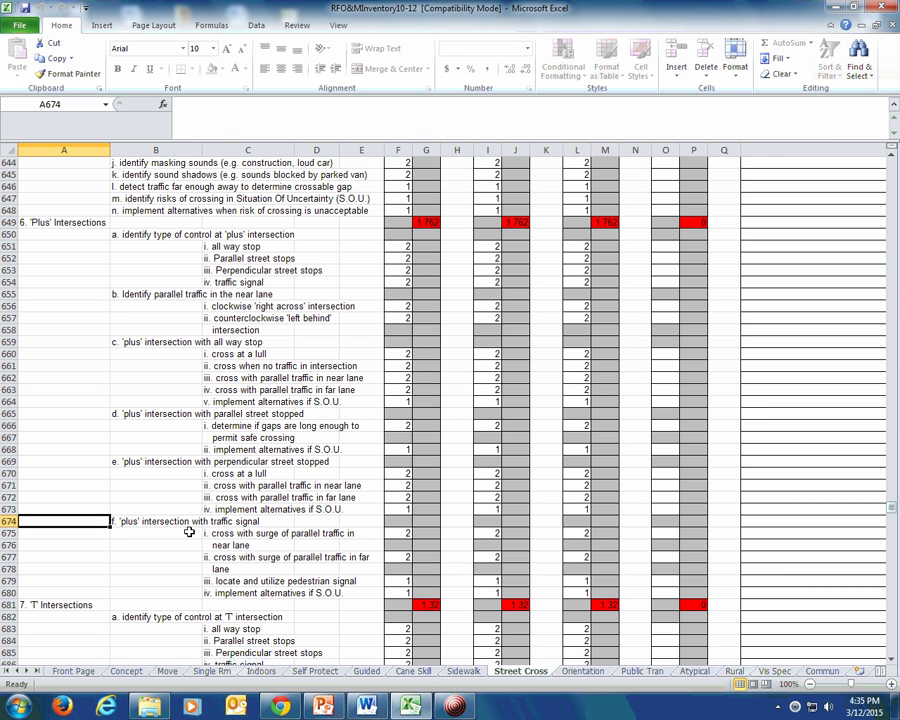
pyautogui.scroll(-7, 187, 528)
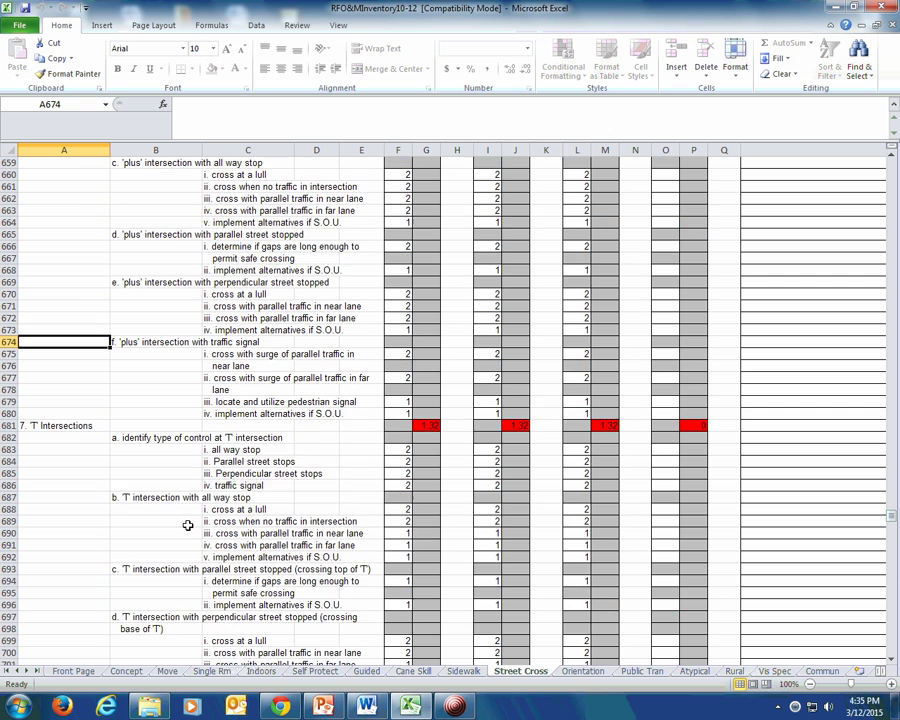
pyautogui.scroll(-1, 185, 524)
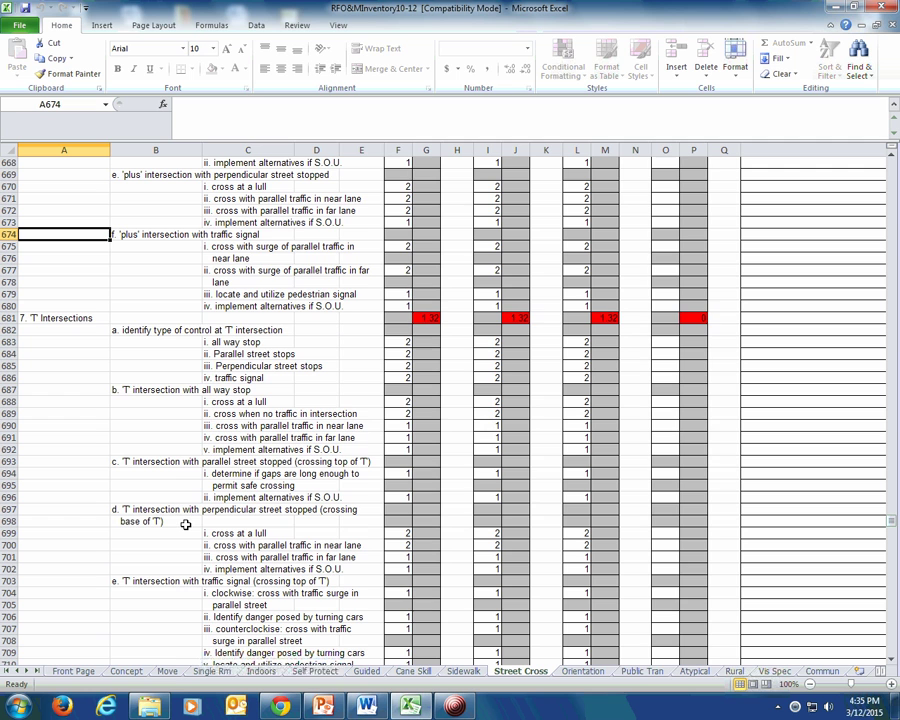
pyautogui.scroll(11, 190, 522)
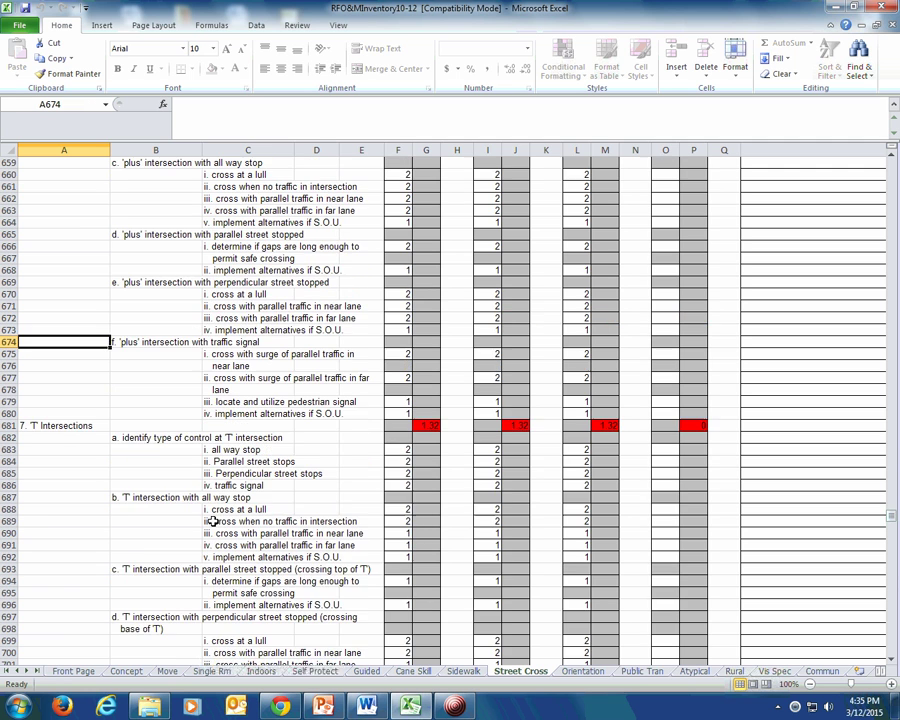
pyautogui.scroll(11, 213, 520)
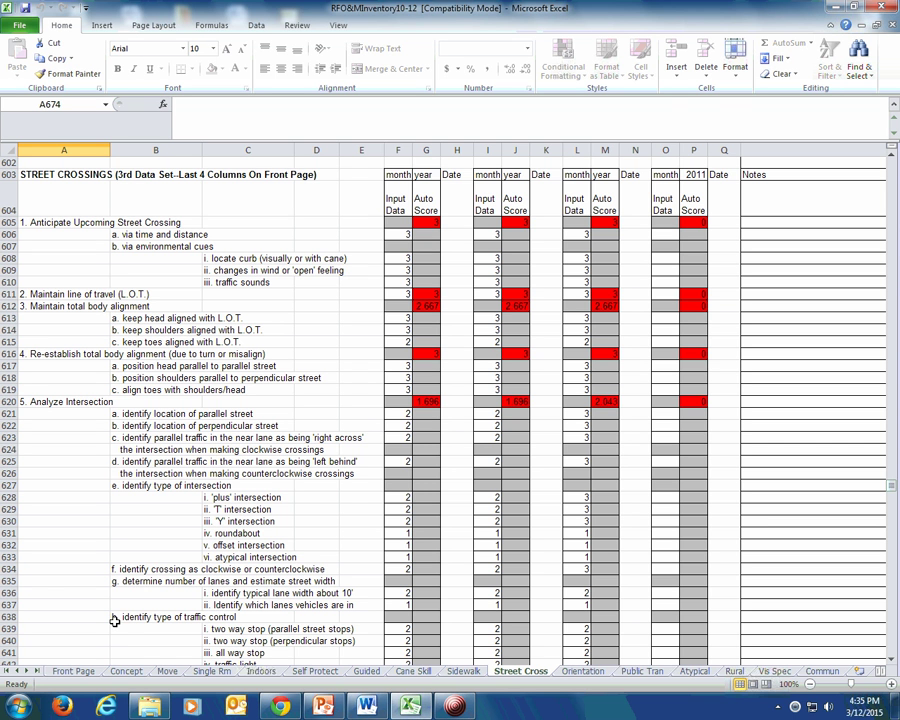
pyautogui.scroll(-8, 115, 621)
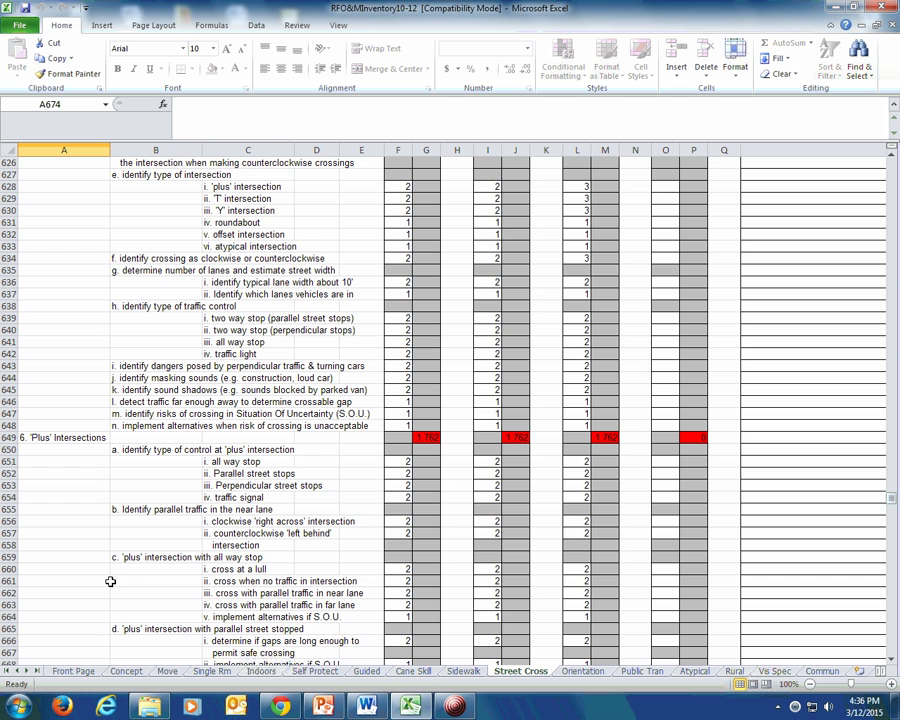
# - Open the Move sheet and find the rating scale below its skills, selecting the entry for rating 0
pyautogui.click(163, 671)
pyautogui.scroll(-6, 90, 385)
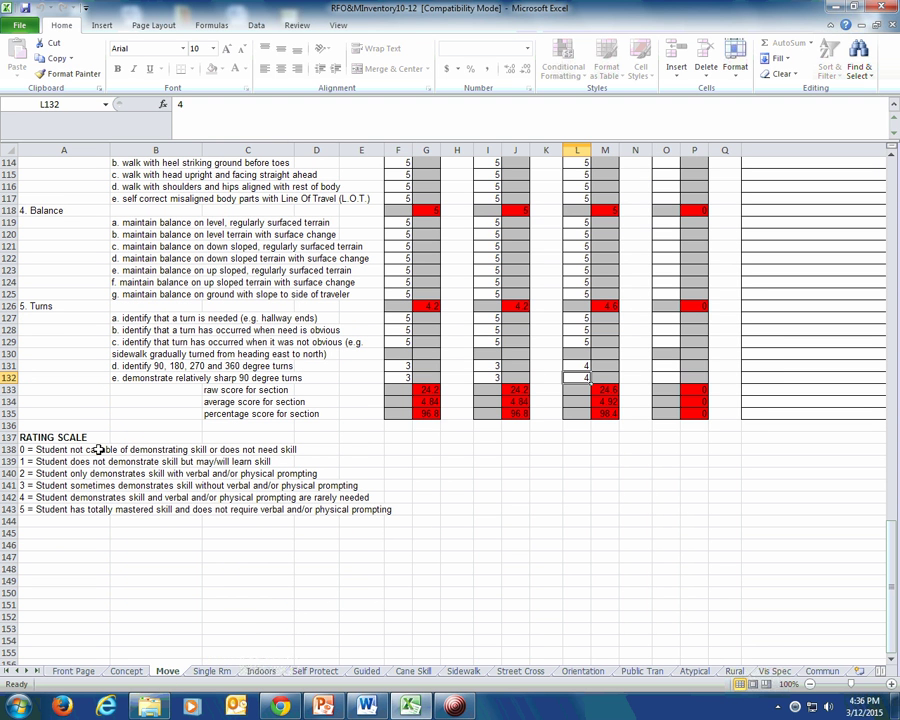
pyautogui.click(33, 450)
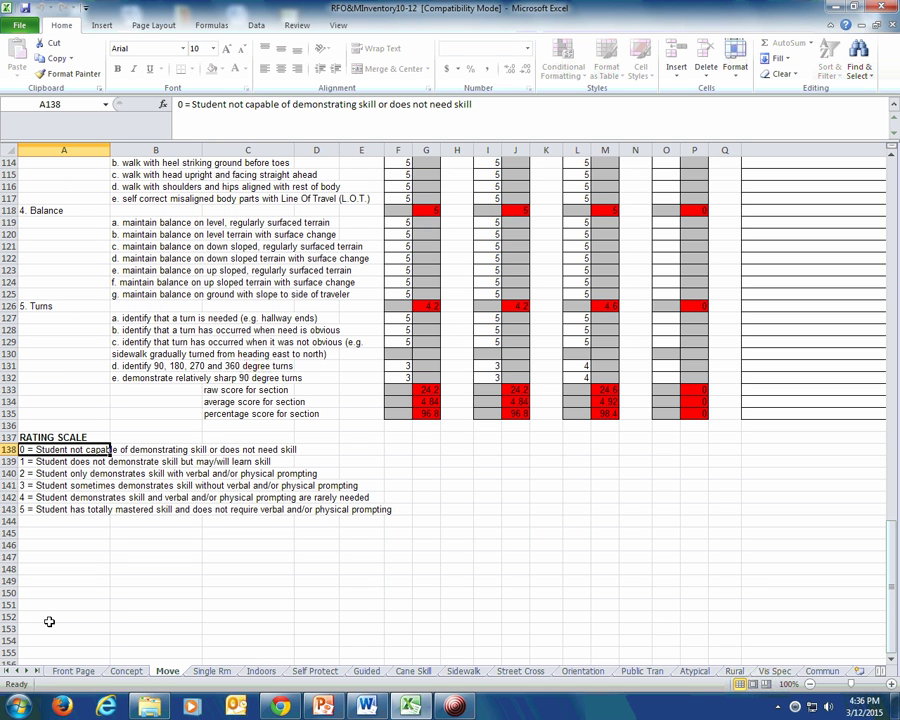
# - Open the Vis Spec sheet and review the third data set's skills from Scanning Materials to Visual Traveler
pyautogui.click(775, 671)
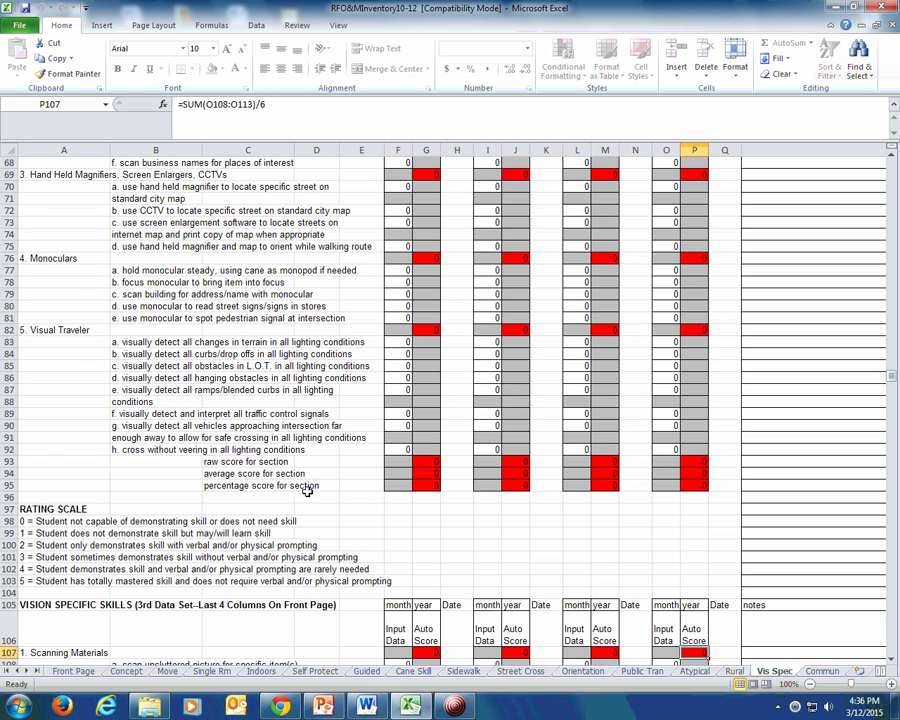
pyautogui.scroll(-4, 300, 485)
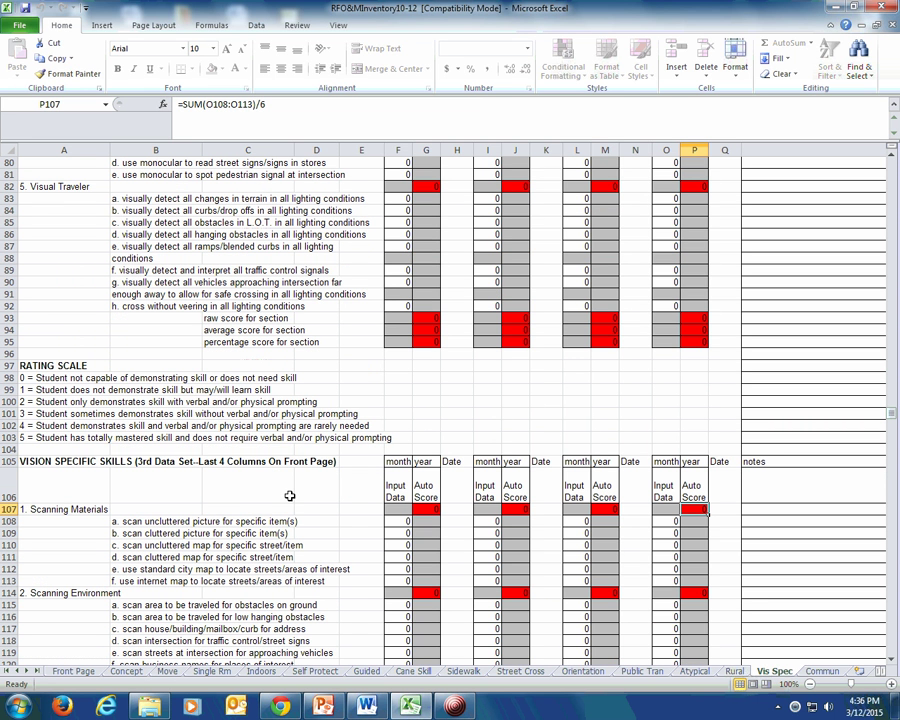
pyautogui.scroll(-6, 215, 521)
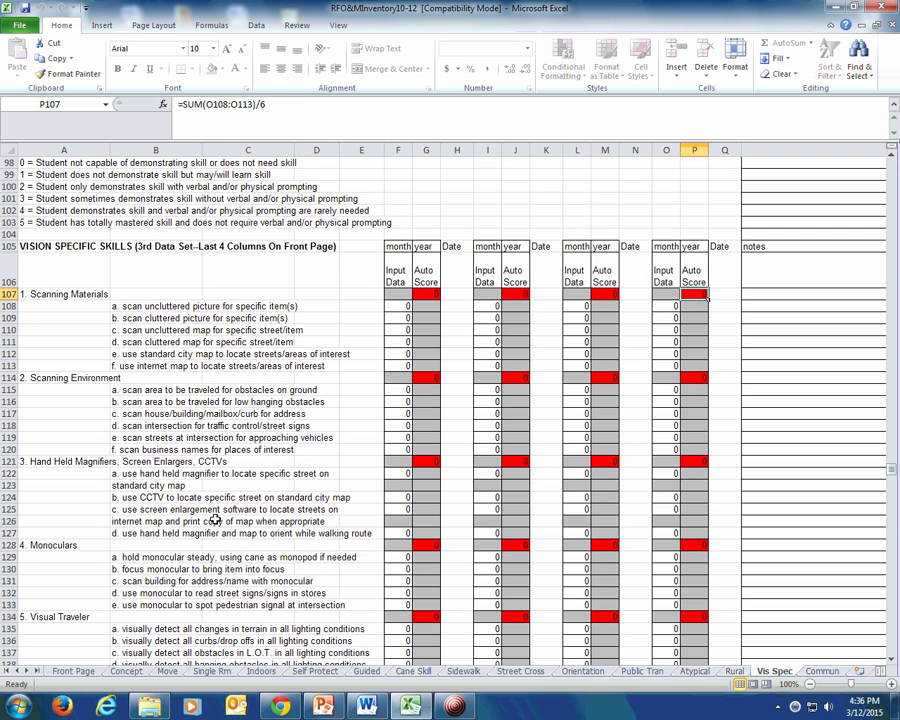
pyautogui.scroll(-3, 215, 521)
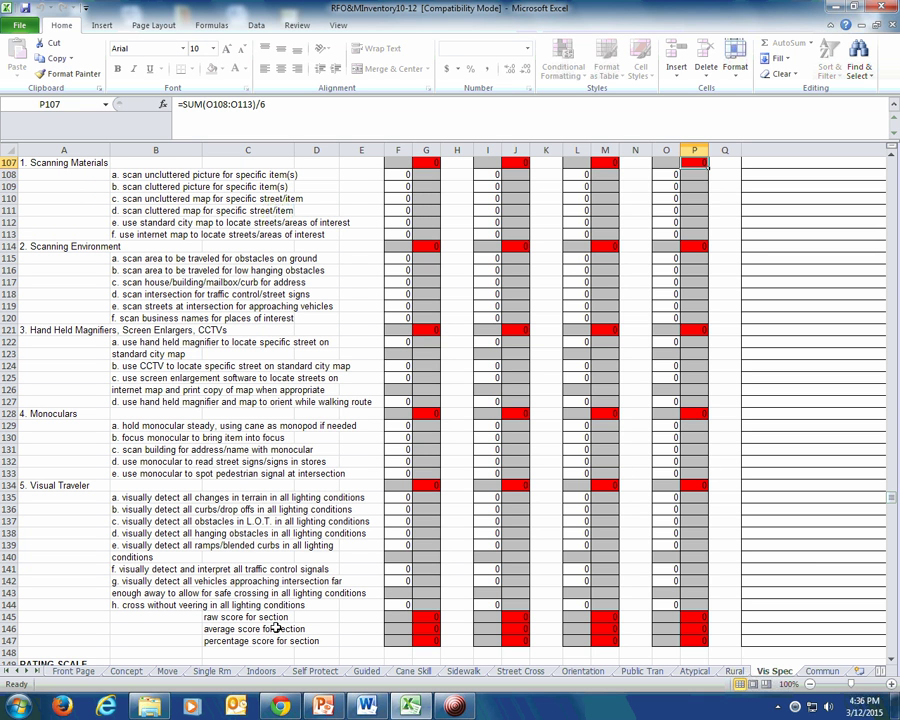
# - Open the Cane Skill sheet and go through the Constant Contact, Two Point Touch/Touch Trail and Touch And Drag headings
pyautogui.click(410, 671)
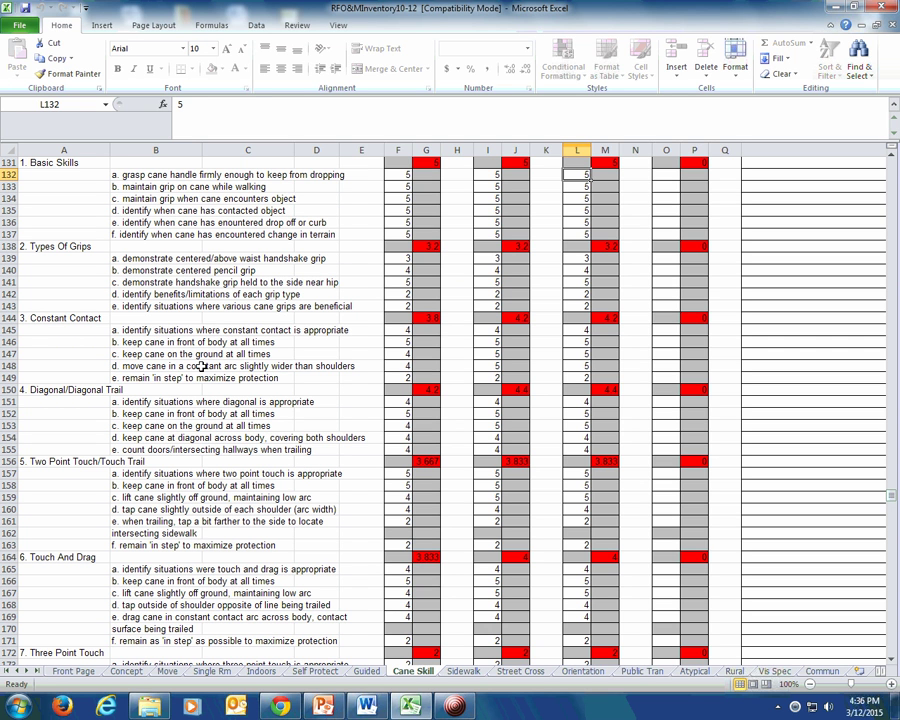
pyautogui.click(100, 318)
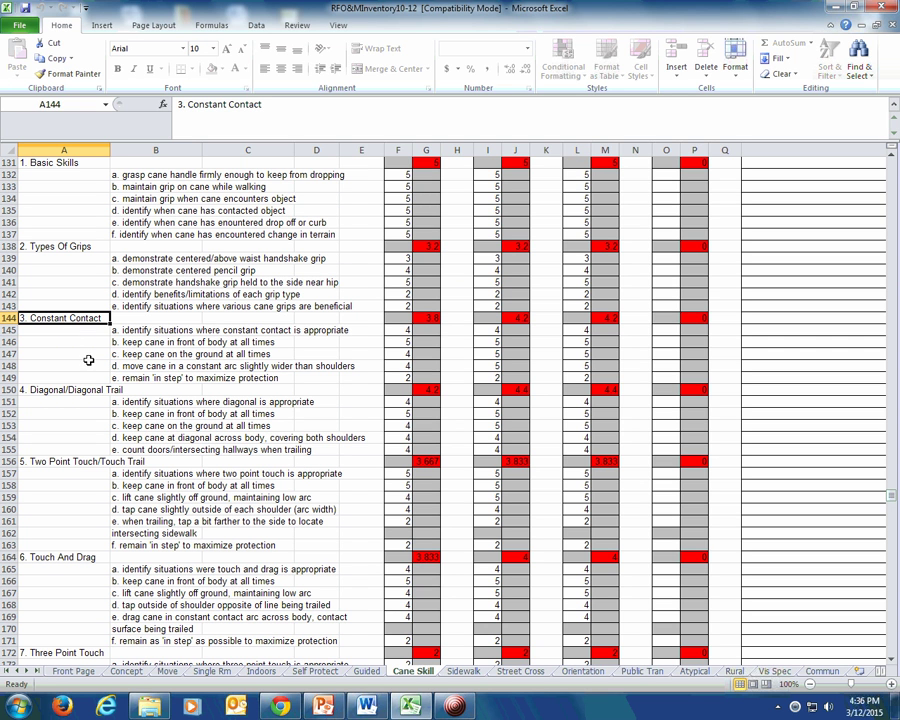
pyautogui.click(60, 460)
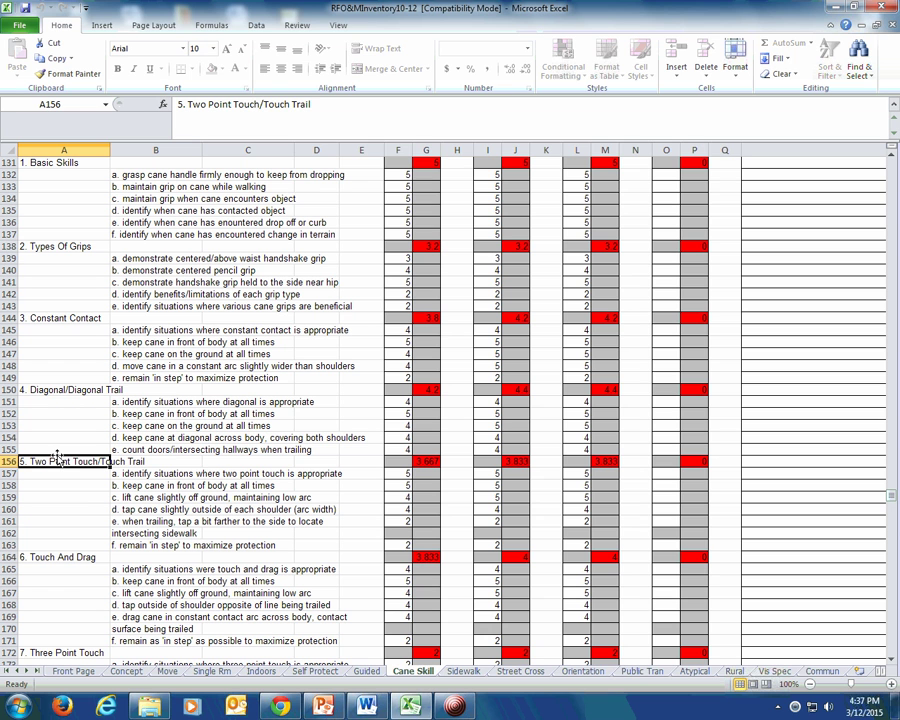
pyautogui.click(62, 556)
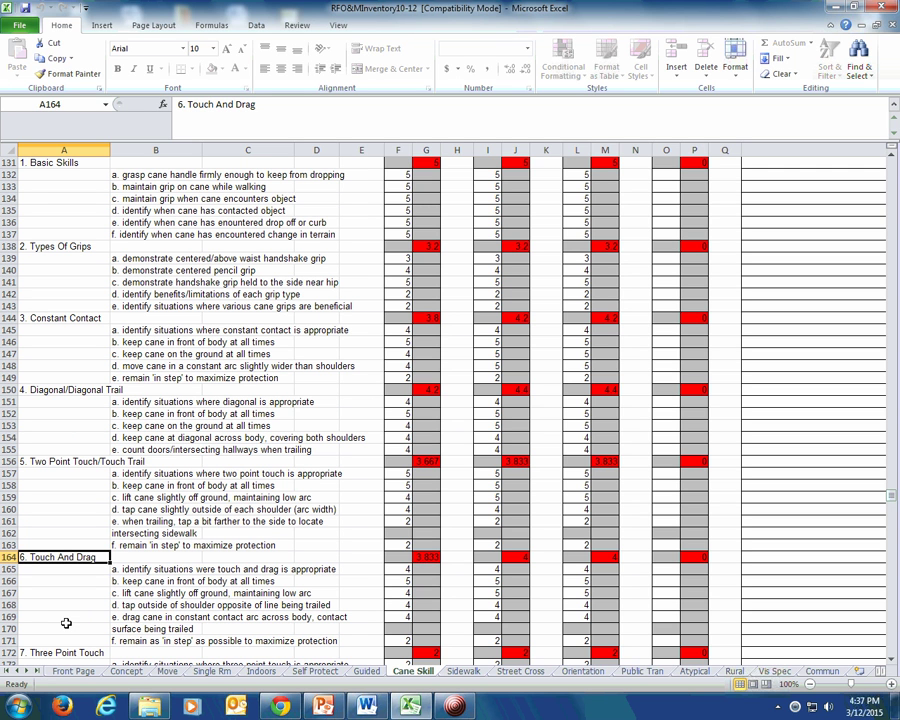
# - Examine the Cane Skill sheet's rating scale, selecting the definitions of ratings 1 and 2
pyautogui.scroll(-7, 66, 623)
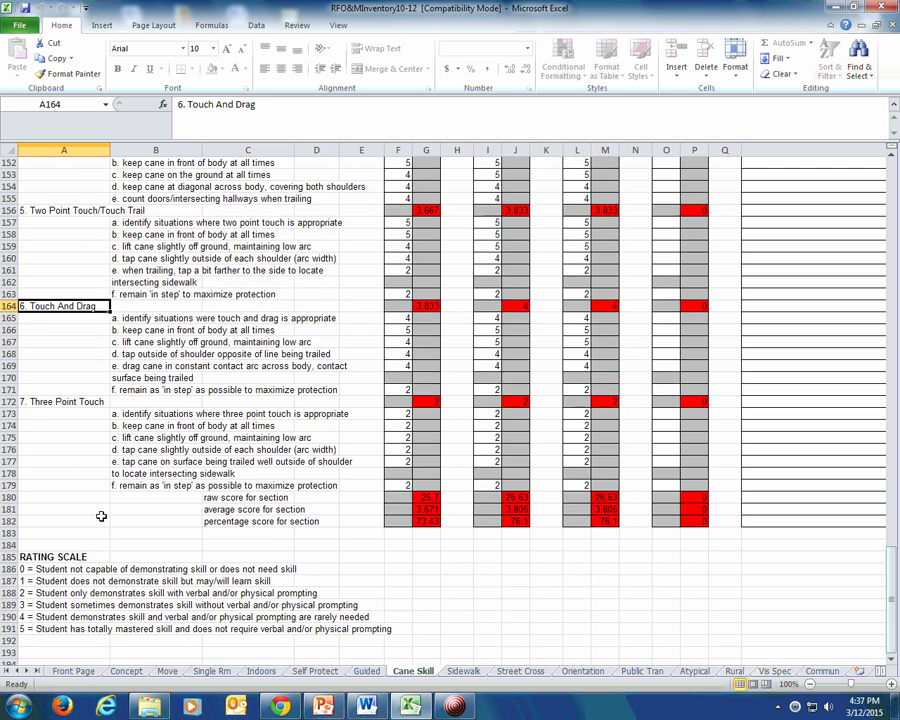
pyautogui.click(48, 581)
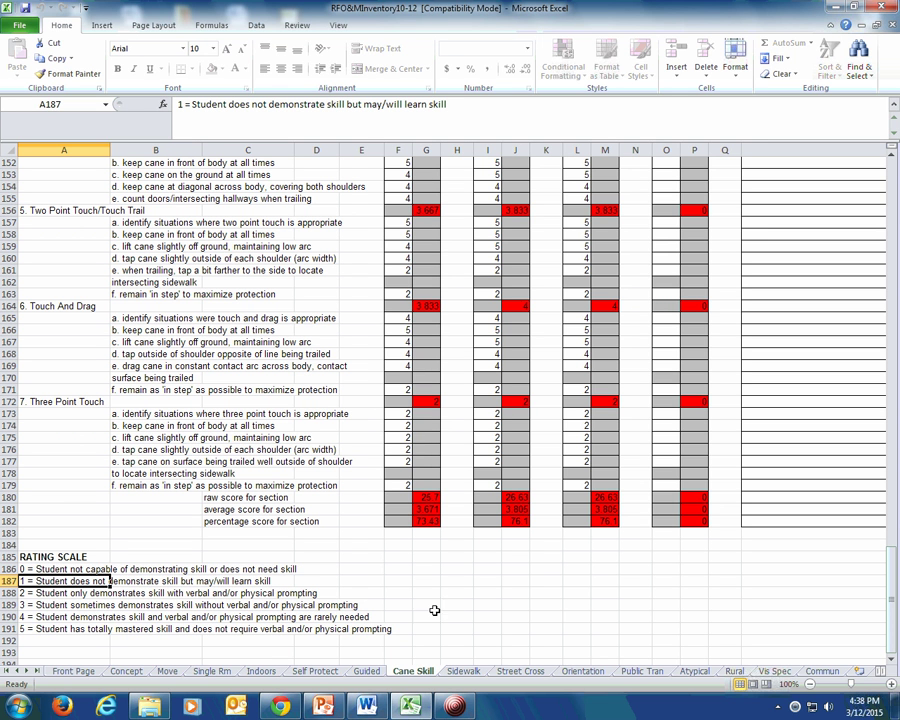
pyautogui.moveTo(35, 592); pyautogui.dragTo(345, 592)
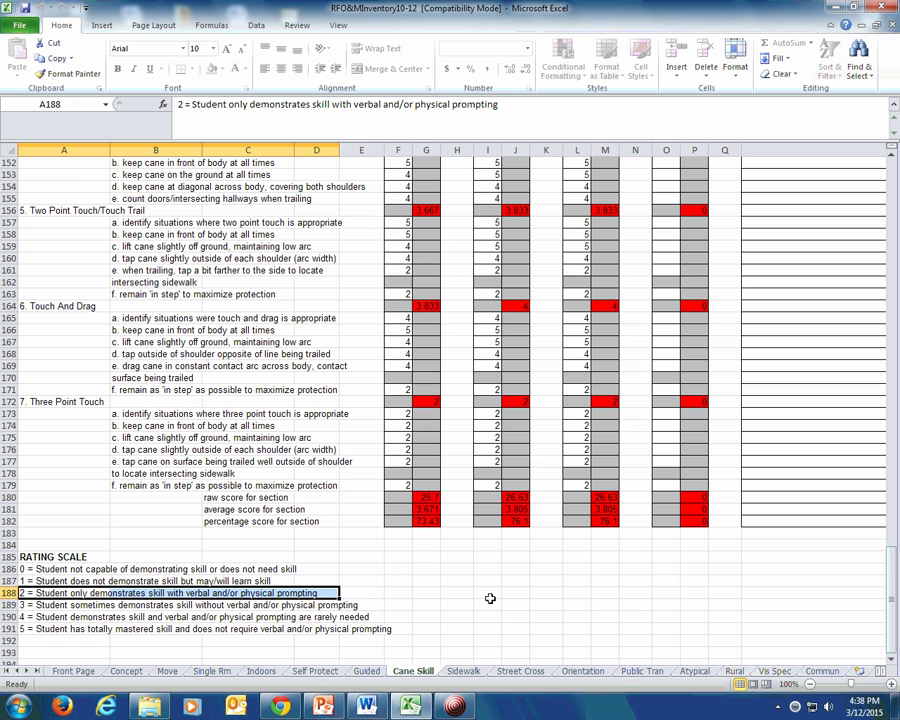
# - Go through the Three Point Touch scores in column L item by item, and check the Touch And Drag score for keeping the cane in front
pyautogui.click(400, 426)
pyautogui.click(572, 412)
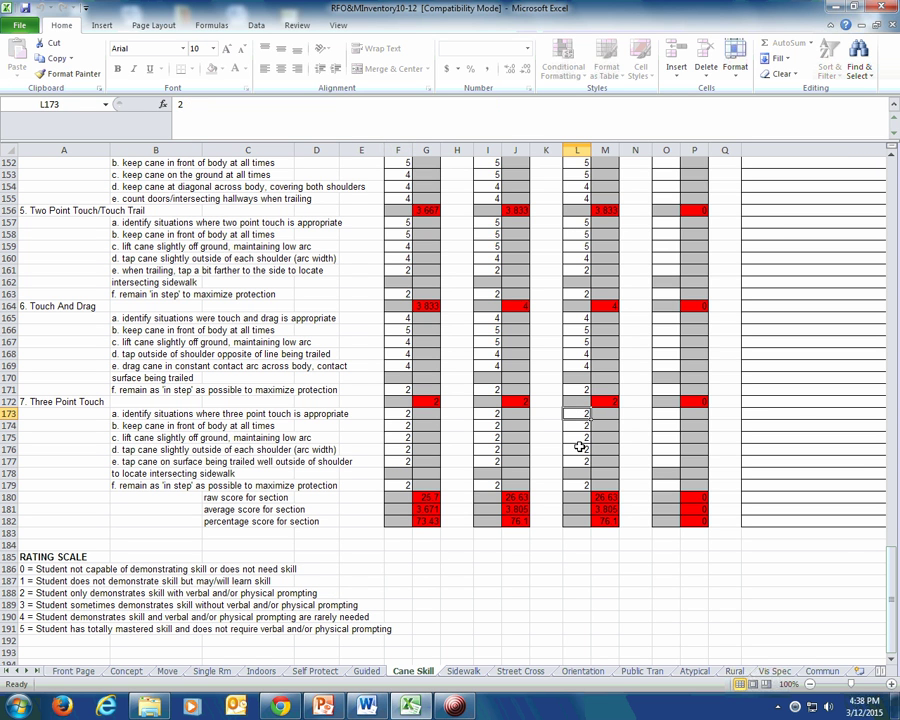
pyautogui.click(578, 426)
pyautogui.click(576, 438)
pyautogui.click(576, 450)
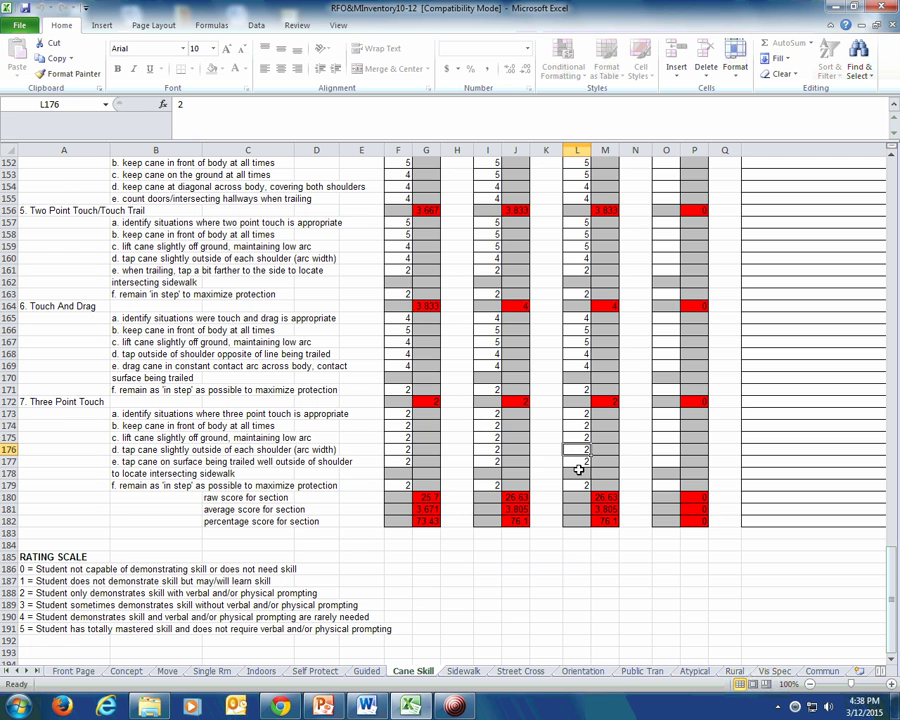
pyautogui.click(578, 462)
pyautogui.click(578, 486)
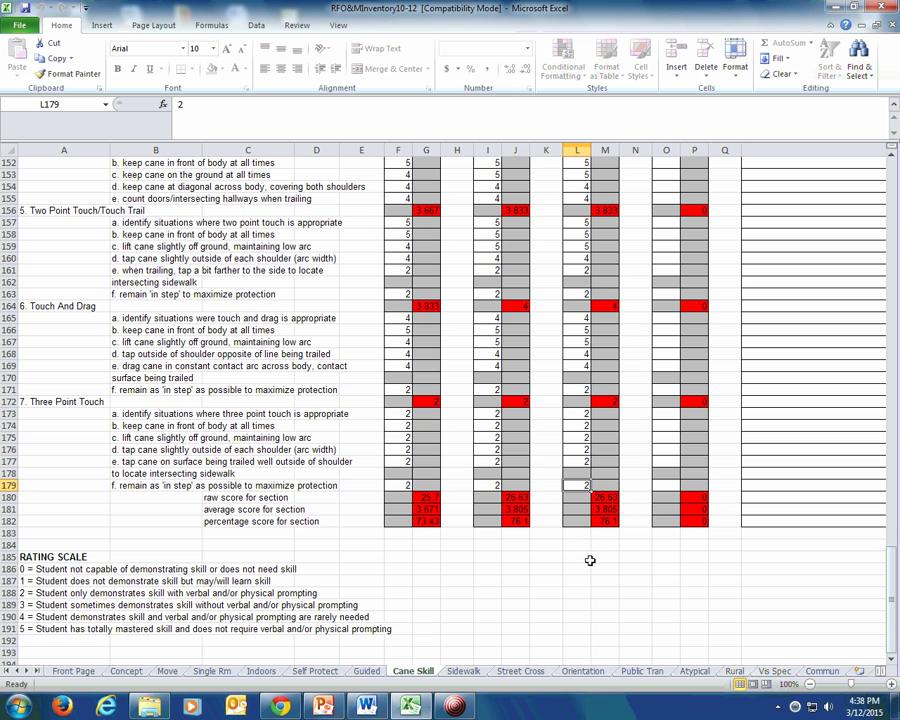
pyautogui.click(578, 330)
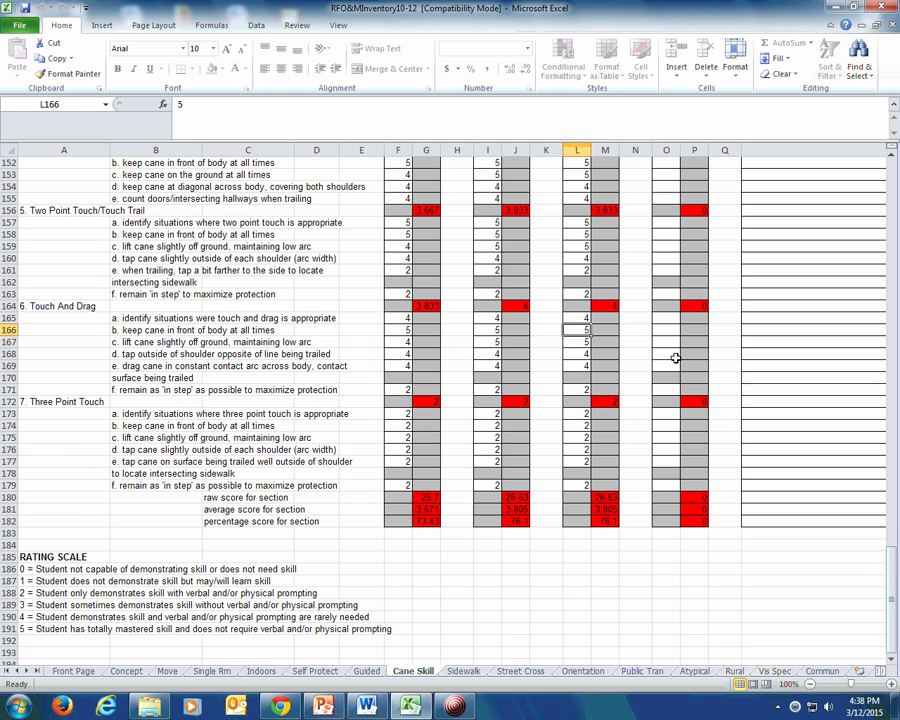
pyautogui.click(457, 707)
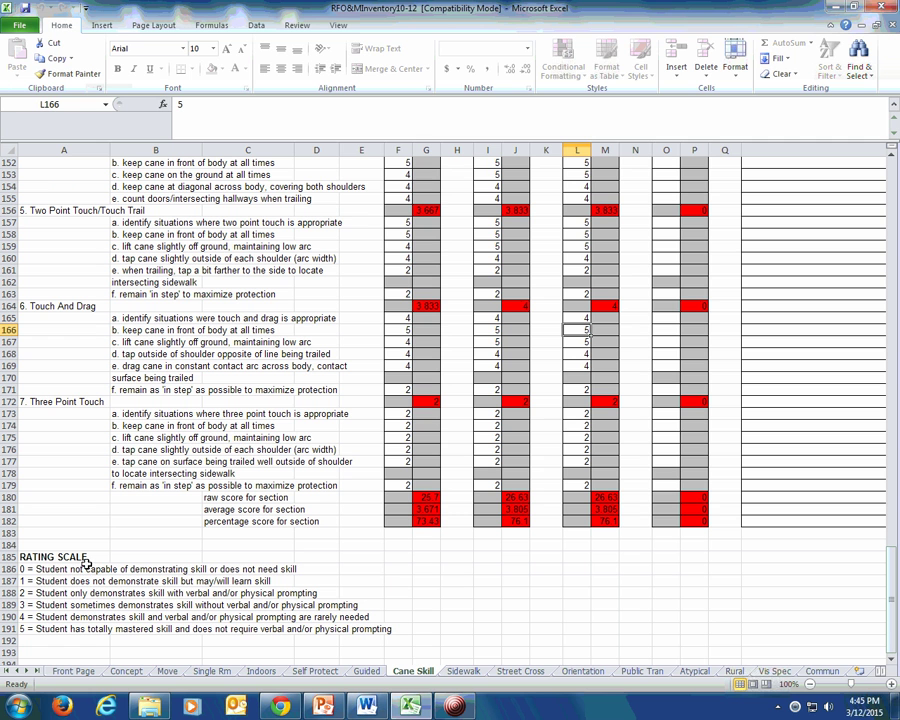
# - Compare the rating 2 definition with a Three Point Touch score, and read the definitions of ratings 4 and 3
pyautogui.click(46, 593)
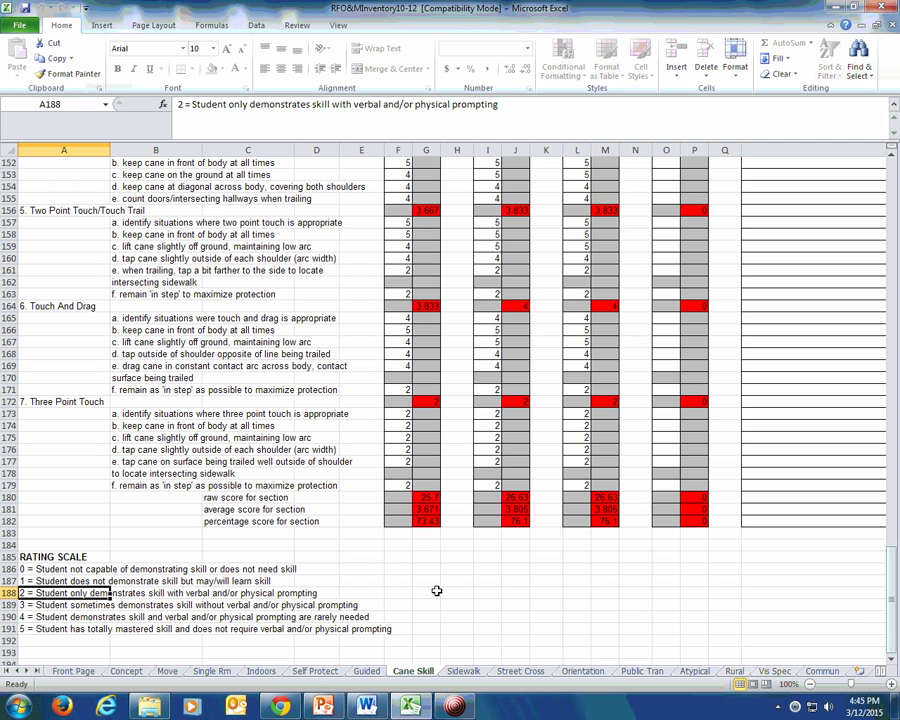
pyautogui.click(573, 426)
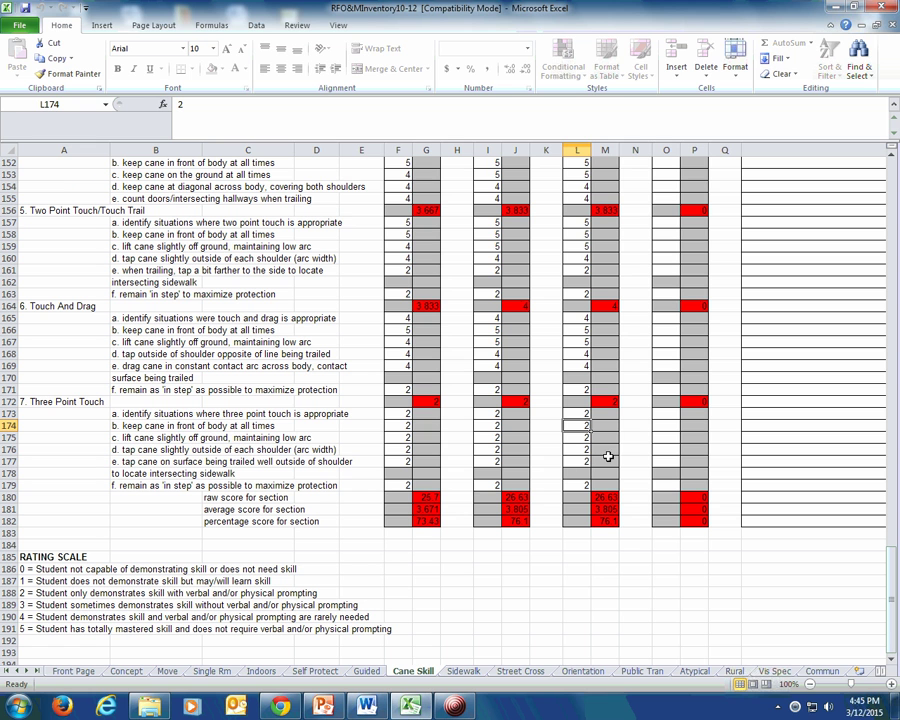
pyautogui.click(108, 614)
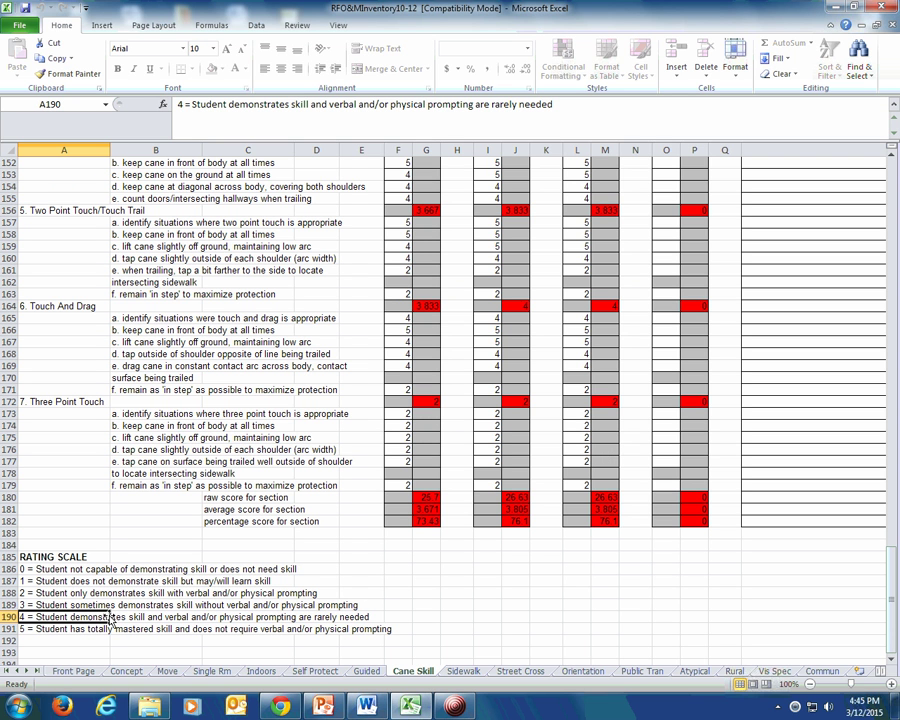
pyautogui.click(80, 606)
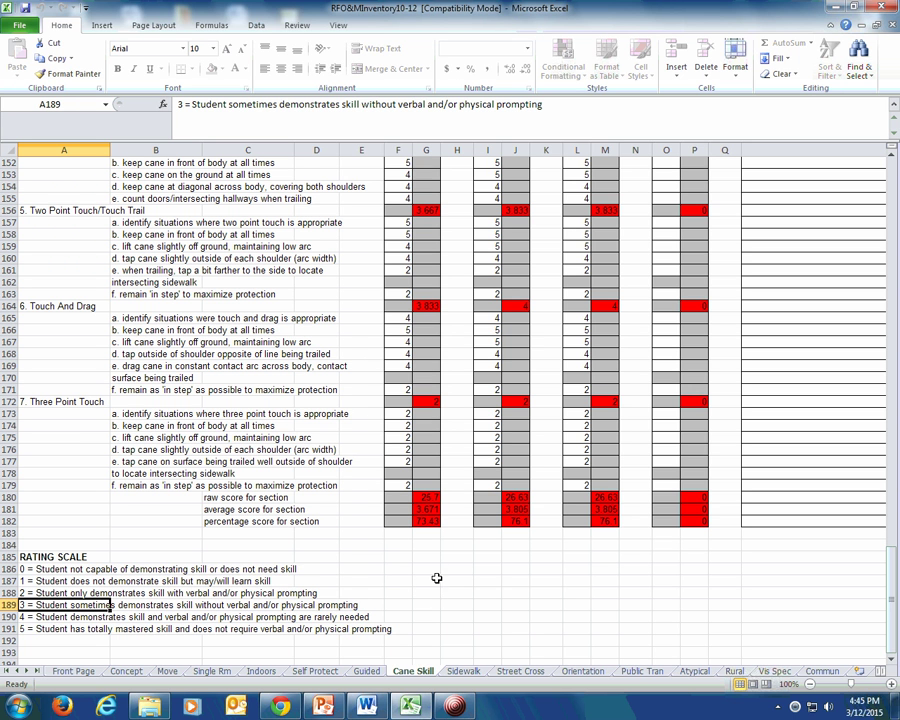
# - Examine the Types Of Grips scores in column L for the above waist handshake, centered pencil and side handshake grips
pyautogui.scroll(3, 435, 580)
pyautogui.scroll(6, 435, 560)
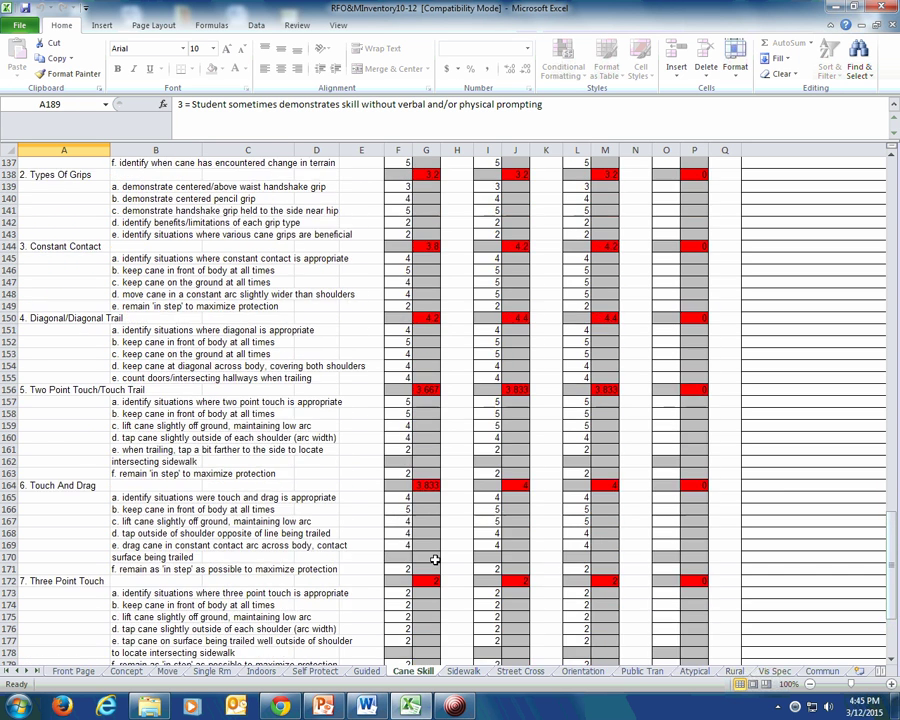
pyautogui.scroll(-3, 434, 560)
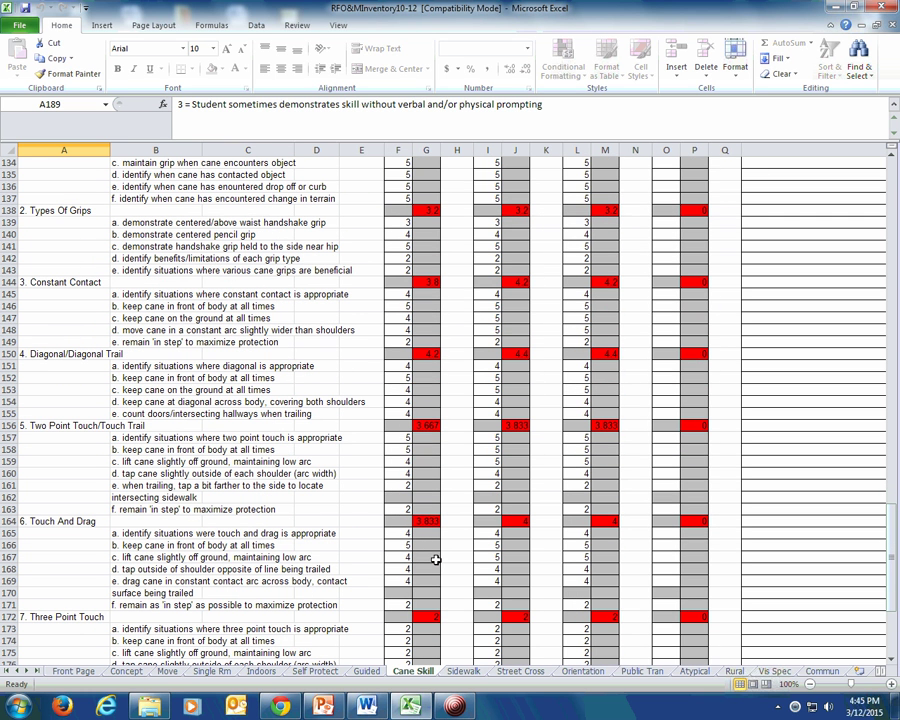
pyautogui.click(574, 223)
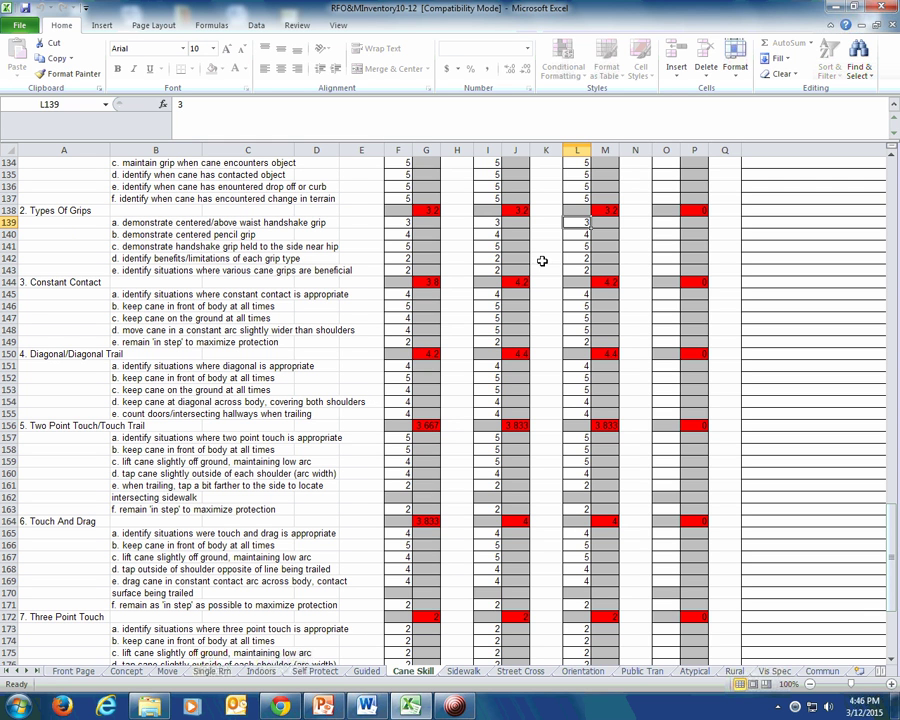
pyautogui.click(572, 246)
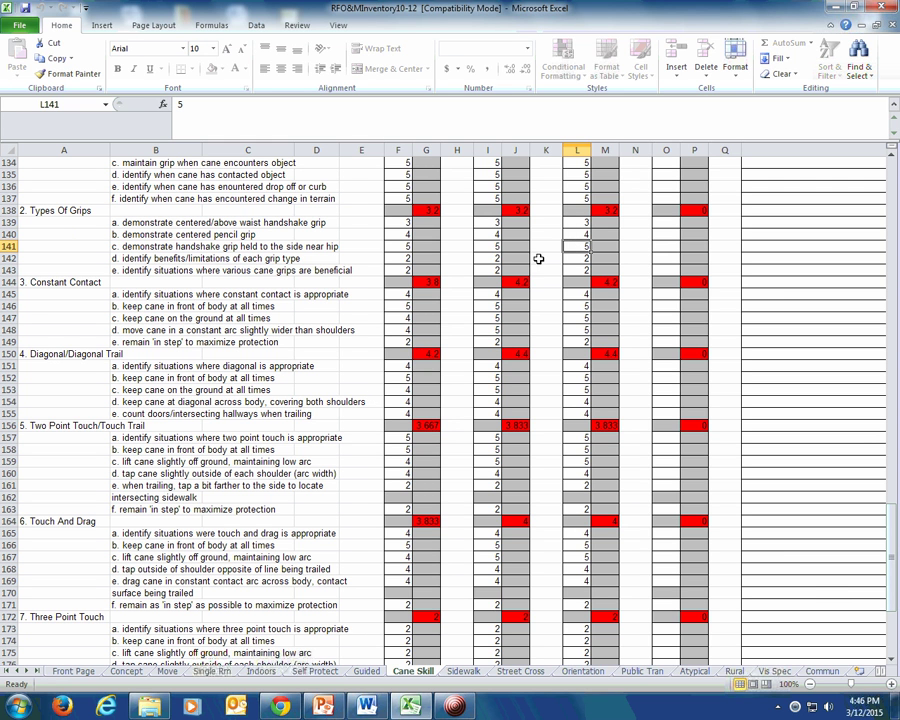
pyautogui.click(569, 234)
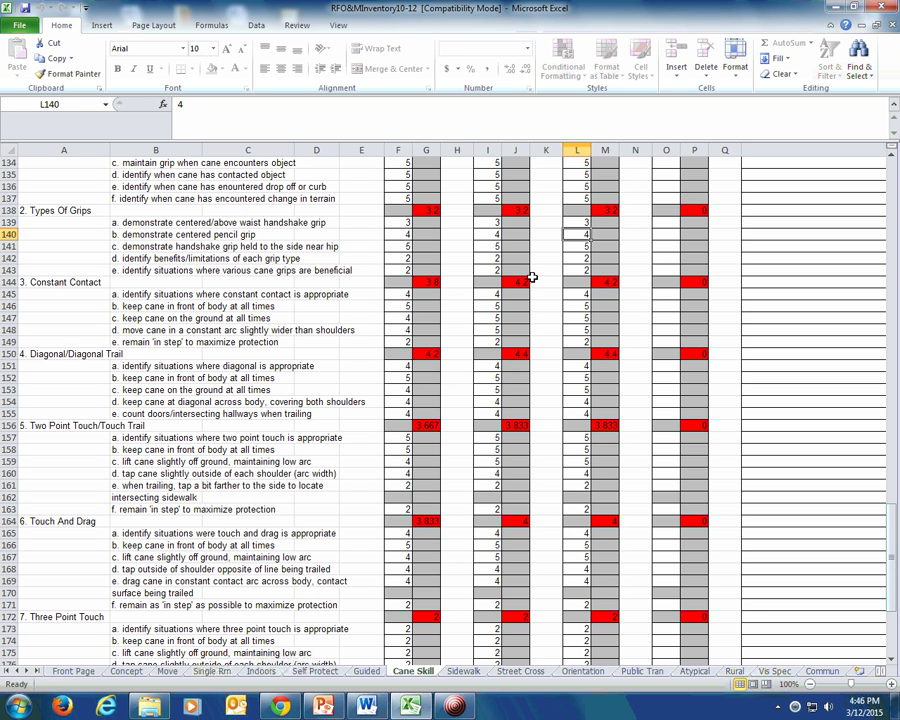
pyautogui.click(574, 224)
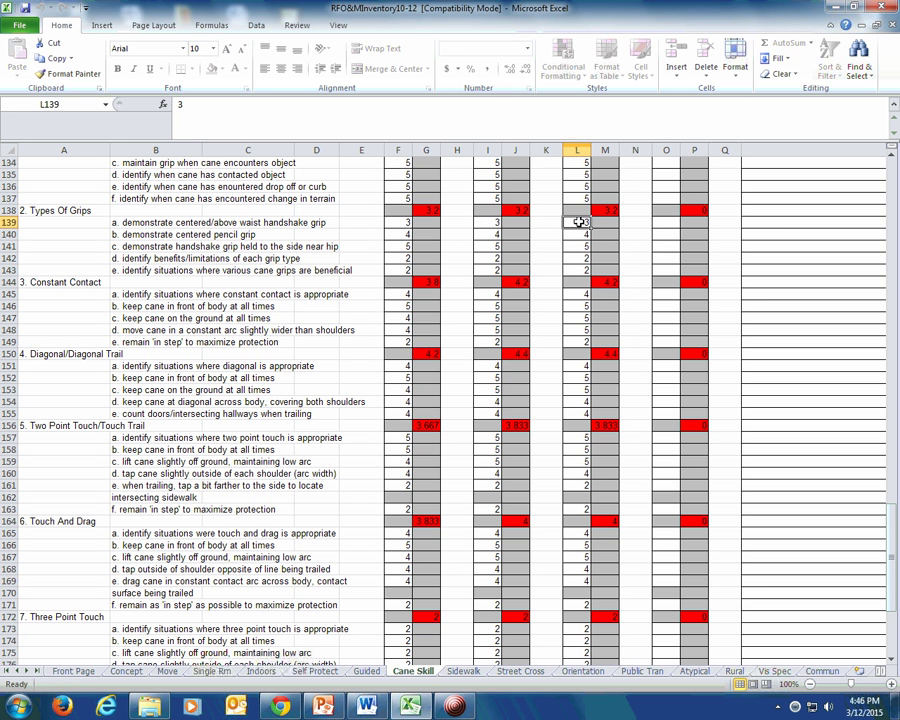
pyautogui.click(578, 235)
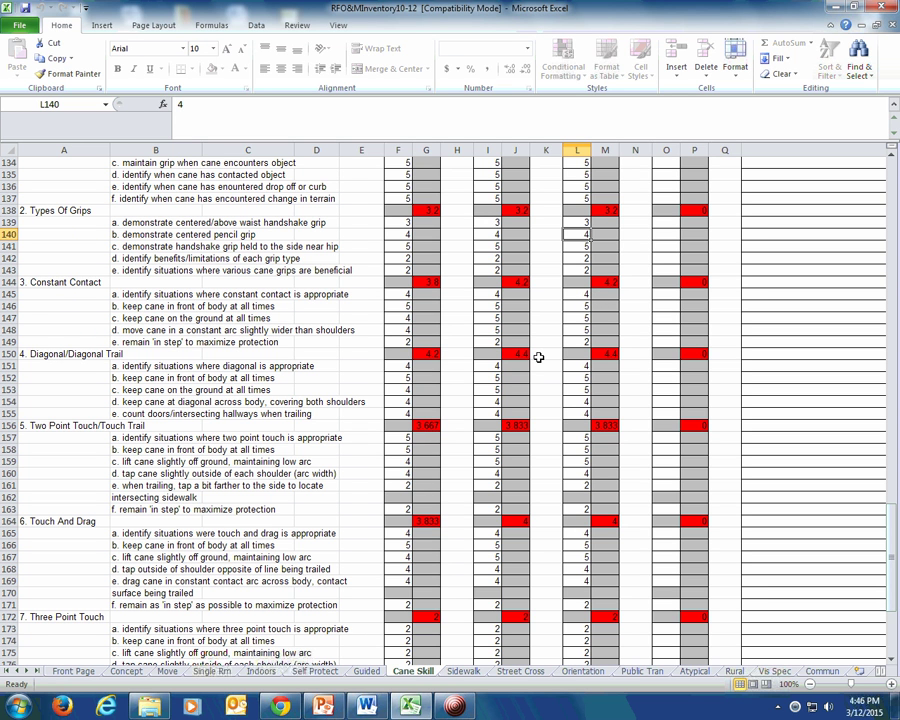
# - Check the column L scores for the side handshake grip and the diagonal's cane in front item, then read the rating 4 definition
pyautogui.click(576, 246)
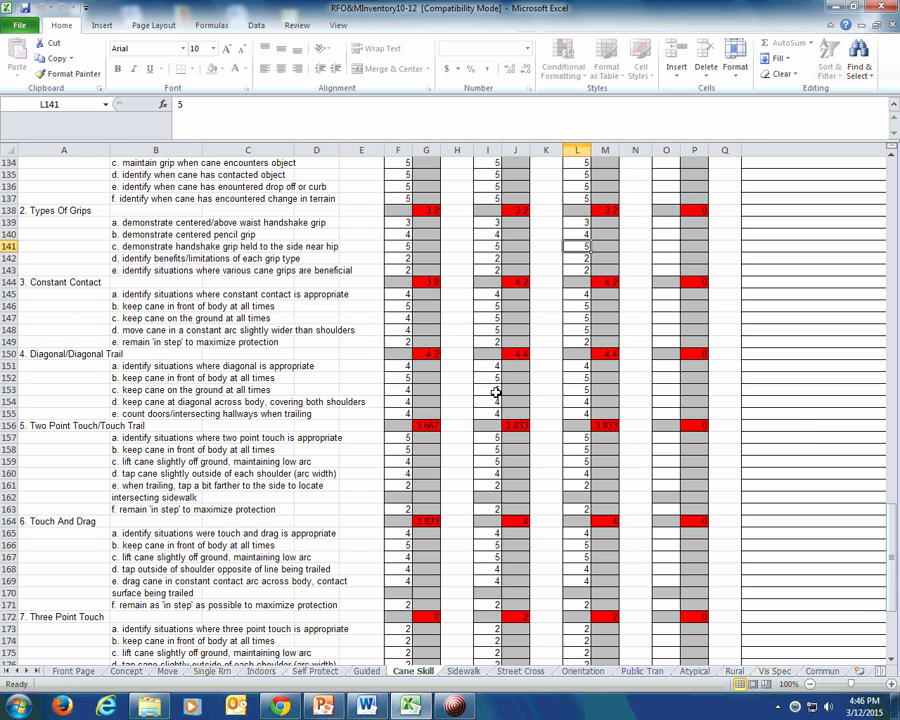
pyautogui.click(583, 377)
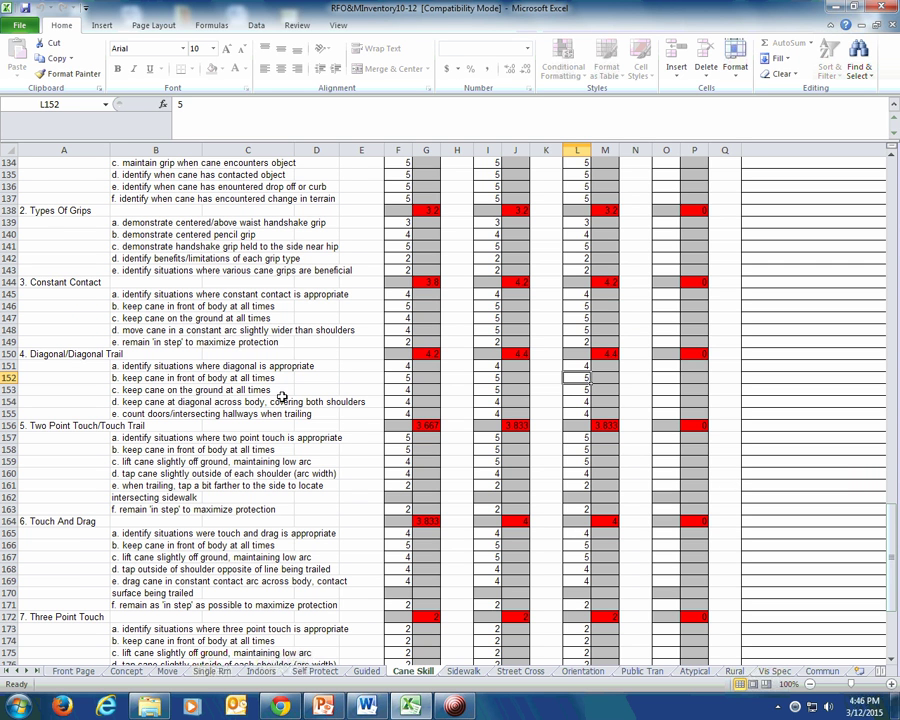
pyautogui.scroll(-10, 150, 385)
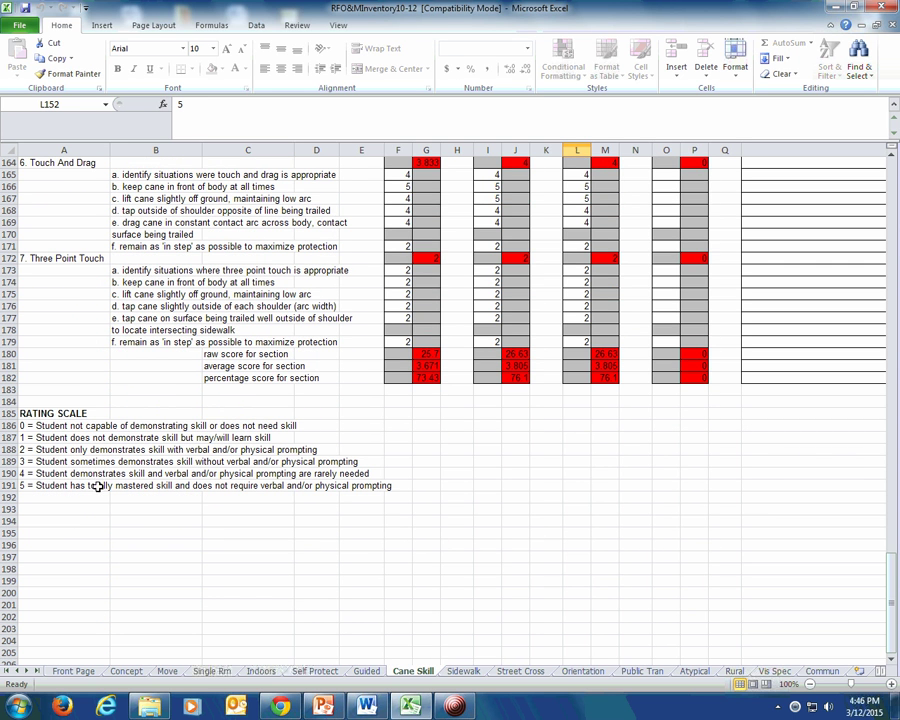
pyautogui.click(95, 473)
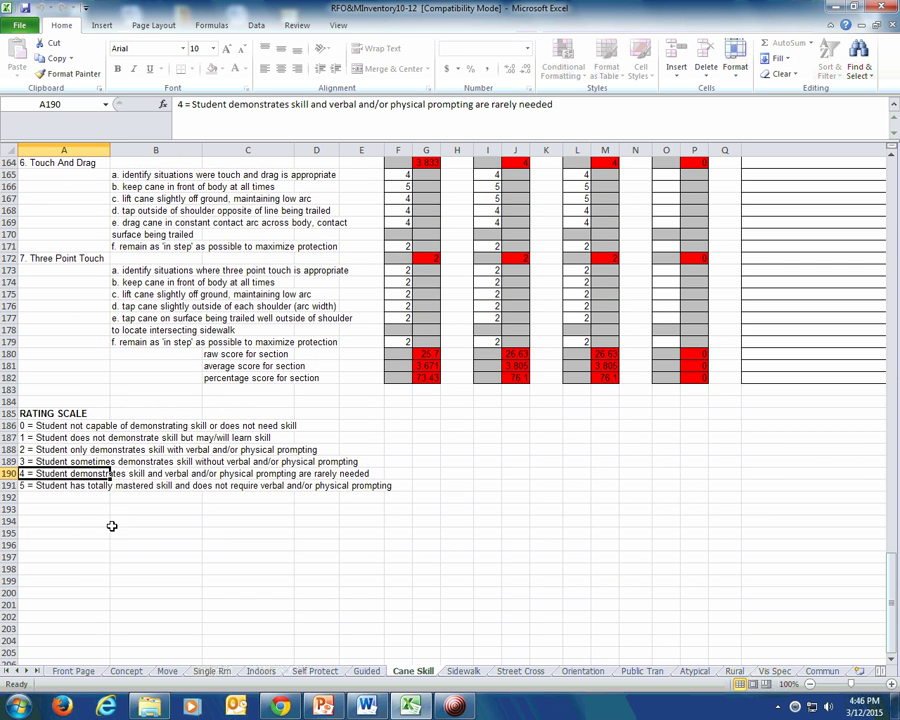
pyautogui.click(170, 522)
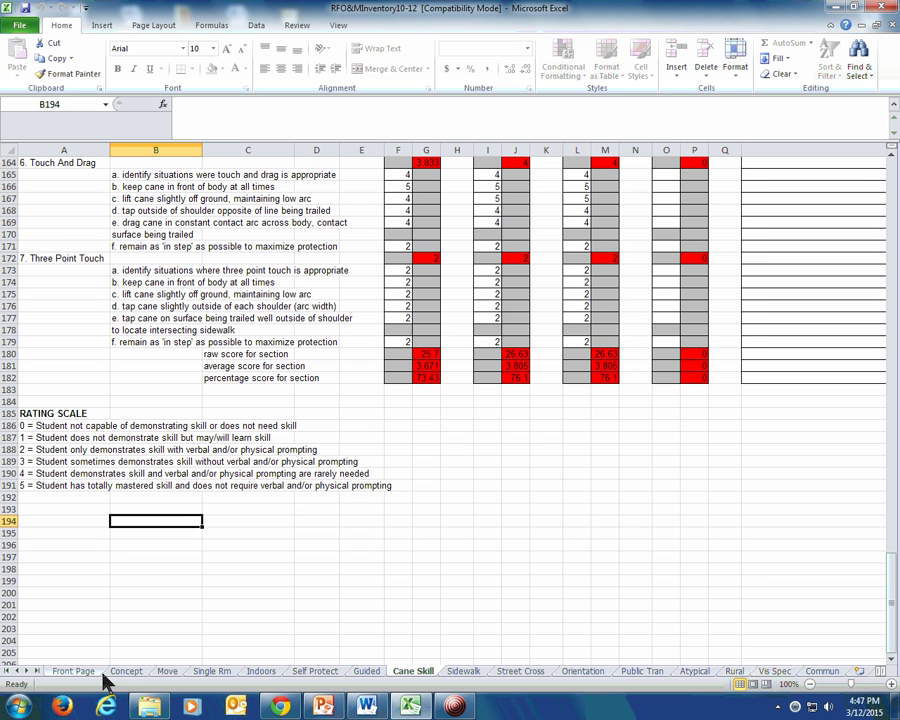
# - Go through the five Constant Contact scores in column L item by item
pyautogui.scroll(4, 398, 479)
pyautogui.scroll(2, 398, 479)
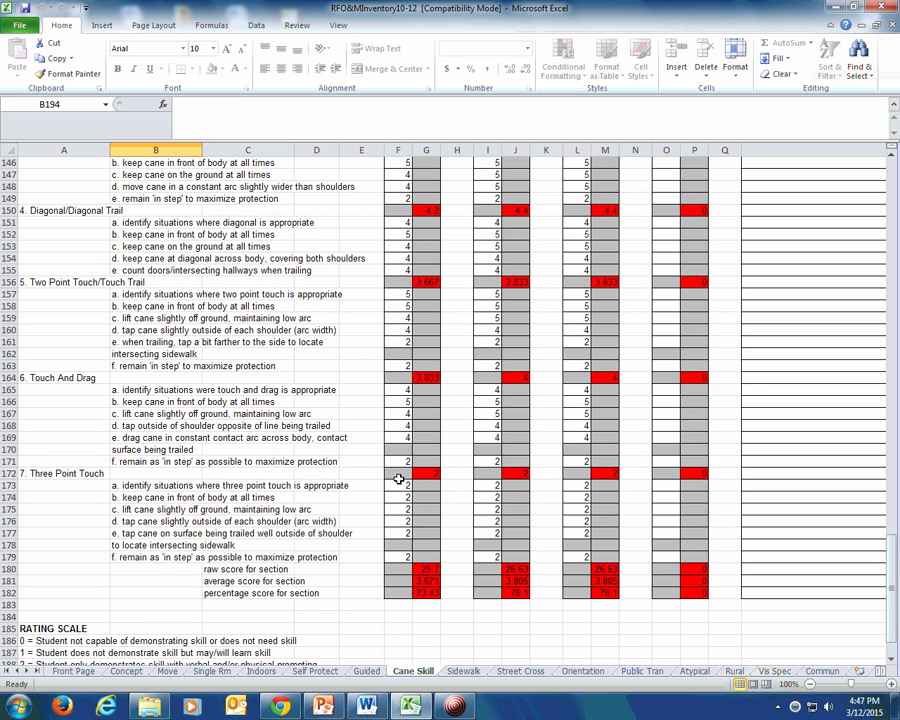
pyautogui.scroll(4, 398, 479)
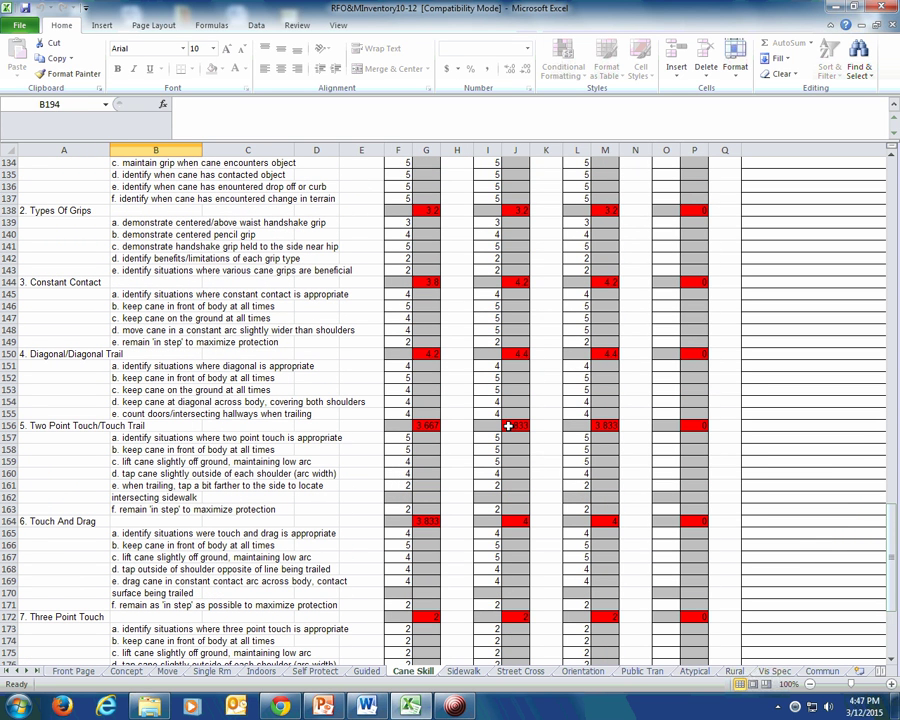
pyautogui.click(583, 295)
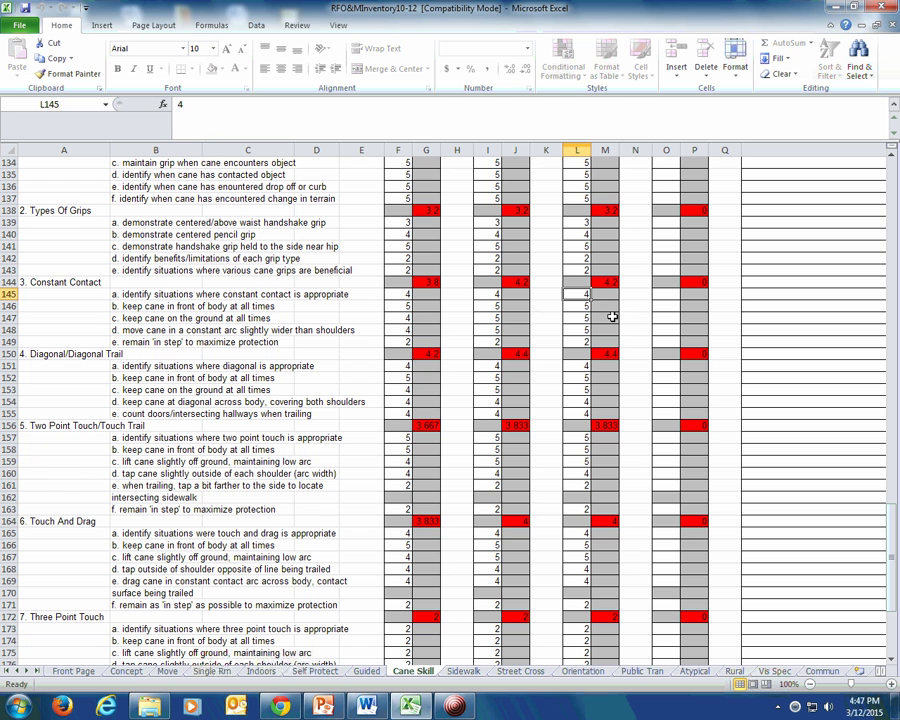
pyautogui.click(576, 306)
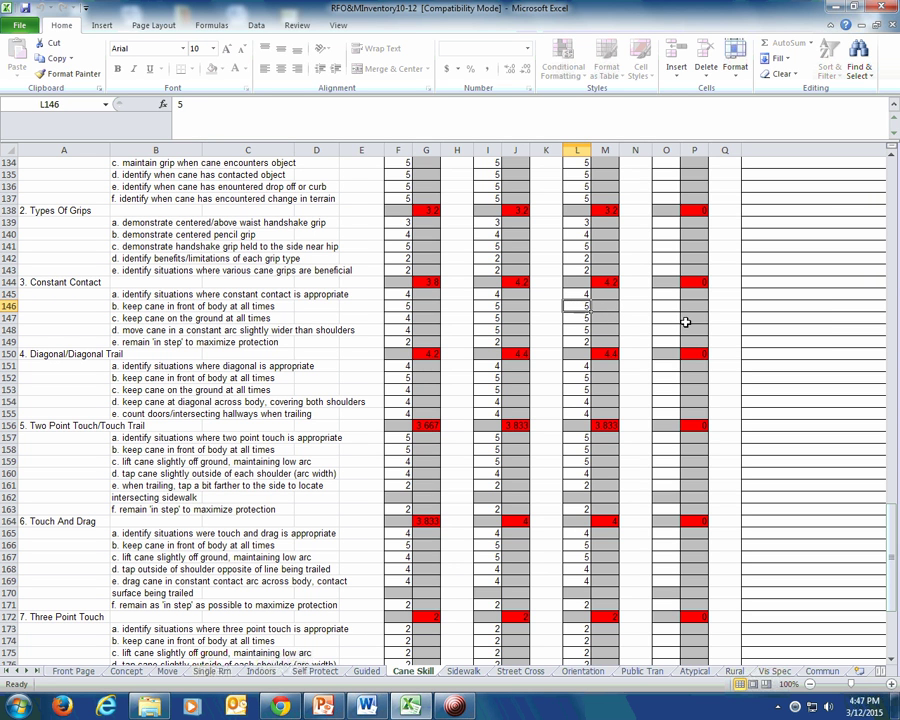
pyautogui.click(585, 318)
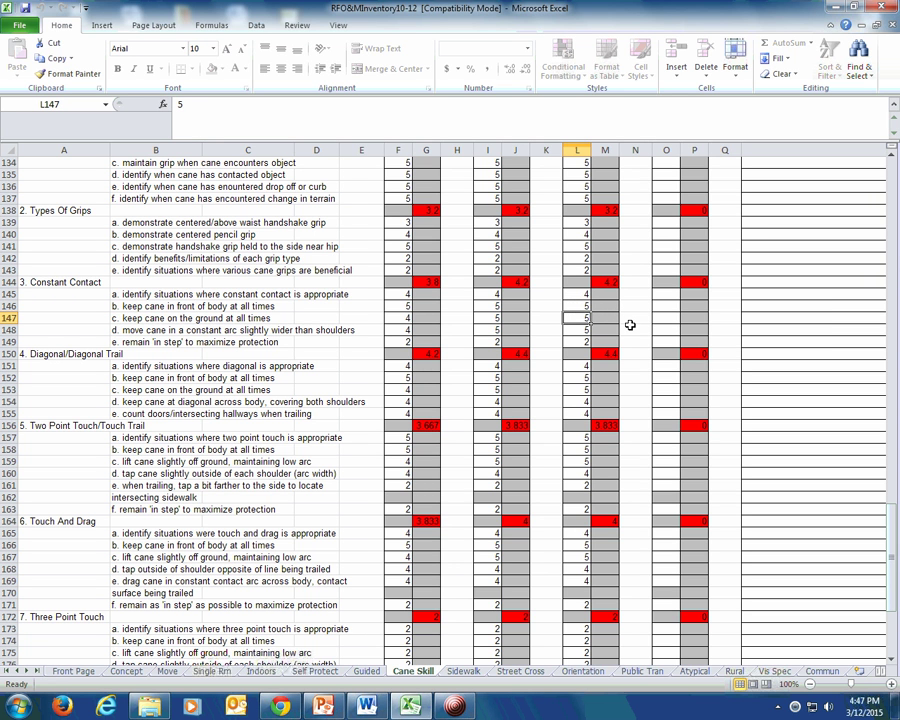
pyautogui.click(579, 331)
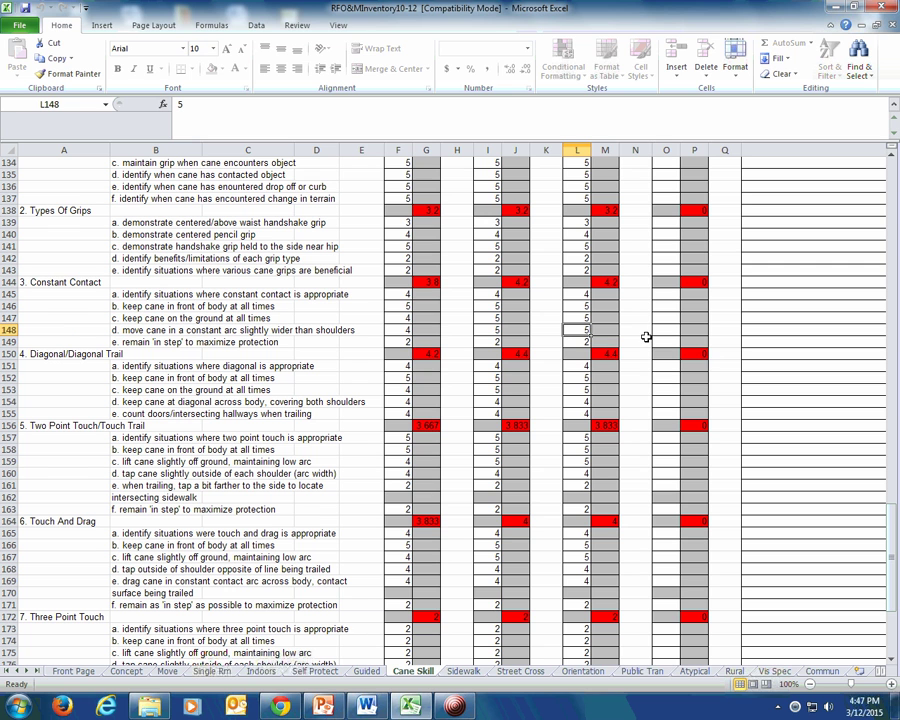
pyautogui.click(585, 342)
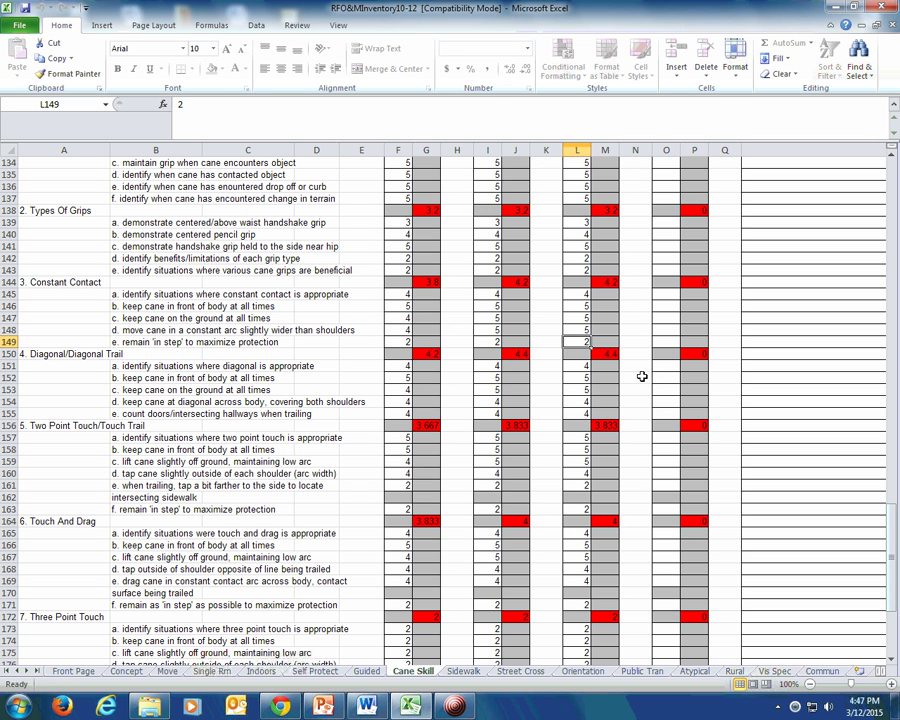
# - Enter the scores 3, 3, 3, 3 and 2 for Constant Contact items a to e in column O
pyautogui.click(664, 298)
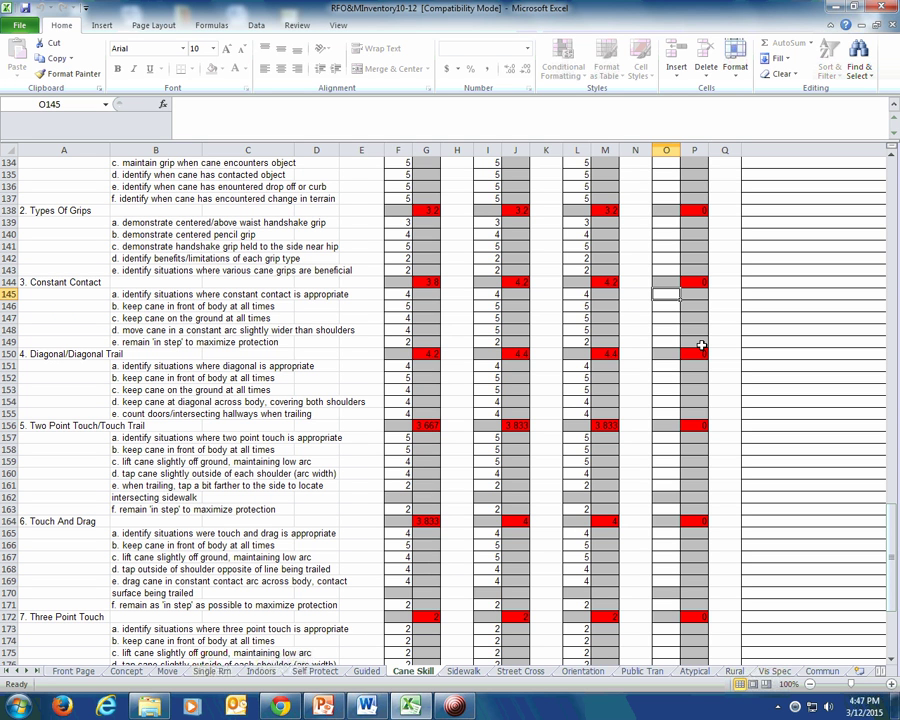
pyautogui.write('3')
pyautogui.press('Return')
pyautogui.write('3')
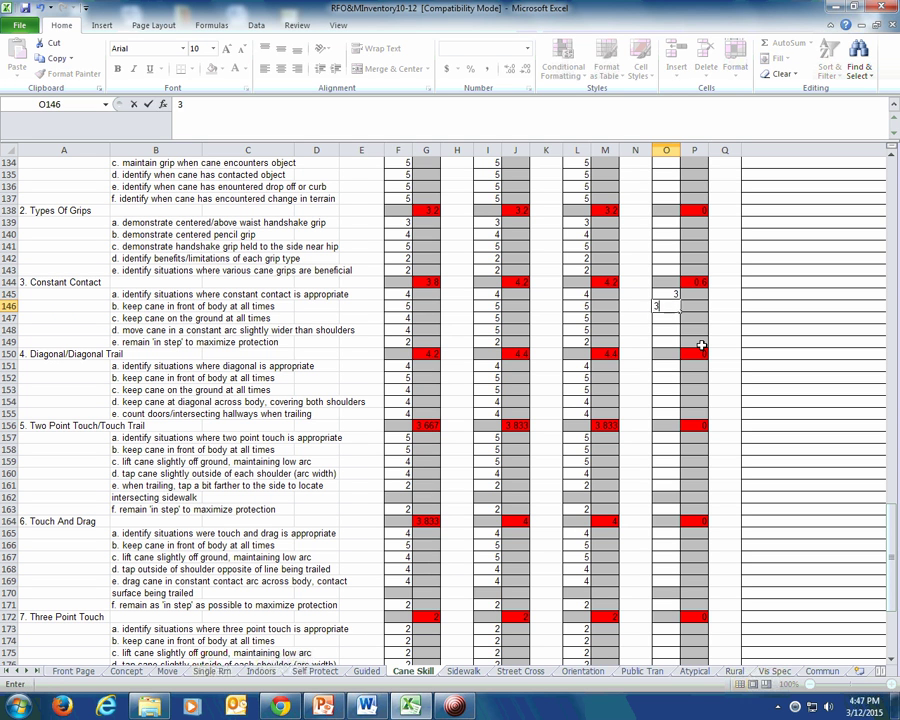
pyautogui.press('Return')
pyautogui.write('3')
pyautogui.press('Return')
pyautogui.write('3')
pyautogui.press('Return')
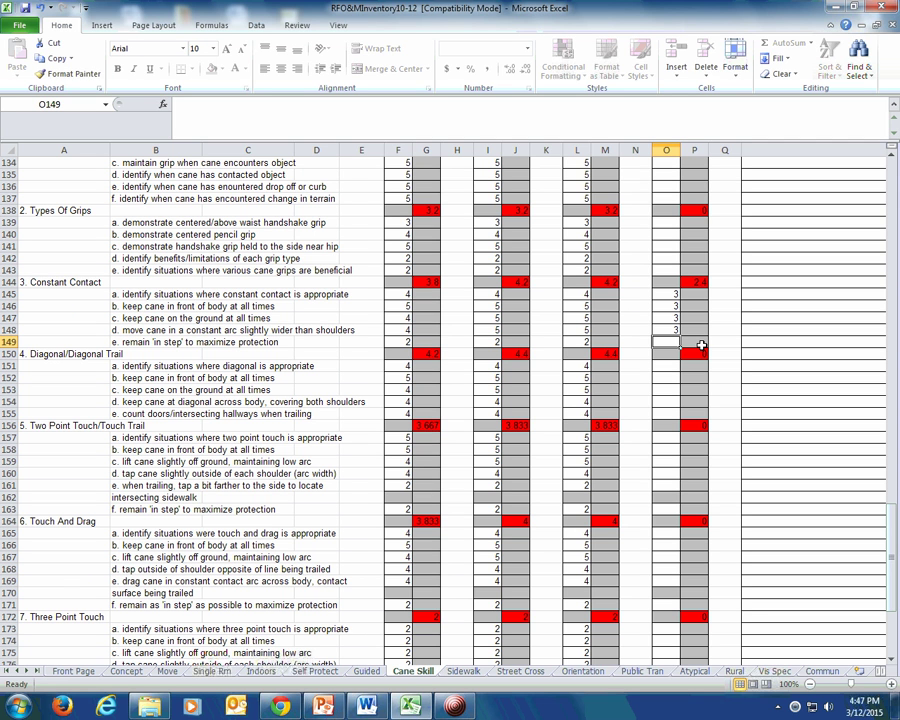
pyautogui.write('2')
pyautogui.press('Return')
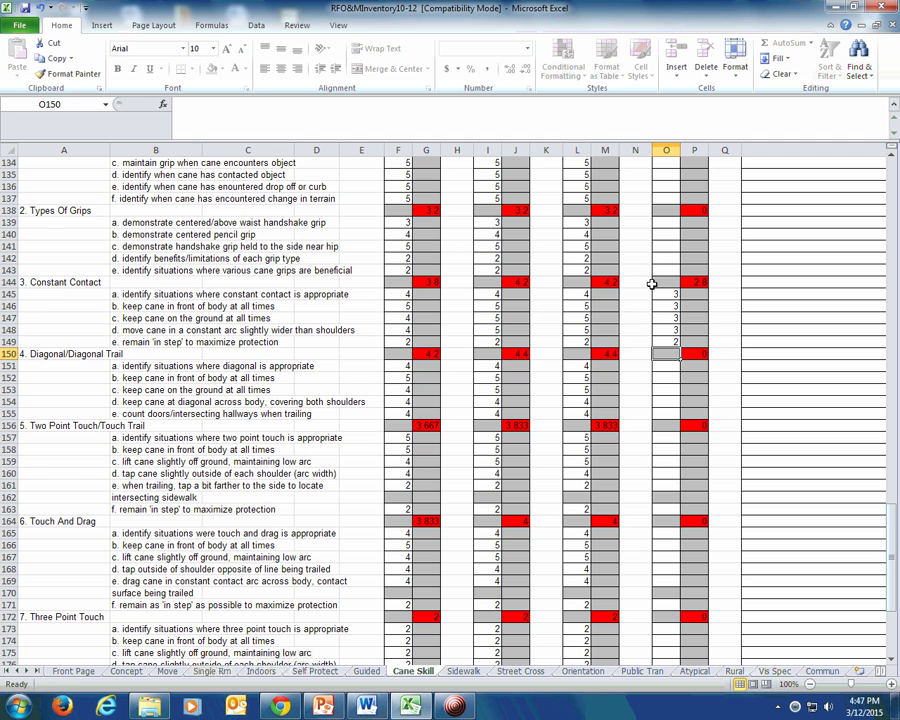
# - Review the Constant Contact scores in column O, comparing items a to d with the 'in step' item
pyautogui.moveTo(663, 294); pyautogui.dragTo(666, 316)
pyautogui.click(668, 332)
pyautogui.click(670, 343)
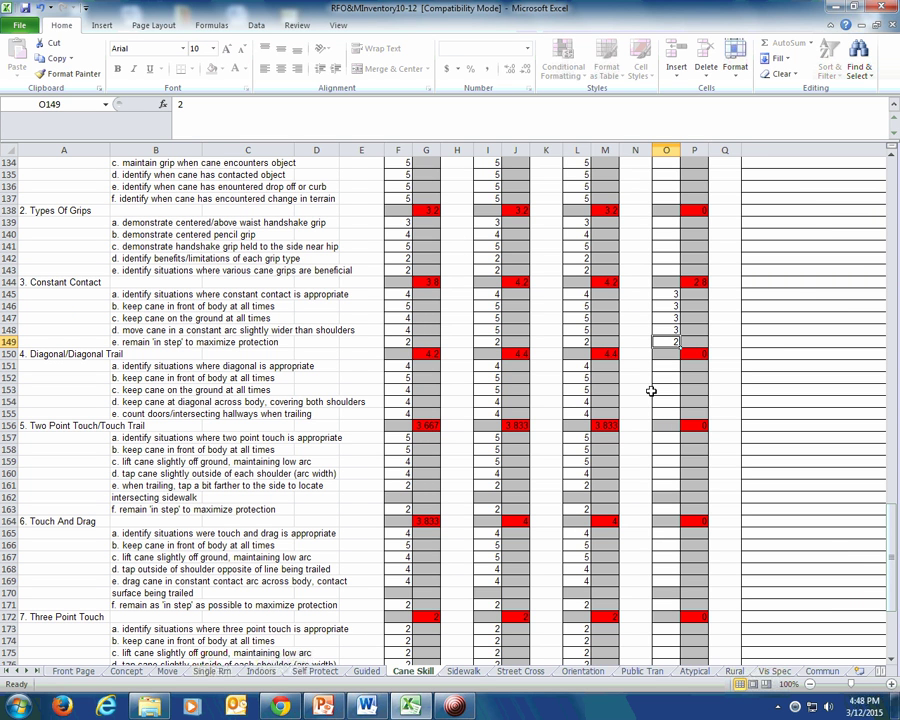
pyautogui.click(666, 294)
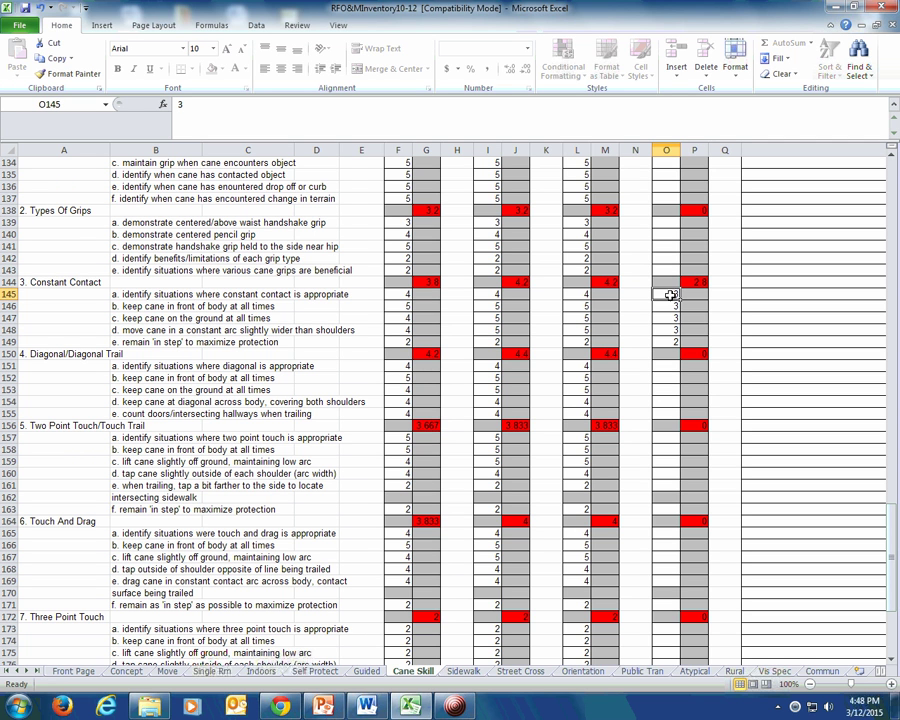
pyautogui.click(664, 318)
pyautogui.click(666, 330)
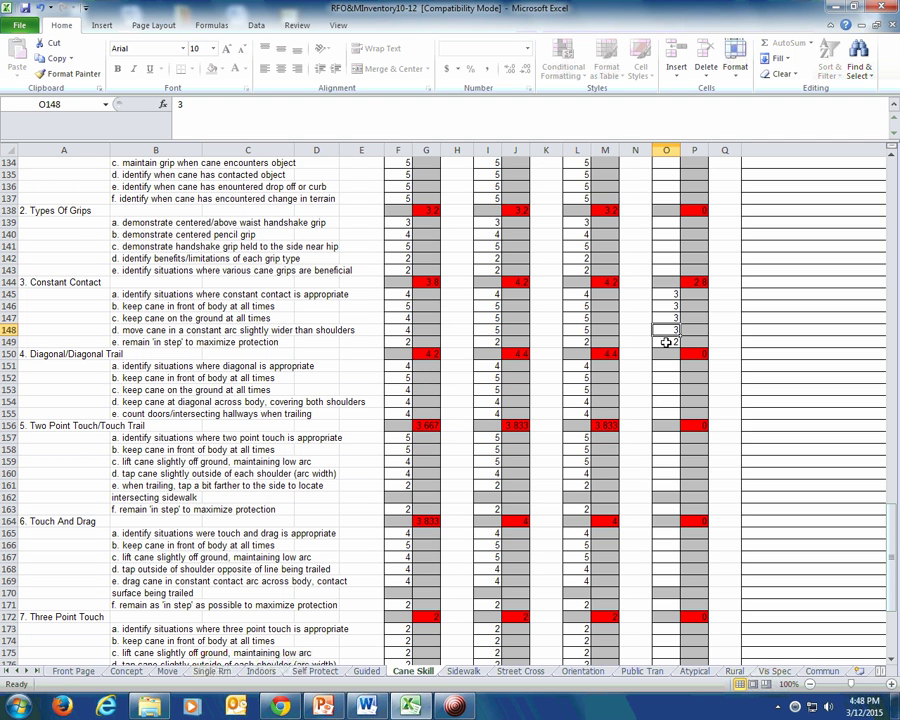
pyautogui.click(666, 342)
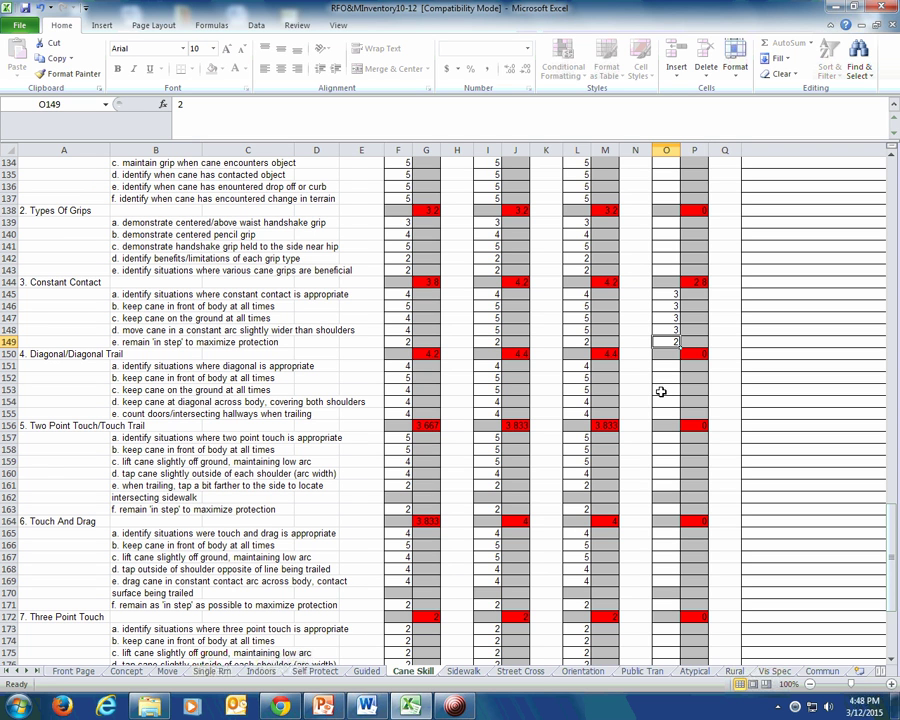
# - Clear the five Constant Contact scores from O145 to O149
pyautogui.click(662, 293)
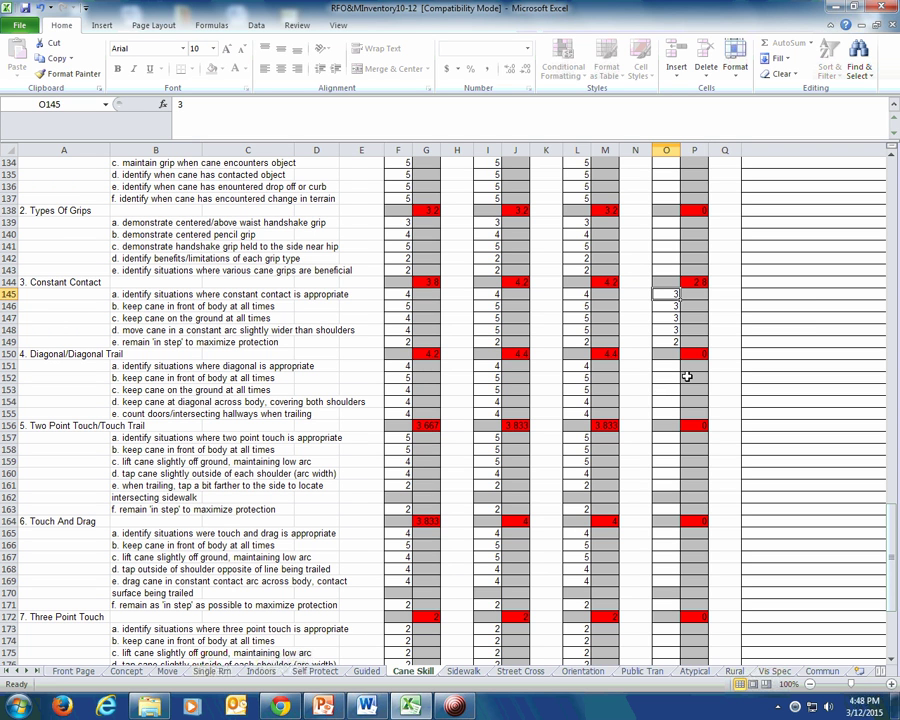
pyautogui.press('Delete')
pyautogui.press('Down')
pyautogui.press('Delete')
pyautogui.press('Down')
pyautogui.press('Delete')
pyautogui.press('Down')
pyautogui.press('Delete')
pyautogui.press('Down')
pyautogui.press('Delete')
pyautogui.press('Down')
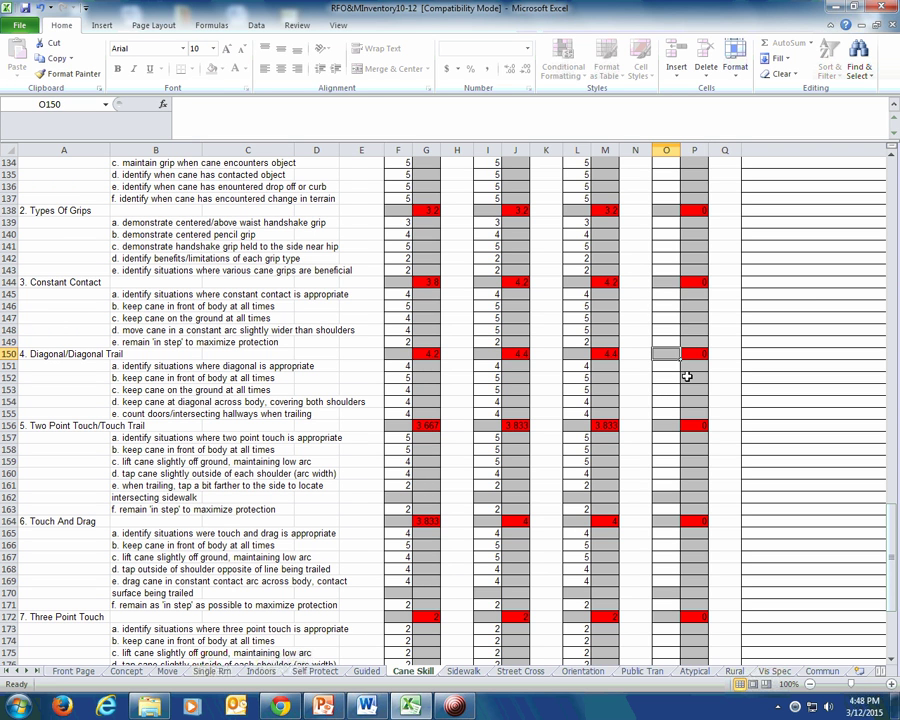
pyautogui.press('Down')
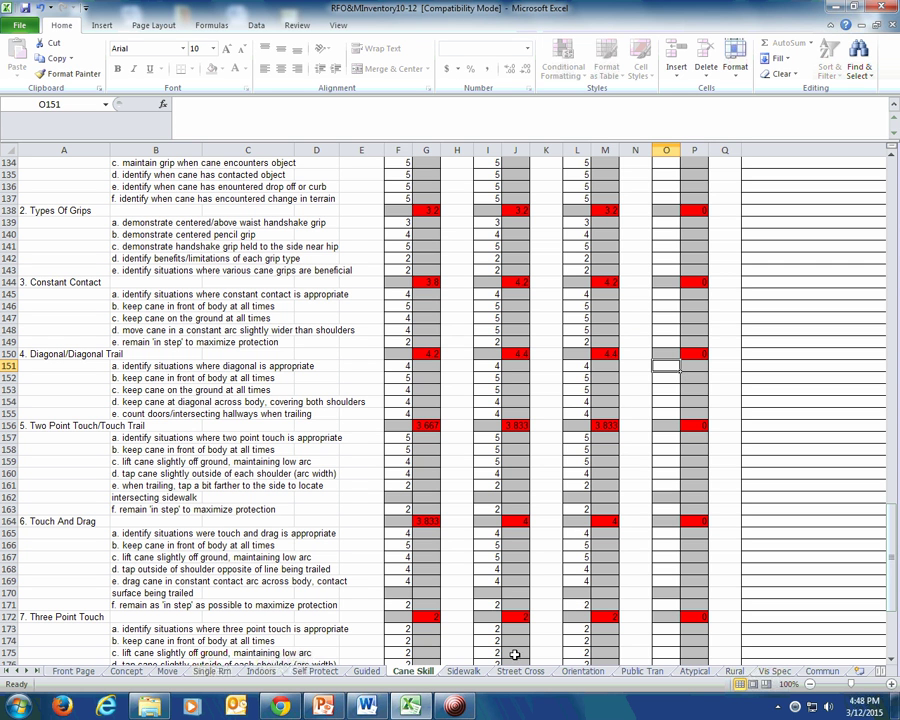
# - Examine the Ascending Stairs breakdown on the Indoors sheet, starting with the item on detecting ascending stairs
pyautogui.click(264, 670)
pyautogui.scroll(-2, 302, 575)
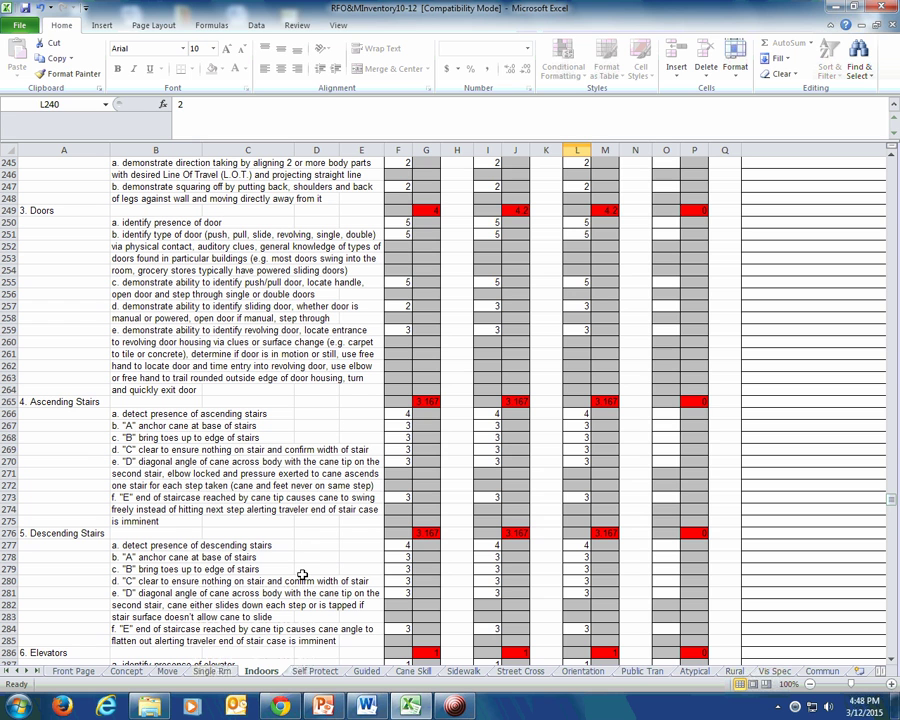
pyautogui.click(186, 414)
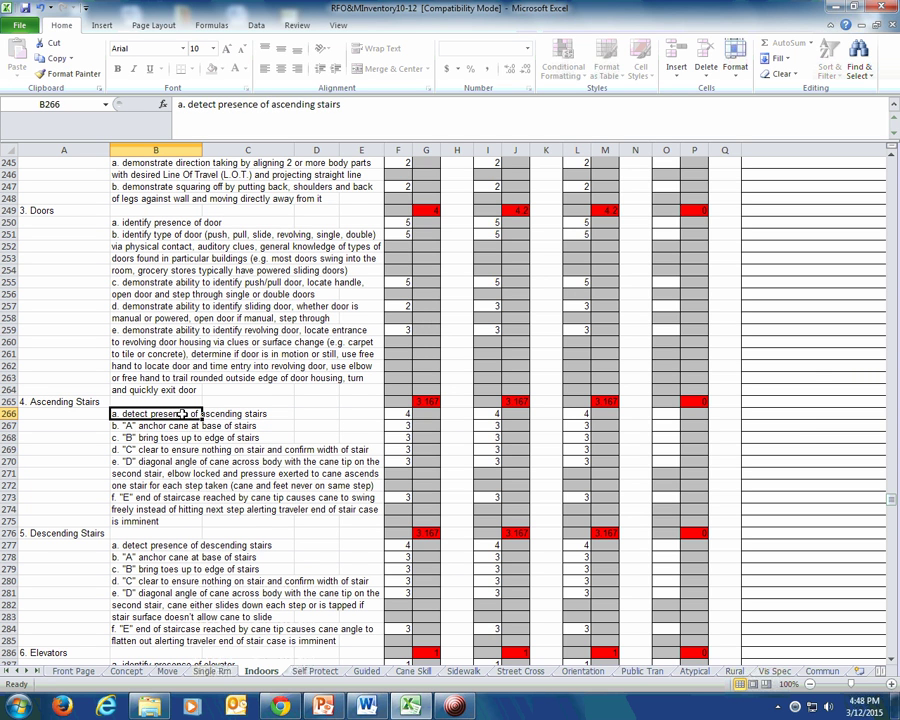
pyautogui.click(66, 414)
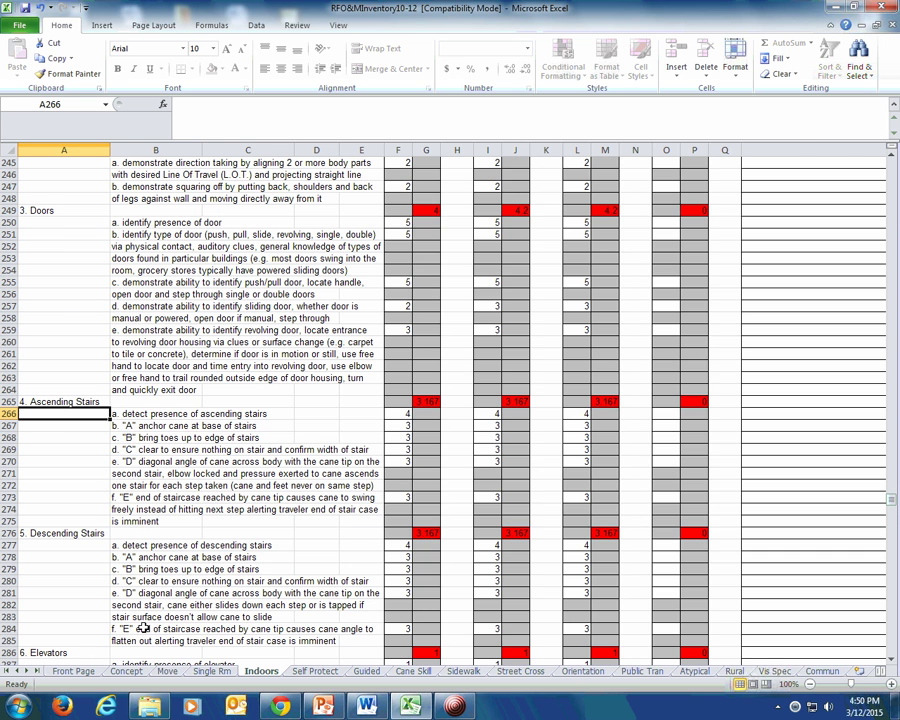
# - Examine the Street Crossings percentages for 12/14 and 3/15 on the Front Page sheet
pyautogui.click(74, 671)
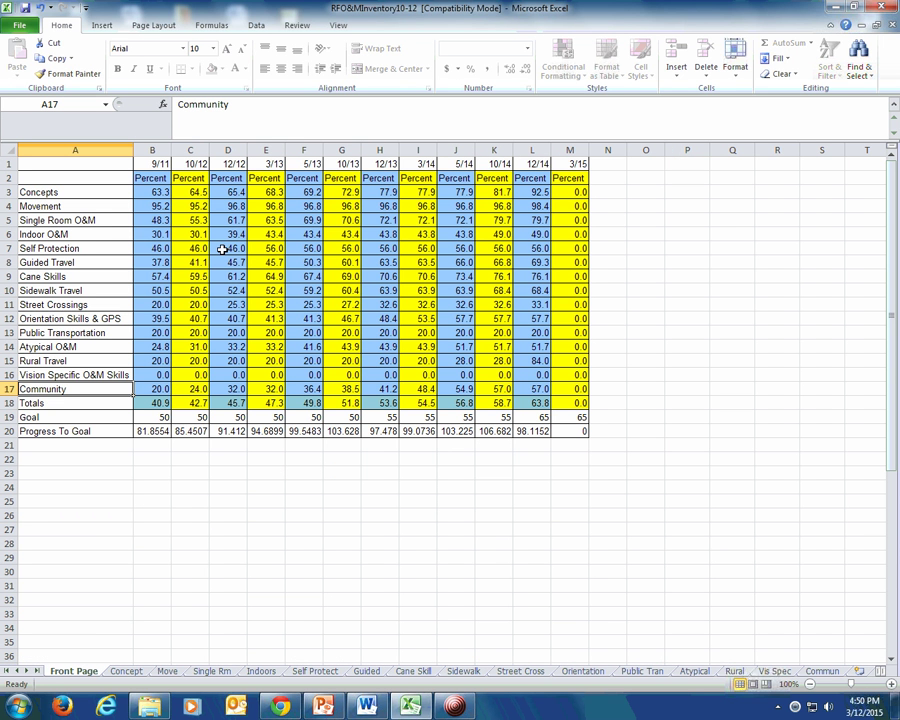
pyautogui.click(112, 313)
pyautogui.click(107, 300)
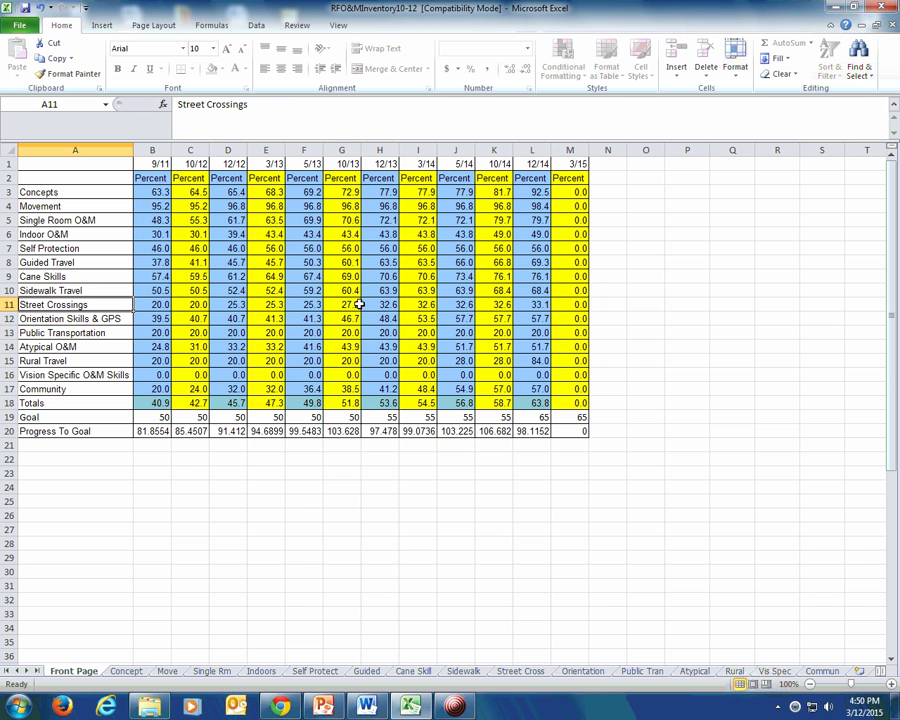
pyautogui.click(530, 304)
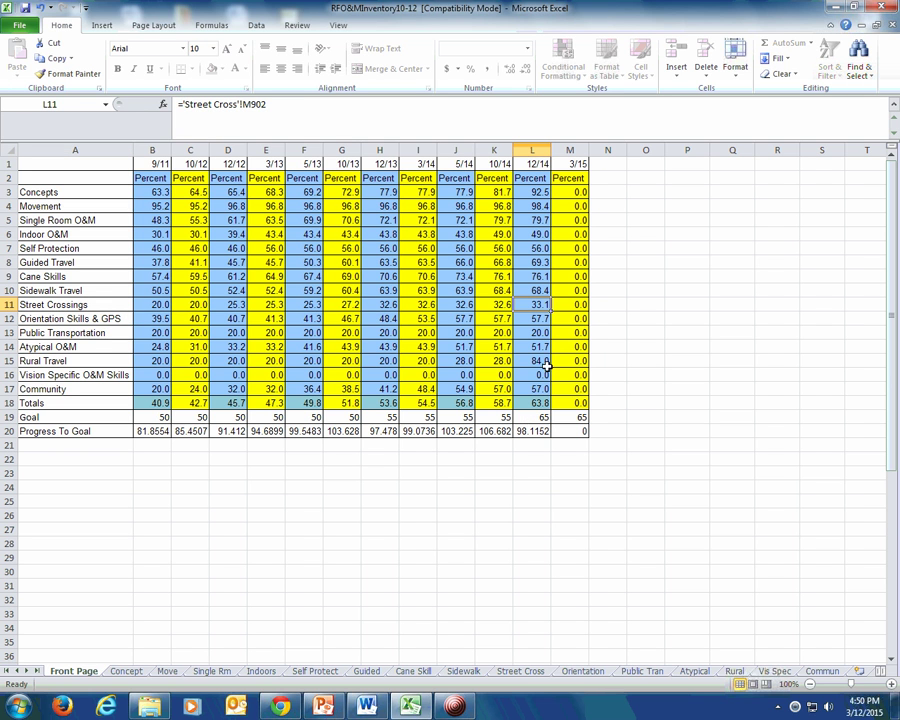
pyautogui.click(573, 307)
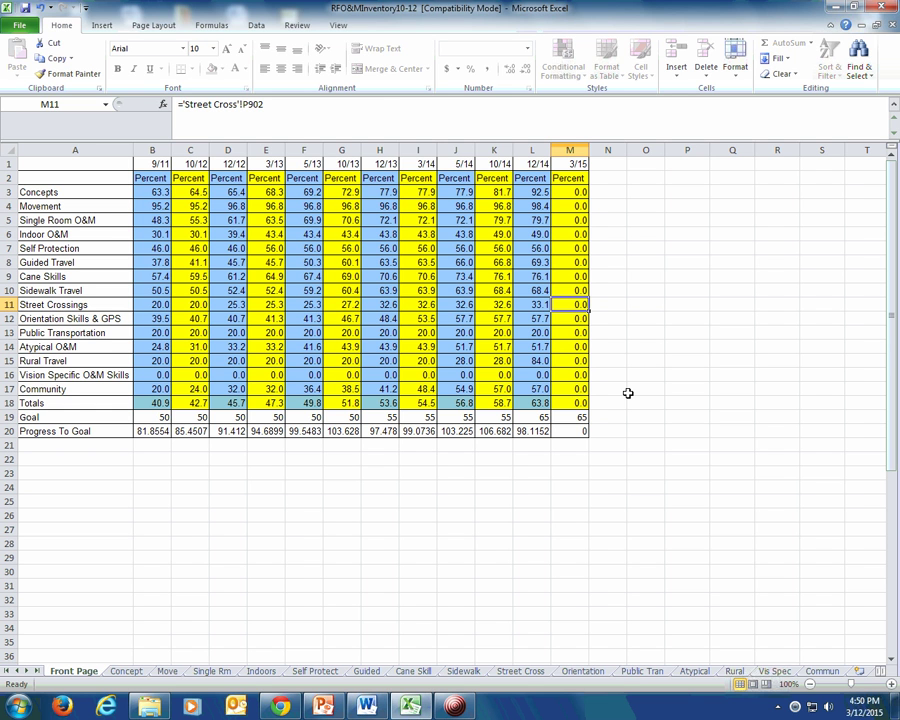
# - Check the 12/14 total and the Goal row values for 9/11, 10/12 and 10/13
pyautogui.click(534, 402)
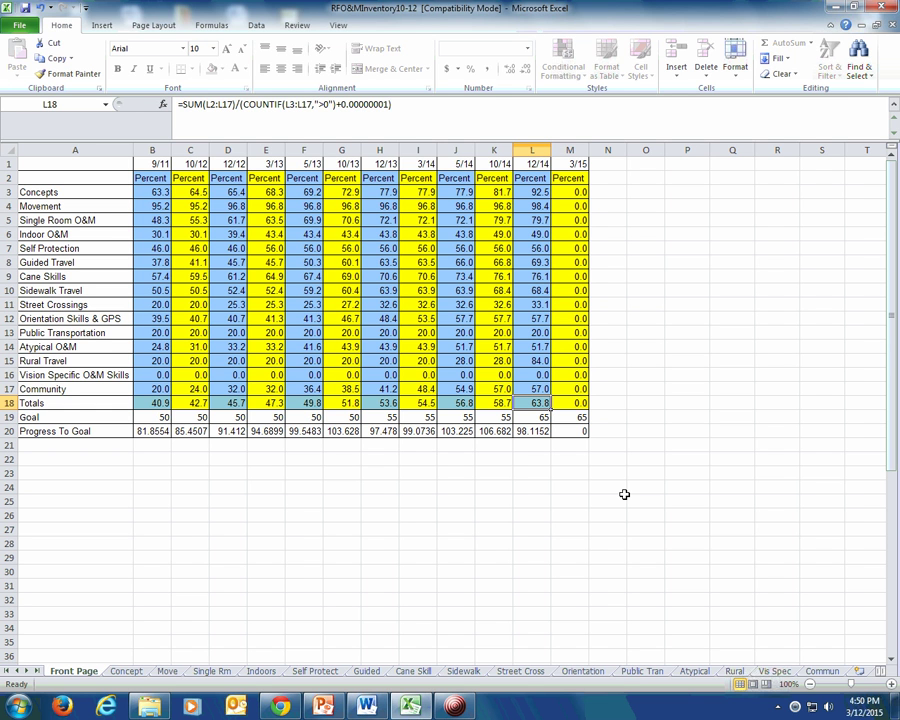
pyautogui.click(98, 417)
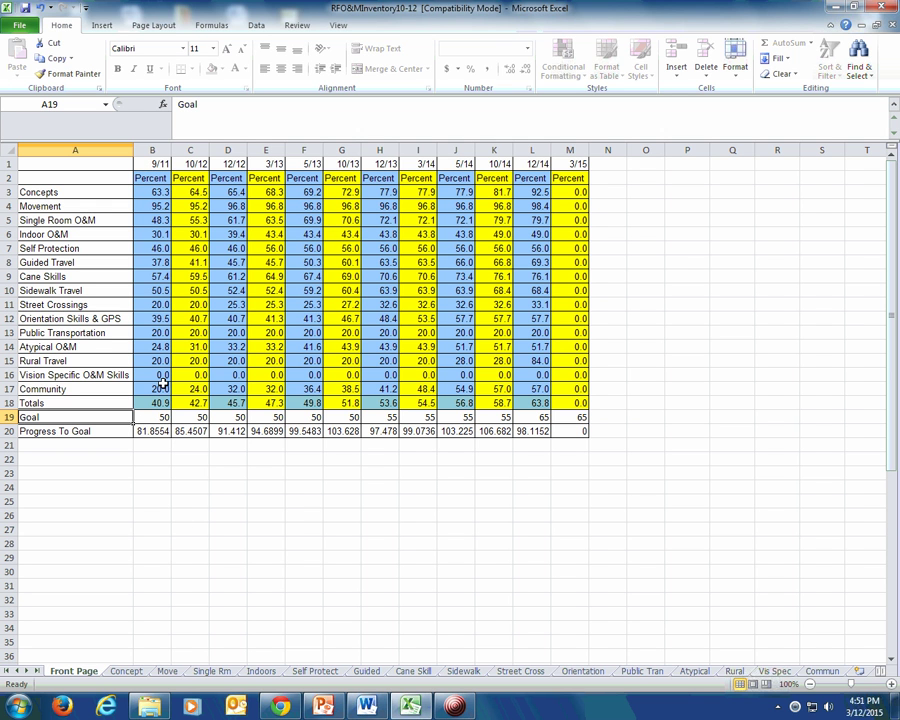
pyautogui.click(158, 416)
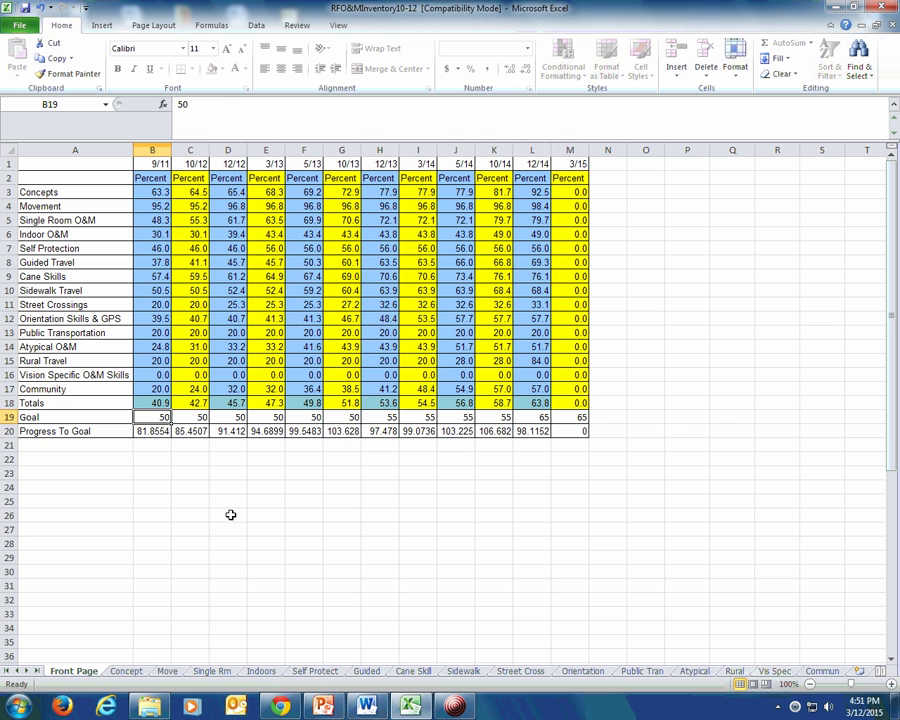
pyautogui.click(190, 163)
pyautogui.click(190, 416)
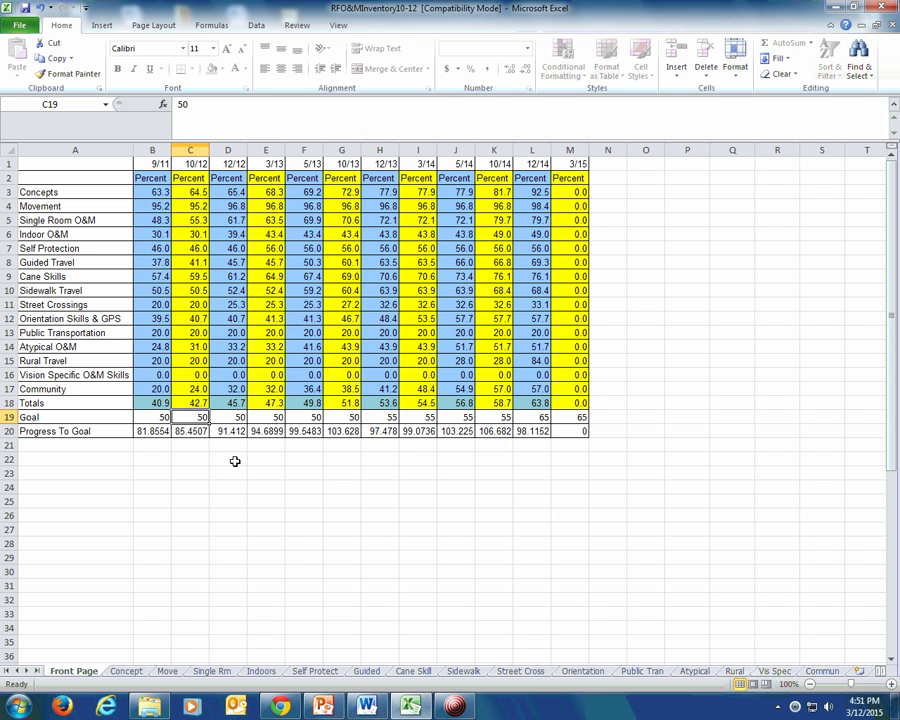
pyautogui.click(345, 420)
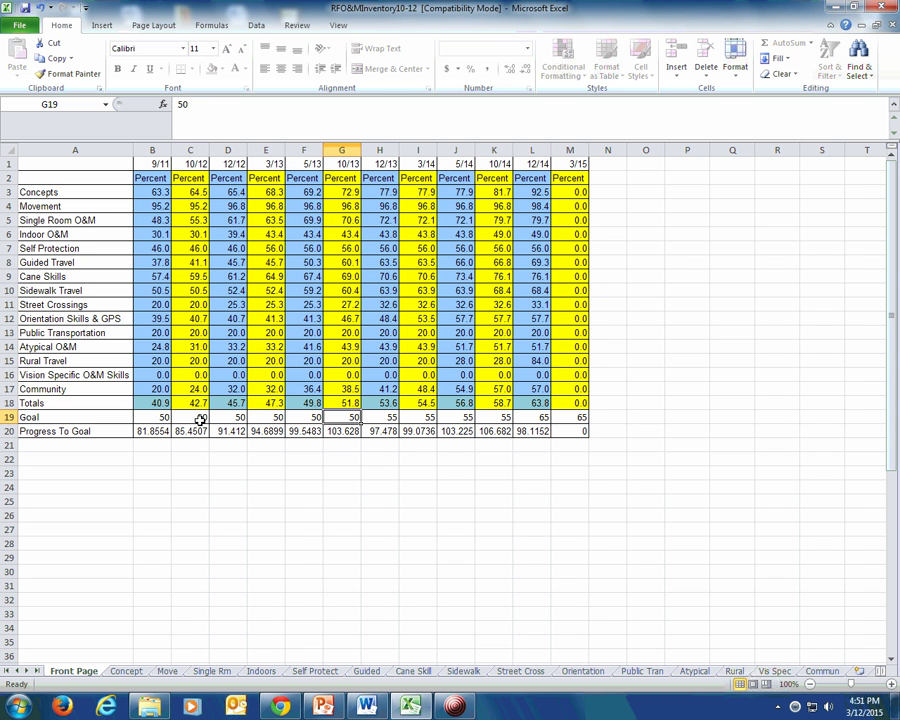
# - Compare the 10/12 total with its Goal value on the Front Page sheet
pyautogui.press('Left')
pyautogui.press('Left')
pyautogui.press('Left')
pyautogui.press('Left')
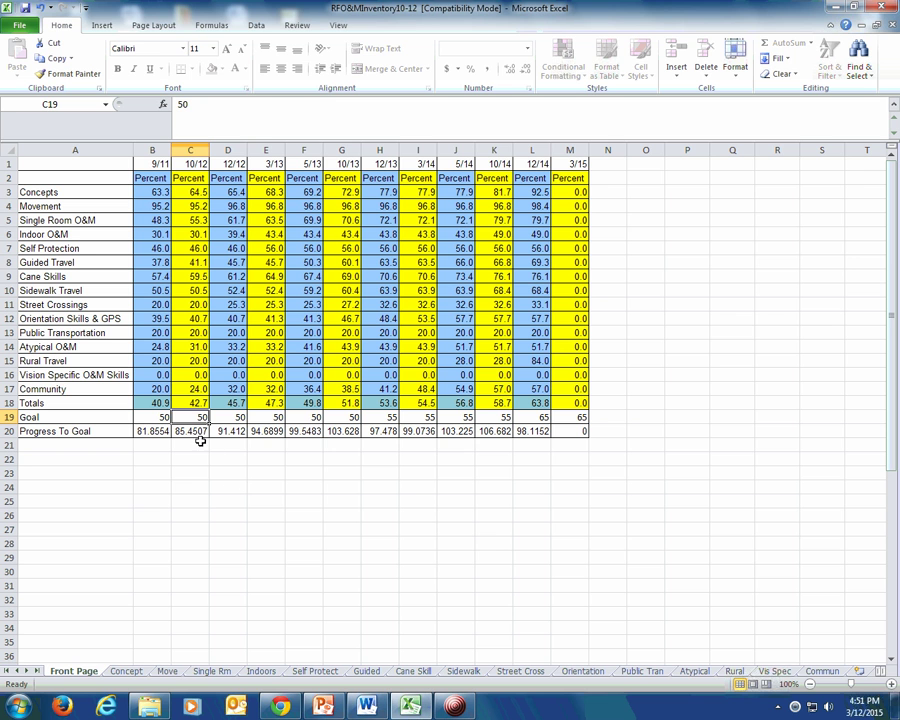
pyautogui.press('Up')
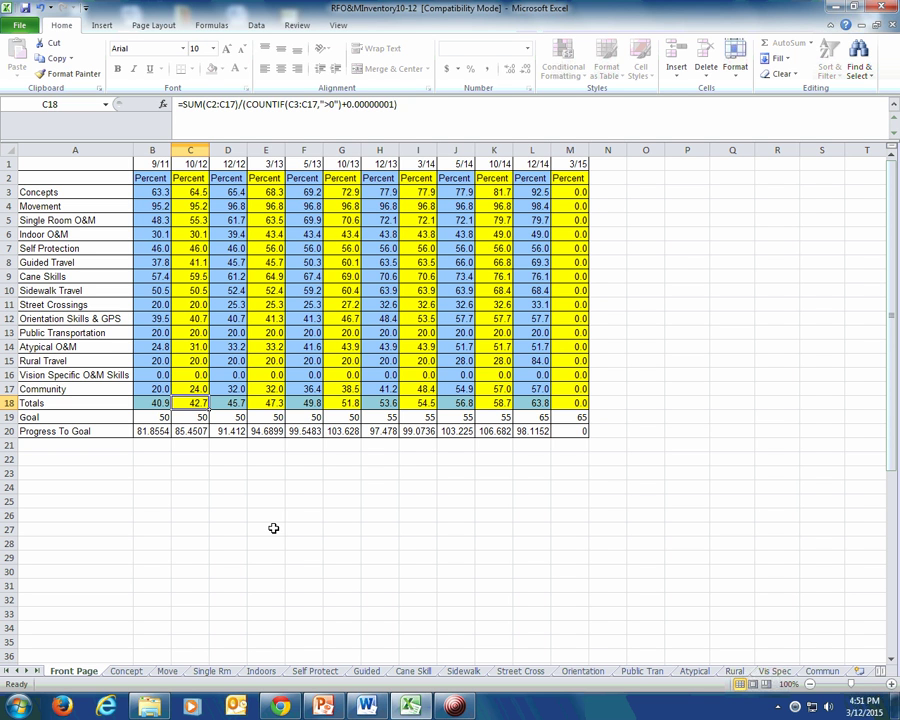
pyautogui.click(196, 416)
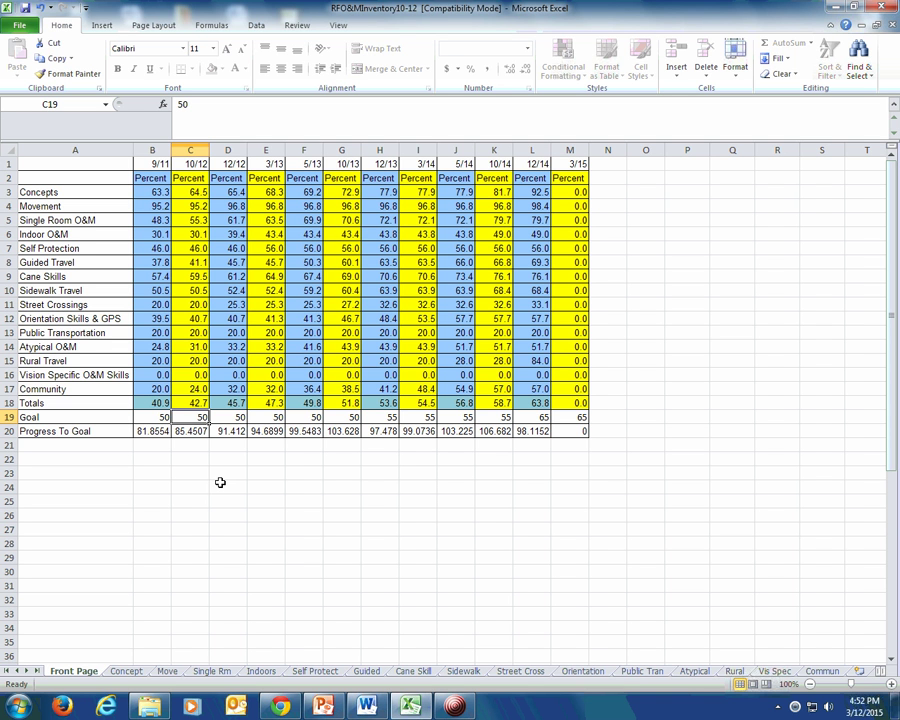
pyautogui.click(193, 403)
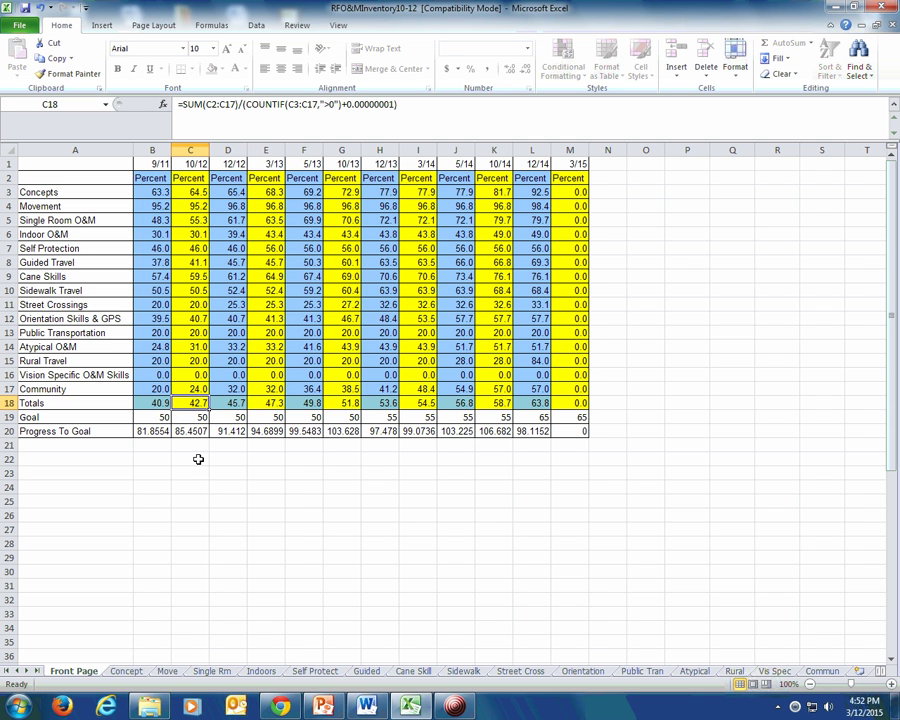
pyautogui.press('Down')
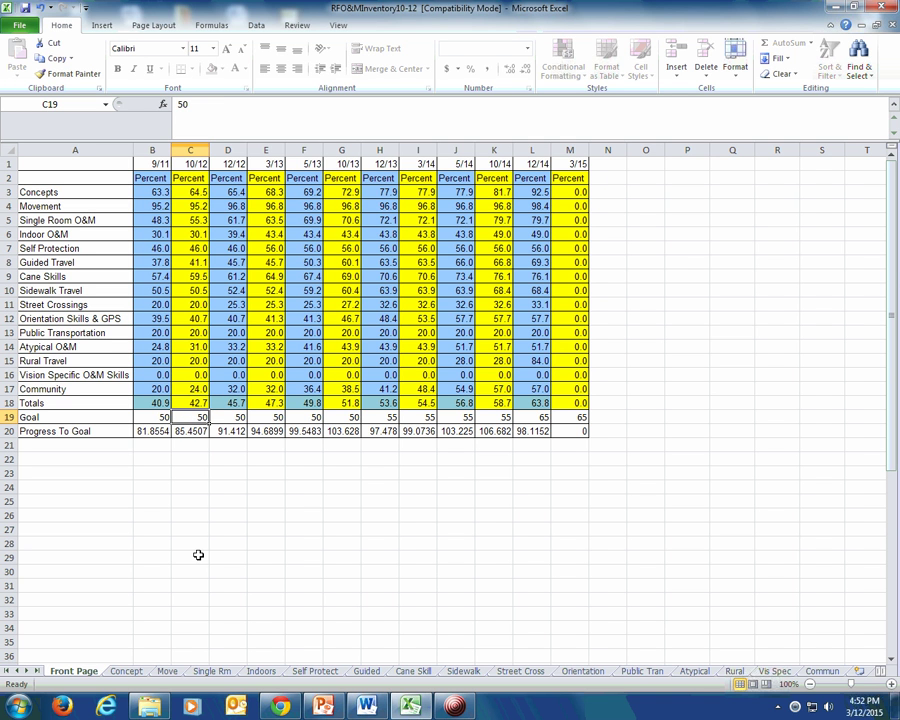
# - Review the Totals row from 12/12 through 10/13 and compare it with the 10/13 goal
pyautogui.click(236, 404)
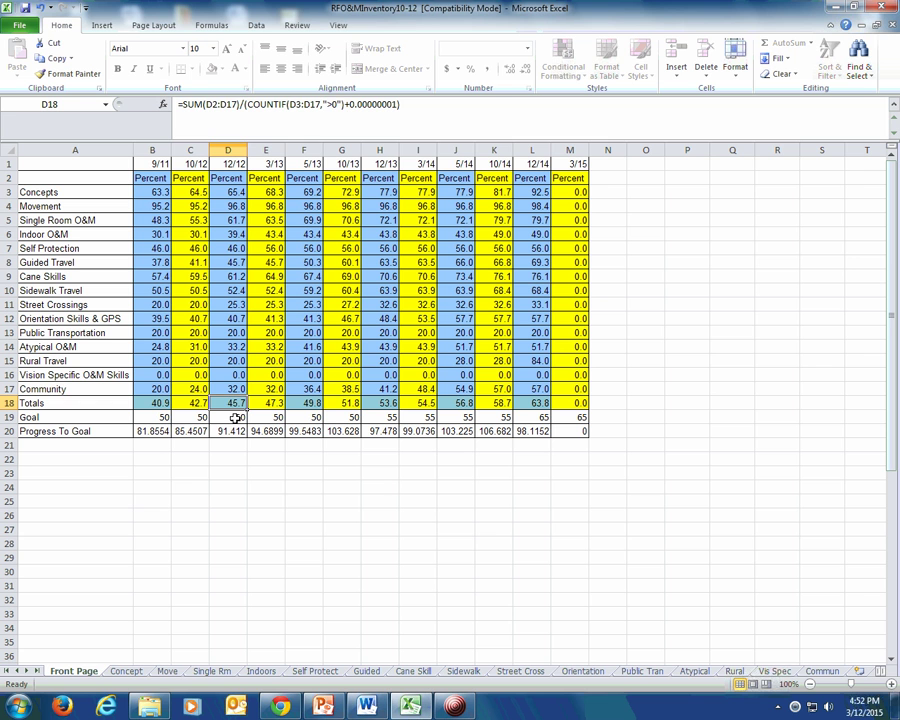
pyautogui.click(267, 403)
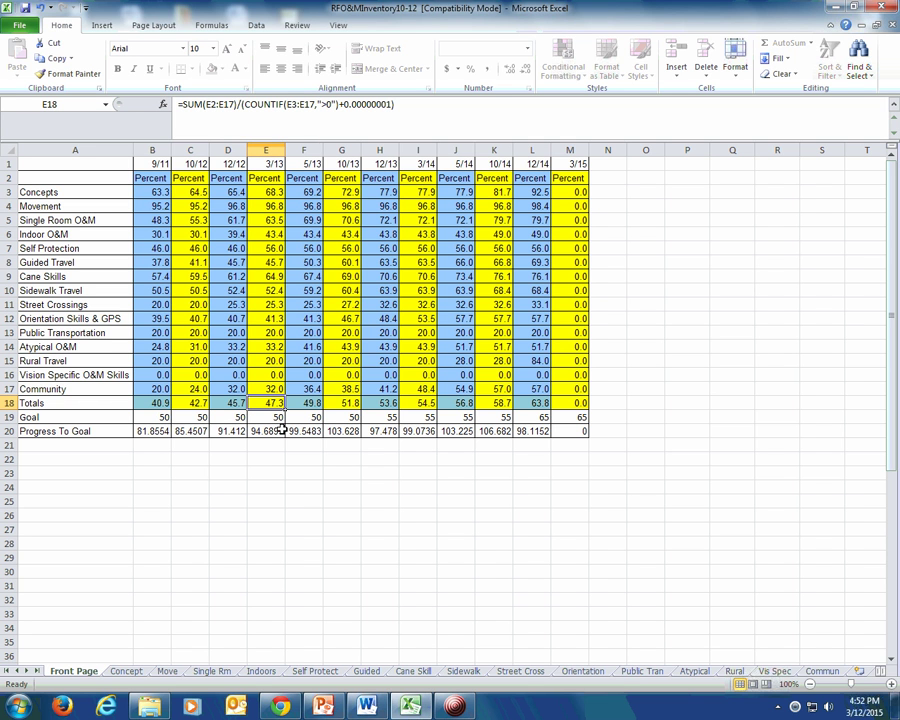
pyautogui.click(304, 402)
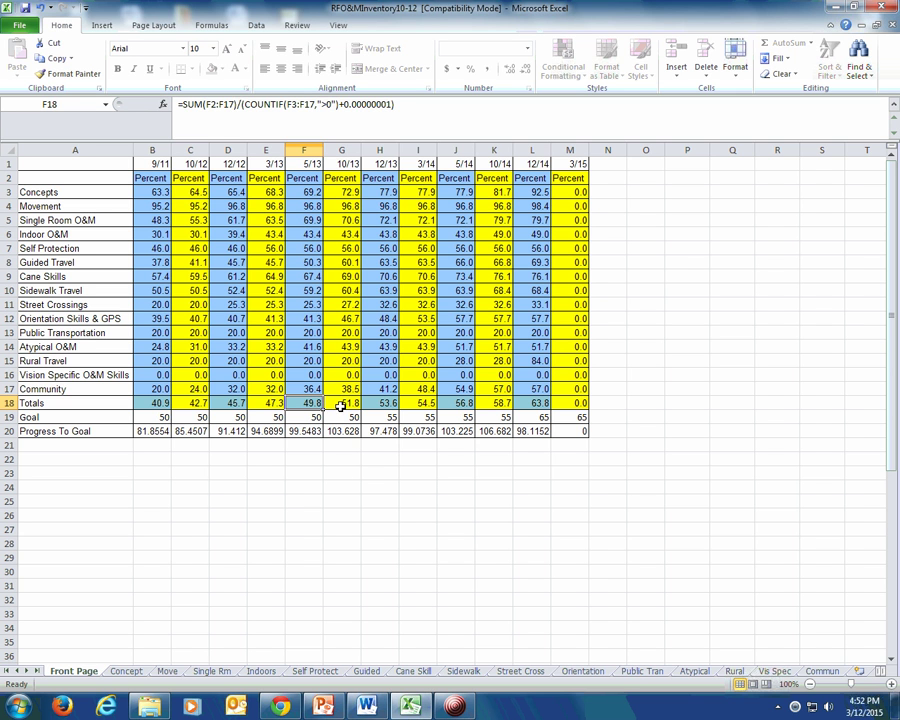
pyautogui.click(340, 405)
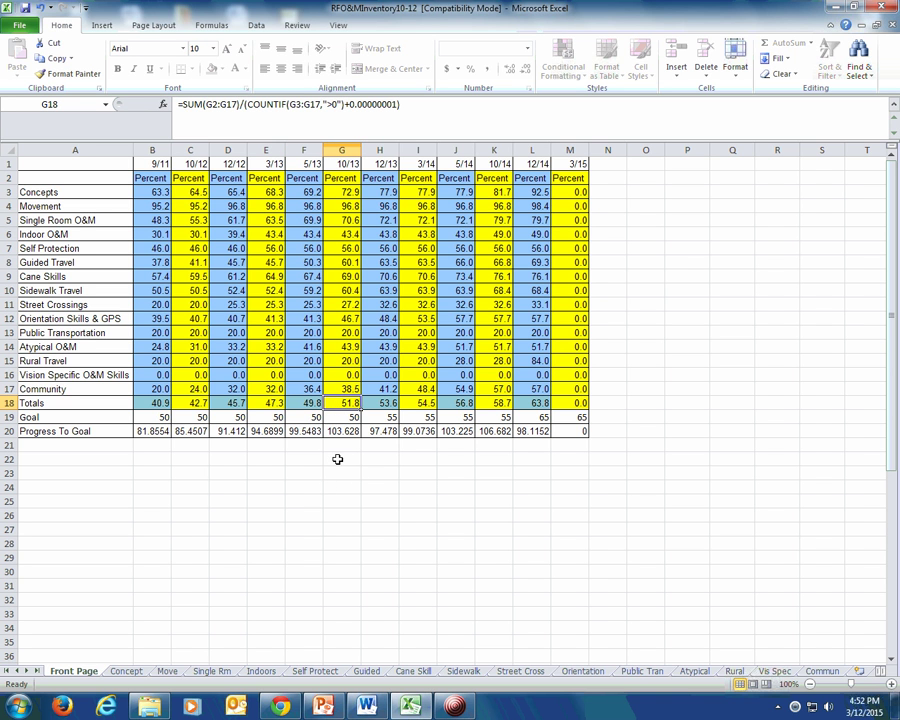
pyautogui.click(345, 417)
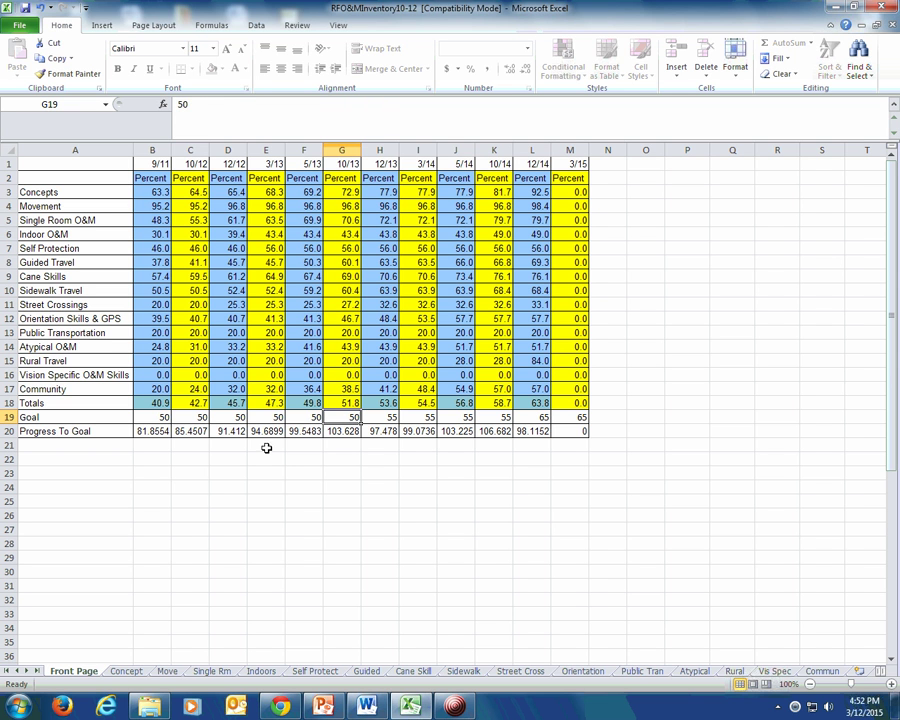
# - Inspect the Progress To Goal results and formulas for 10/12, 12/12, 5/13 and 10/13
pyautogui.click(190, 431)
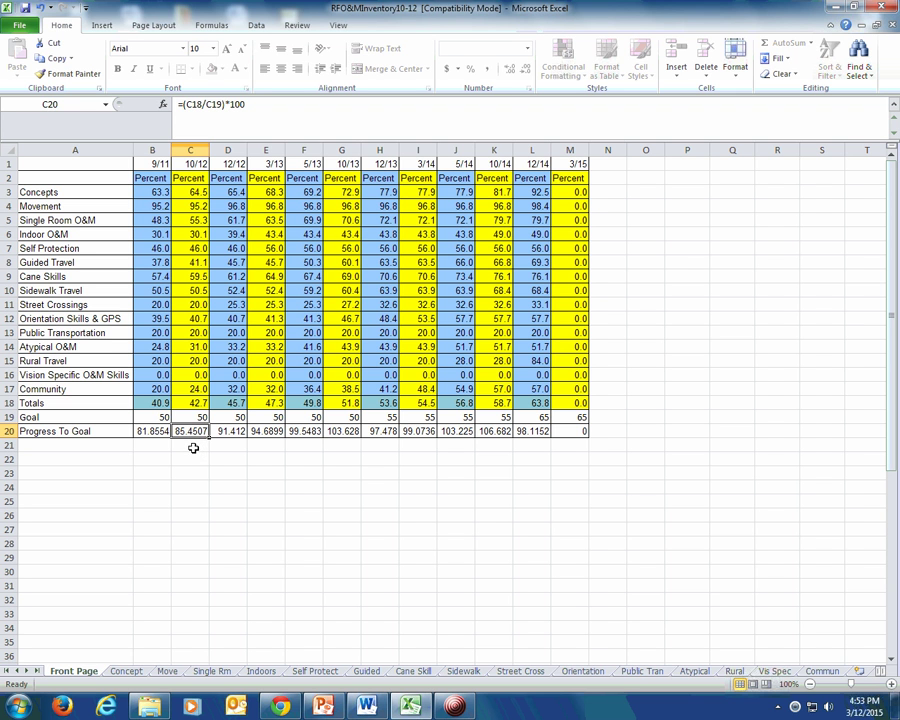
pyautogui.click(229, 430)
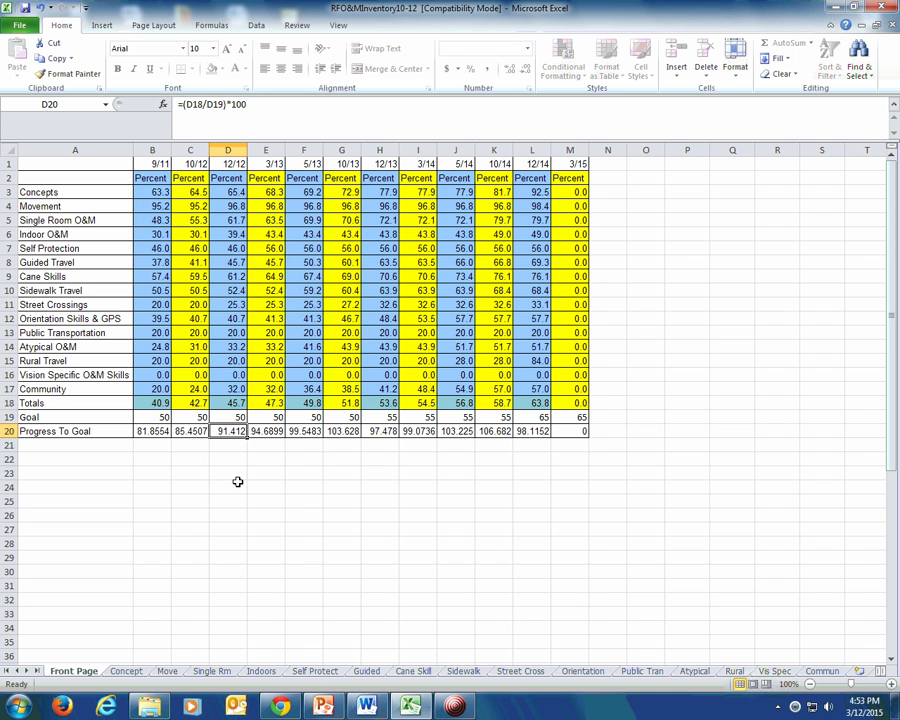
pyautogui.click(309, 434)
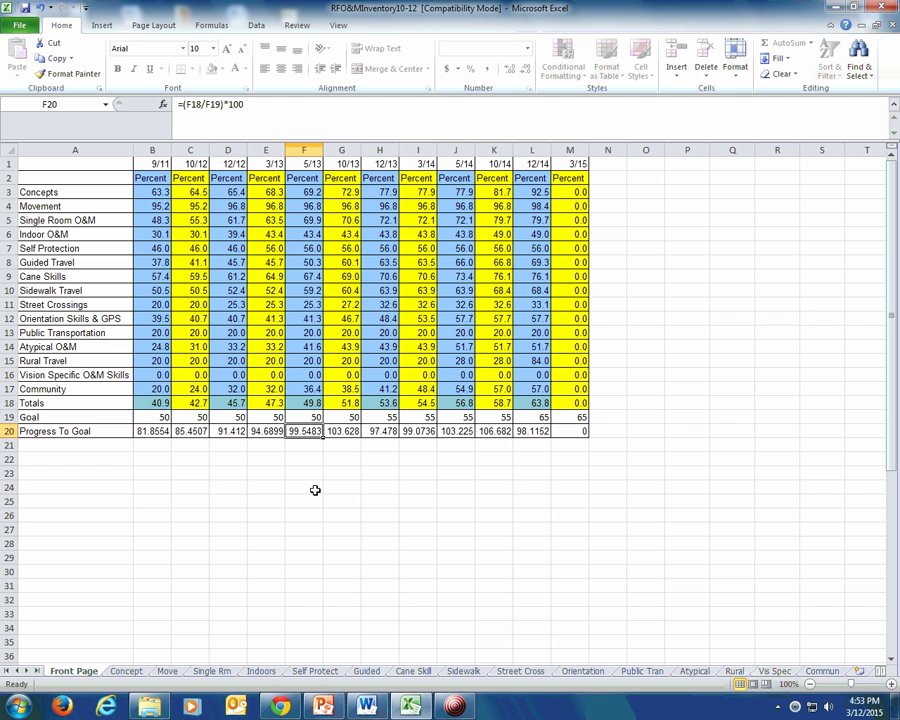
pyautogui.click(340, 432)
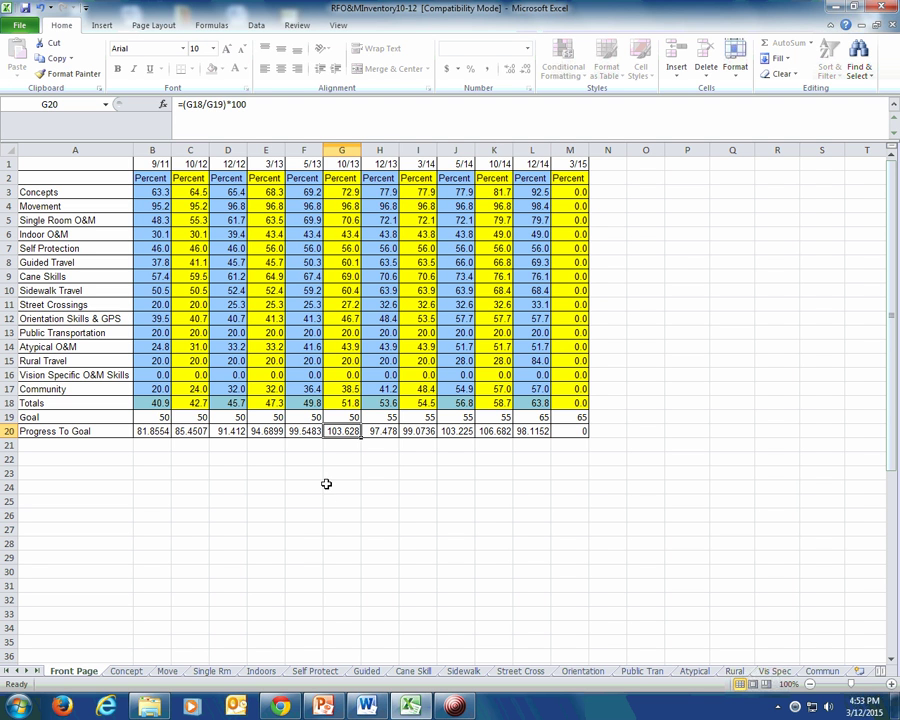
# - Compare the 10/13 goal with the 12/13 goal, checking the date heading of the 12/13 column
pyautogui.press('Up')
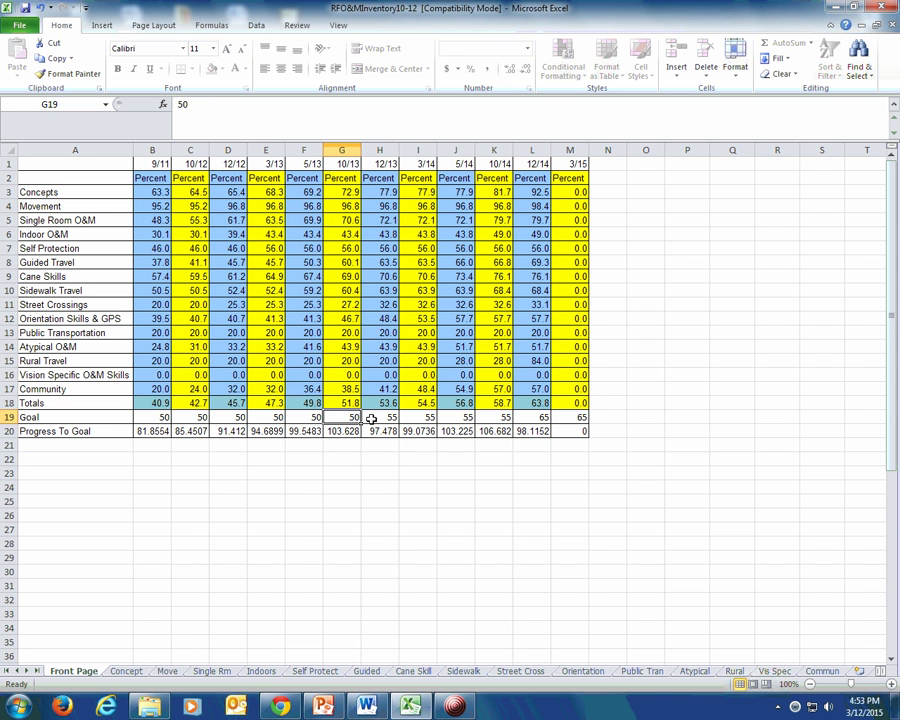
pyautogui.press('Right')
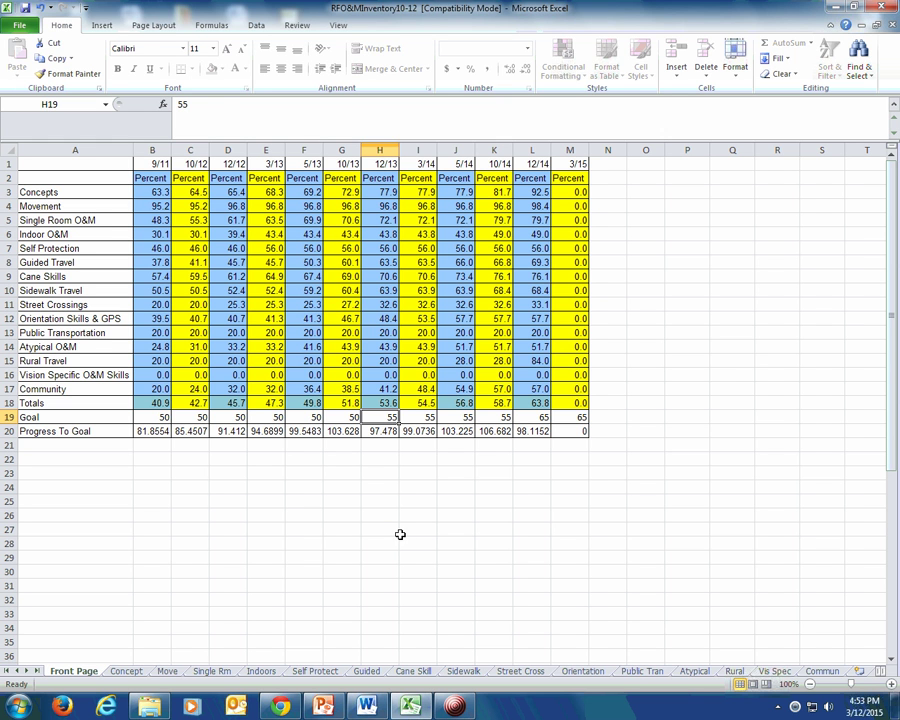
pyautogui.click(377, 166)
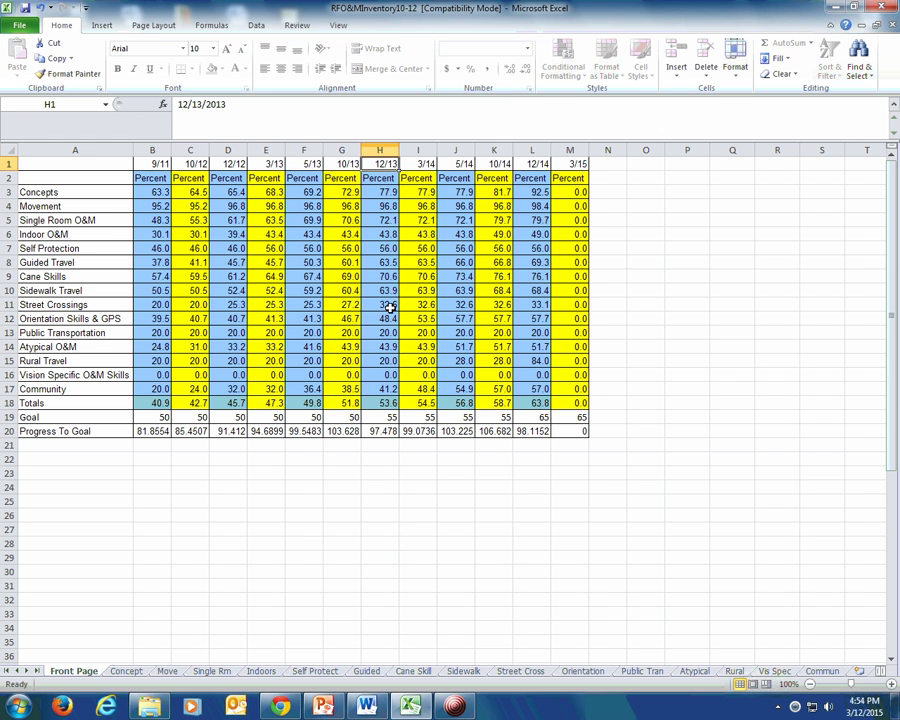
pyautogui.click(382, 417)
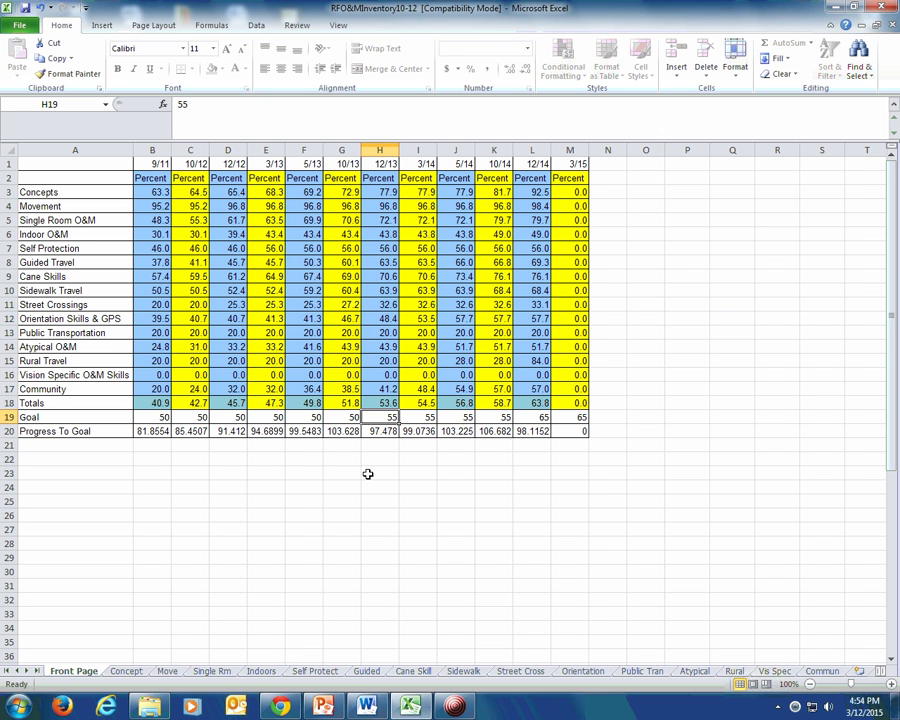
# - Review the totals for 3/14, 5/14 and 10/14 against their goals
pyautogui.click(423, 402)
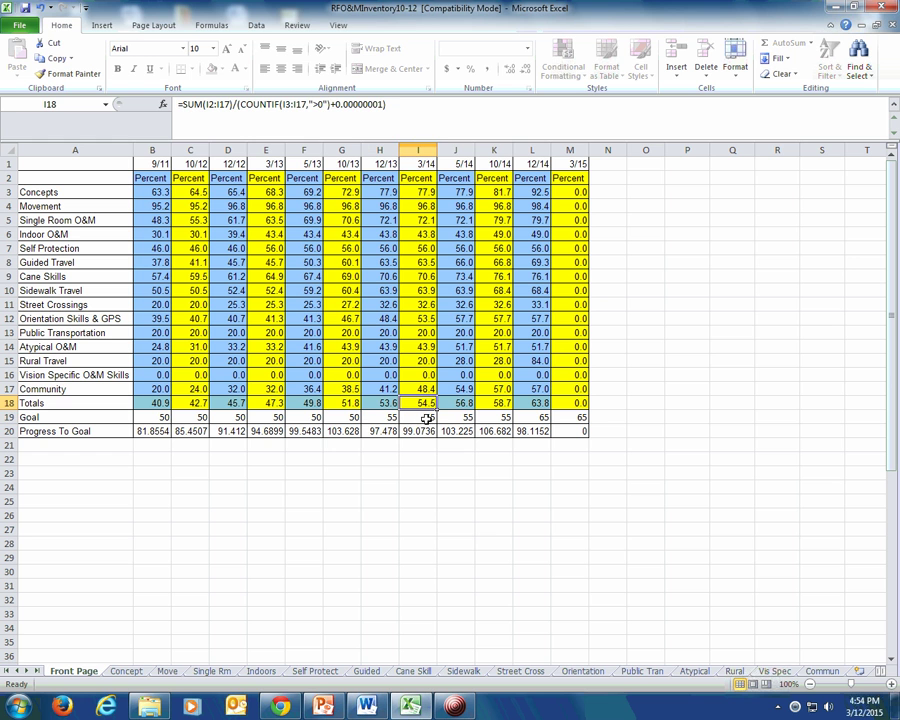
pyautogui.click(462, 405)
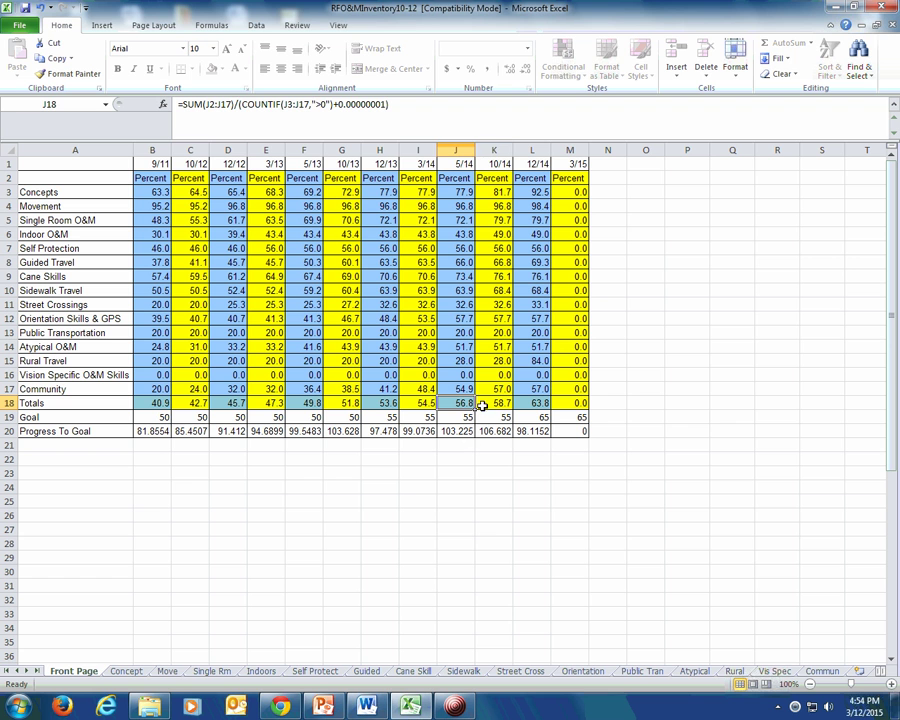
pyautogui.click(493, 403)
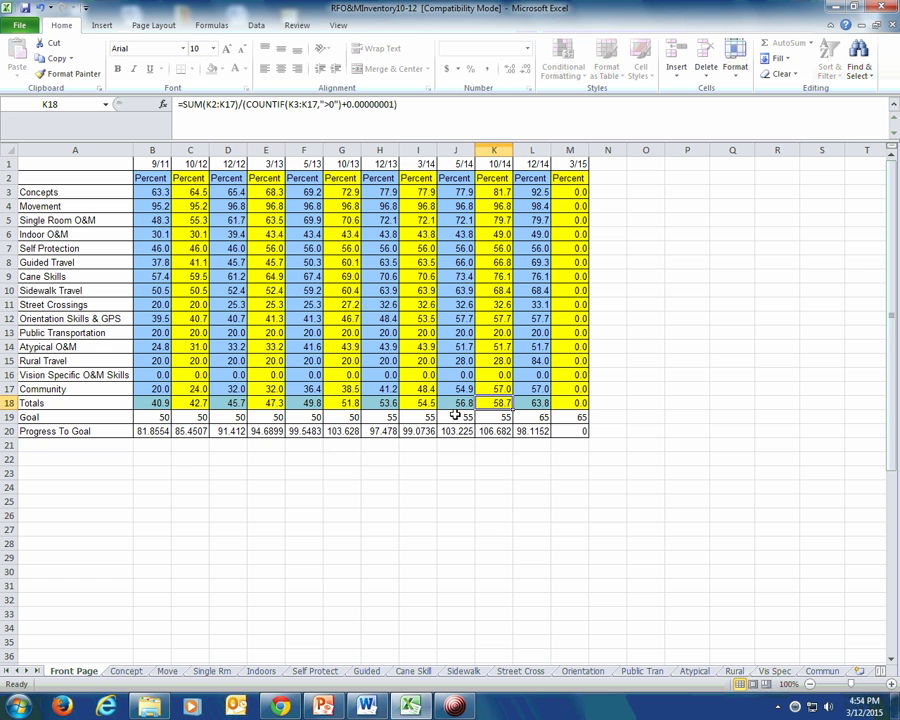
pyautogui.click(457, 401)
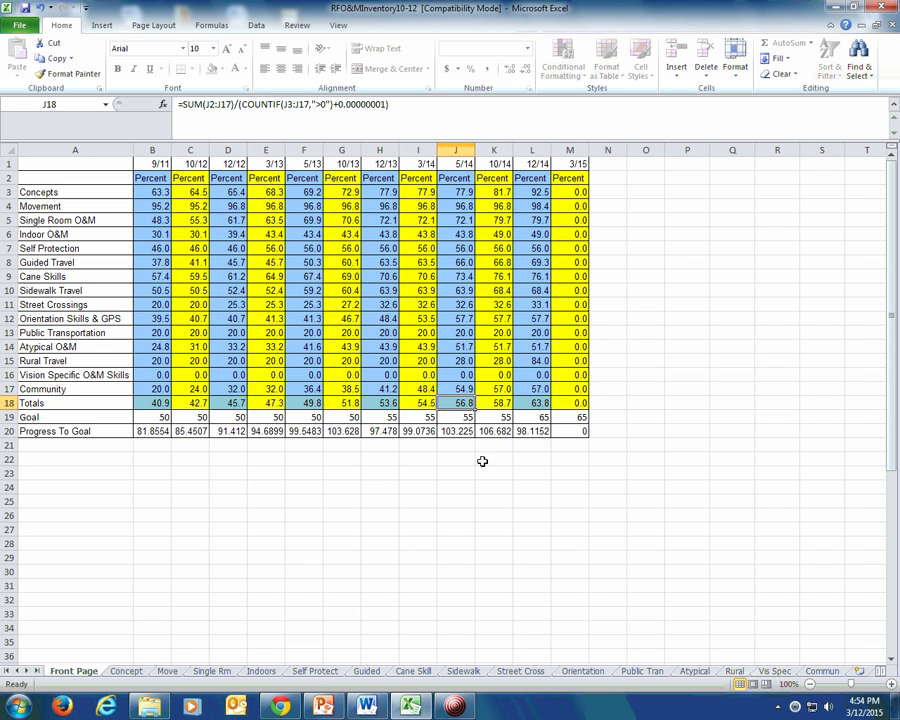
pyautogui.click(494, 403)
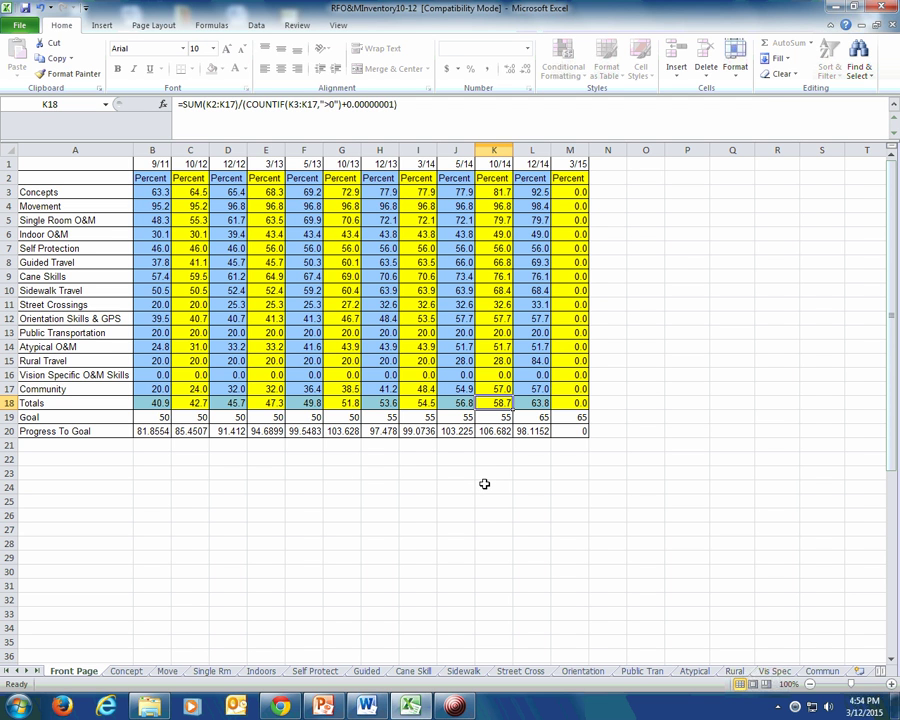
# - Check the 12/14 goal and total, and the Goal values for 3/15 and 3/13
pyautogui.click(541, 417)
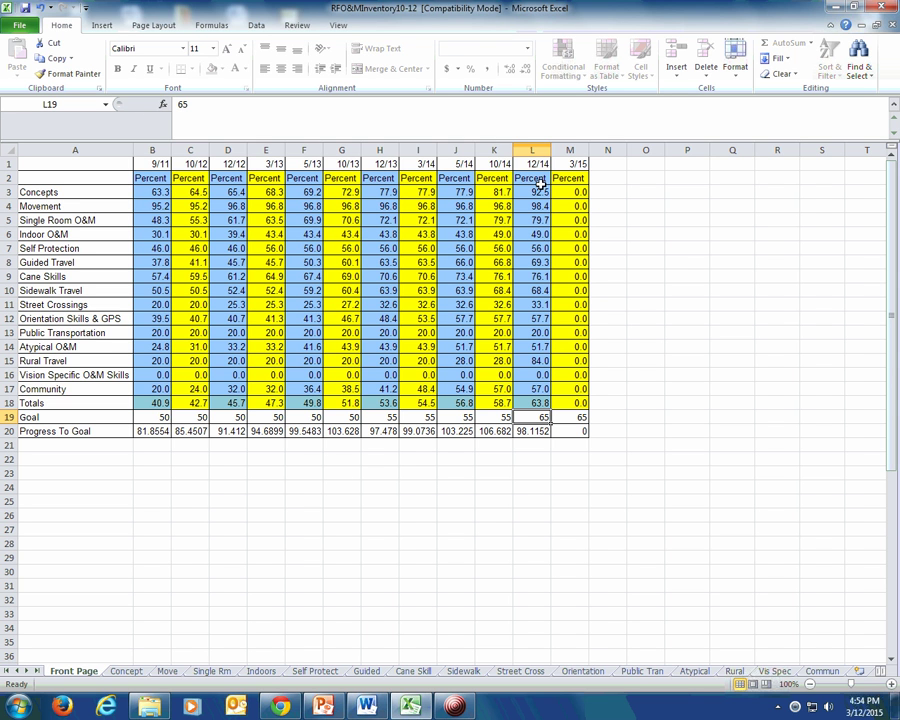
pyautogui.click(539, 403)
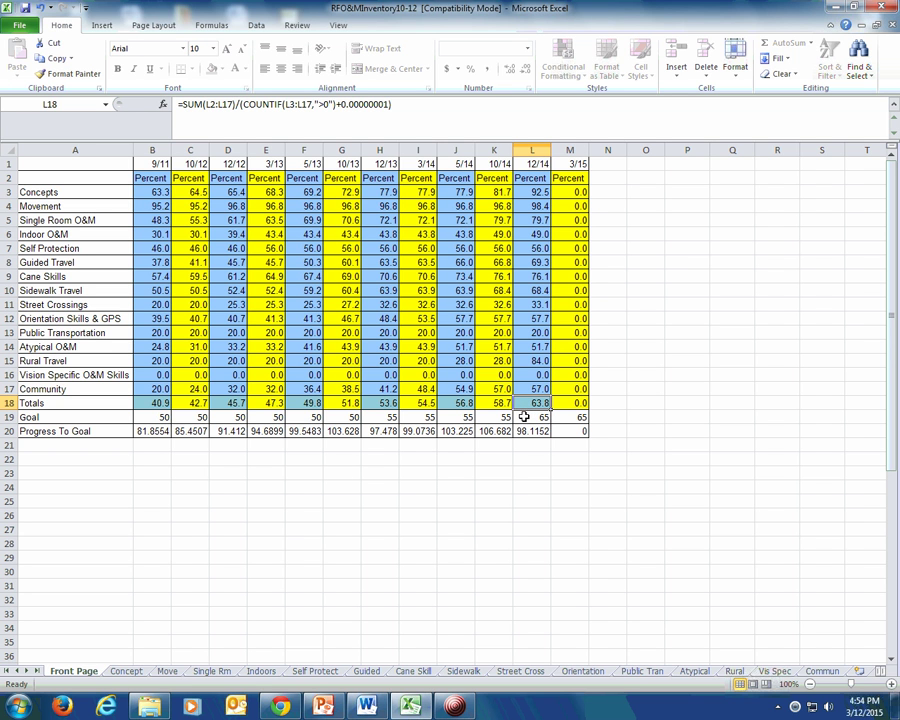
pyautogui.click(560, 416)
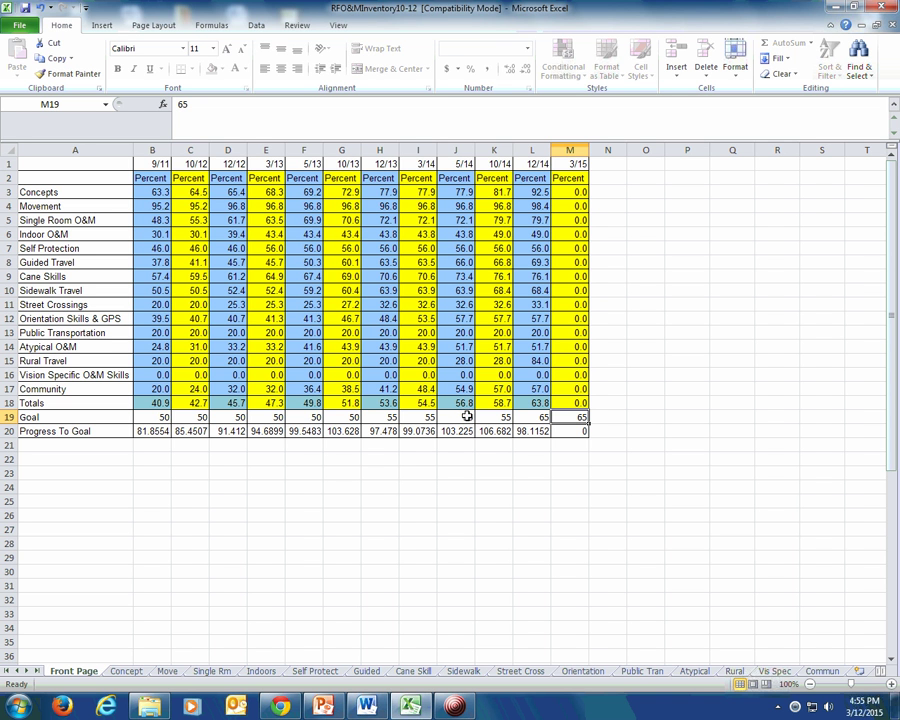
pyautogui.click(266, 417)
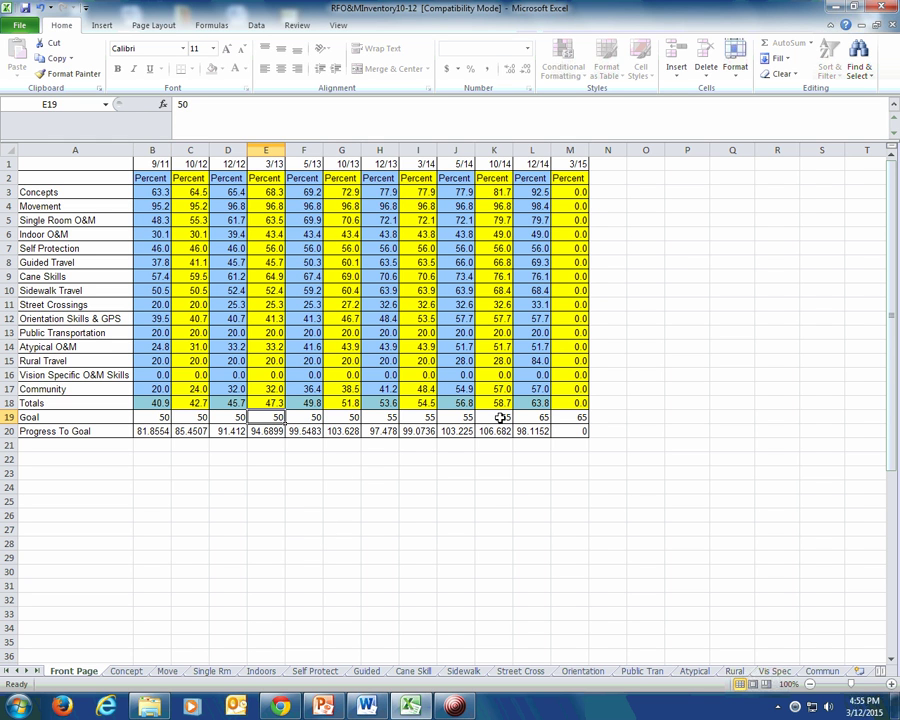
# - Examine the Vision Specific O&M Skills percentages from 9/11 through 12/14, returning to 9/11
pyautogui.click(150, 375)
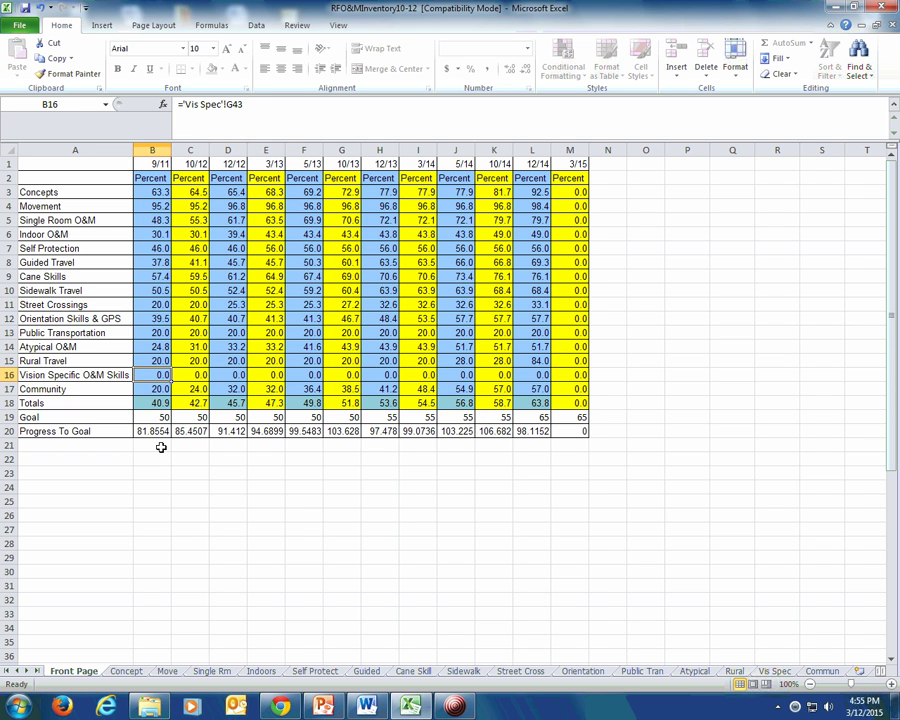
pyautogui.press('Right')
pyautogui.press('Right')
pyautogui.press('Right')
pyautogui.press('Right')
pyautogui.press('Right')
pyautogui.press('Right')
pyautogui.press('Right')
pyautogui.press('Right')
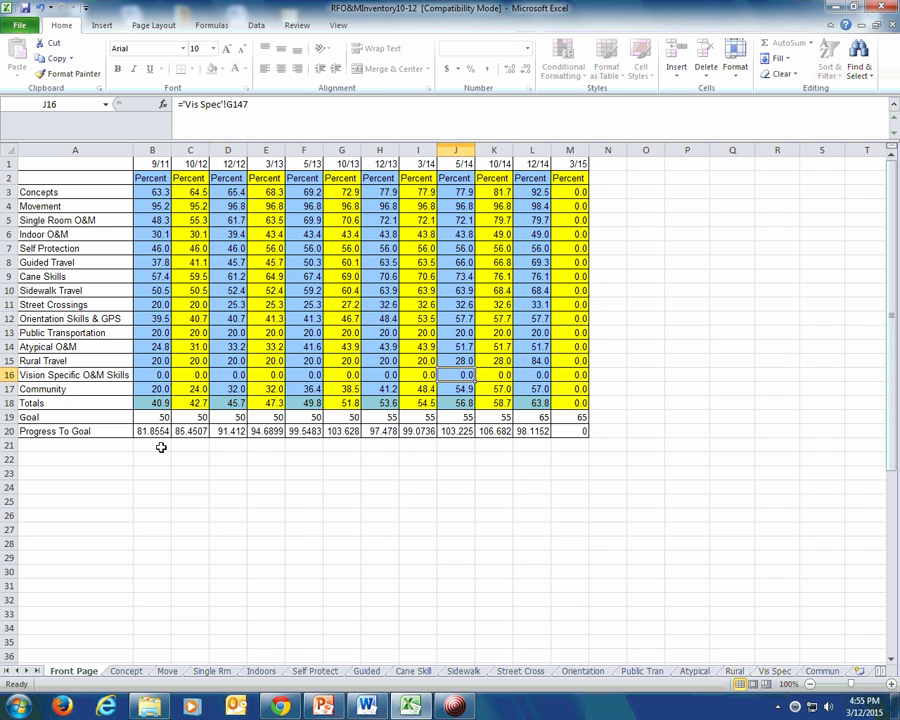
pyautogui.press('Right')
pyautogui.press('Right')
pyautogui.press('Left')
pyautogui.press('Left')
pyautogui.press('Left')
pyautogui.press('Left')
pyautogui.press('Left')
pyautogui.press('Left')
pyautogui.press('Left')
pyautogui.press('Left')
pyautogui.press('Left')
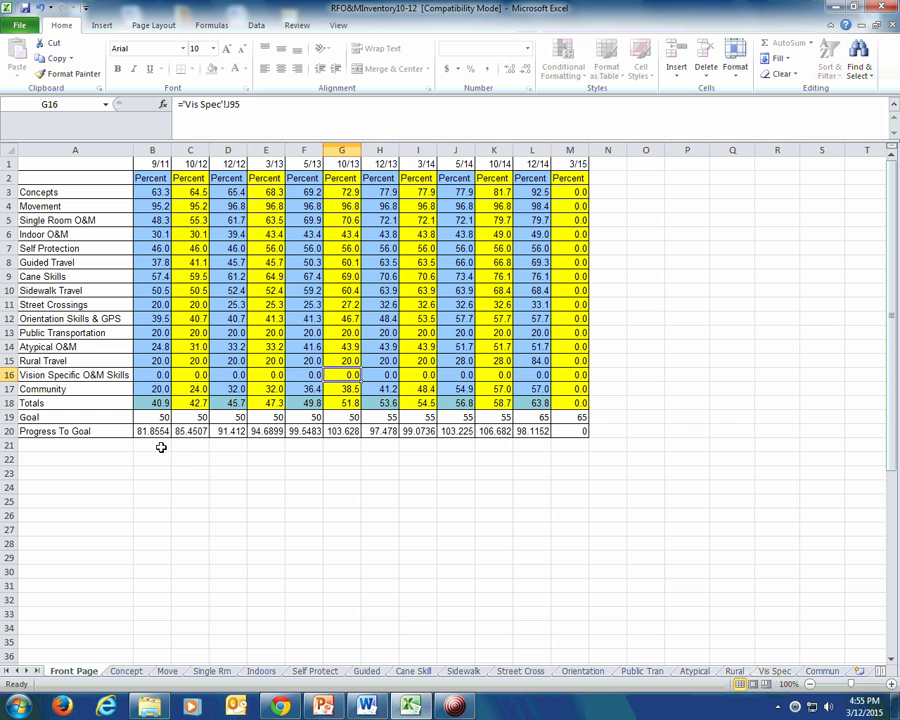
pyautogui.press('Left')
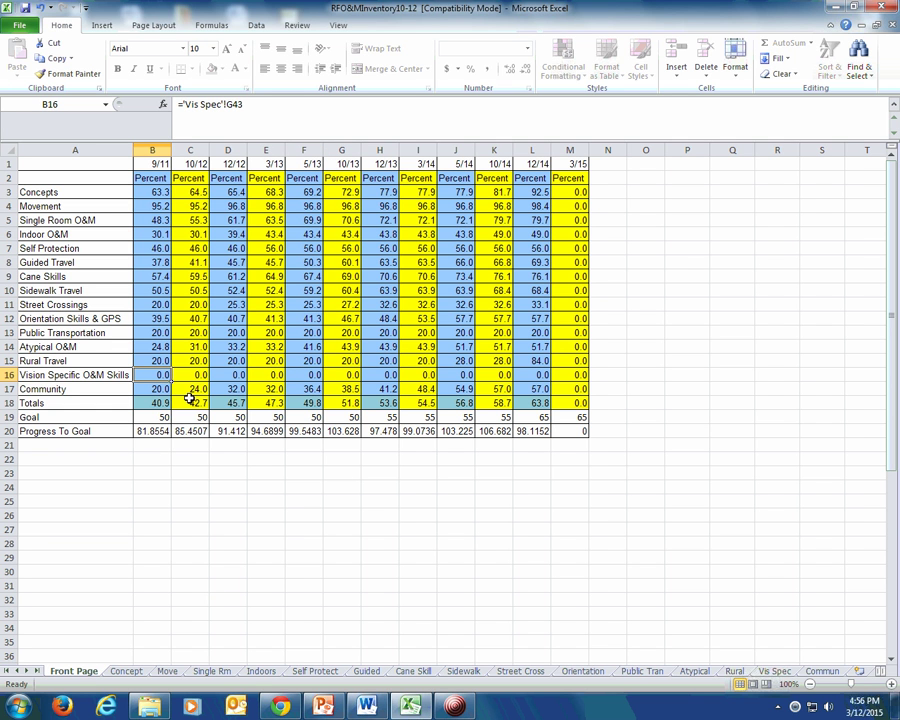
# - Review the Street Crossings percentages from 9/11 through 12/14
pyautogui.press('Up')
pyautogui.press('Up')
pyautogui.press('Up')
pyautogui.press('Up')
pyautogui.press('Up')
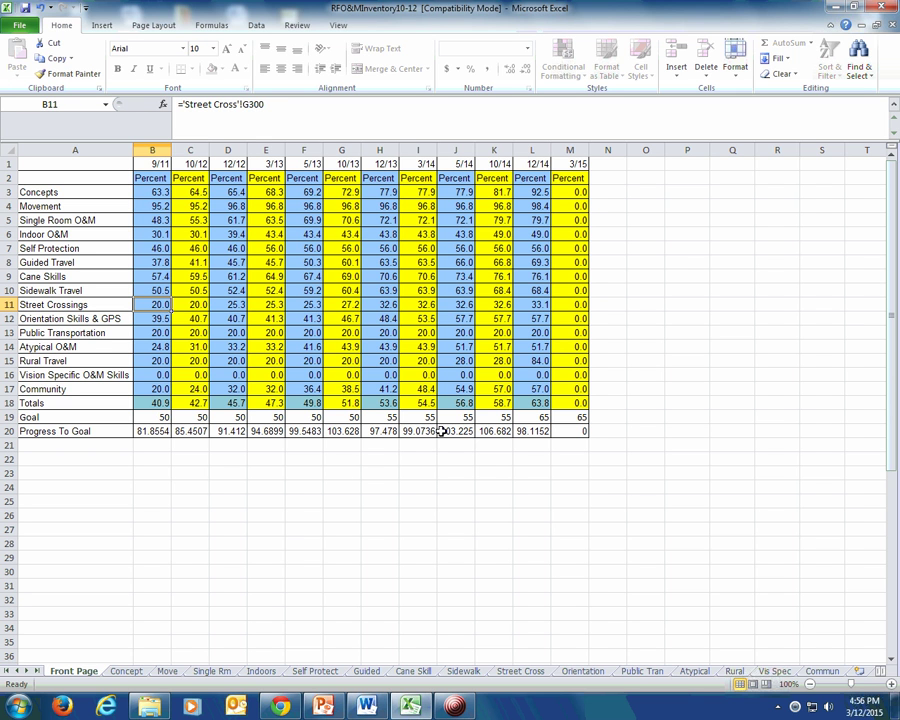
pyautogui.press('Right')
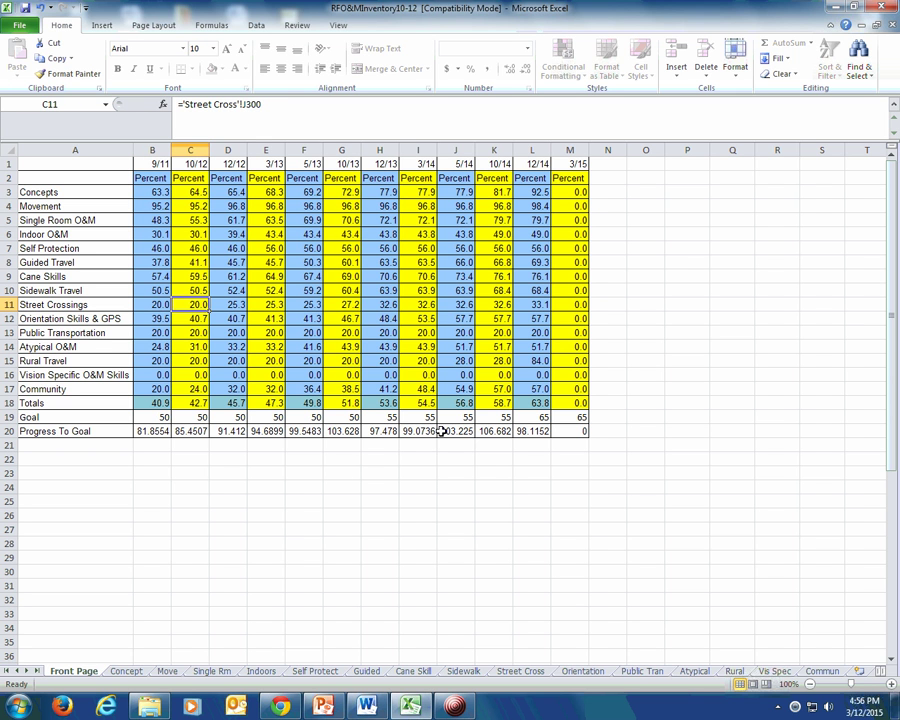
pyautogui.press('Right')
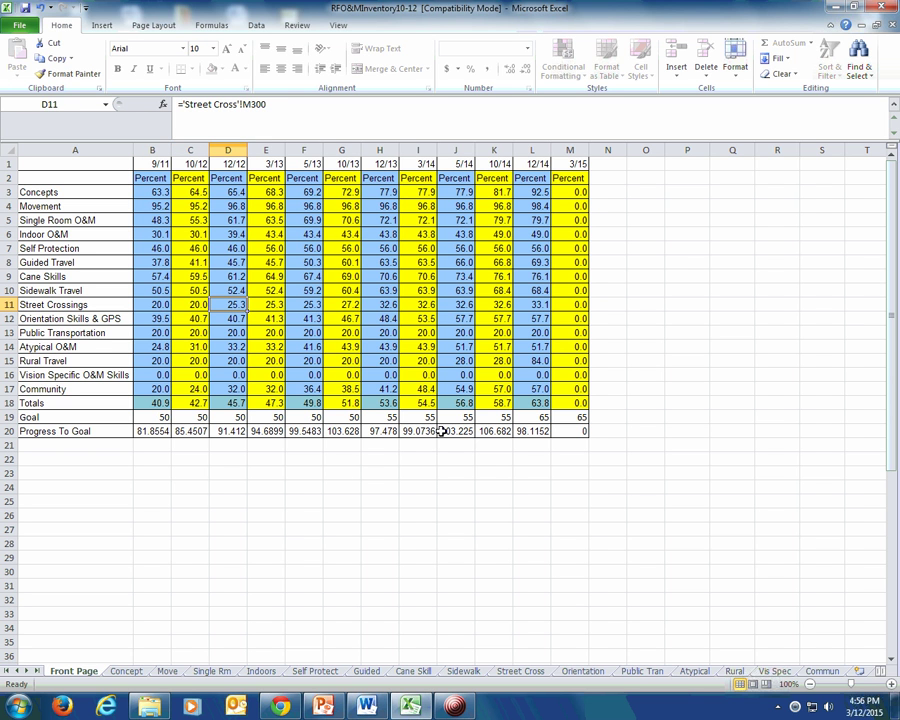
pyautogui.press('Right')
pyautogui.press('Right')
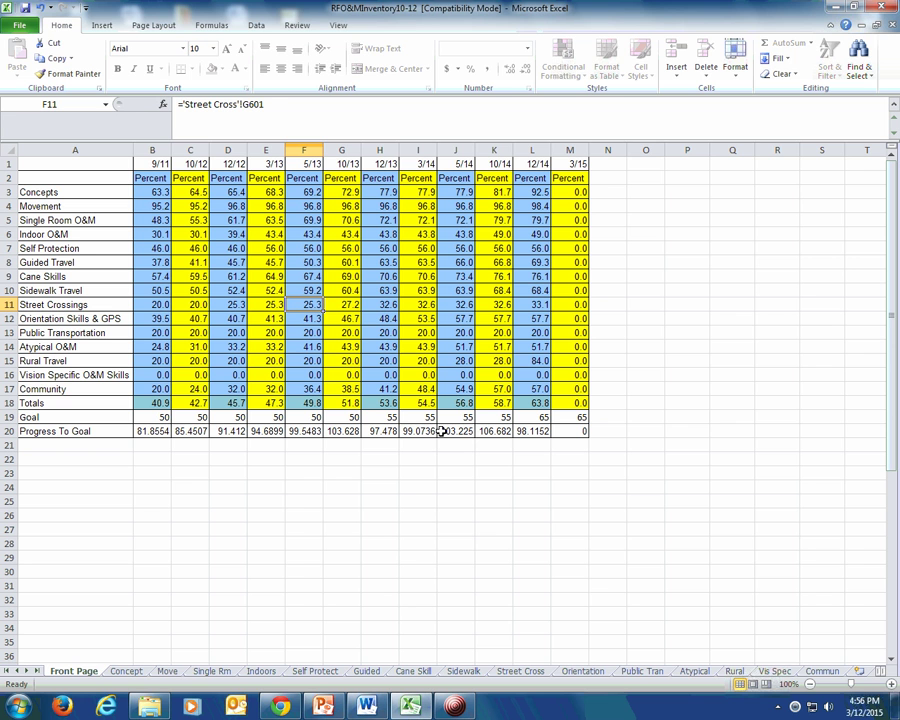
pyautogui.press('Right')
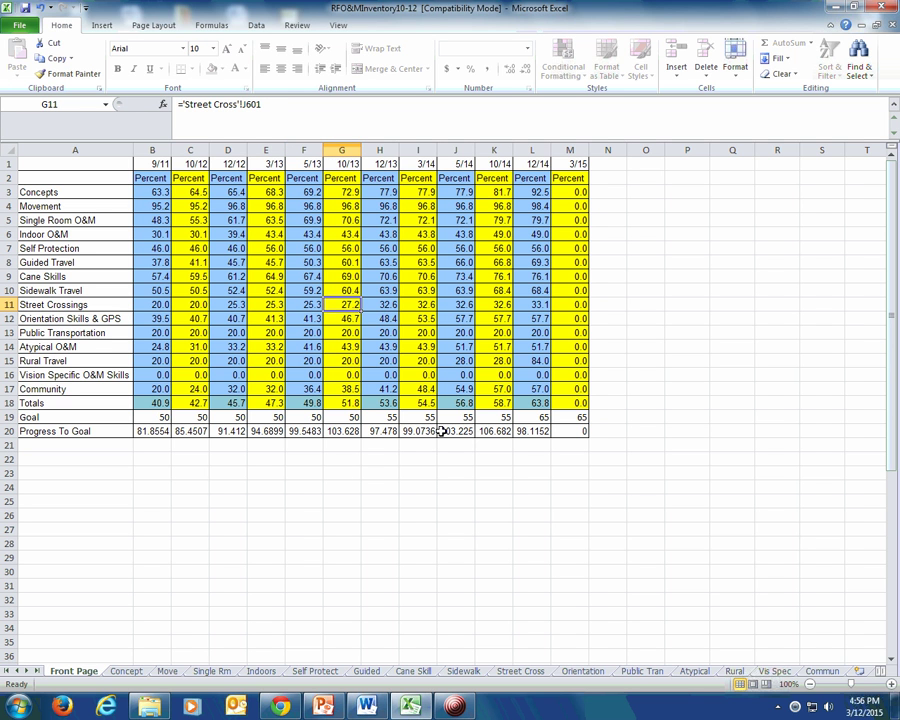
pyautogui.press('Right')
pyautogui.press('Right')
pyautogui.press('Right')
pyautogui.press('Right')
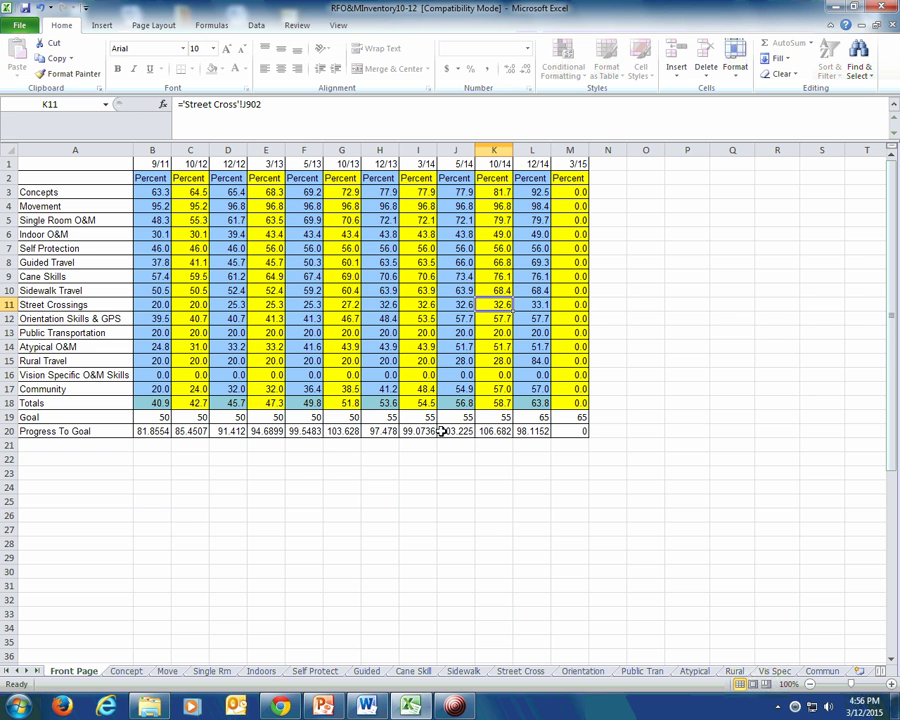
pyautogui.press('Right')
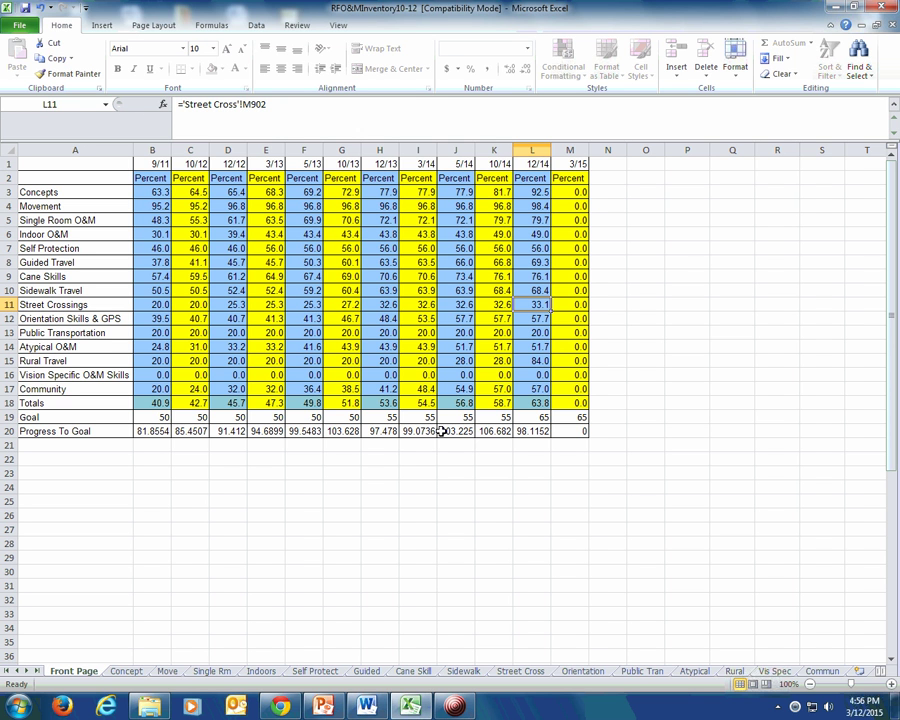
# - Check the 12/14 percentages for Sidewalk Travel, Orientation Skills & GPS and Public Transportation
pyautogui.press('Up')
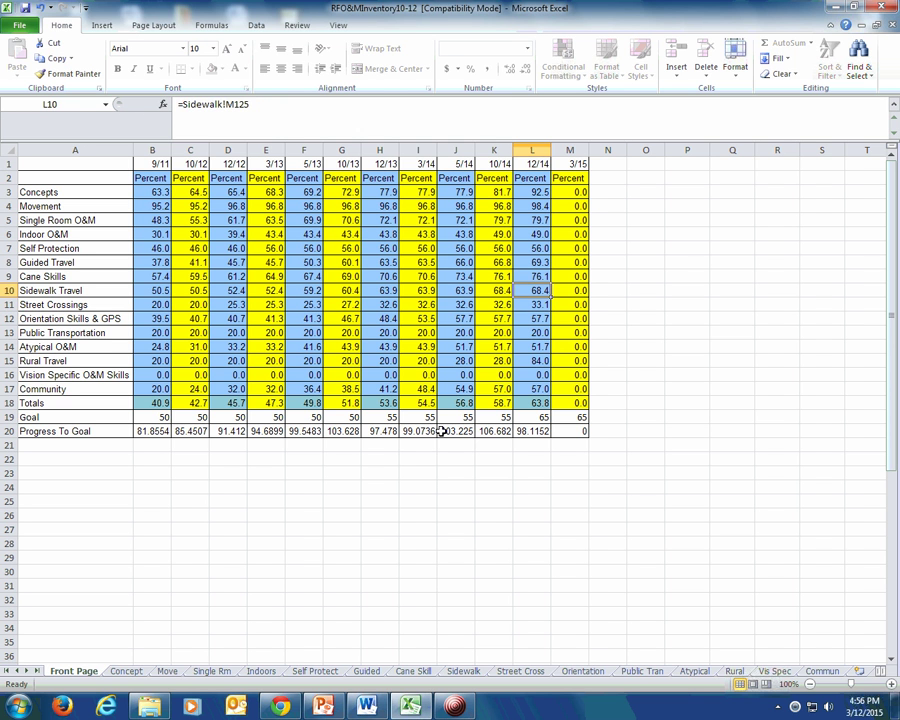
pyautogui.press('Down')
pyautogui.press('Down')
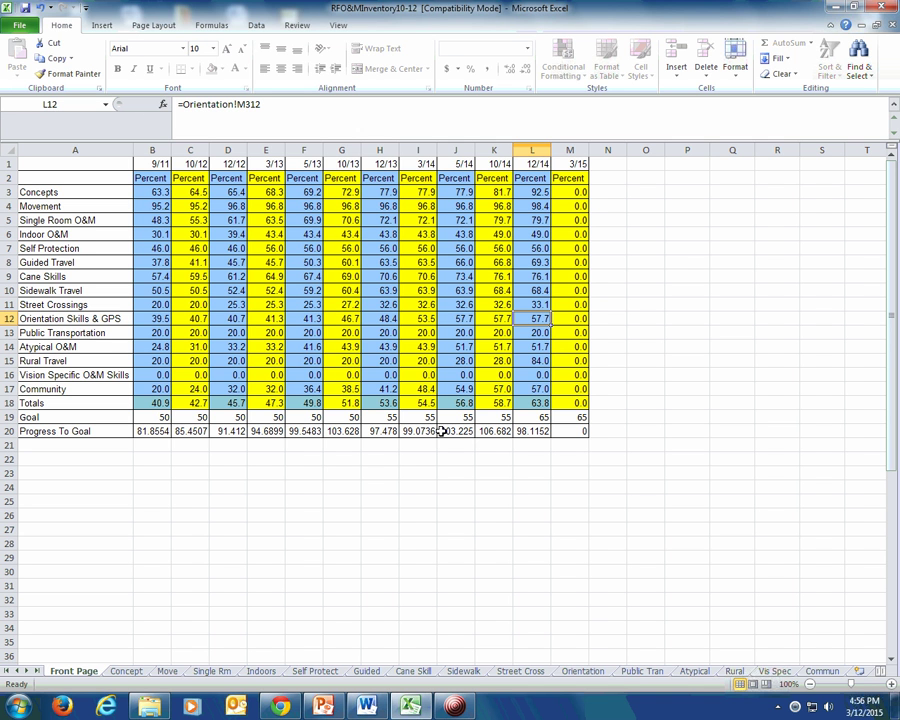
pyautogui.press('Down')
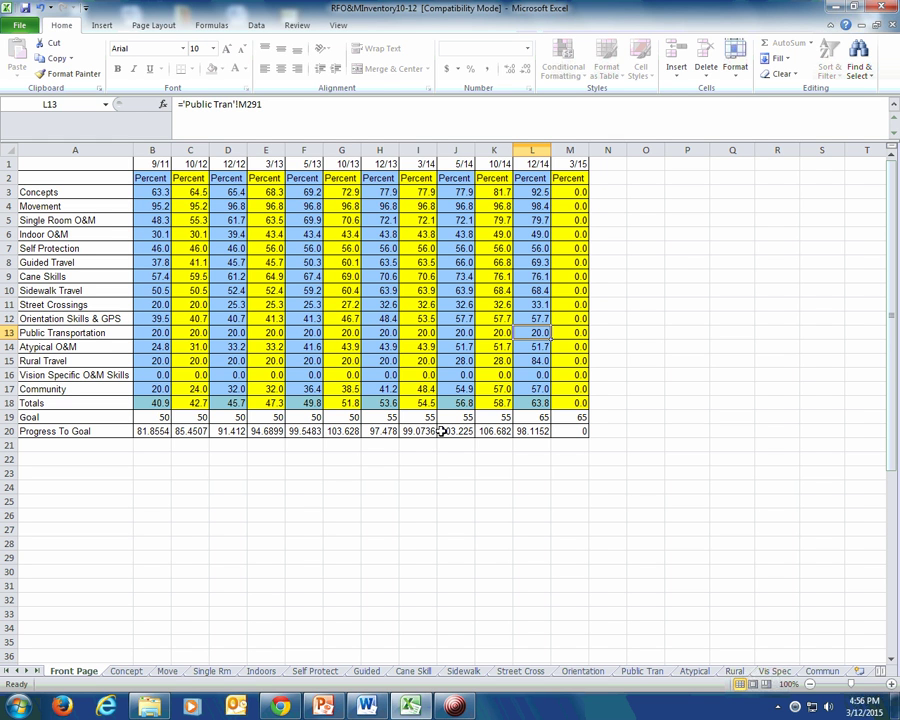
# - Go back up the 12/14 column to check the Single Room O&M and Indoor O&M percentages
pyautogui.press('Up')
pyautogui.press('Up')
pyautogui.press('Up')
pyautogui.press('Up')
pyautogui.press('Up')
pyautogui.press('Up')
pyautogui.press('Up')
pyautogui.press('Up')
pyautogui.press('Up')
pyautogui.press('Up')
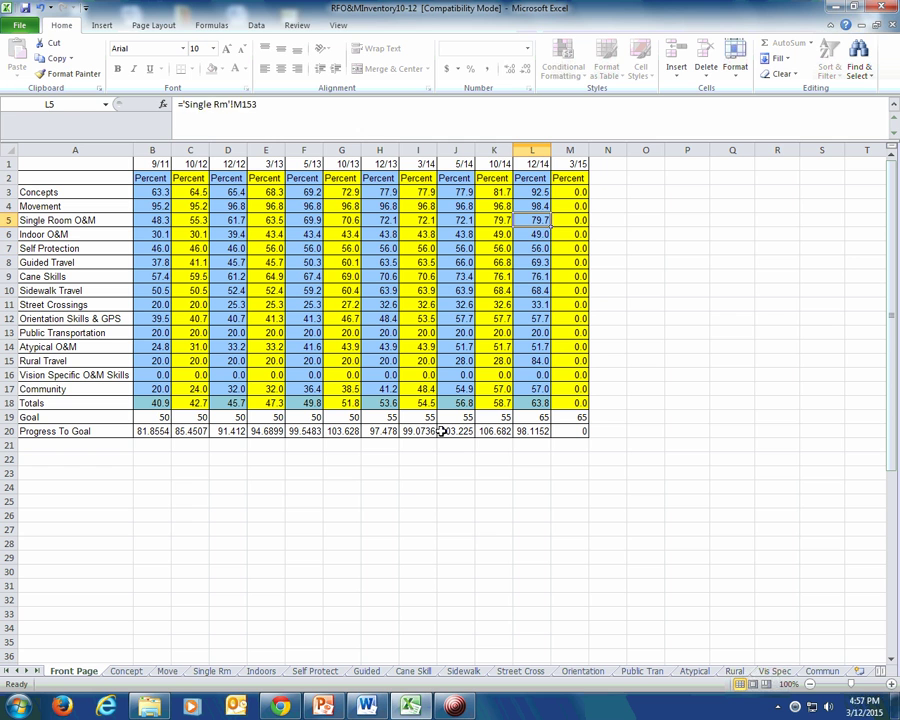
pyautogui.press('Down')
pyautogui.press('Down')
pyautogui.press('Down')
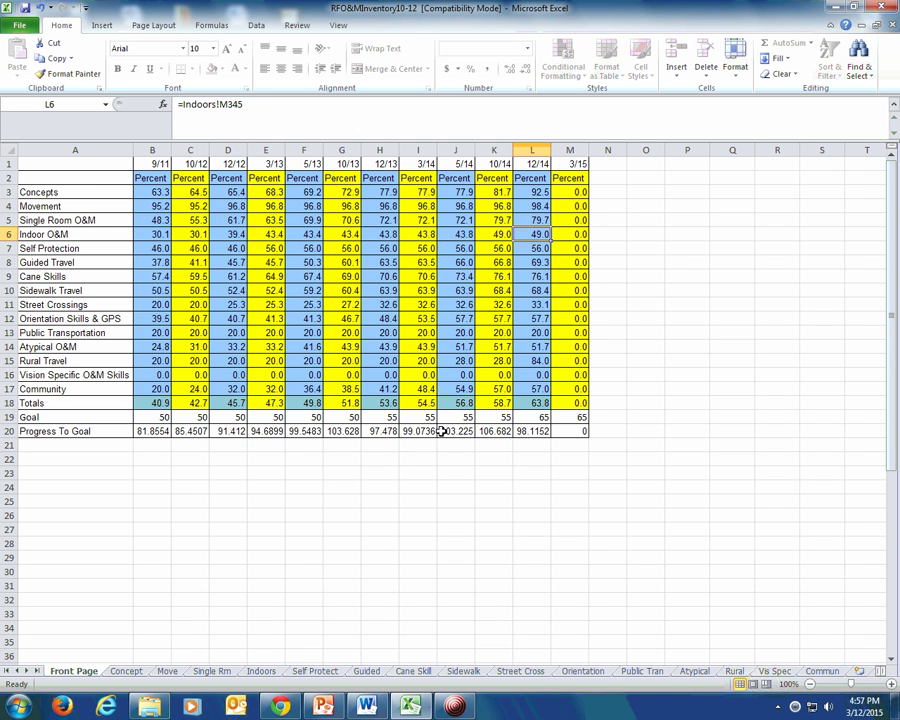
# - Open the Indoors sheet and check the sliding and revolving door ratings in the third input column of the 3rd data set
pyautogui.click(261, 671)
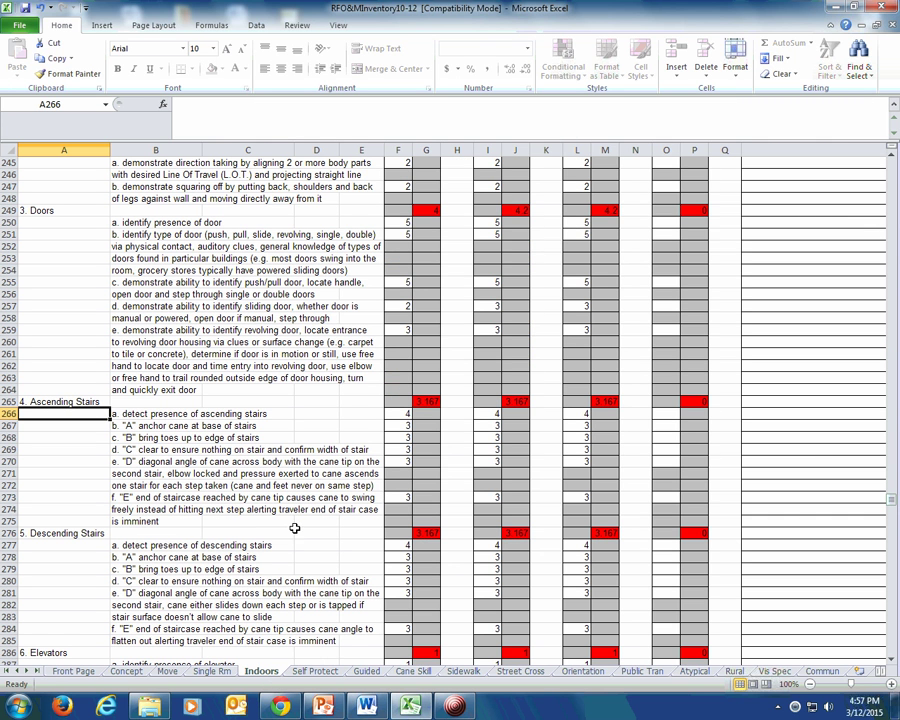
pyautogui.scroll(5, 295, 524)
pyautogui.scroll(-2, 295, 524)
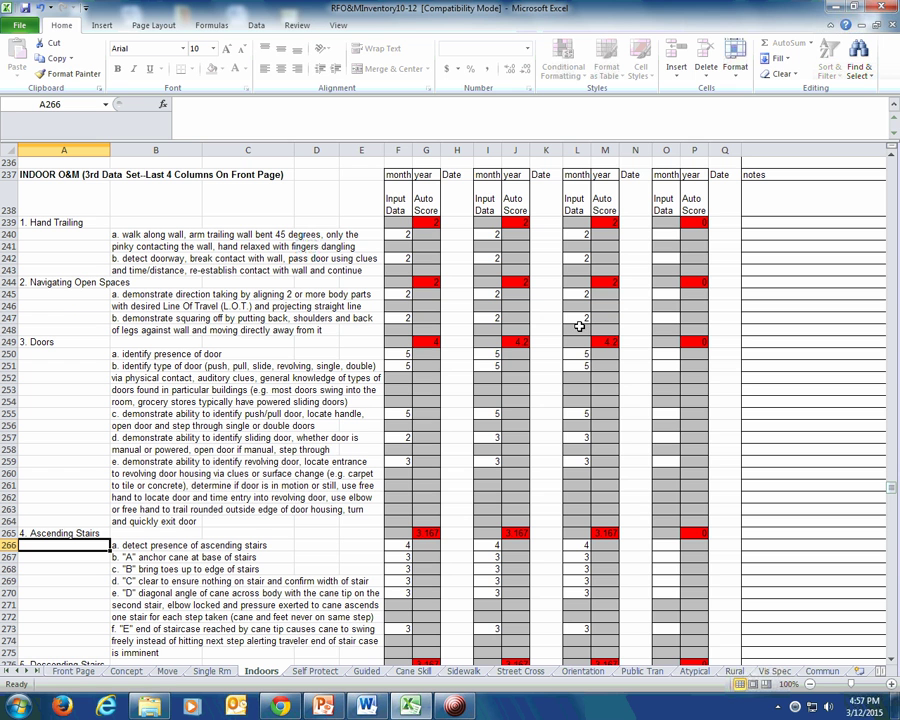
pyautogui.click(578, 450)
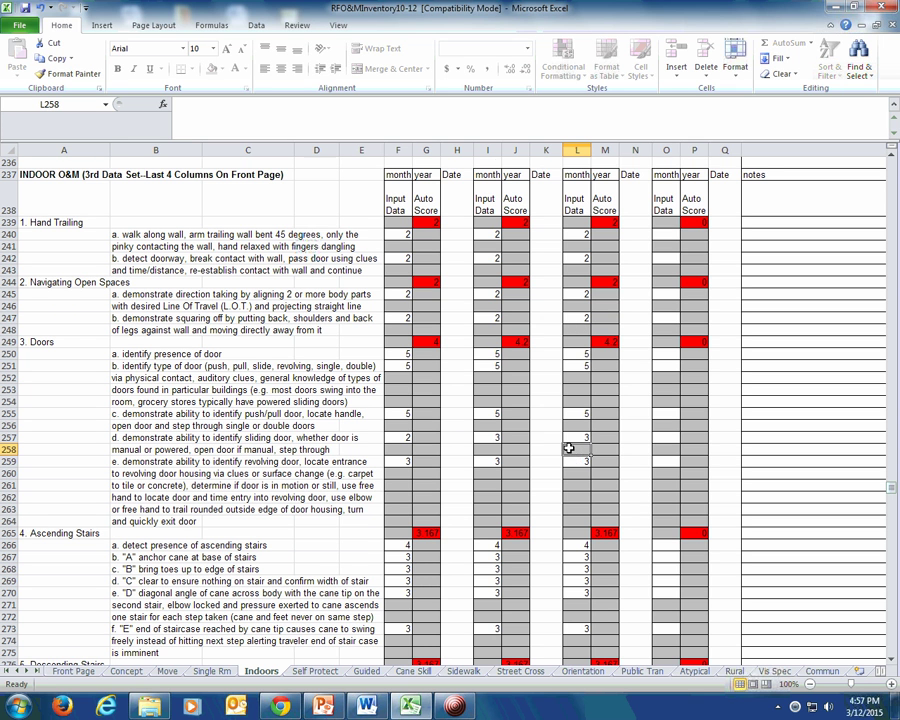
pyautogui.scroll(-3, 571, 506)
pyautogui.click(578, 305)
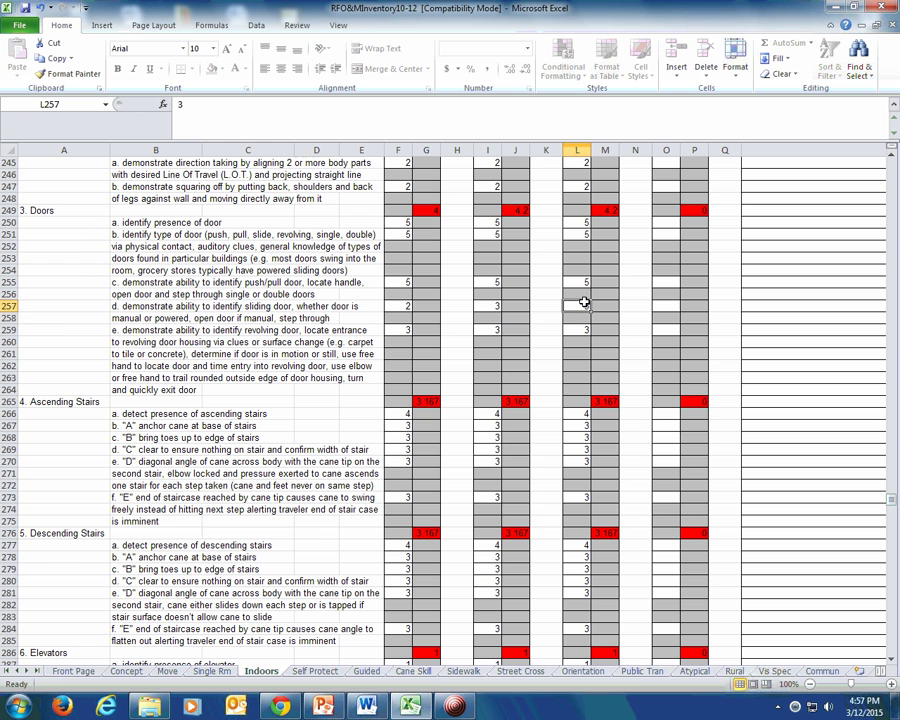
pyautogui.click(578, 330)
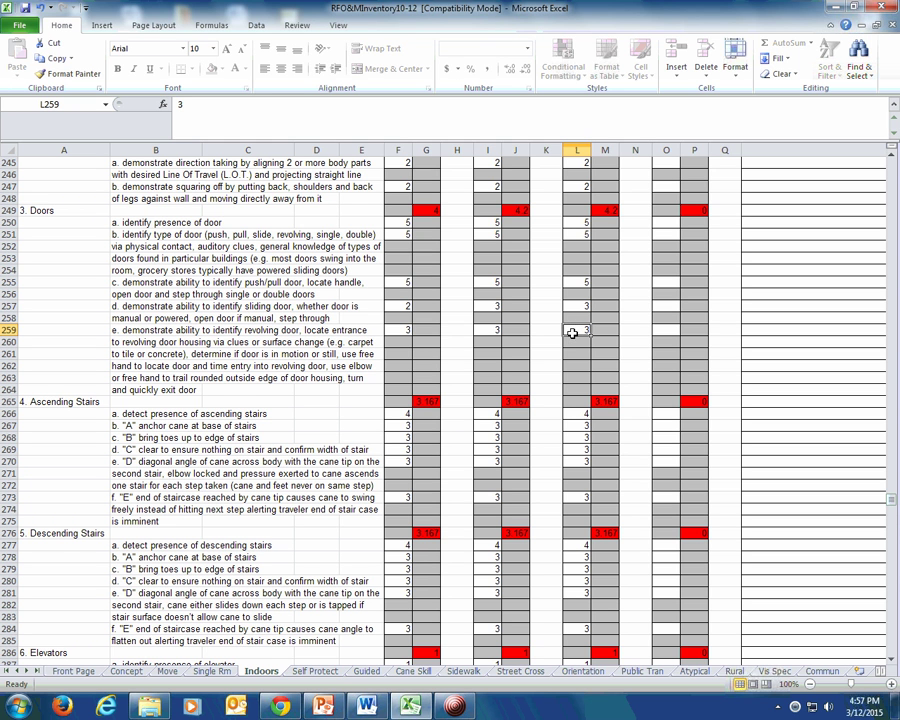
# - Review the third-column ratings for stairs, elevators, and ascending and descending escalators
pyautogui.scroll(-3, 572, 410)
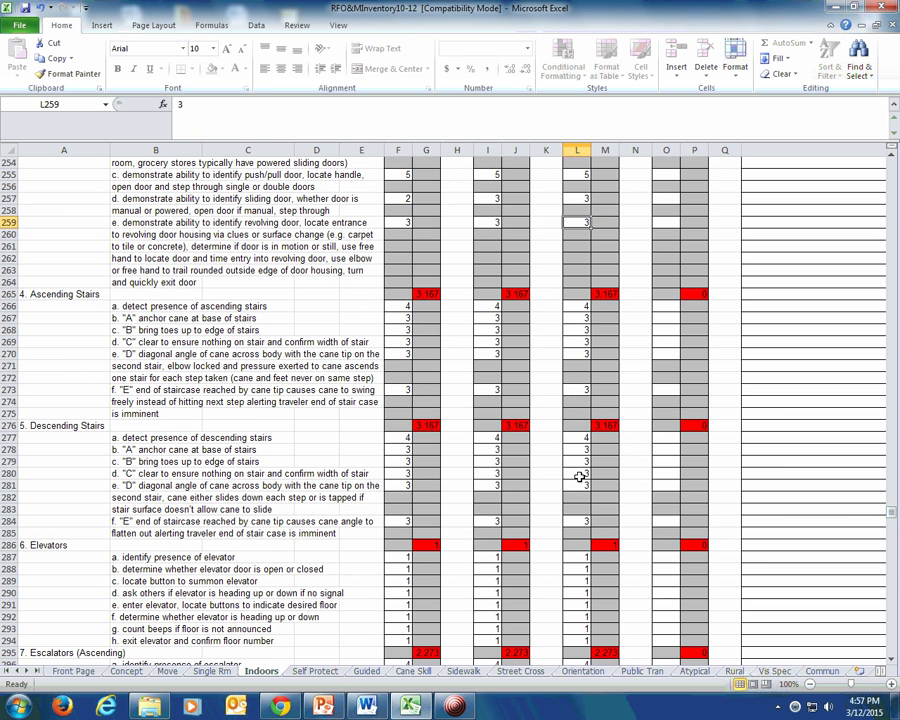
pyautogui.scroll(-8, 578, 348)
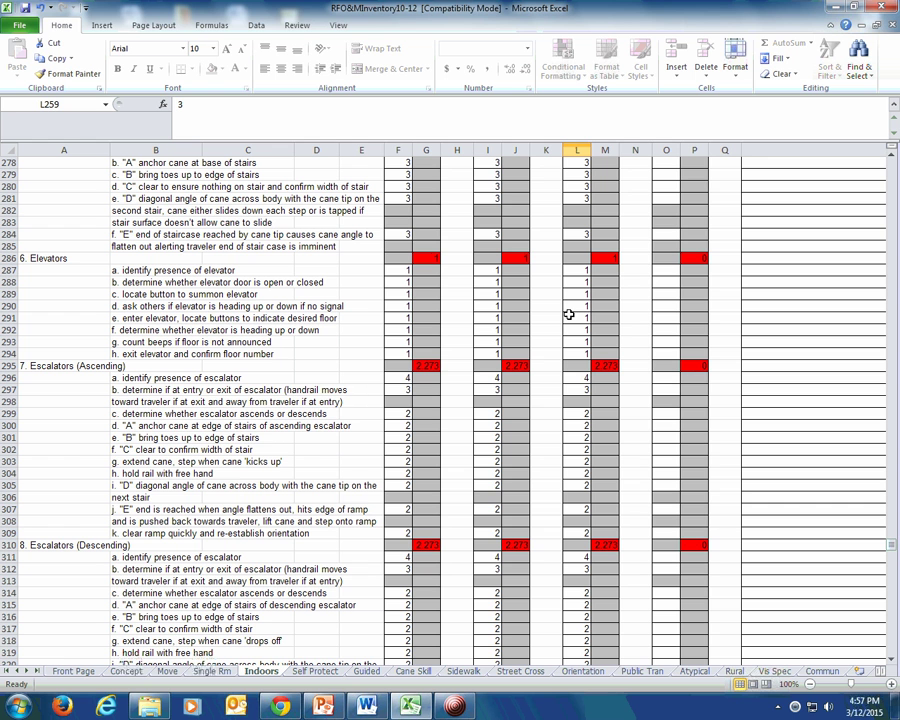
pyautogui.scroll(-3, 568, 315)
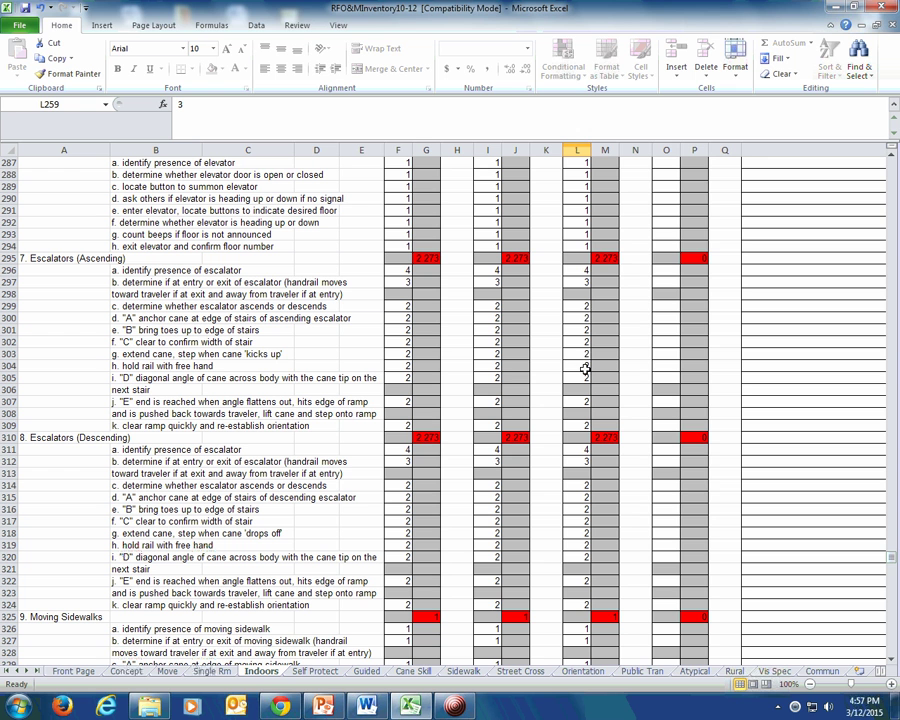
pyautogui.click(576, 318)
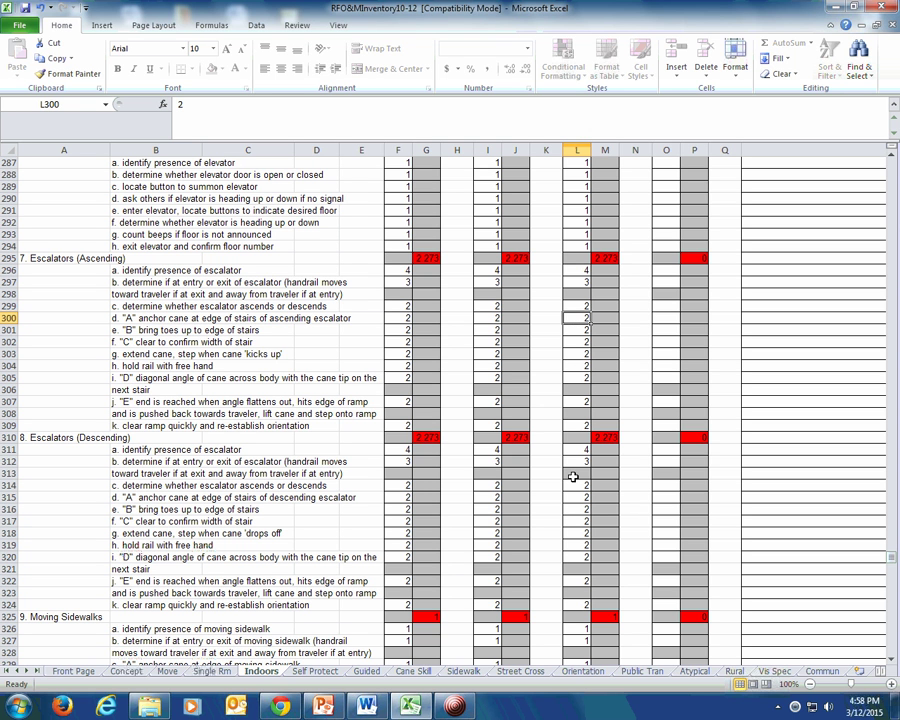
pyautogui.click(572, 509)
pyautogui.click(570, 541)
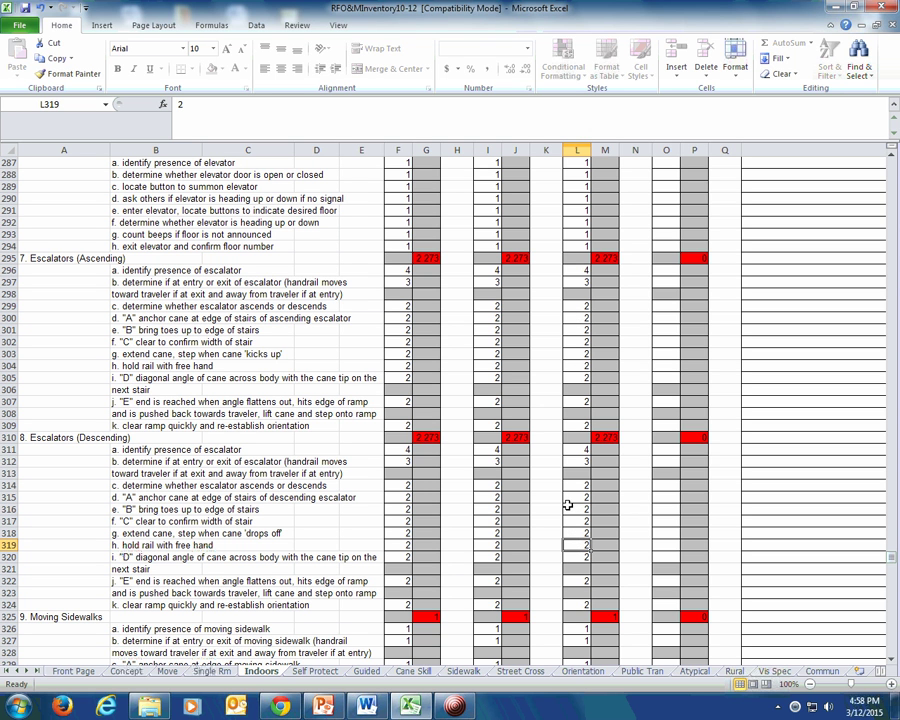
# - Check the Indoors section scores and rating scale, and highlight the Moving Sidewalks ratings in the third input column
pyautogui.scroll(-5, 561, 500)
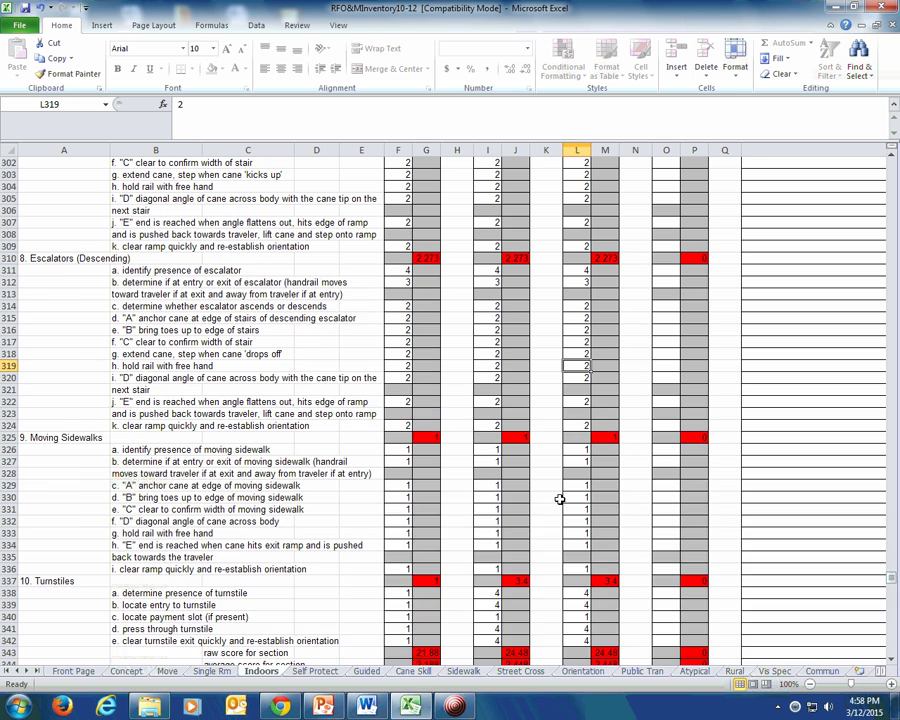
pyautogui.scroll(-5, 560, 498)
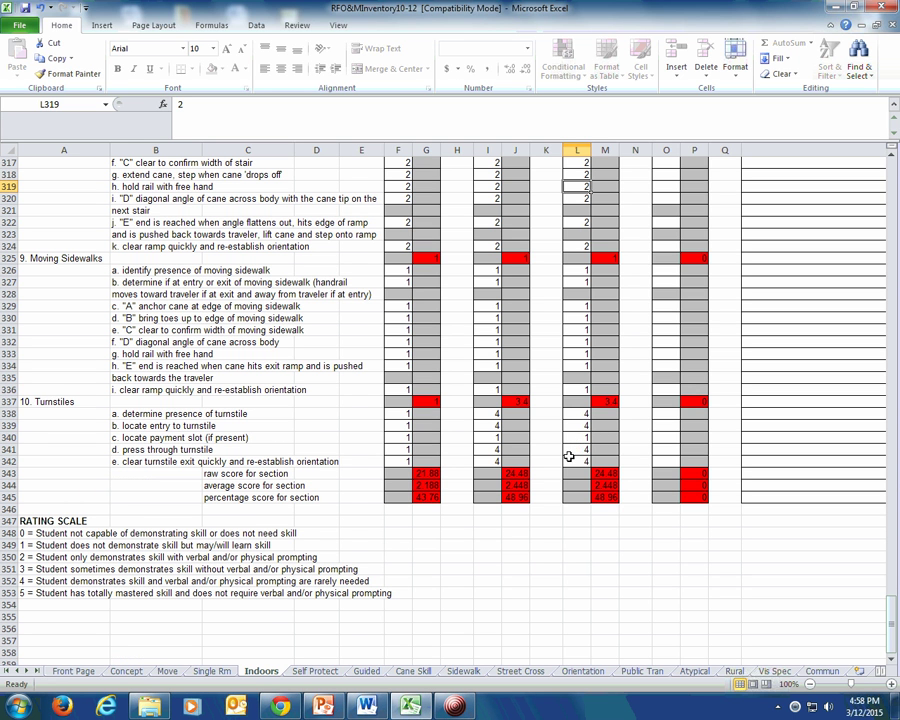
pyautogui.scroll(4, 576, 449)
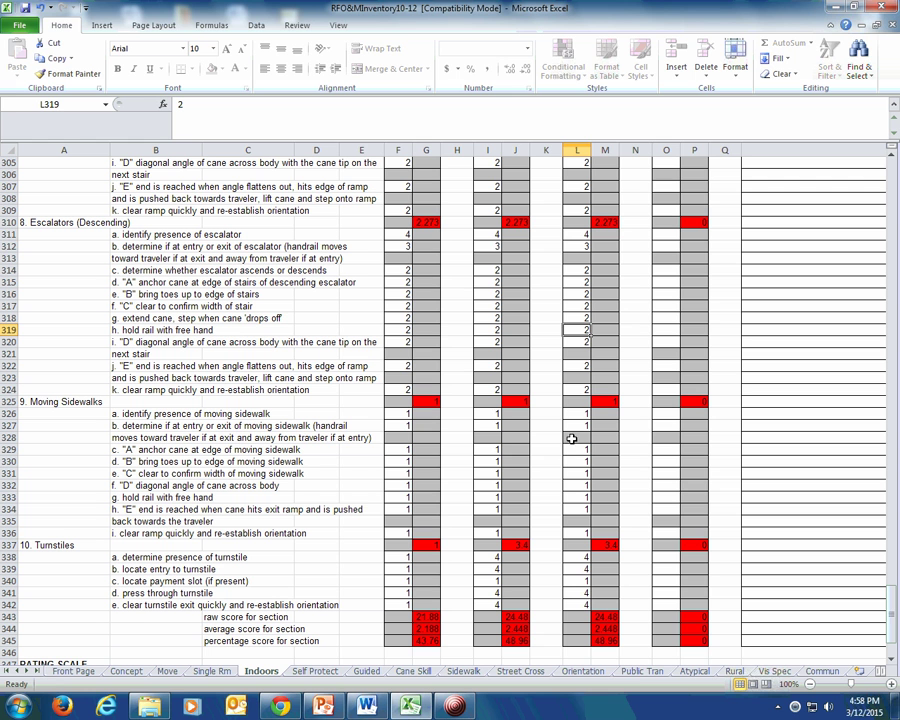
pyautogui.moveTo(574, 414); pyautogui.dragTo(574, 531)
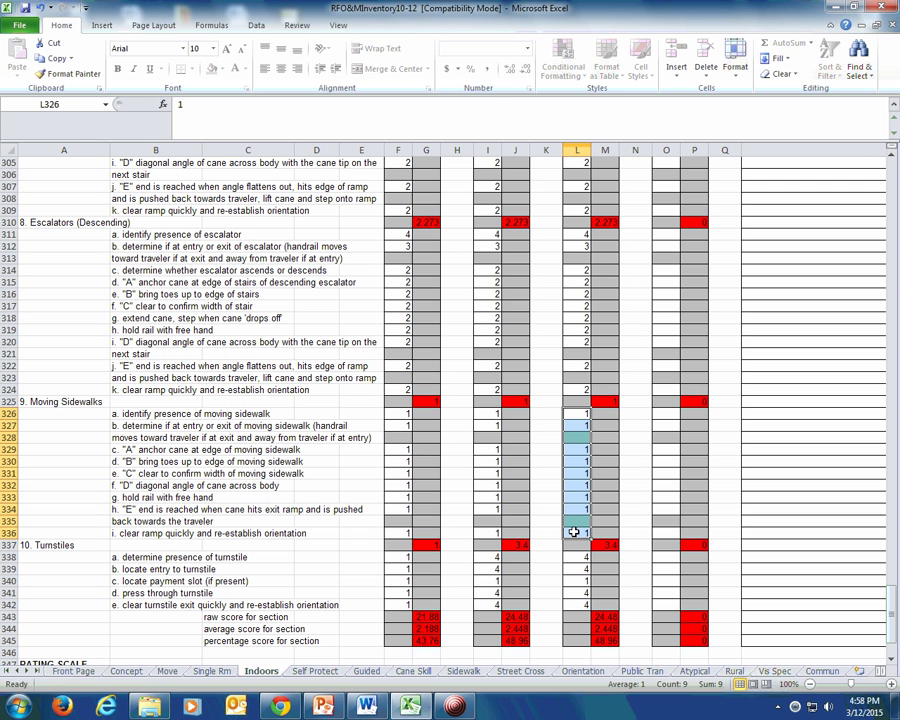
pyautogui.click(584, 500)
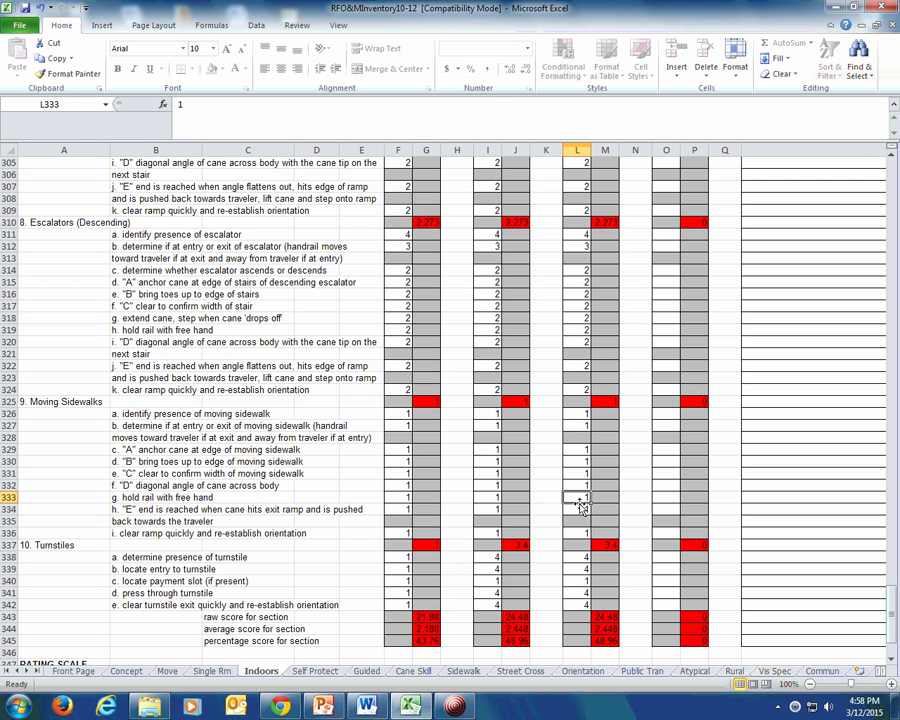
# - Go back up to the Elevators skills and examine ratings a through h in the third input column
pyautogui.scroll(2, 576, 493)
pyautogui.scroll(2, 575, 494)
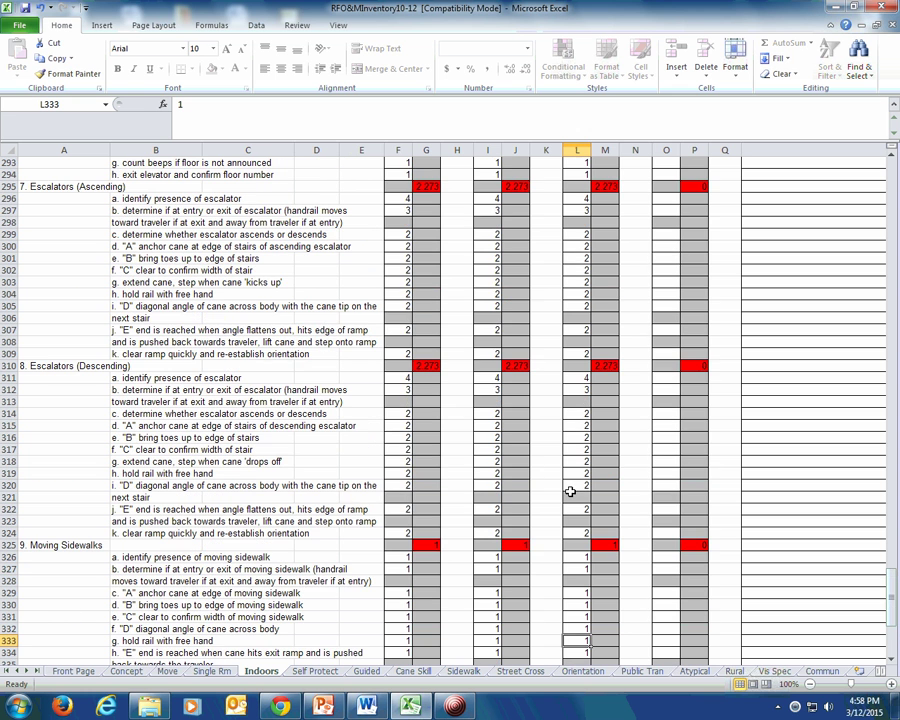
pyautogui.scroll(7, 562, 485)
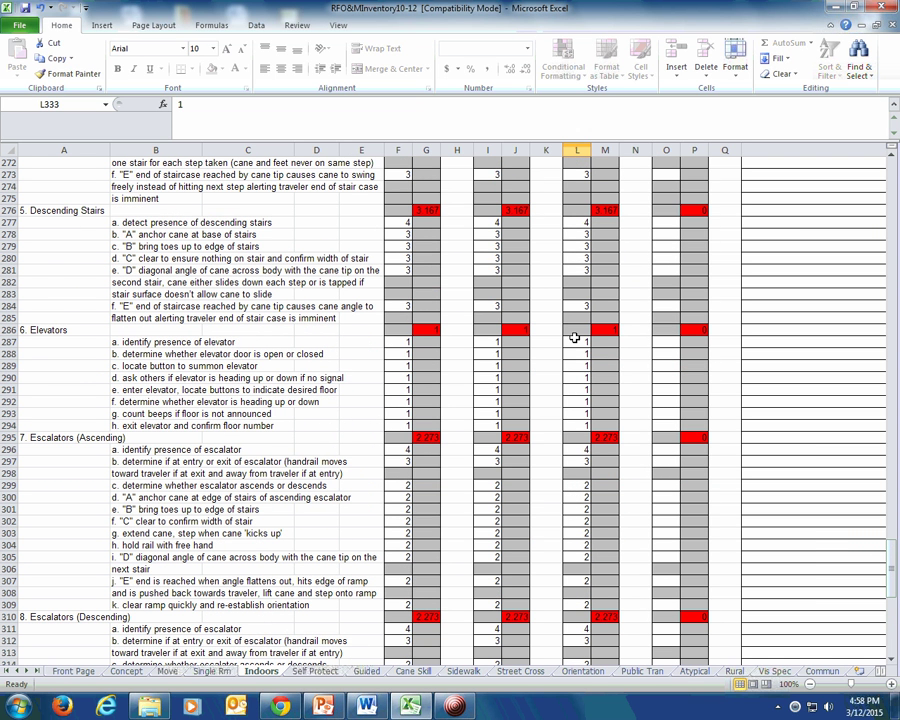
pyautogui.moveTo(578, 341); pyautogui.dragTo(574, 425)
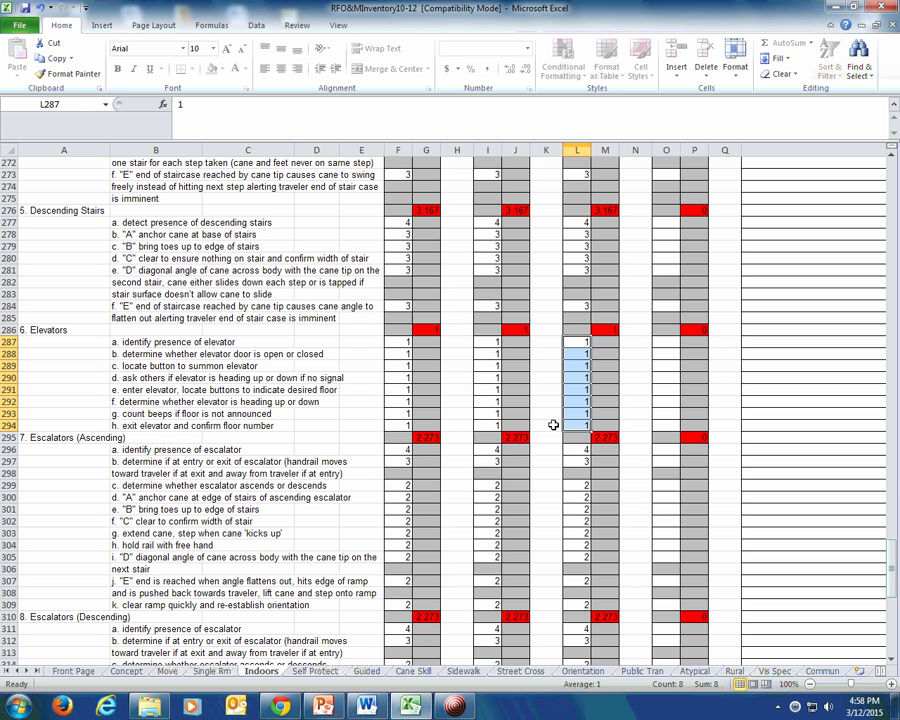
pyautogui.click(582, 401)
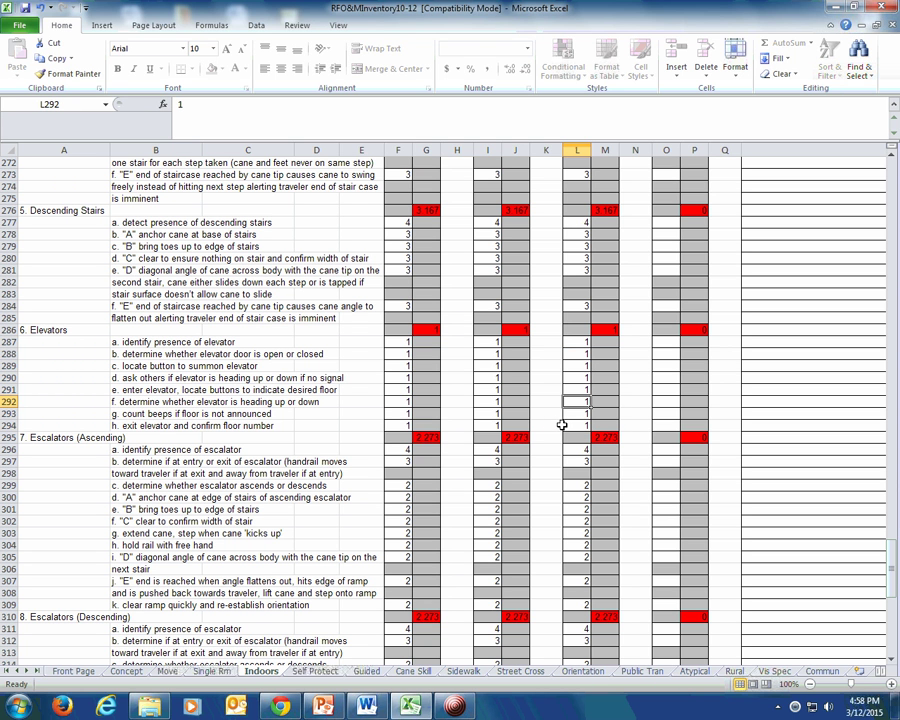
# - Set all eight Elevators ratings, a through h, to 5 in the third input column (L287:L294)
pyautogui.scroll(5, 545, 425)
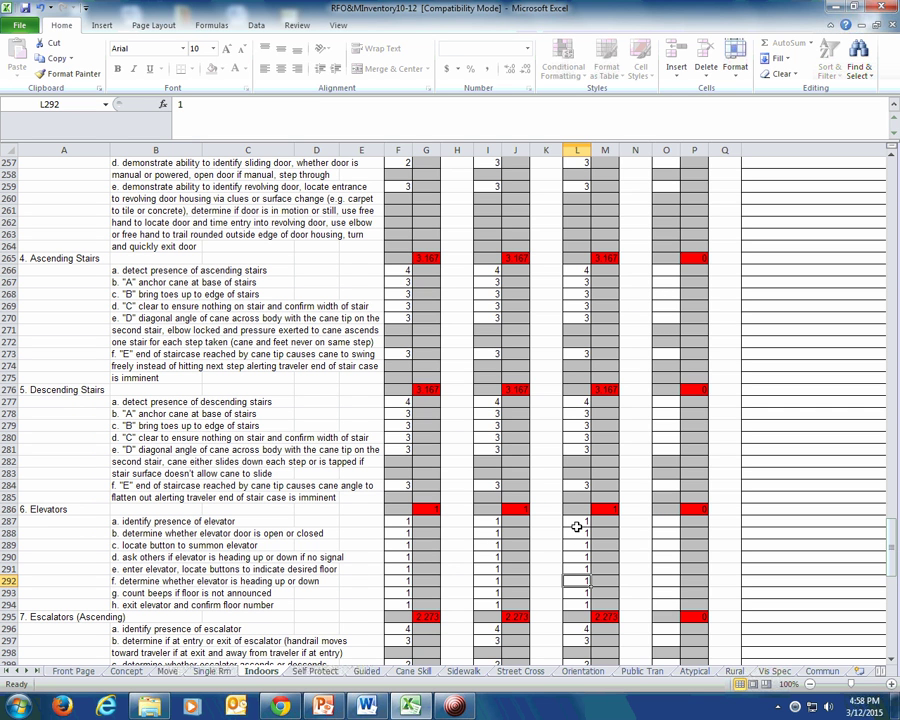
pyautogui.press('Up')
pyautogui.press('Up')
pyautogui.press('Up')
pyautogui.press('Up')
pyautogui.press('Up')
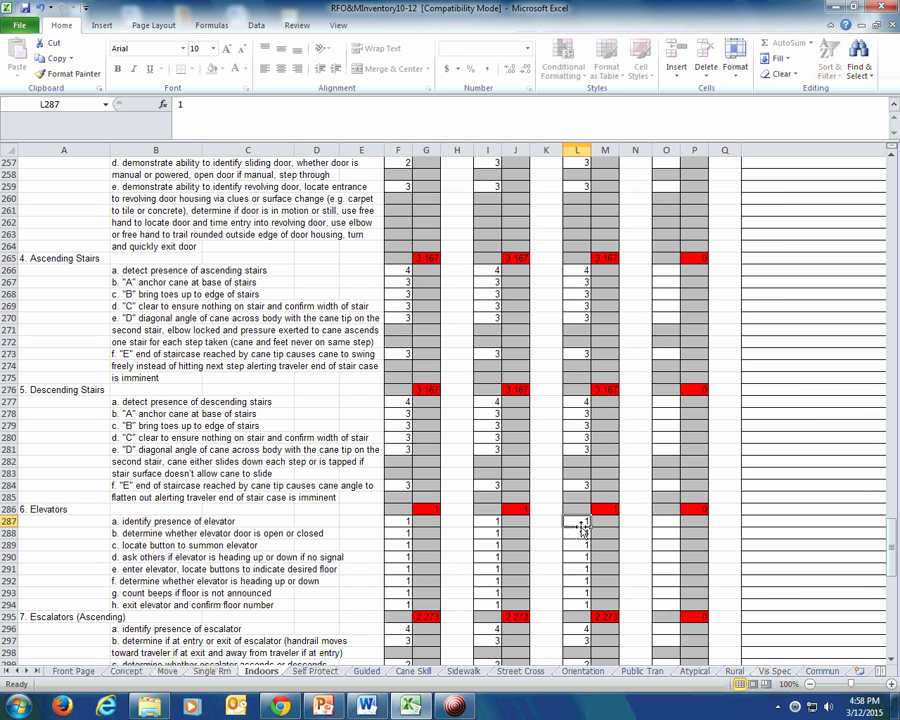
pyautogui.write('5 ')
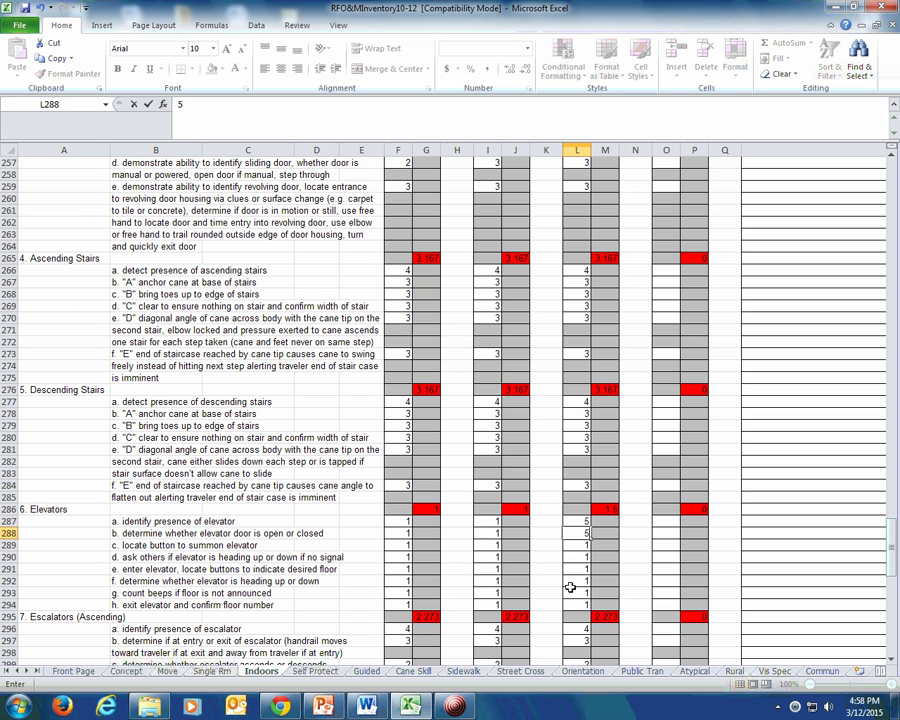
pyautogui.write('5 5 5 5 5 5 5')
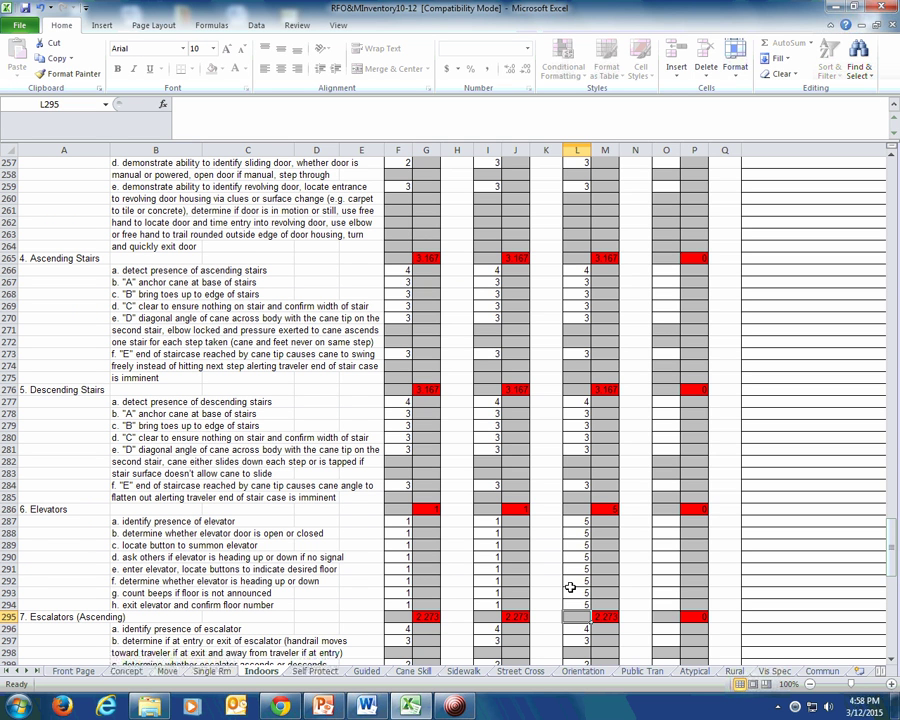
# - Set all eight Elevators ratings, a through h, back to 1 in the third input column (L287:L294)
pyautogui.press('Up')
pyautogui.press('Up')
pyautogui.press('Up')
pyautogui.press('Up')
pyautogui.press('Up')
pyautogui.press('Up')
pyautogui.press('Up')
pyautogui.press('Up')
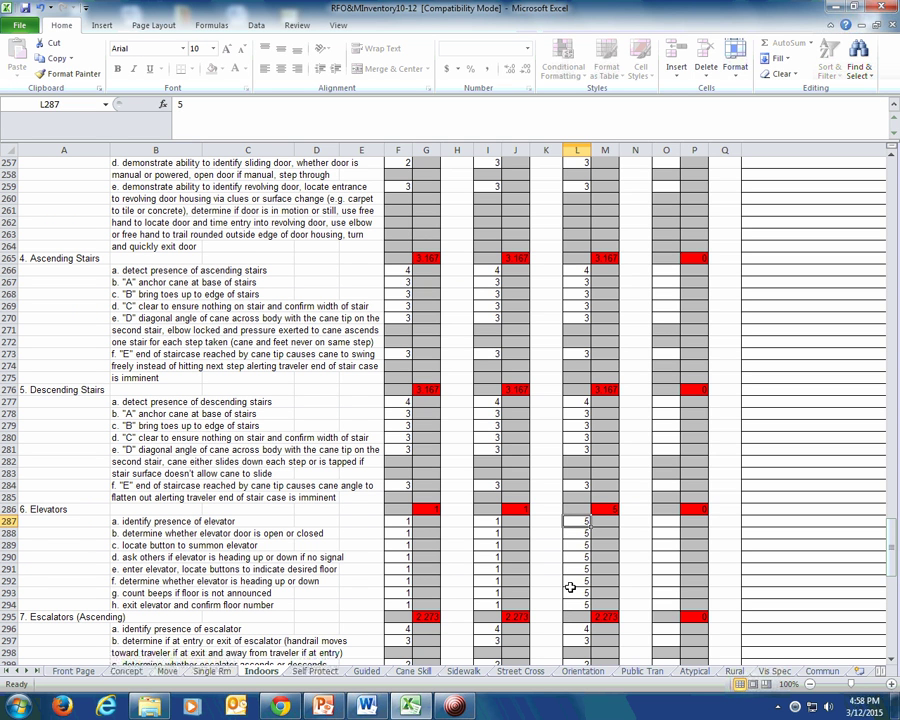
pyautogui.write('1 1 1 1 1 1 1 1')
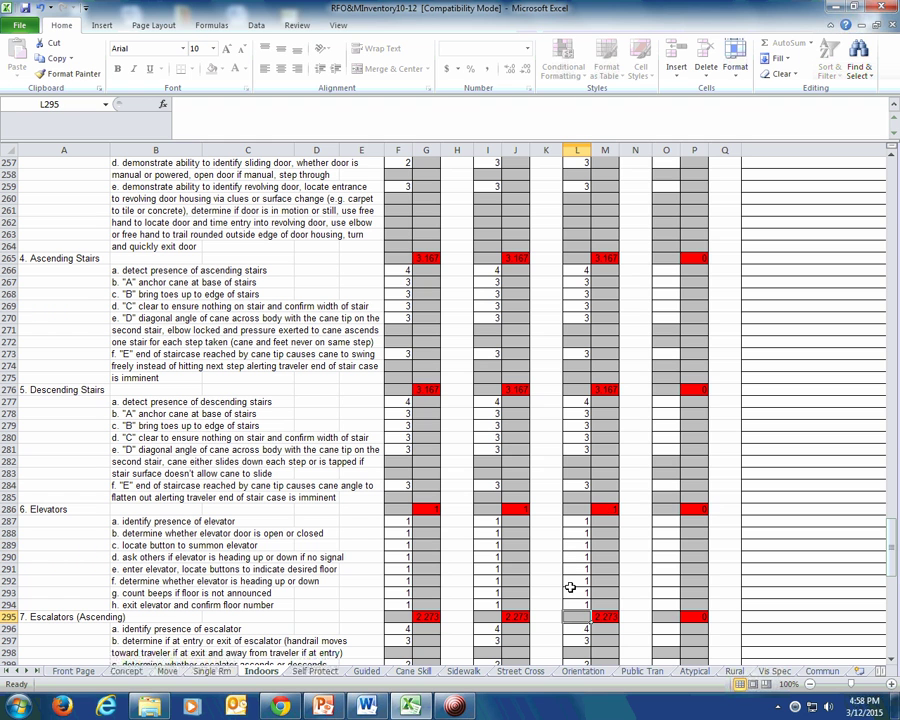
pyautogui.press('Up')
pyautogui.press('Up')
pyautogui.press('Up')
pyautogui.press('Up')
pyautogui.press('Up')
pyautogui.press('Up')
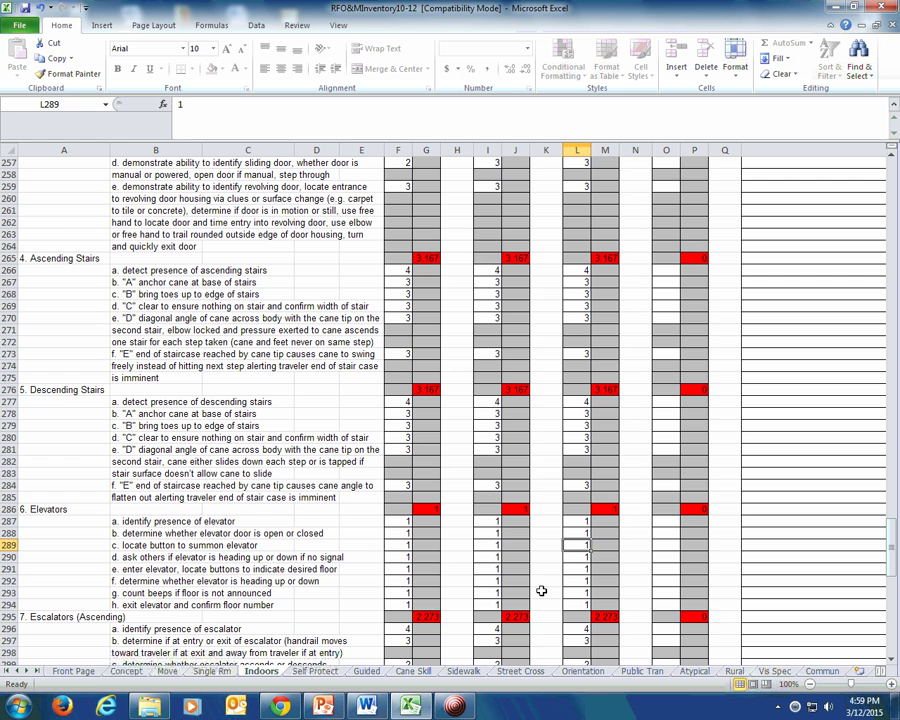
# - On the Front Page sheet, compare the 9/11 and 12/14 percentages for Totals and Street Crossings, and check the Vision Specific row
pyautogui.click(62, 672)
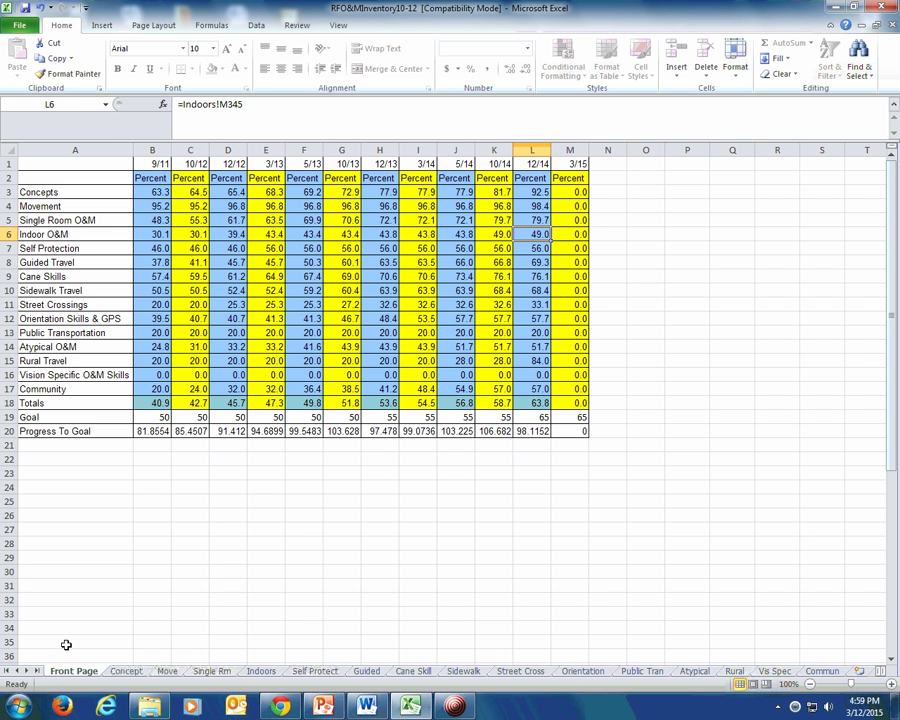
pyautogui.click(160, 404)
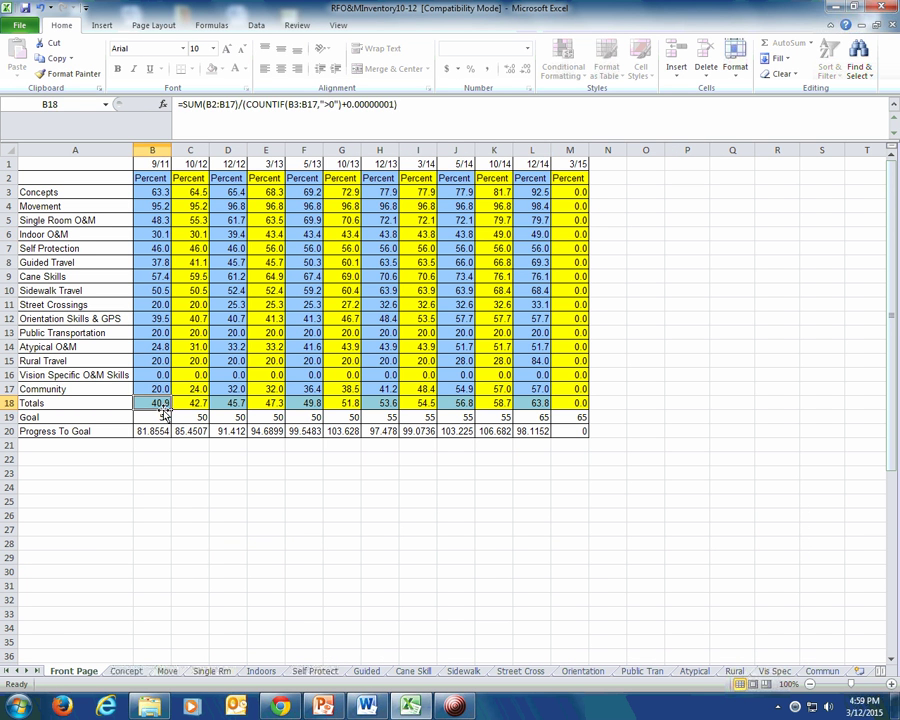
pyautogui.click(540, 404)
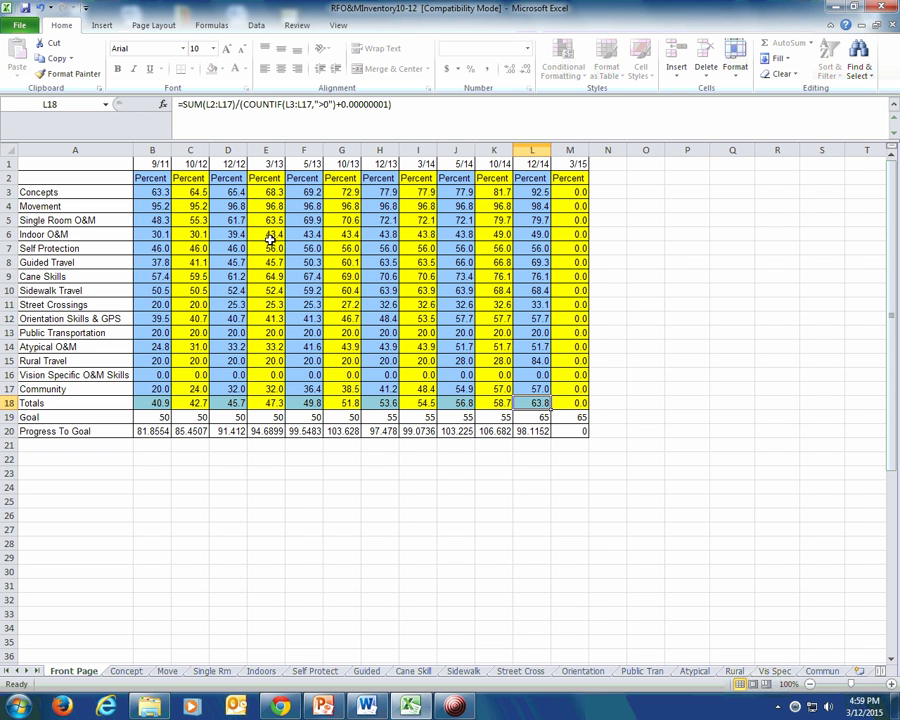
pyautogui.click(170, 305)
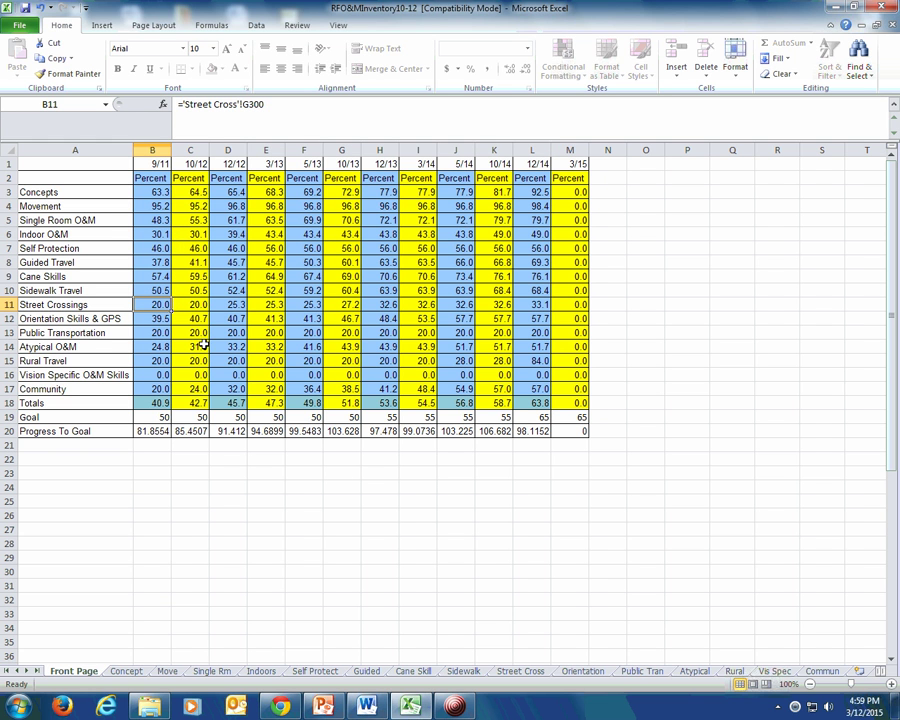
pyautogui.click(535, 304)
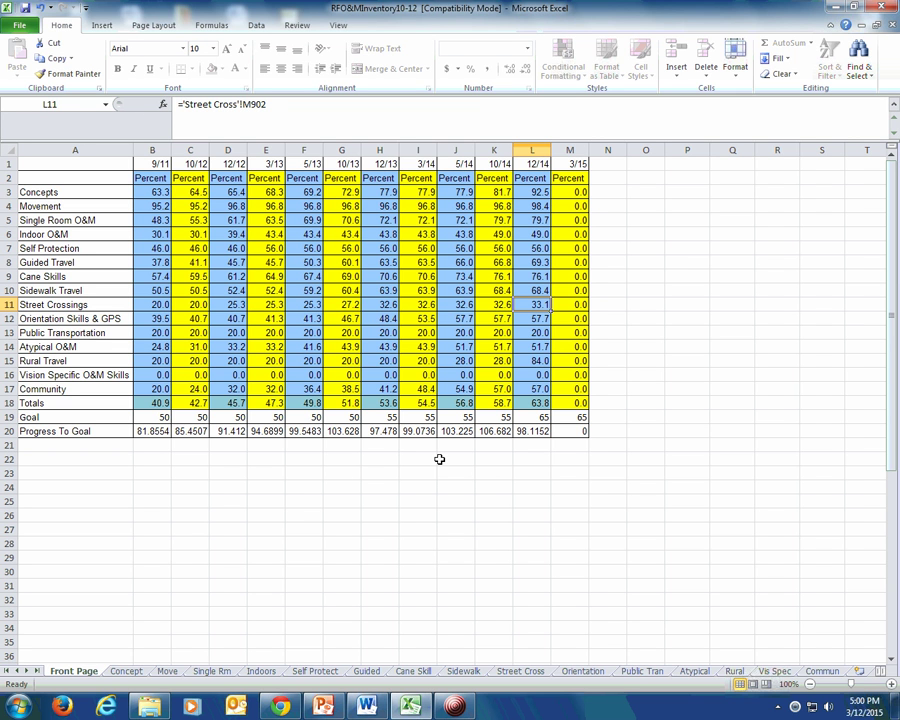
pyautogui.click(341, 373)
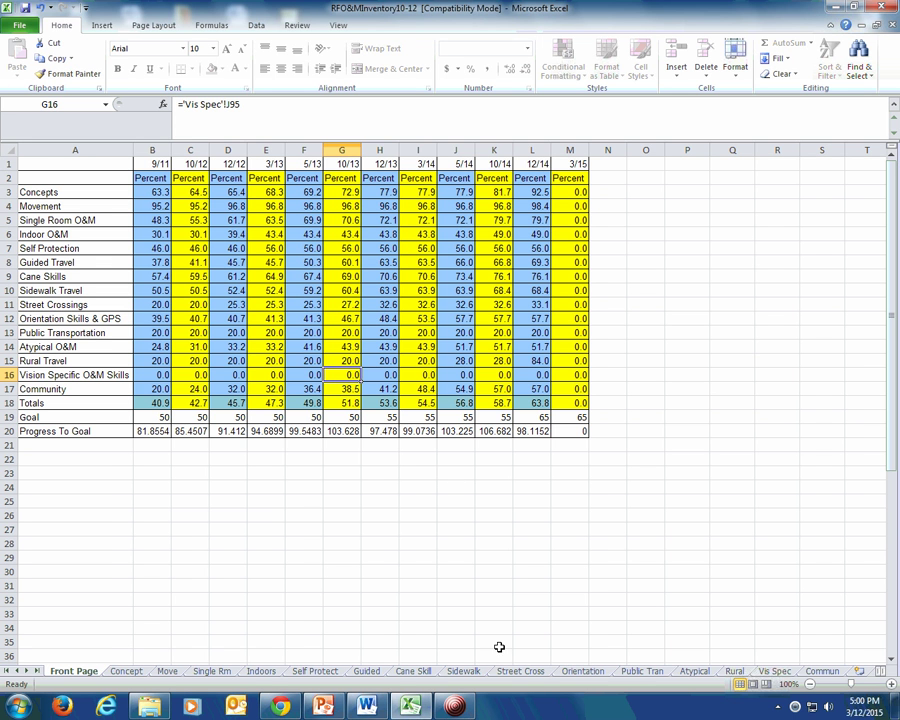
# - Review the third data set on the Street Cross sheet, from Anticipate Upcoming Street Crossing through the Analyze Intersection skills
pyautogui.click(520, 672)
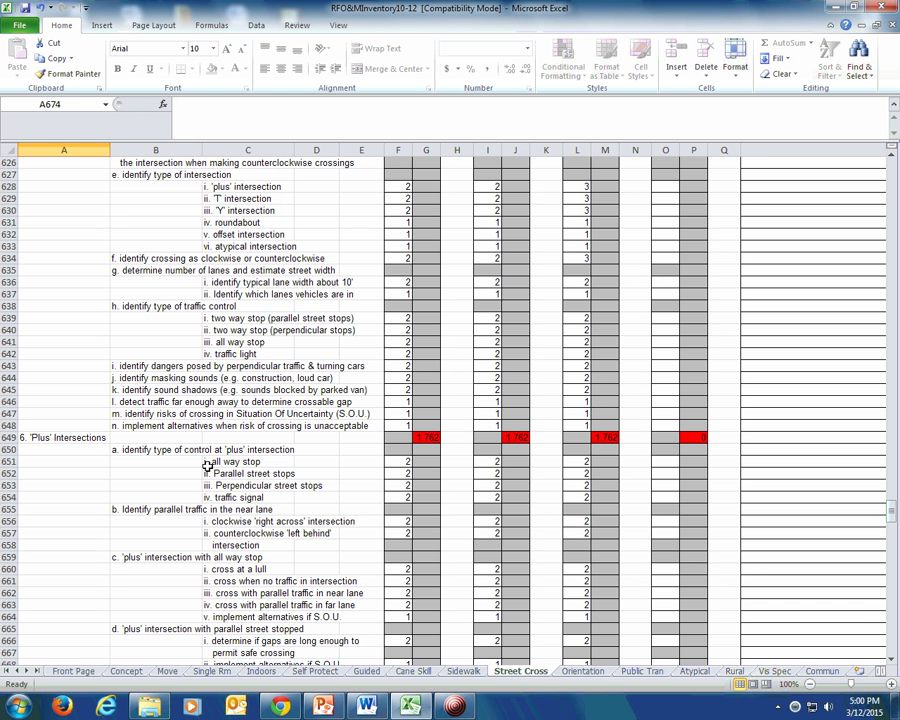
pyautogui.scroll(8, 230, 470)
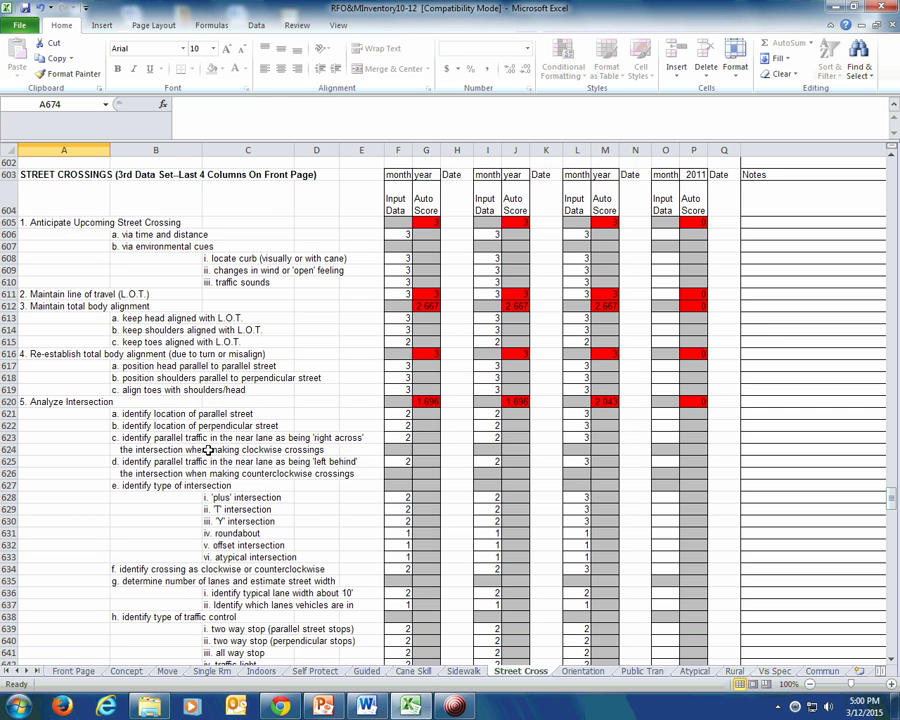
pyautogui.click(96, 295)
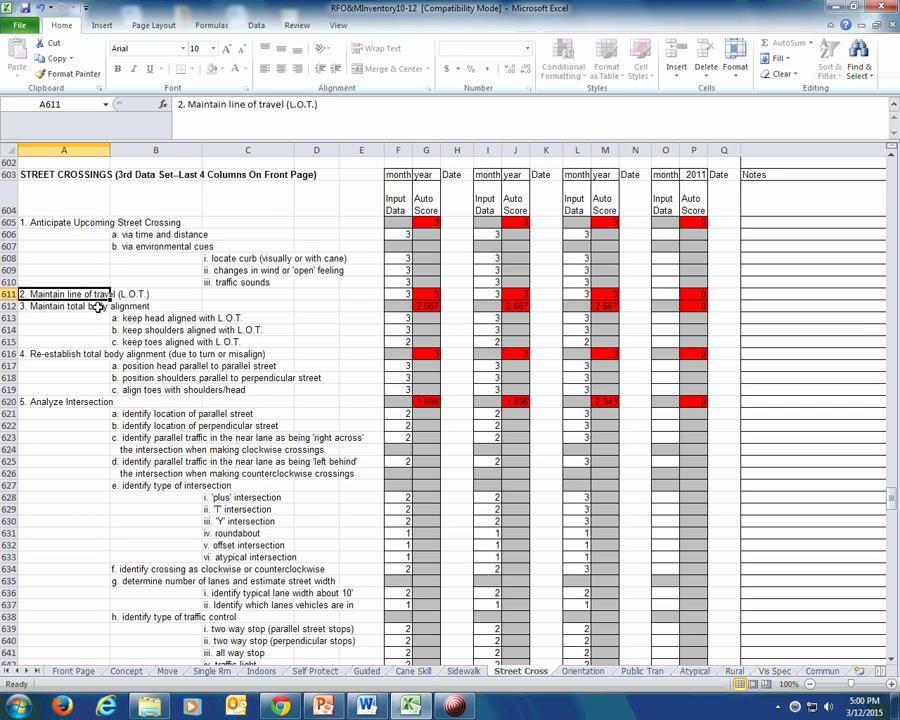
pyautogui.click(99, 320)
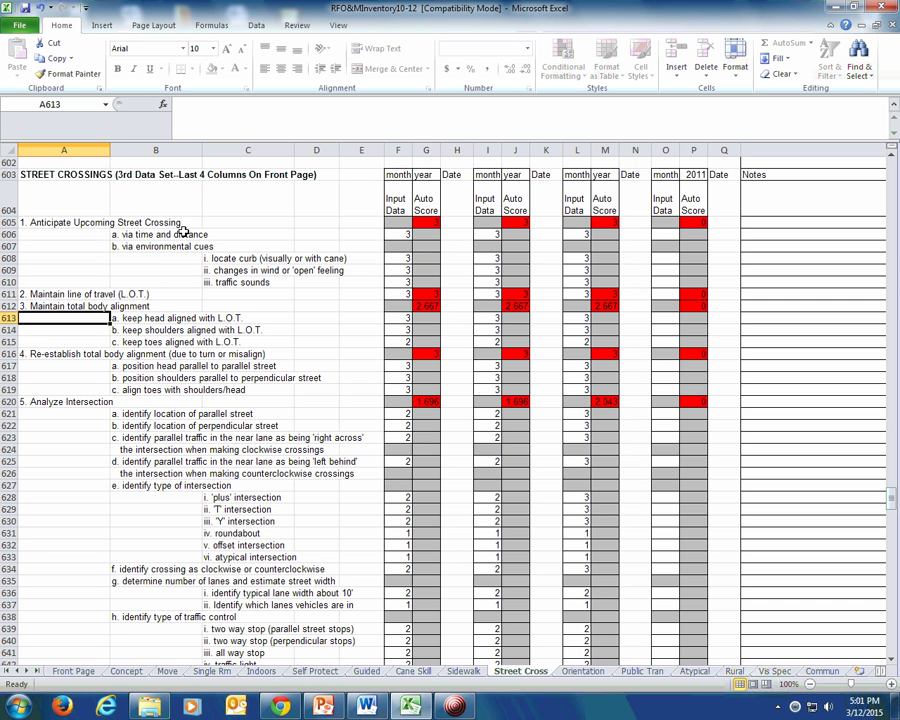
pyautogui.scroll(-4, 92, 403)
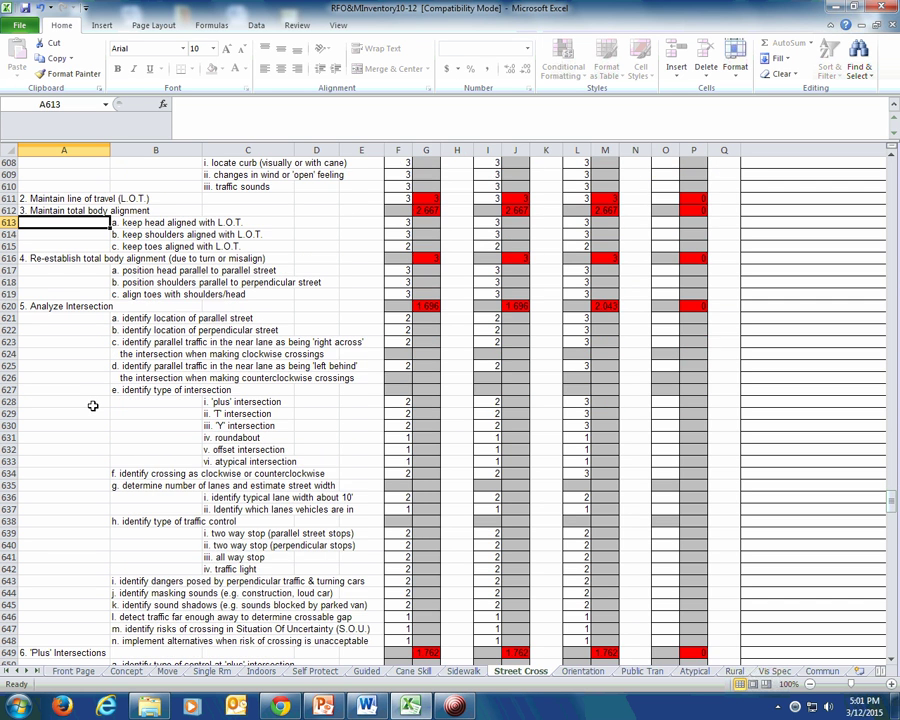
pyautogui.click(120, 557)
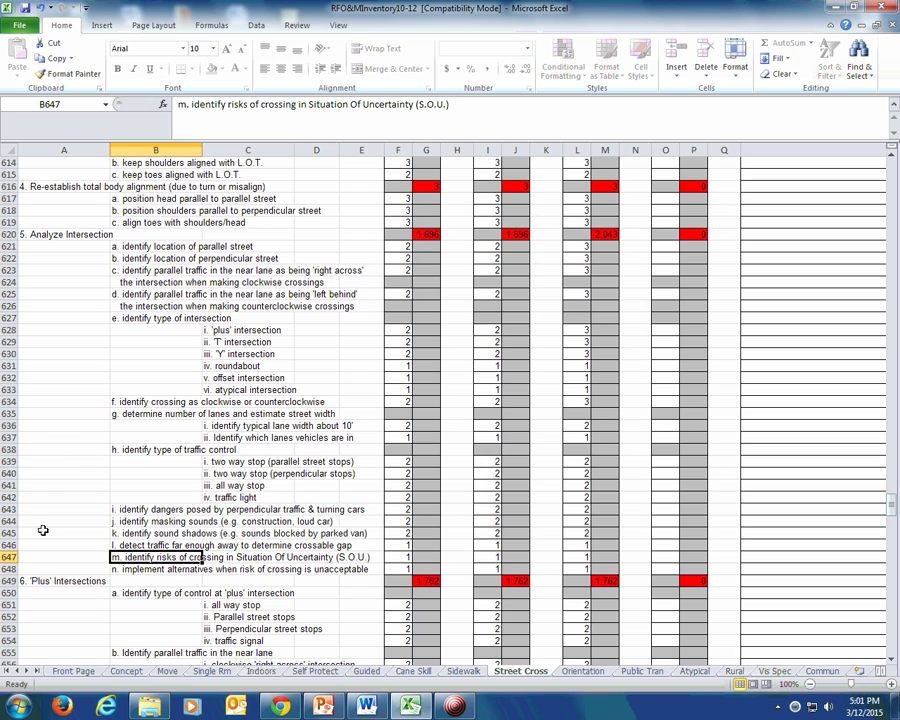
# - Look through the remaining street crossing skills and highlight the Use of Pedestrian Signals items just above the section scores
pyautogui.scroll(-13, 28, 372)
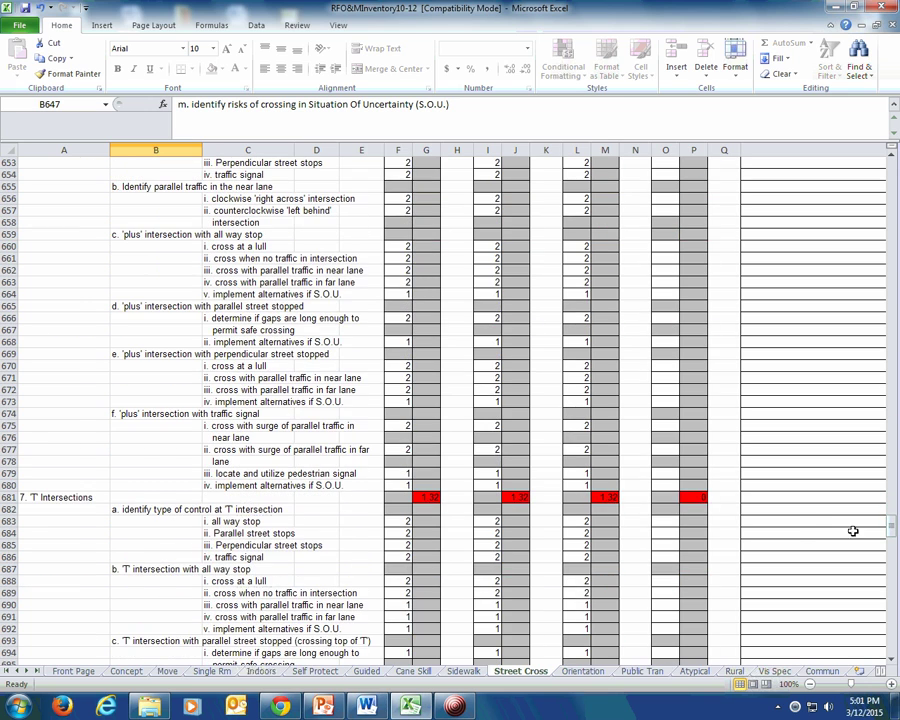
pyautogui.scroll(-20, 853, 531)
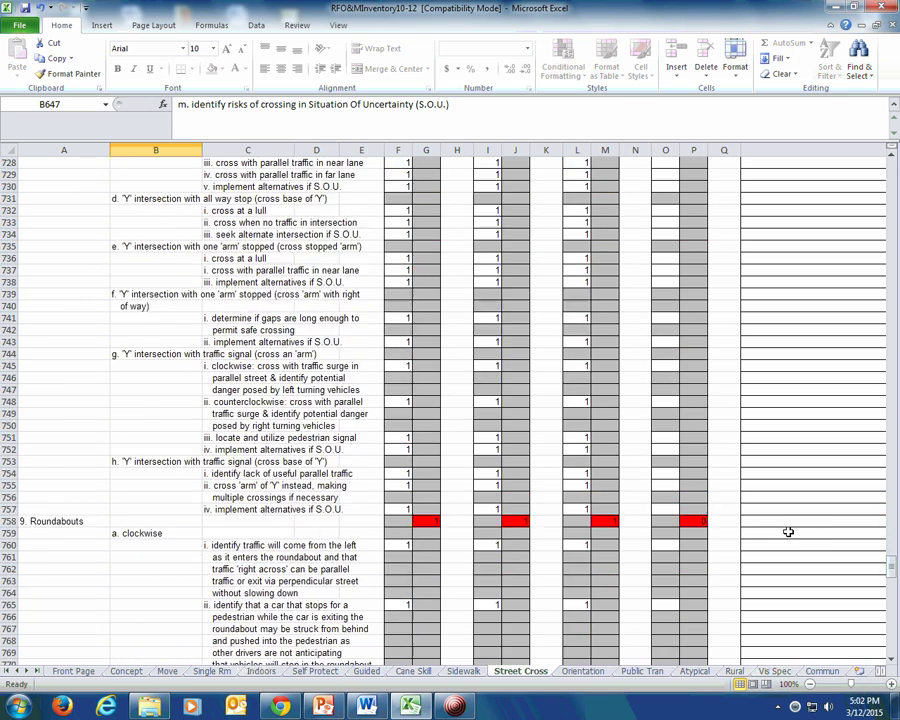
pyautogui.scroll(-20, 788, 532)
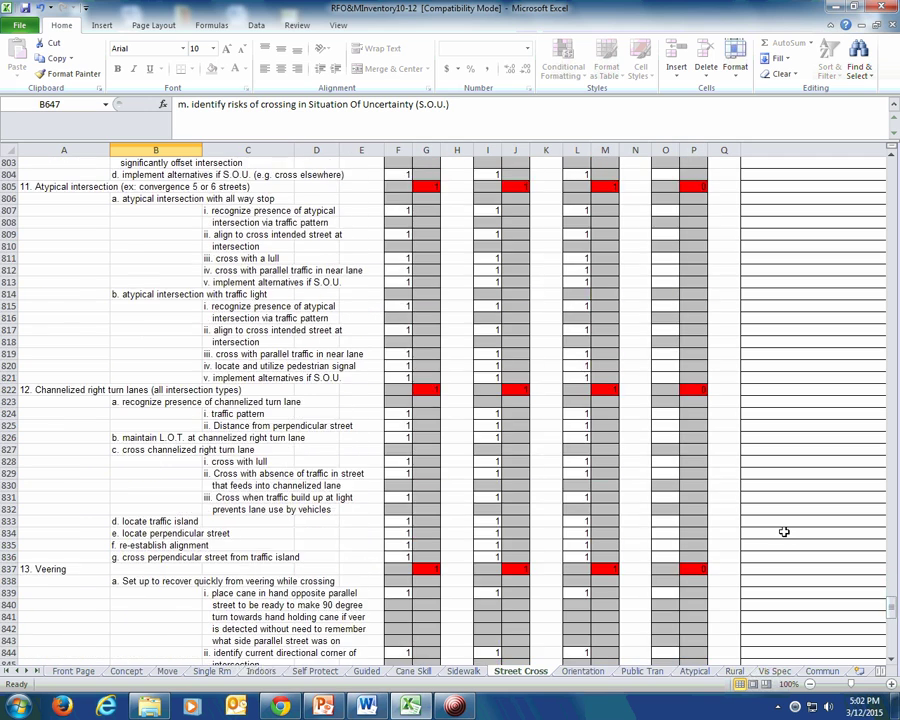
pyautogui.scroll(-19, 784, 532)
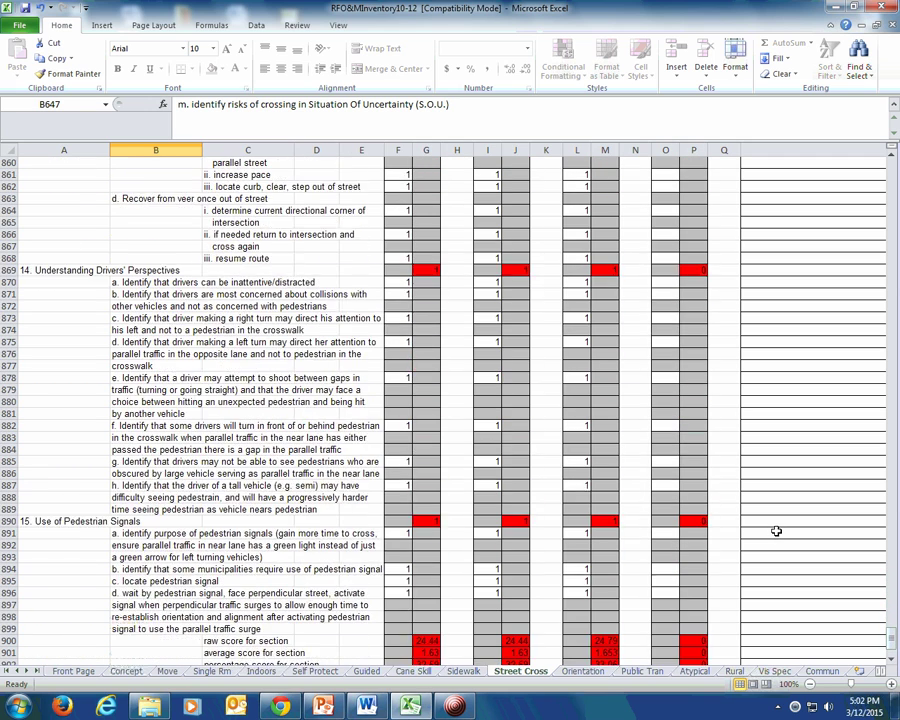
pyautogui.scroll(-1, 776, 531)
pyautogui.moveTo(168, 492); pyautogui.dragTo(165, 615)
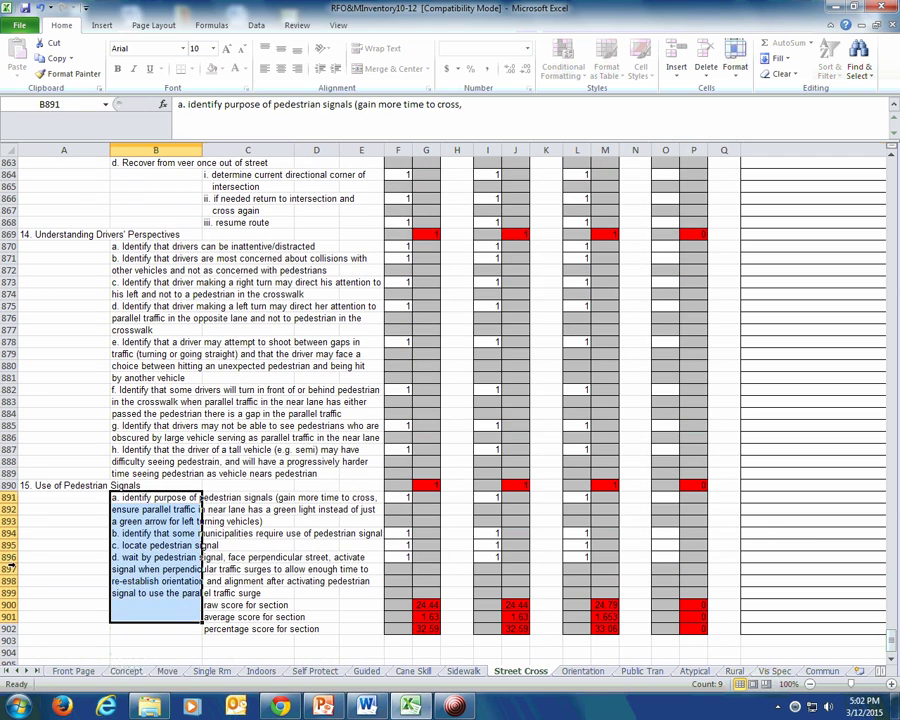
pyautogui.click(10, 568)
pyautogui.click(60, 545)
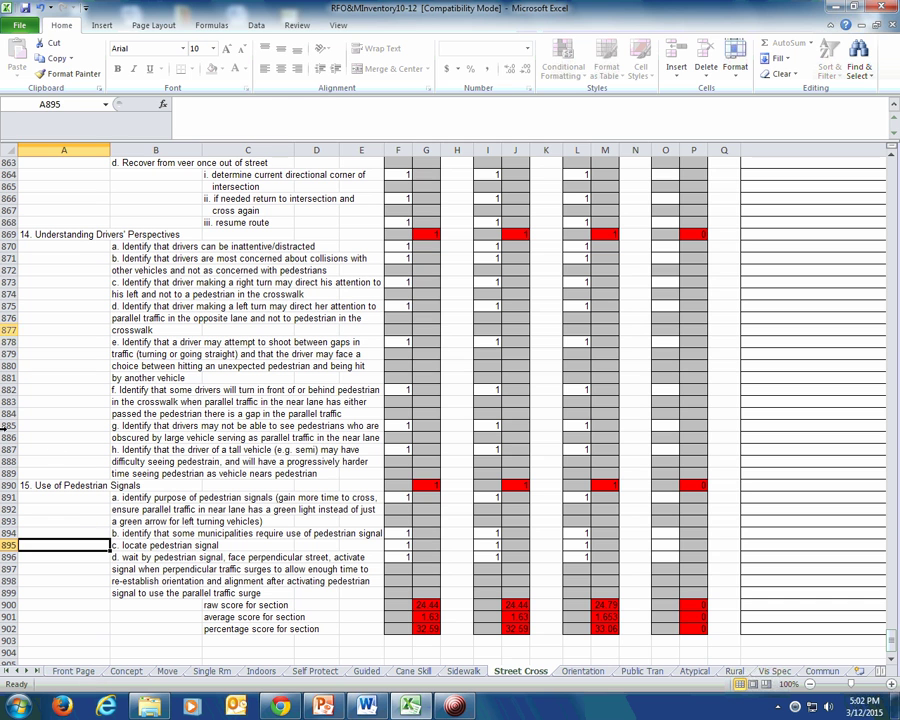
pyautogui.click(122, 520)
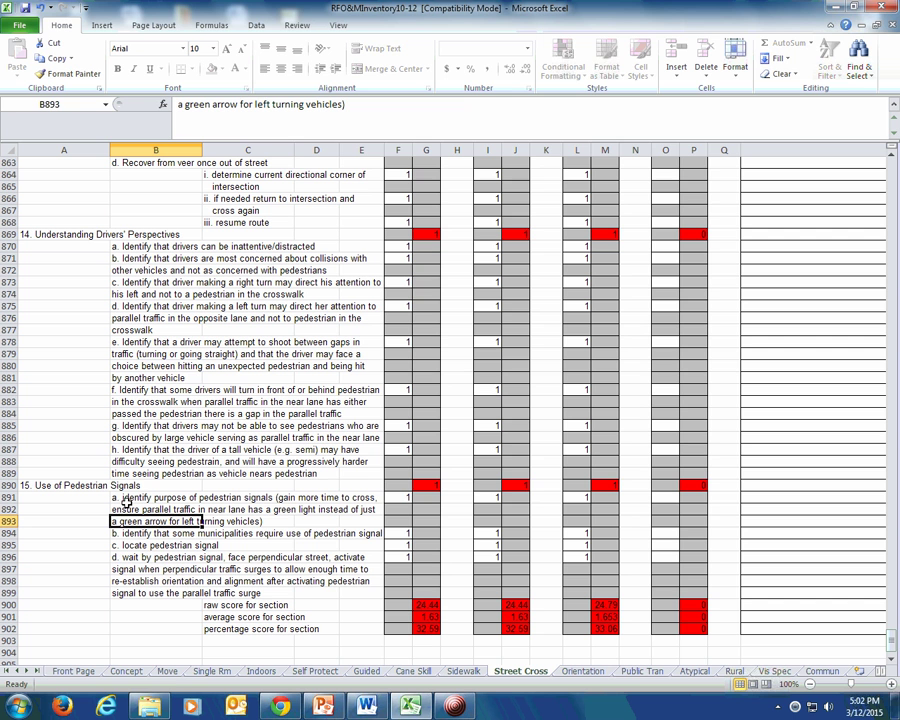
# - Switch to the Inventory Assessment Checklist in Word, review its skill list from Concepts through Community, and close the document
pyautogui.click(368, 707)
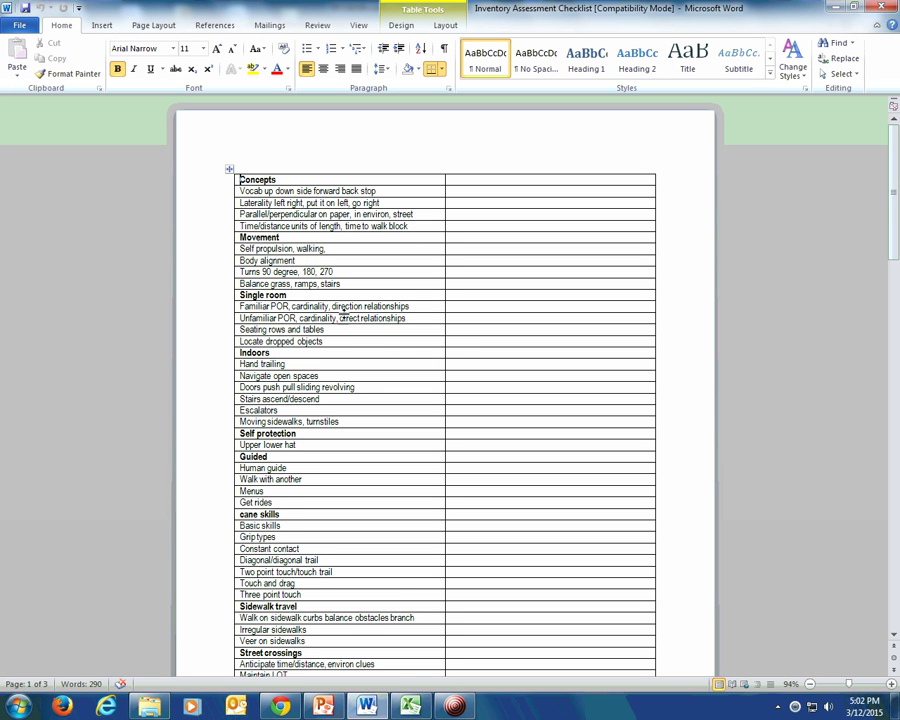
pyautogui.scroll(-3, 350, 341)
pyautogui.scroll(-2, 344, 418)
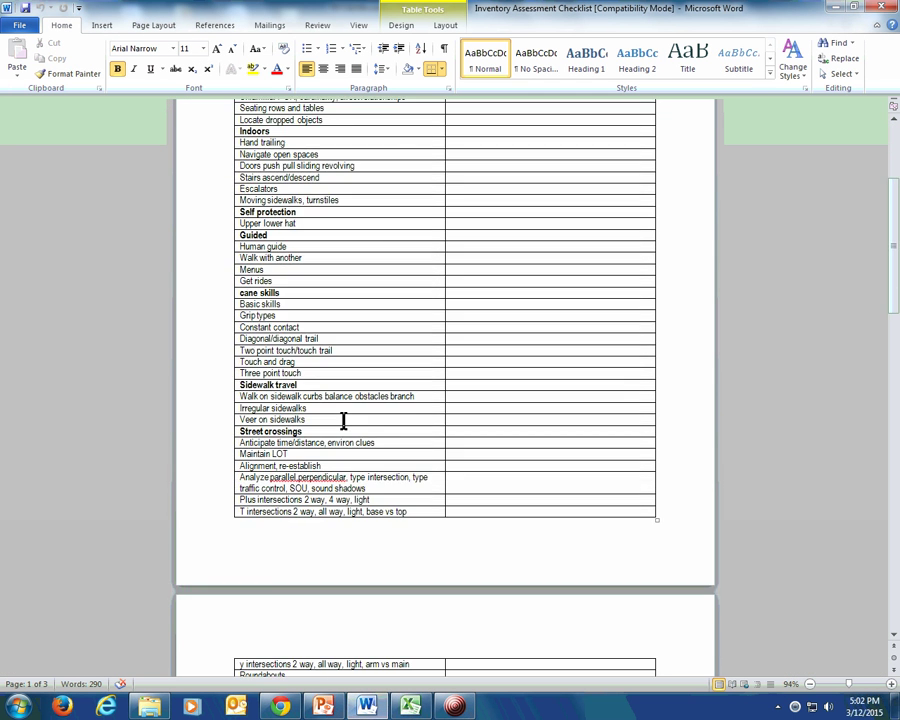
pyautogui.scroll(-3, 343, 420)
pyautogui.scroll(-6, 343, 421)
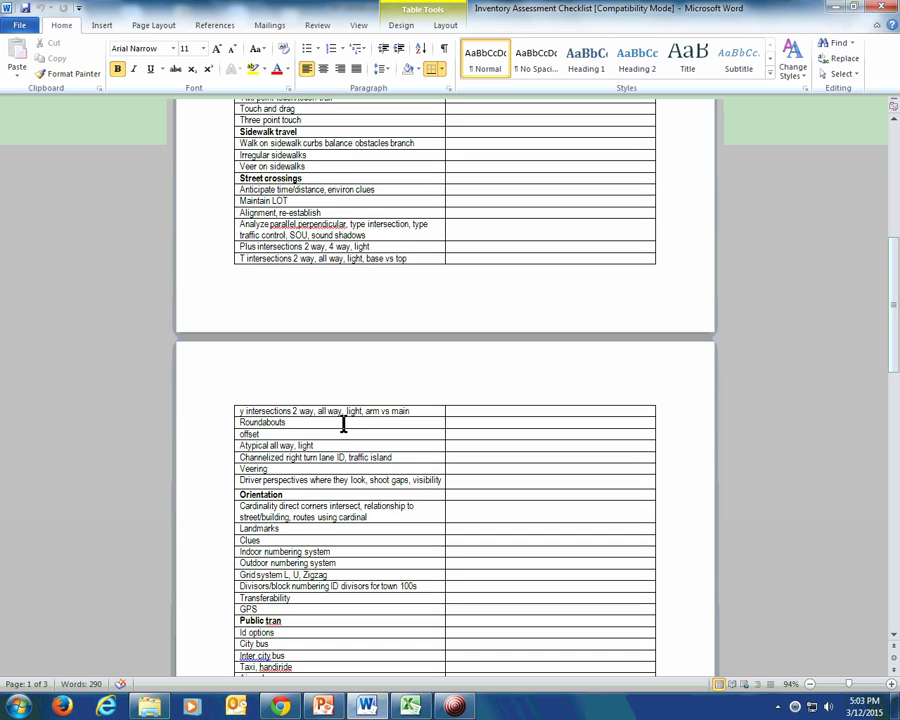
pyautogui.scroll(-3, 343, 424)
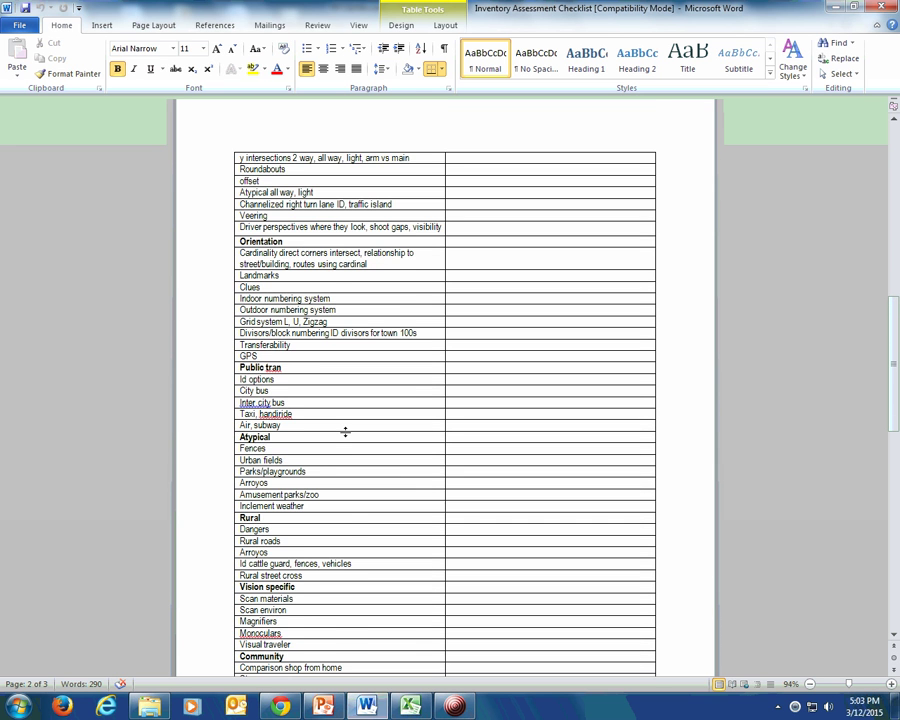
pyautogui.scroll(-2, 345, 432)
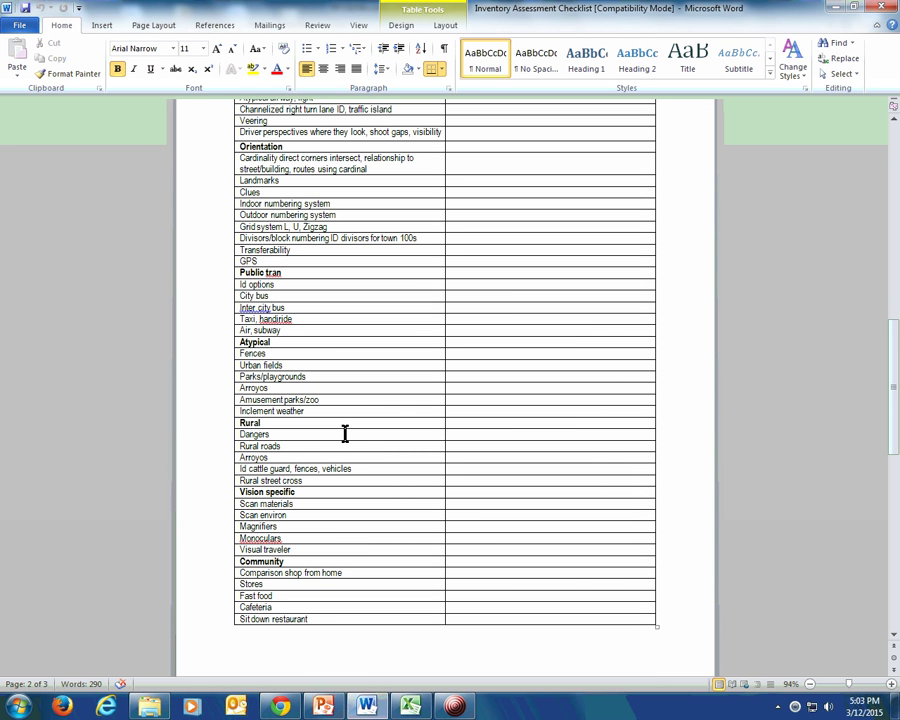
pyautogui.scroll(3, 345, 433)
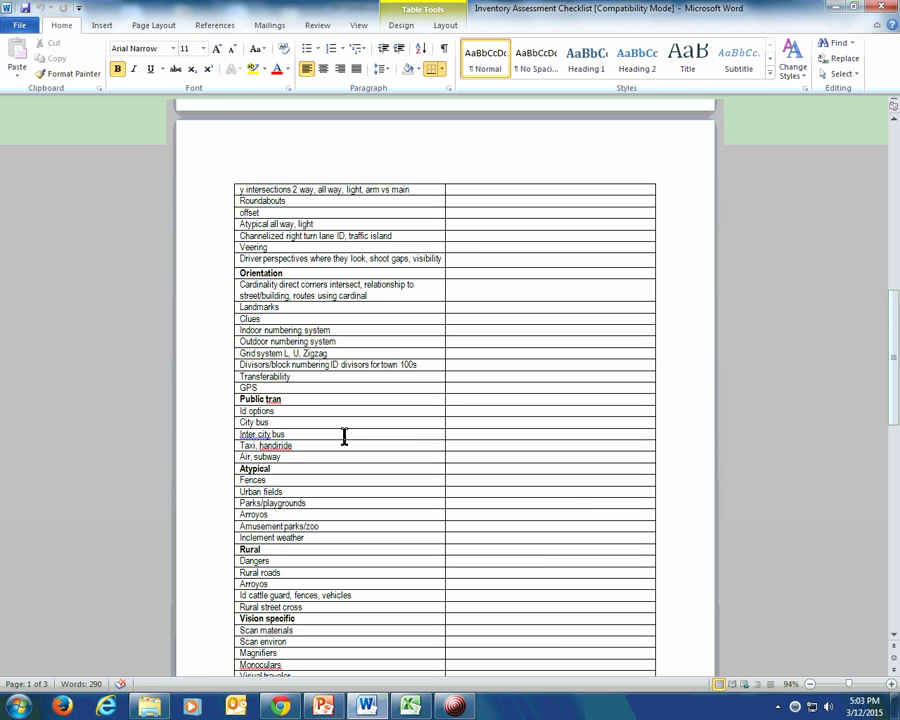
pyautogui.scroll(2, 345, 433)
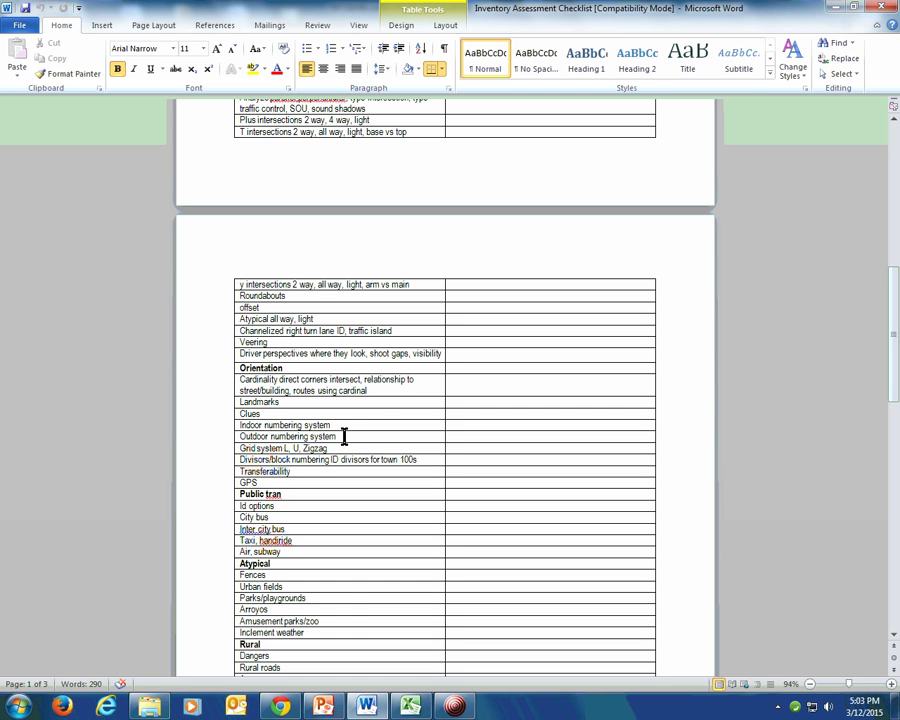
pyautogui.scroll(-2, 381, 418)
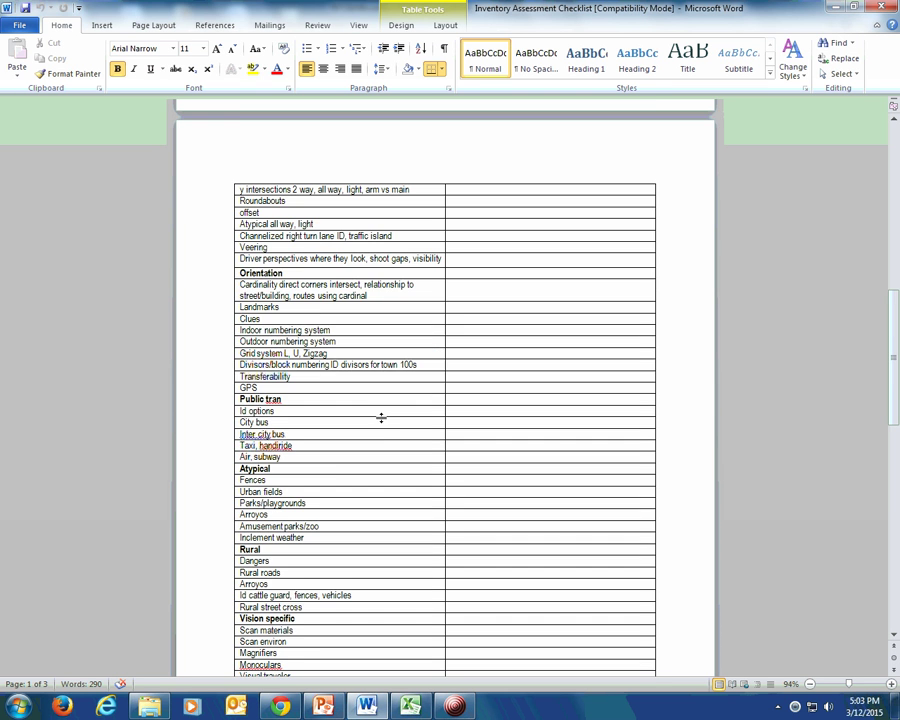
pyautogui.scroll(3, 380, 414)
pyautogui.scroll(-1, 380, 434)
pyautogui.scroll(6, 380, 434)
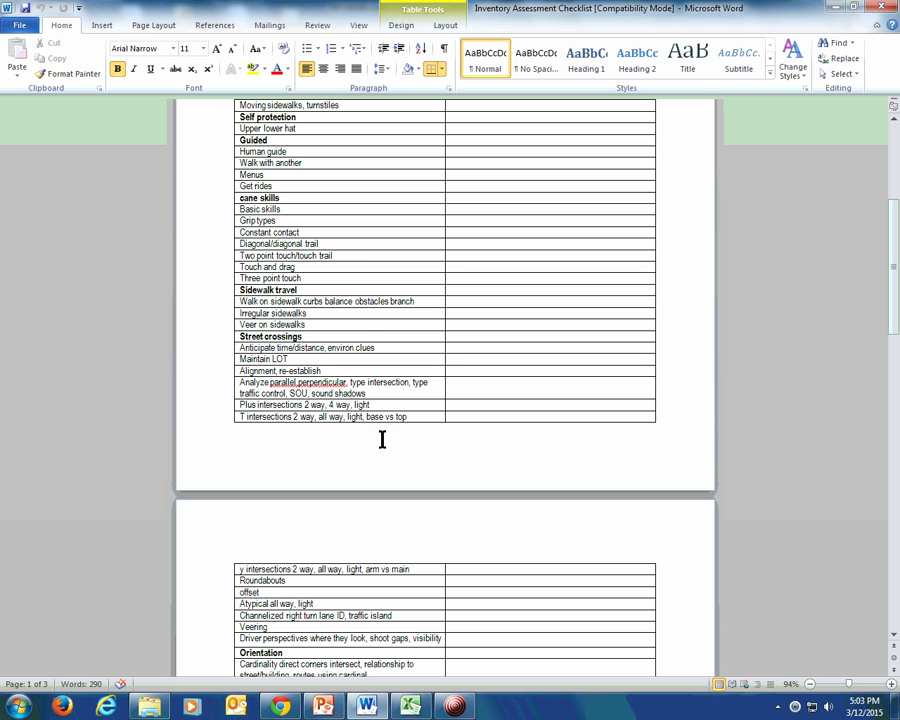
pyautogui.click(886, 10)
# - Open the ZZZZ-O&M Inventory Eval Shell document from the Fake Name Inventories folder and select the letterhead block heading the report
pyautogui.click(150, 708)
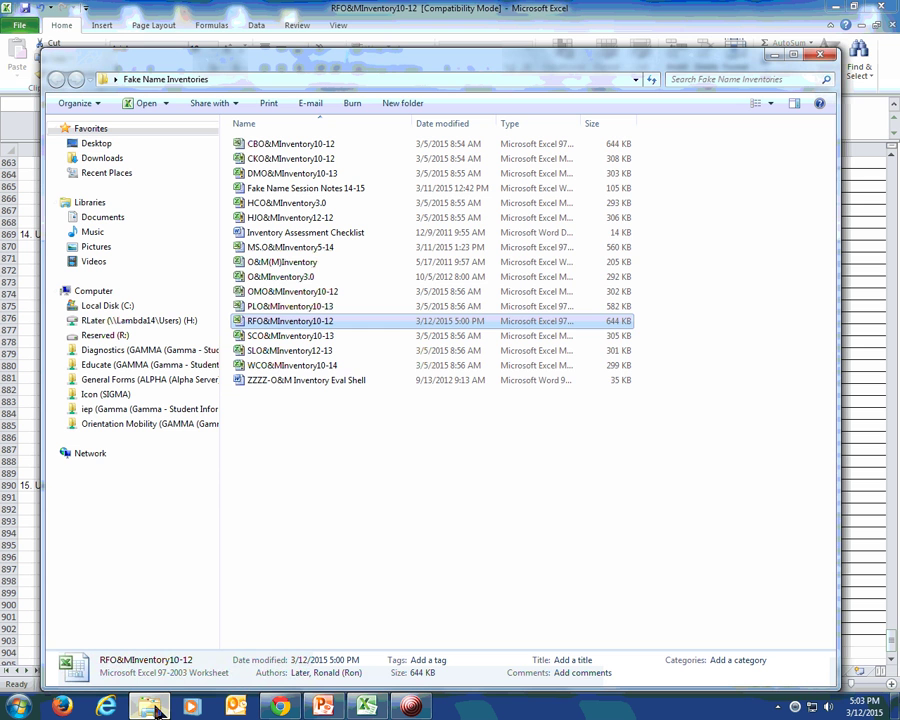
pyautogui.doubleClick(303, 381)
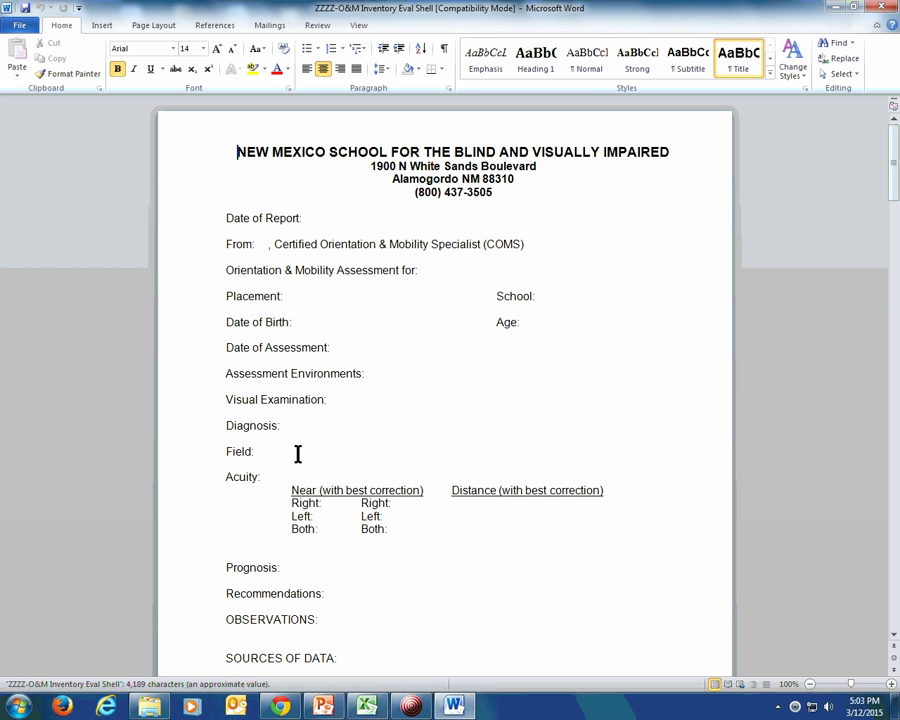
pyautogui.click(490, 192)
pyautogui.hotkey('ctrl', 'shift', 'Home')
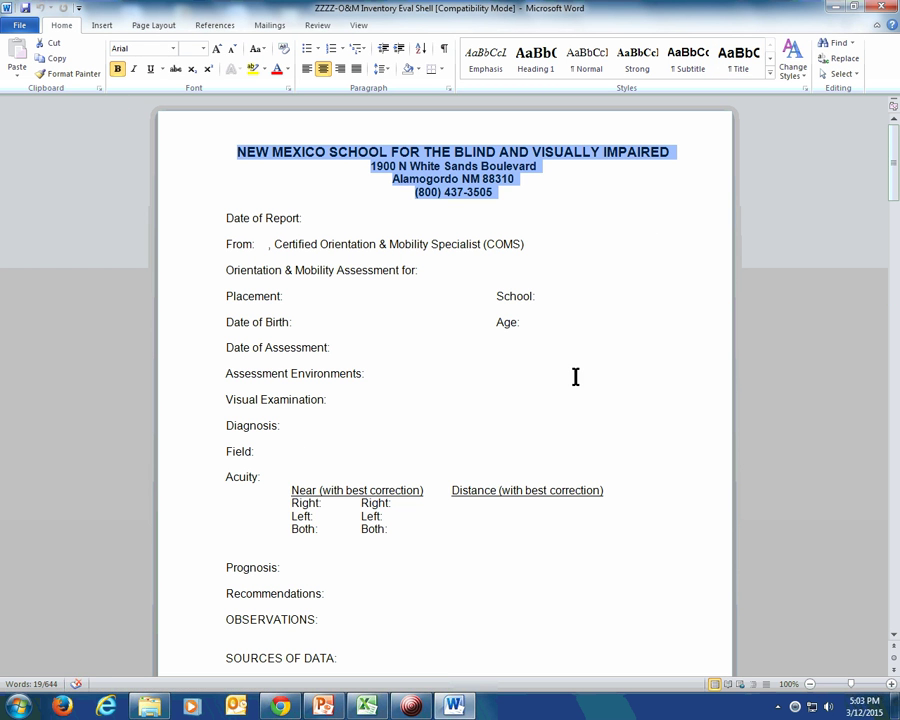
# - Review the evaluation shell's total, Concepts and Movement score placeholders and close the document
pyautogui.scroll(-6, 562, 448)
pyautogui.scroll(-5, 560, 449)
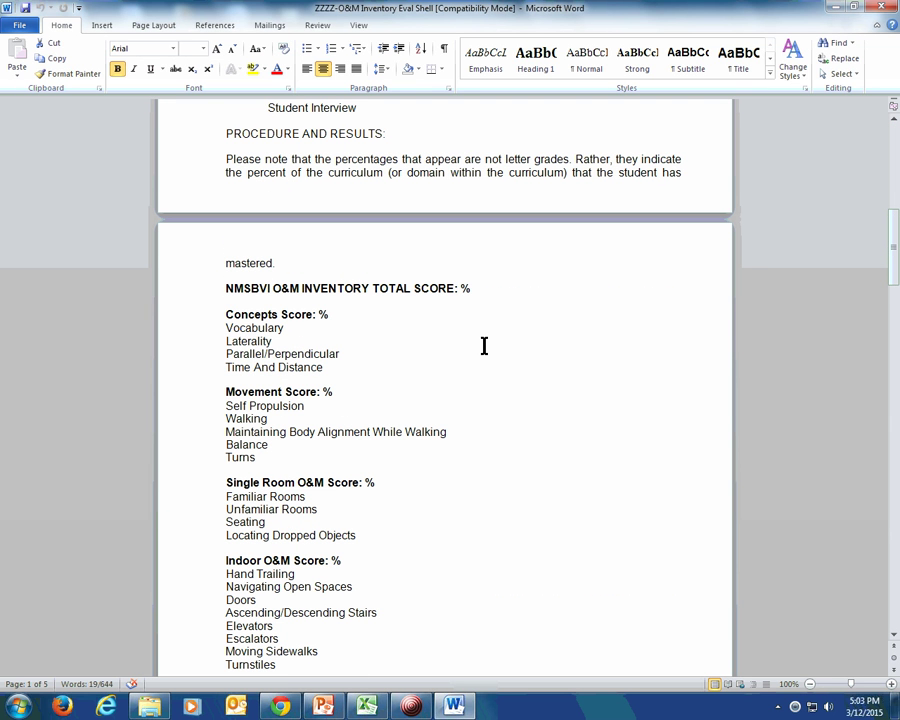
pyautogui.click(461, 286)
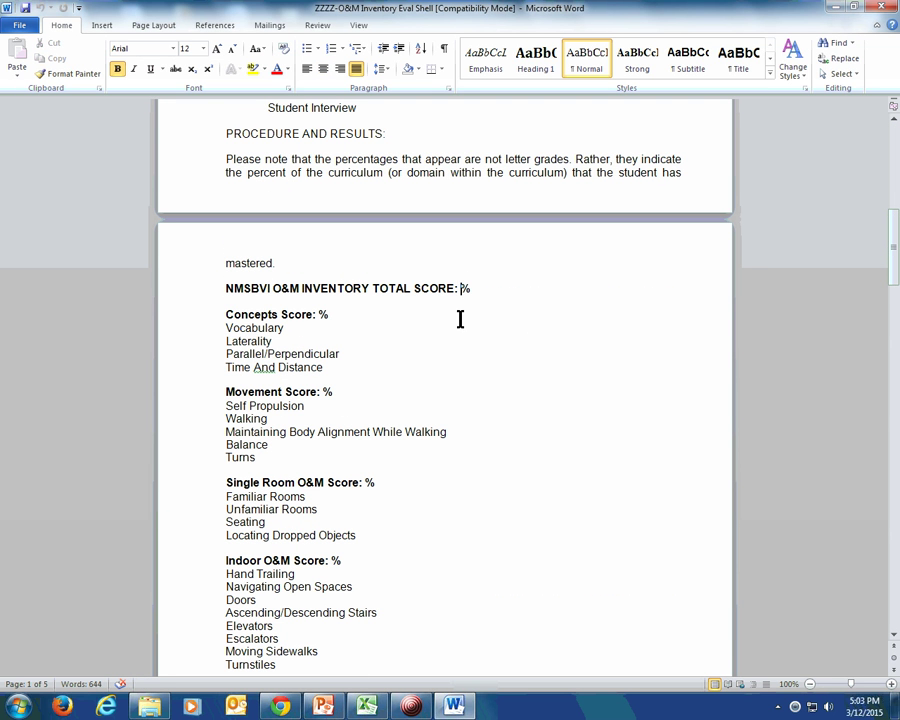
pyautogui.click(320, 314)
pyautogui.click(324, 393)
pyautogui.hotkey('alt', 'F4')
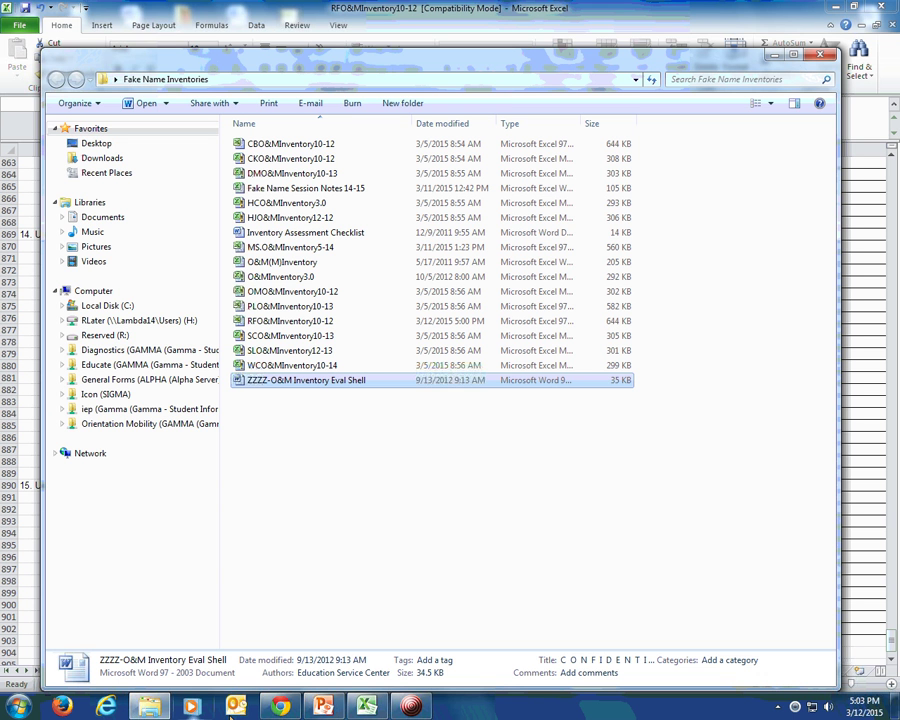
# - Switch to the Inventory Power Point presentation and view the "Why (10 continued)" slide comparing student scores
pyautogui.moveTo(422, 708)
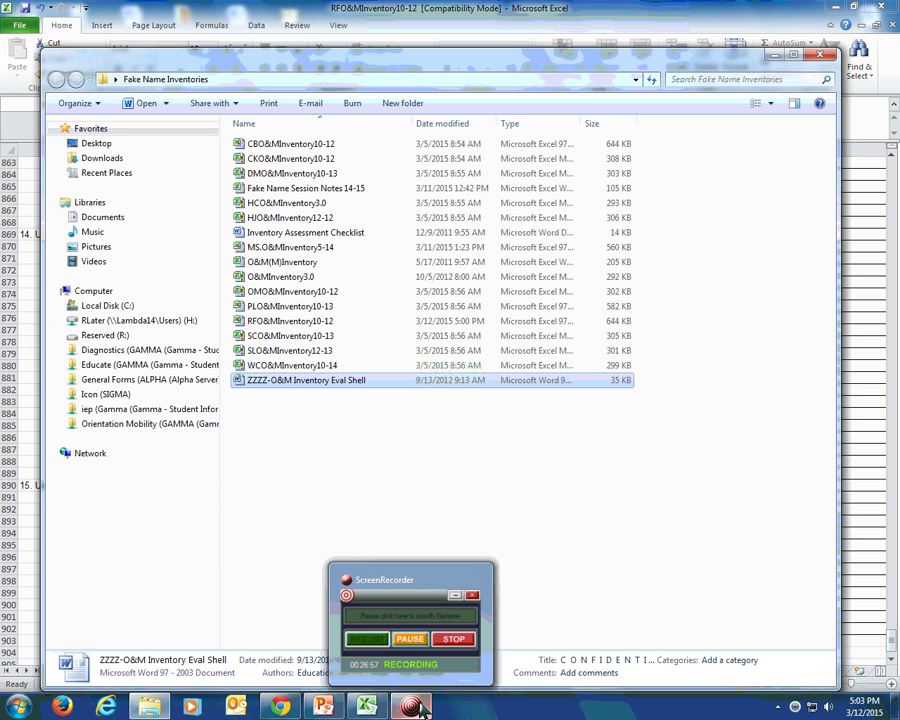
pyautogui.click(324, 708)
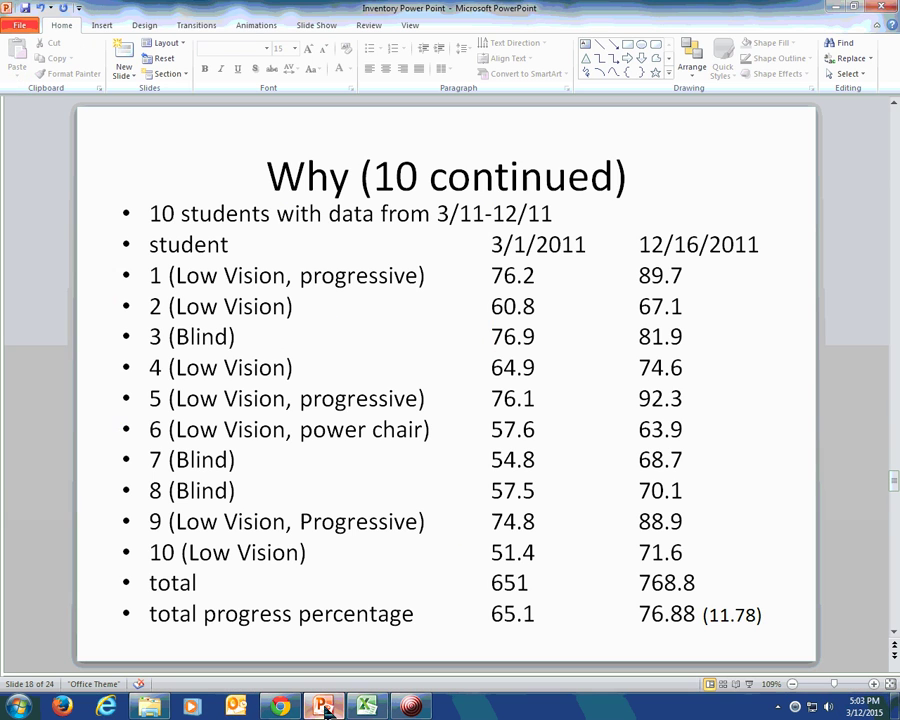
pyautogui.click(437, 400)
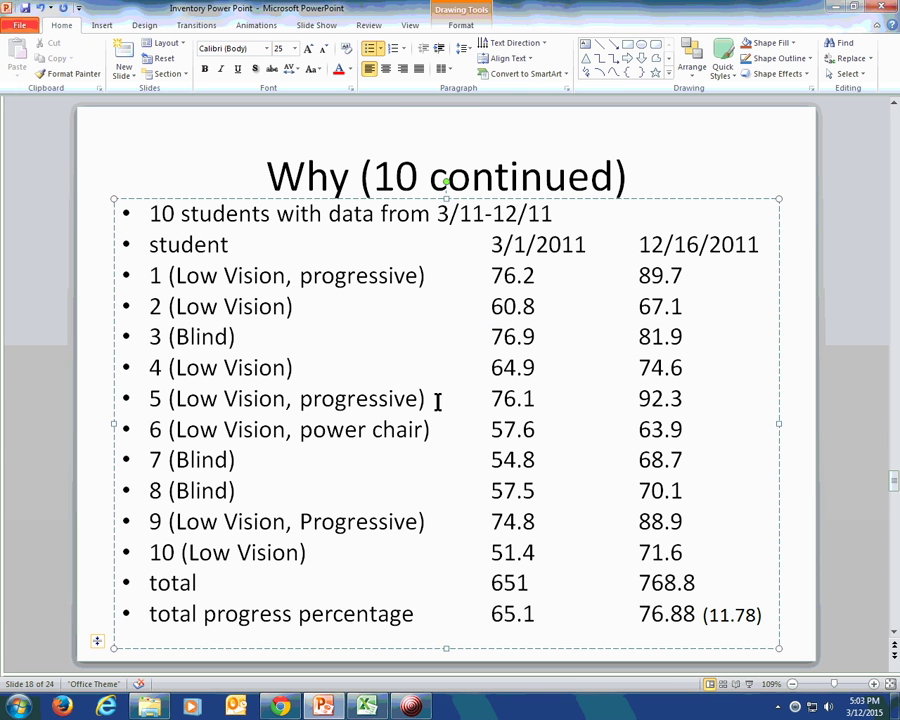
pyautogui.click(213, 150)
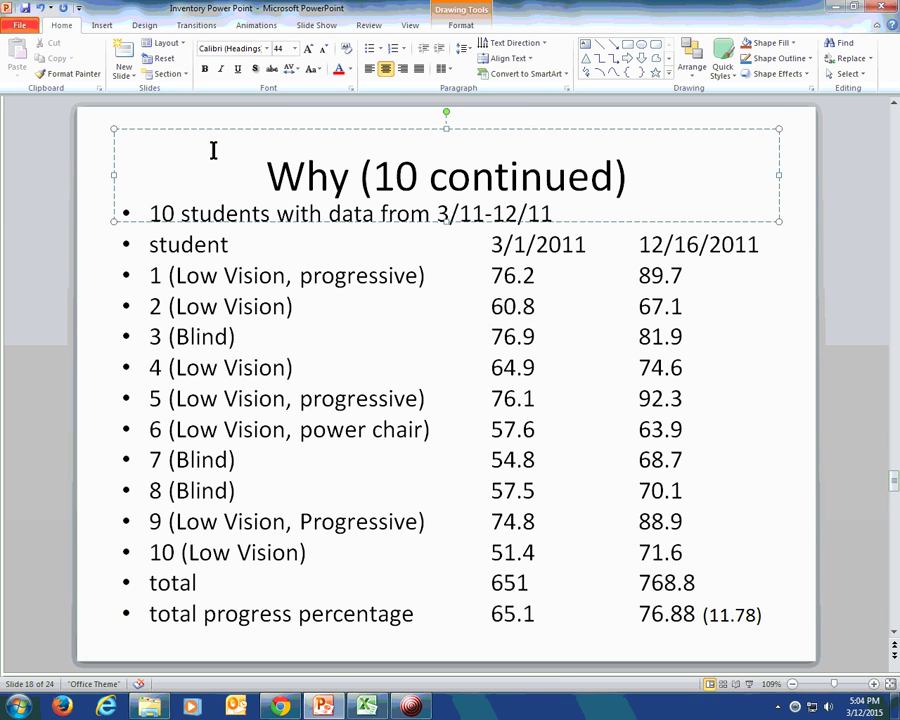
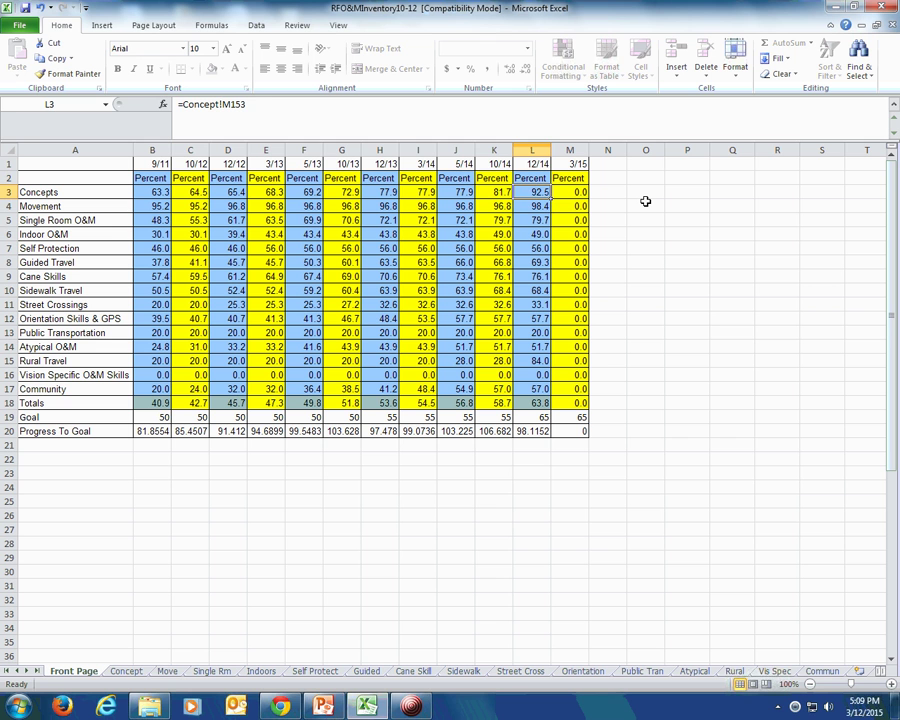
# - Step through the 12/14 domain percentages on the Front Page sheet from Movement down to Rural Travel
pyautogui.press('Down')
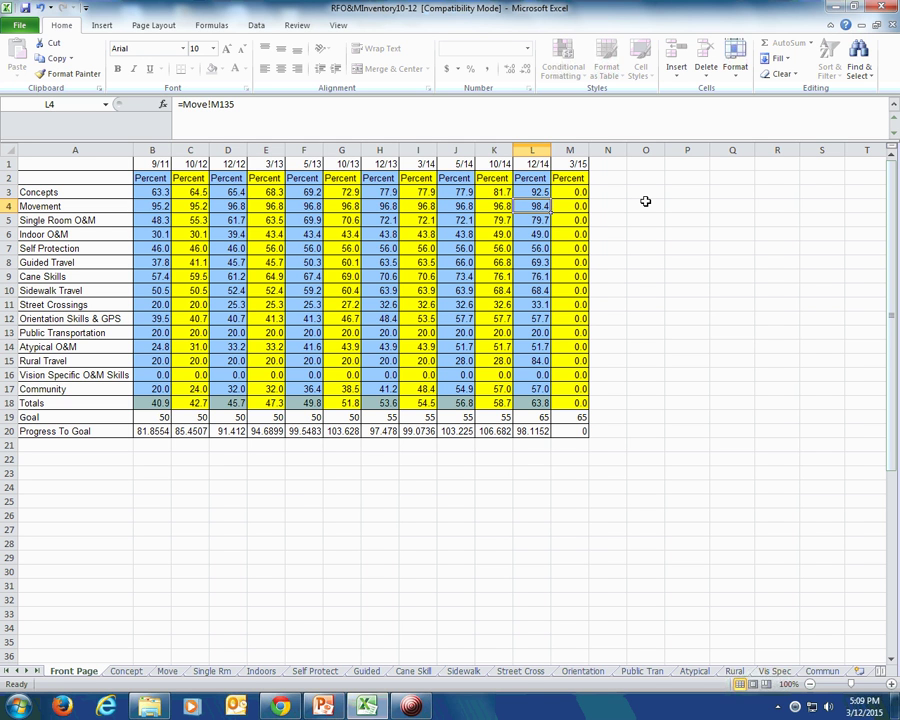
pyautogui.press('Down')
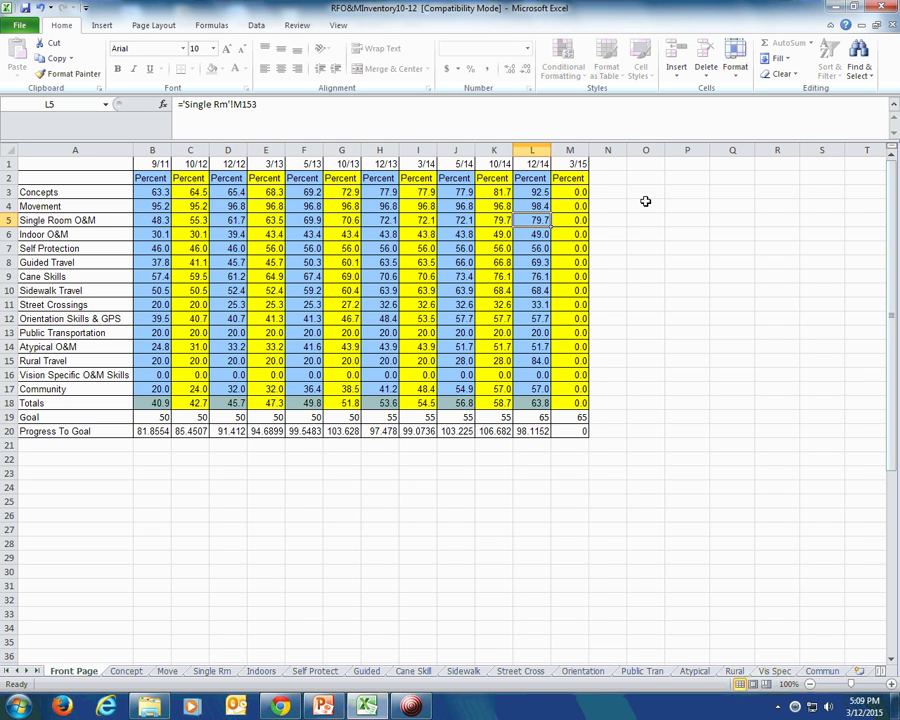
pyautogui.press('Down')
pyautogui.press('Down')
pyautogui.press('Down')
pyautogui.press('Down')
pyautogui.press('Down')
pyautogui.press('Down')
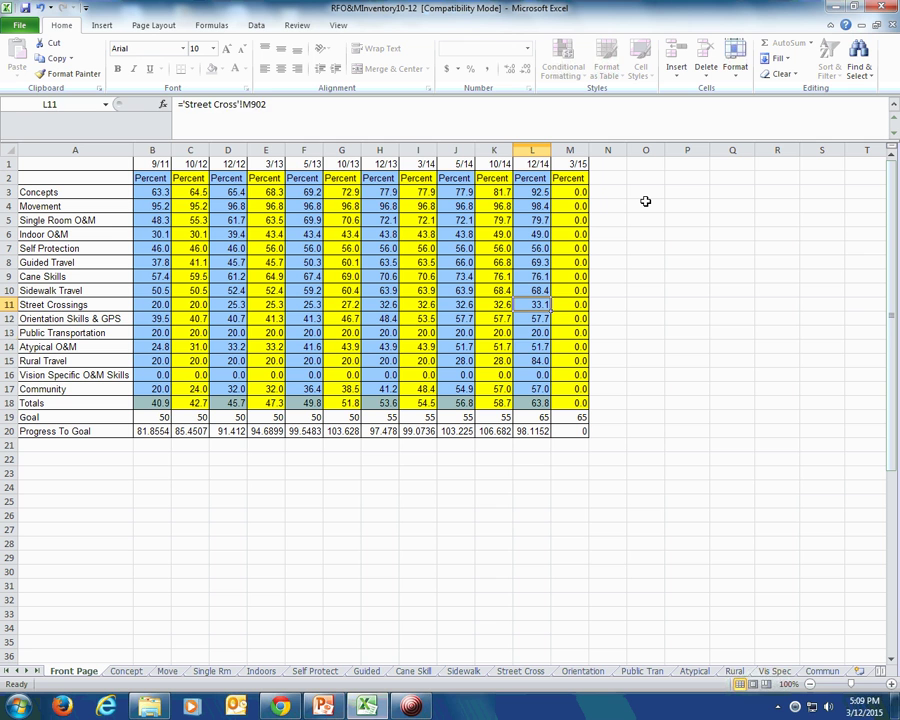
pyautogui.press('Down')
pyautogui.press('Down')
pyautogui.press('Down')
pyautogui.press('Down')
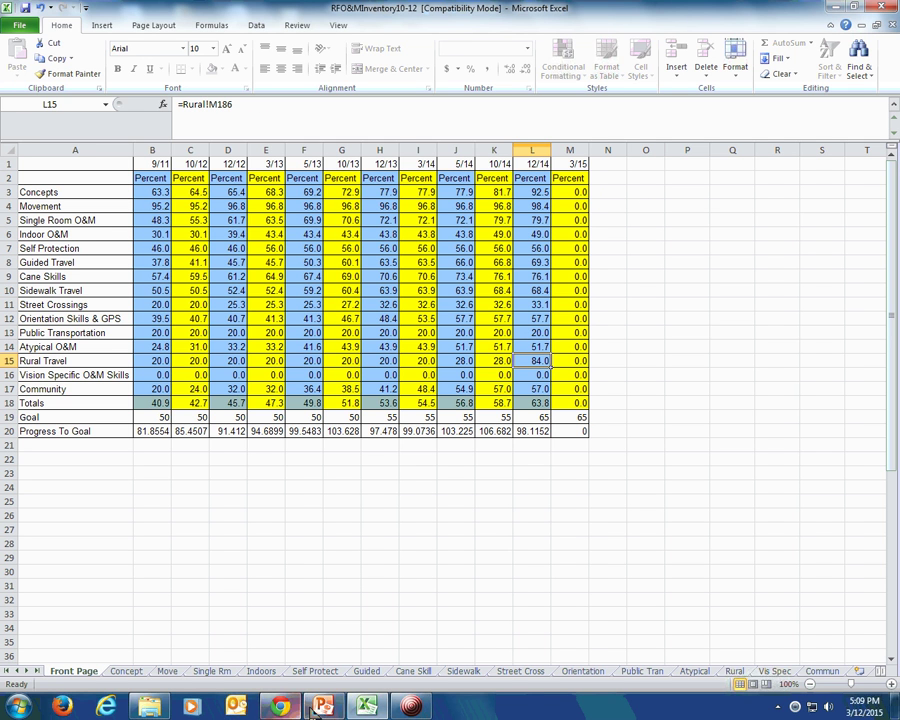
# - Show the presentation's Evaluations slide, and reopen the ZZZZ-O&M Inventory Eval Shell document at its total score section
pyautogui.hotkey('alt', 'Tab')
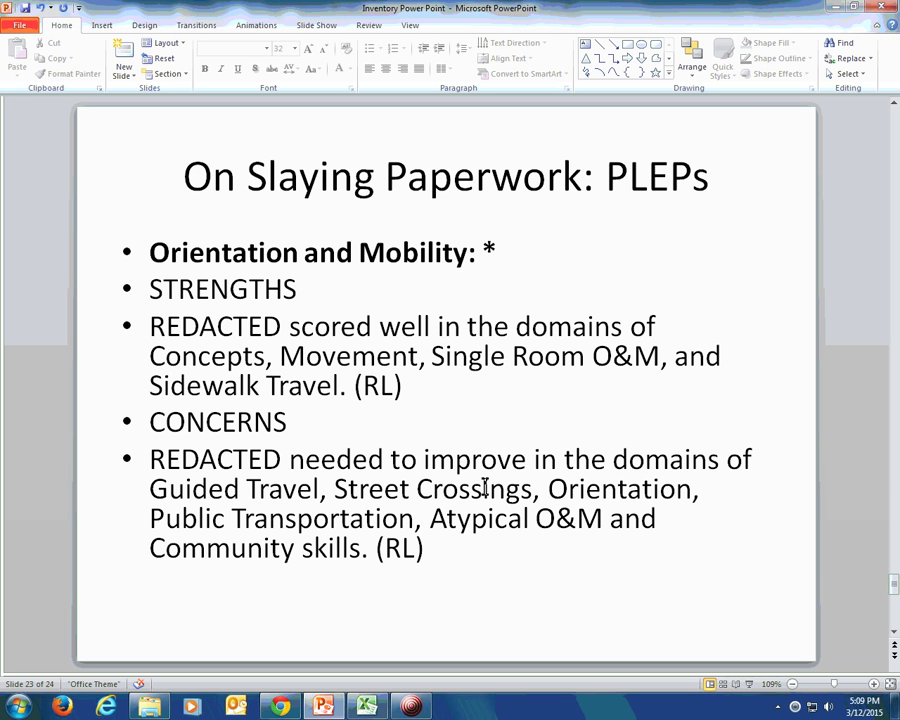
pyautogui.scroll(-1, 485, 487)
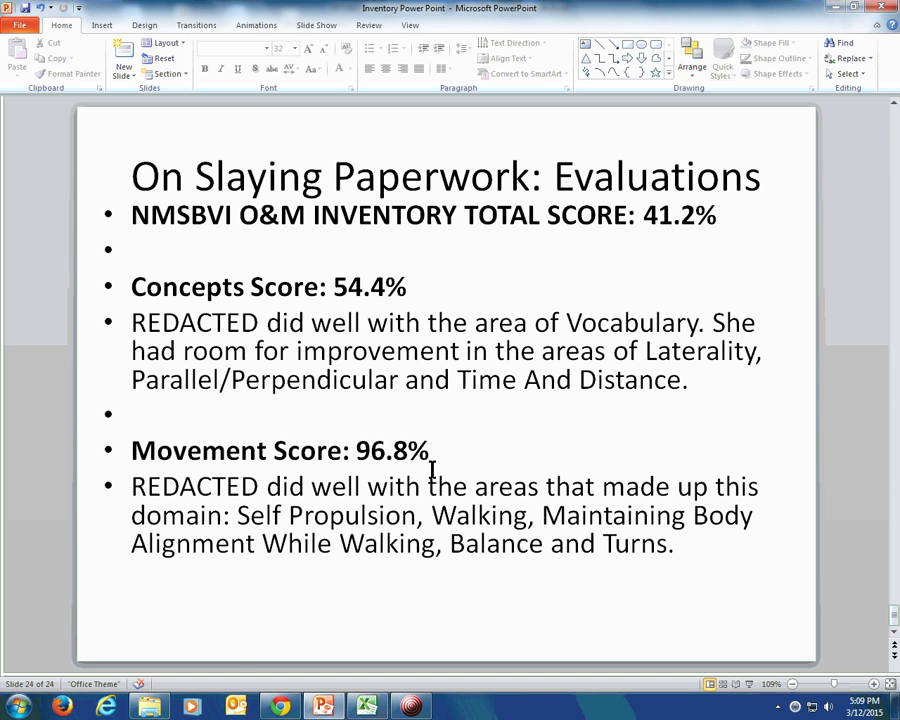
pyautogui.click(148, 706)
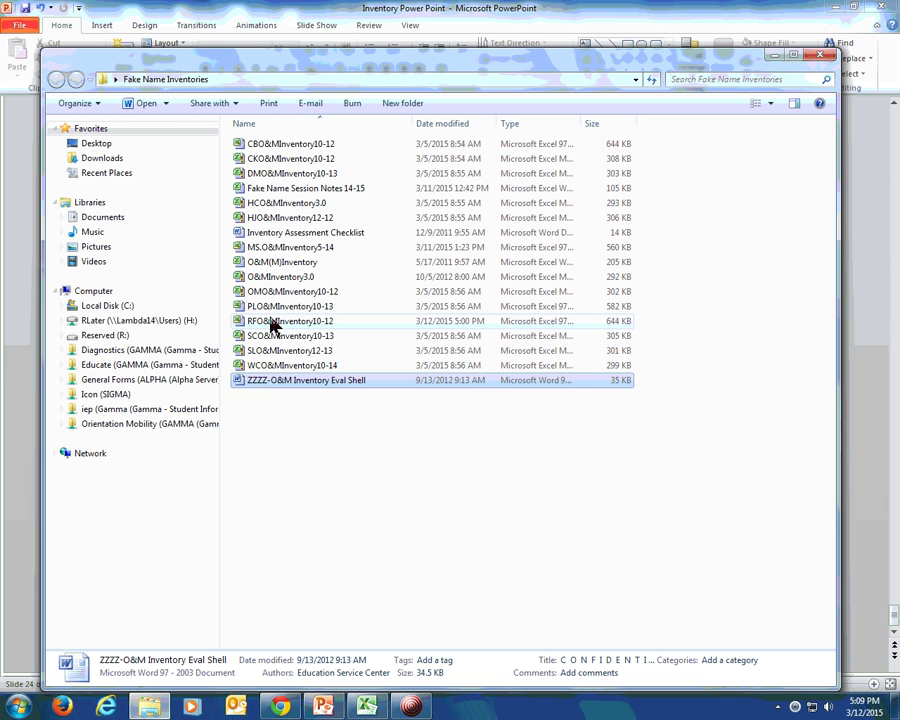
pyautogui.doubleClick(268, 380)
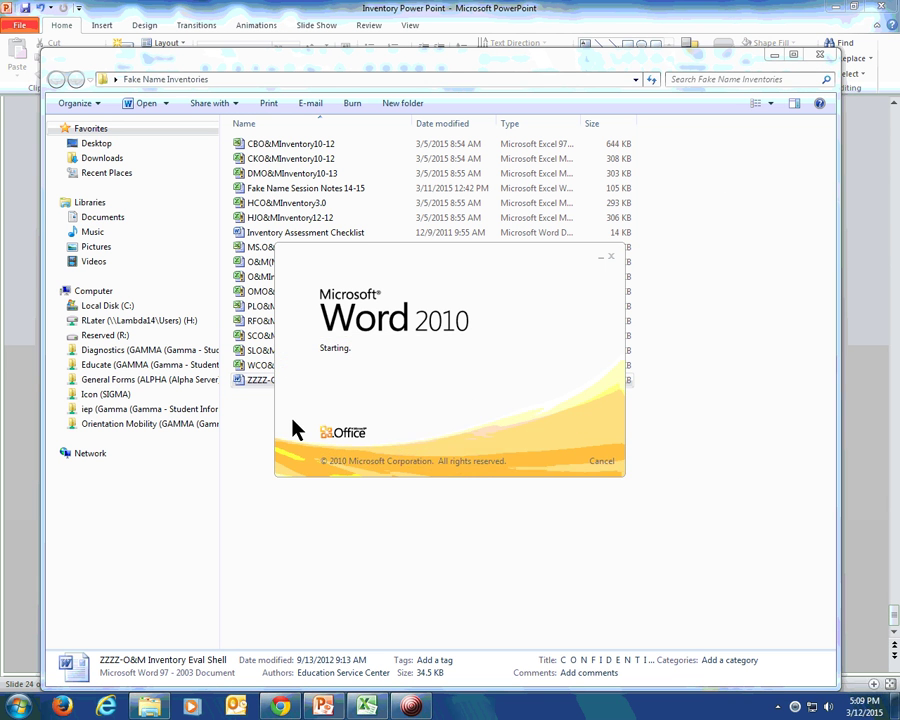
pyautogui.scroll(-3, 288, 425)
pyautogui.scroll(-9, 286, 433)
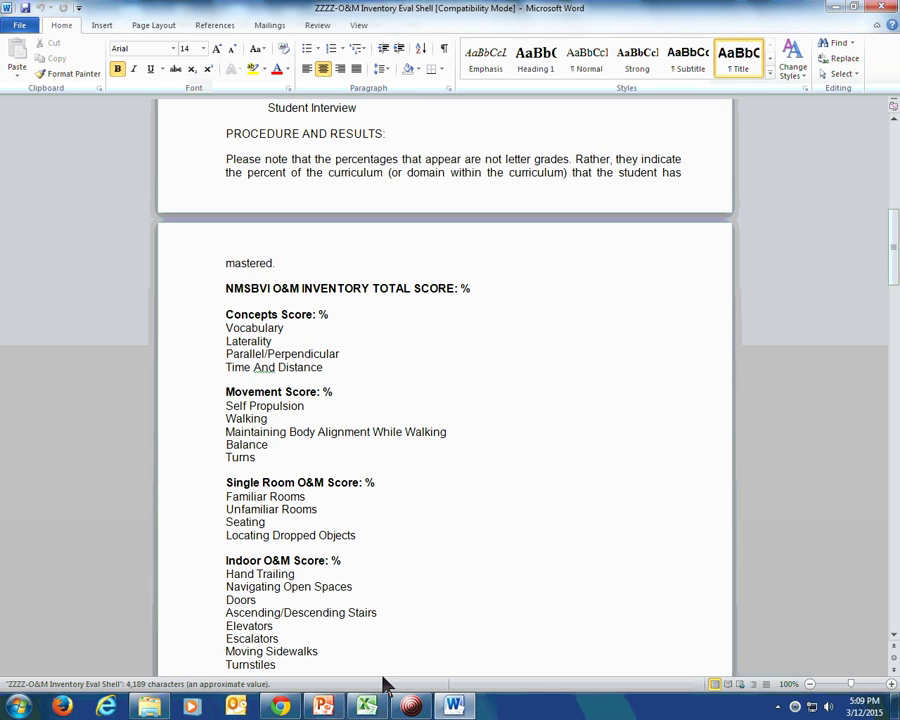
# - Arrange the RFO&MInventory10-12 workbook beside the evaluation shell and enter 92.5 as the Concepts Score percentage
pyautogui.click(366, 704)
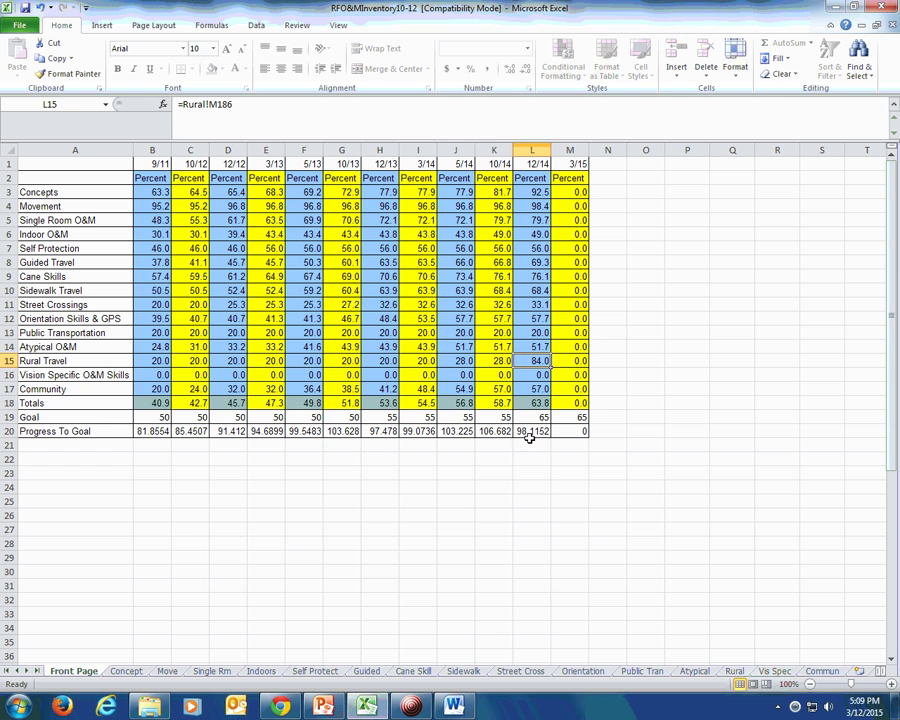
pyautogui.click(857, 7)
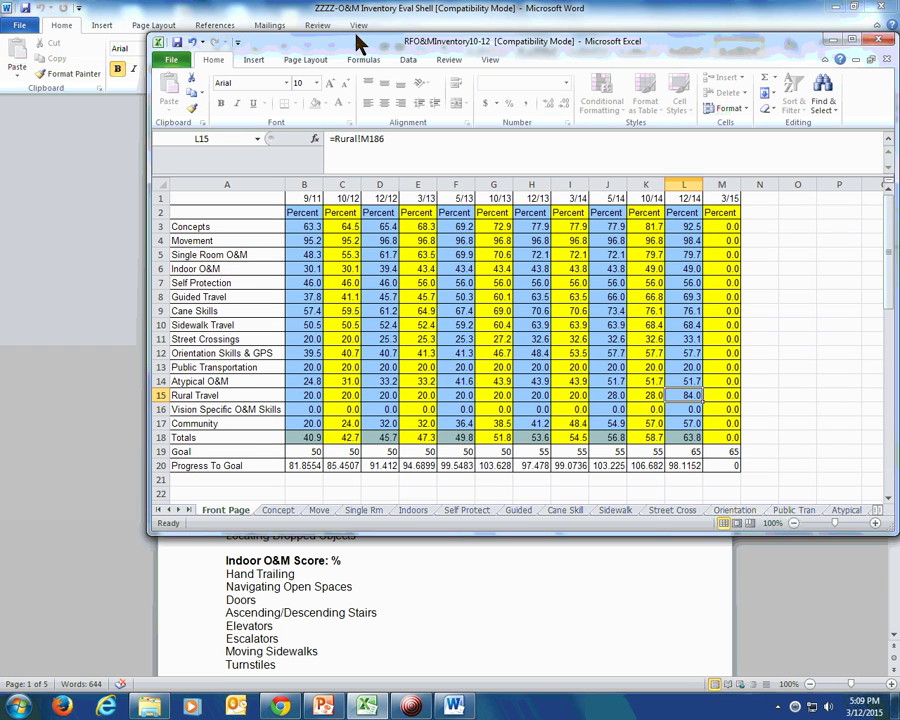
pyautogui.click(857, 7)
pyautogui.moveTo(472, 57); pyautogui.dragTo(393, 34)
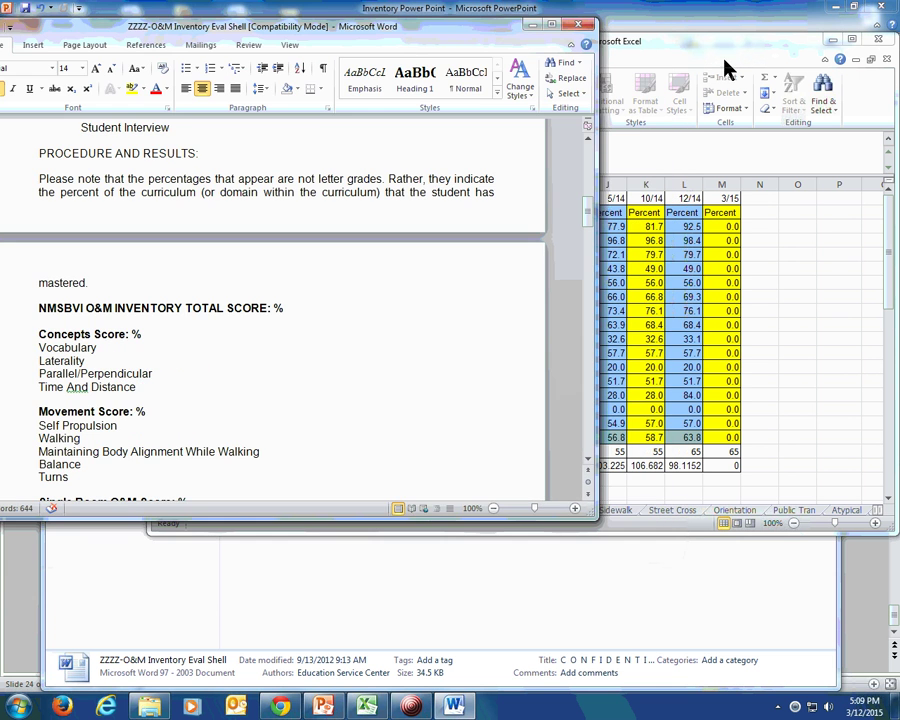
pyautogui.moveTo(690, 48); pyautogui.dragTo(862, 38)
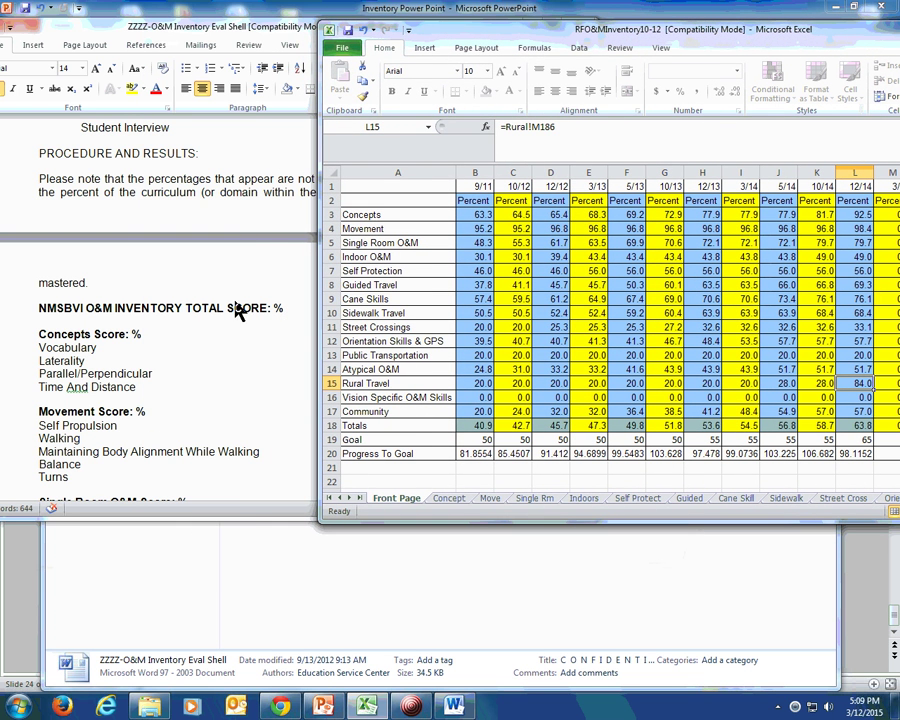
pyautogui.click(136, 336)
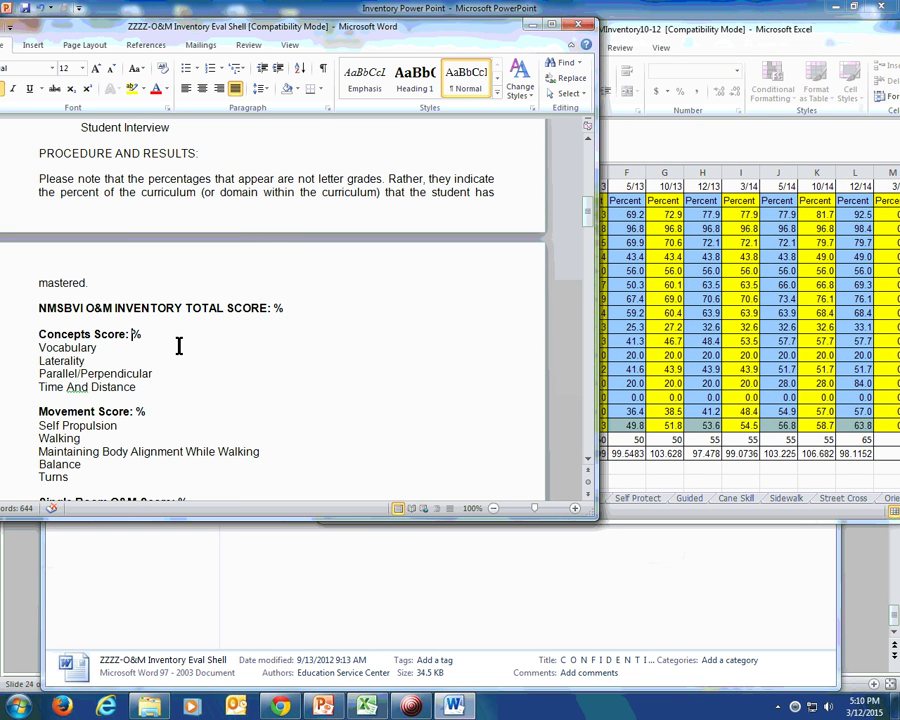
pyautogui.write('92.5')
# - On the Concept sheet, check the third data set's averages for Vocabulary, Laterality, Parallel/Perpendicular, and Time and Distance
pyautogui.click(686, 517)
pyautogui.click(449, 497)
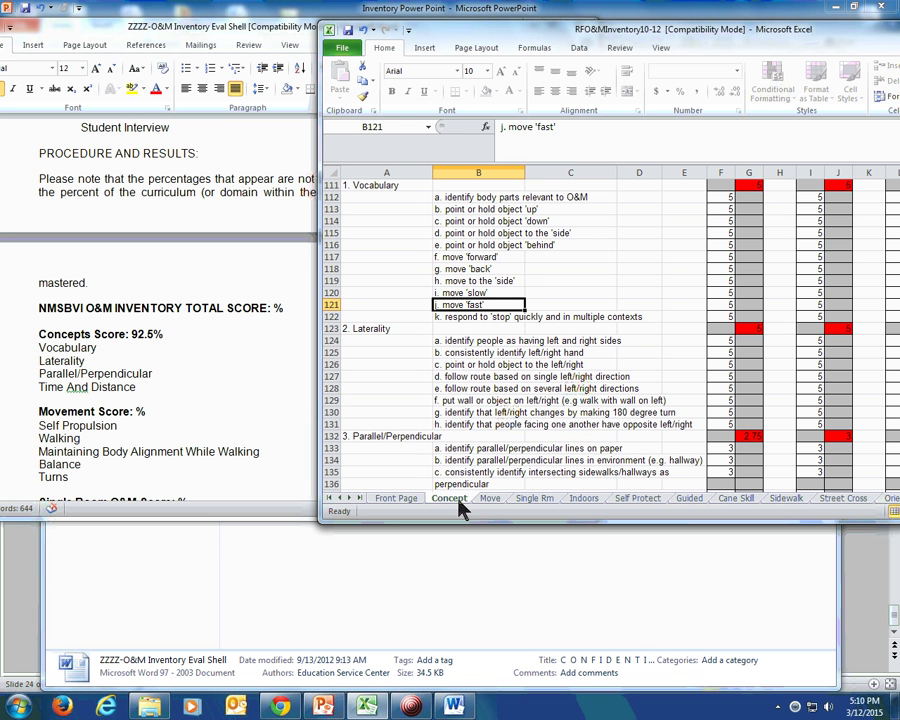
pyautogui.scroll(-1, 560, 300)
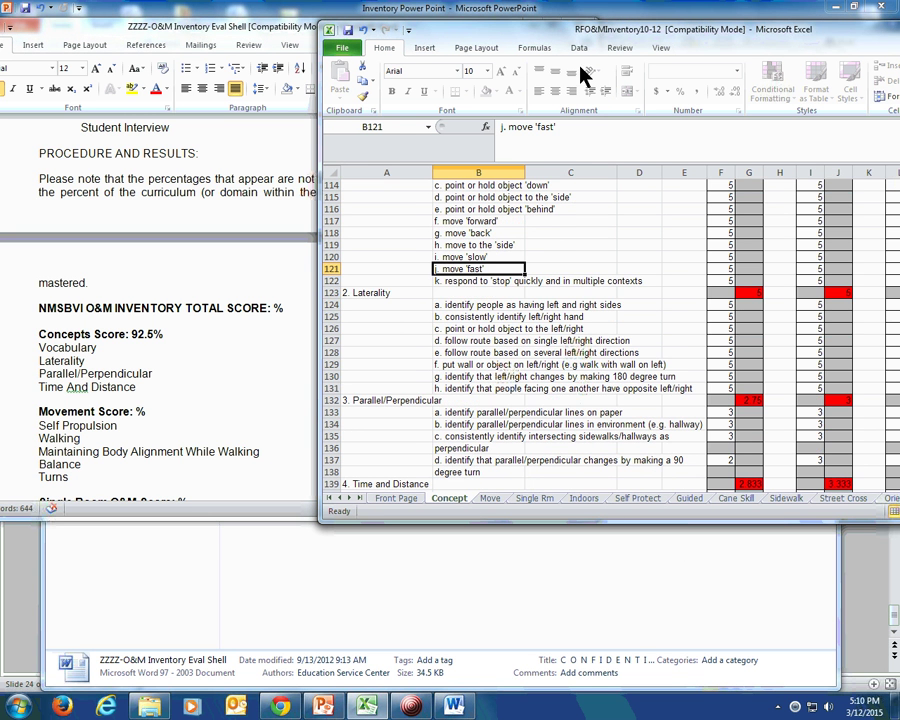
pyautogui.moveTo(647, 34); pyautogui.dragTo(380, 82)
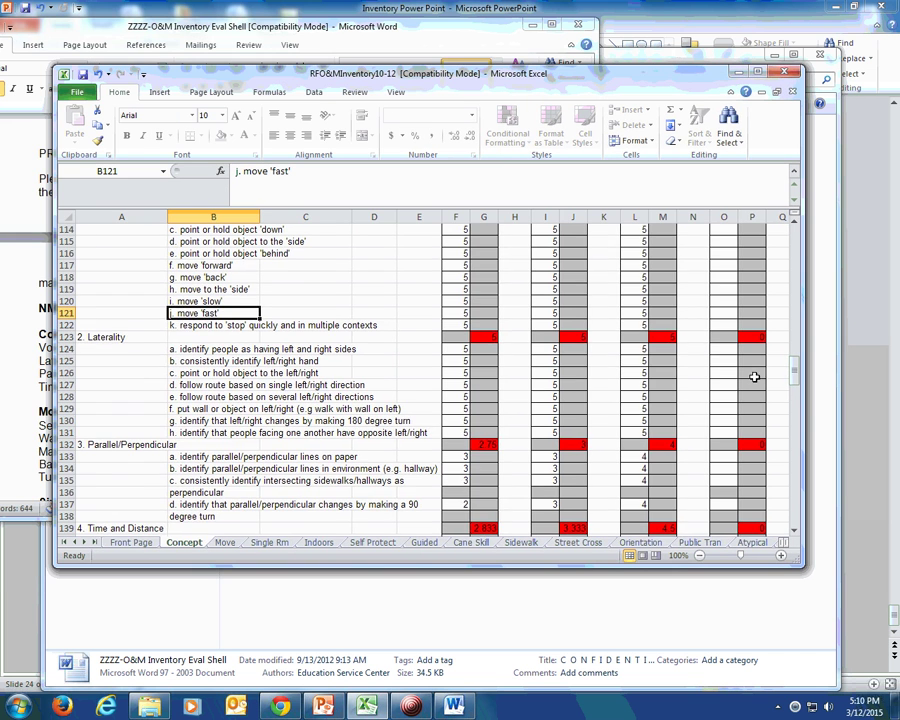
pyautogui.moveTo(797, 374)
pyautogui.mouseDown()
pyautogui.moveTo(797, 365)
pyautogui.moveTo(797, 374)
pyautogui.mouseUp()
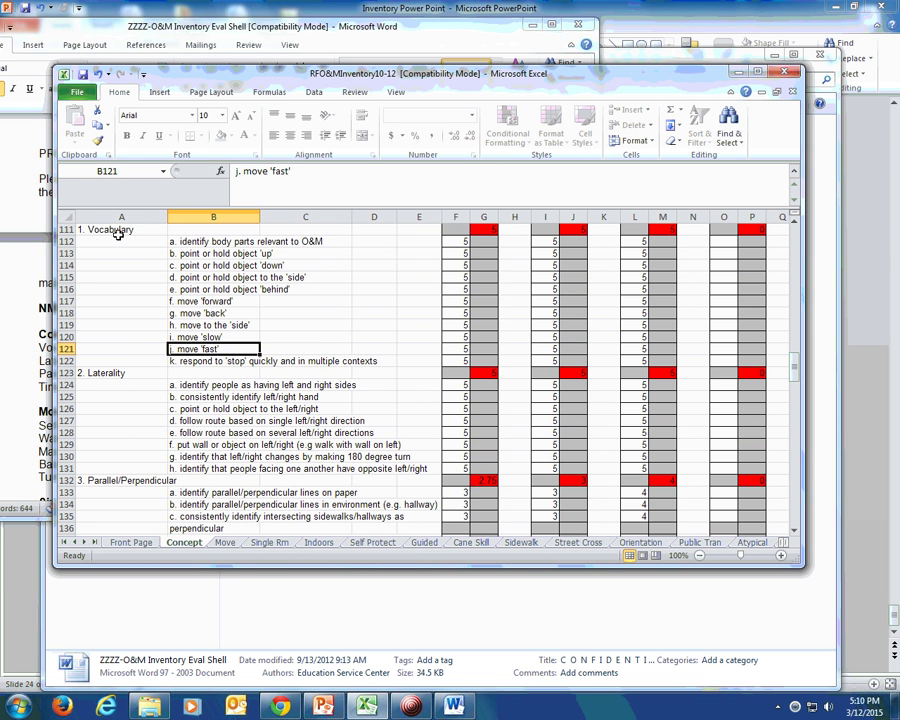
pyautogui.click(663, 229)
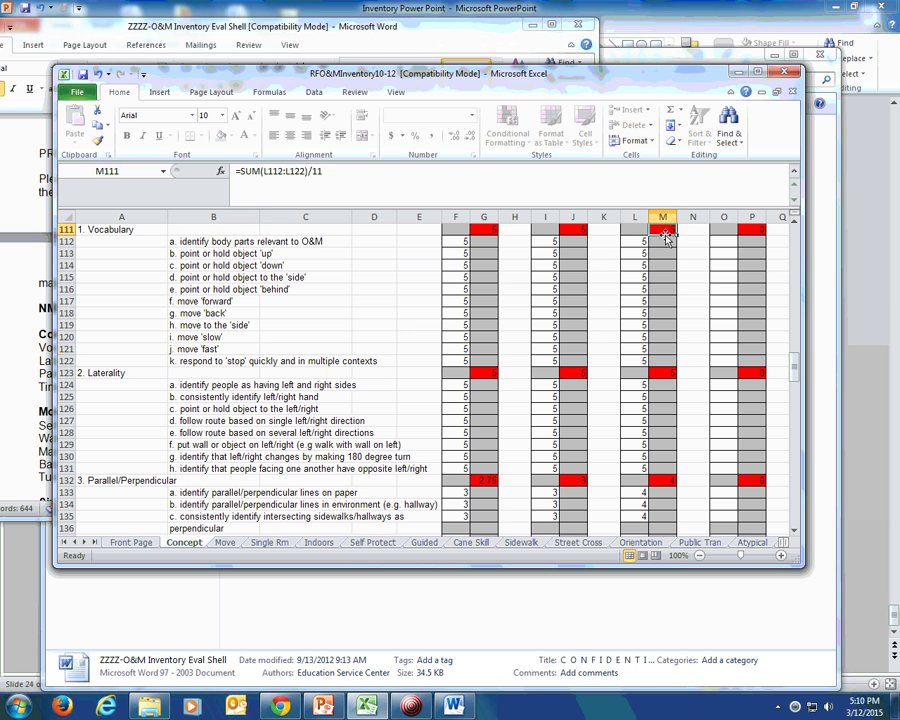
pyautogui.click(660, 372)
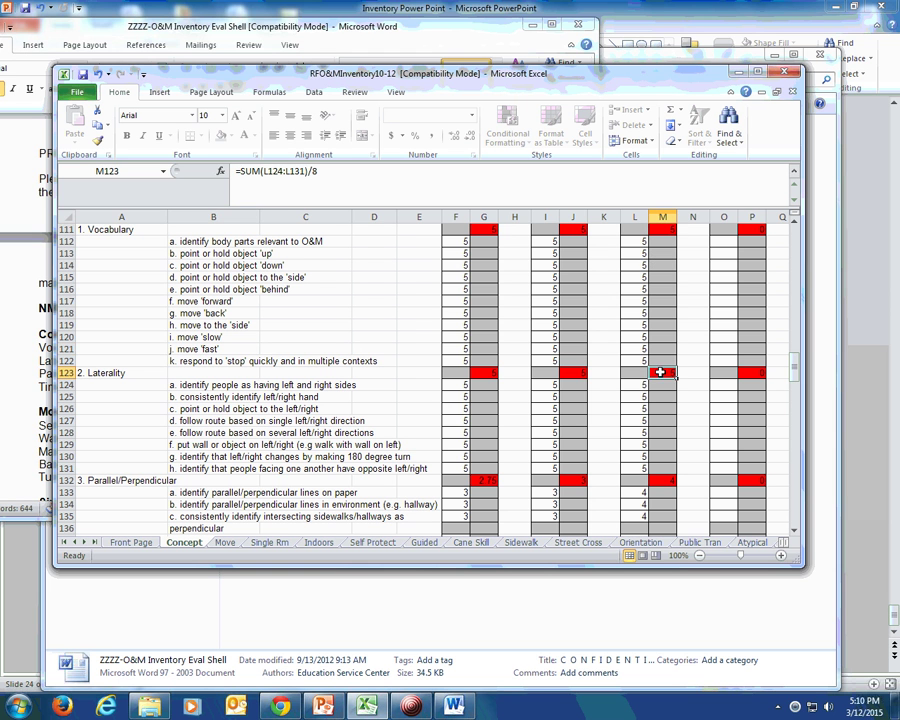
pyautogui.click(663, 480)
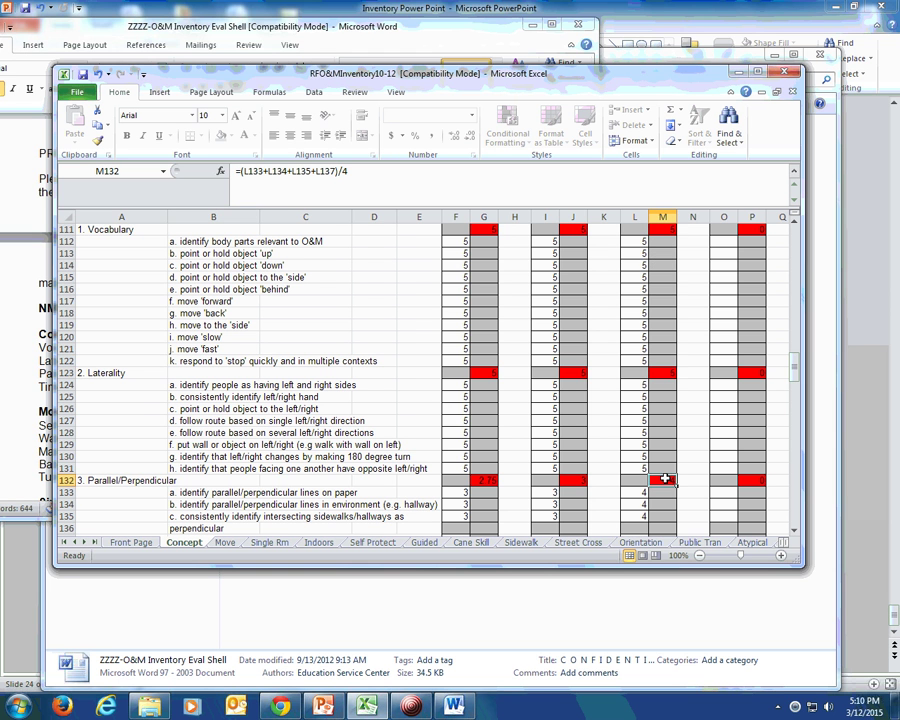
pyautogui.scroll(-1, 628, 463)
pyautogui.scroll(-1, 628, 463)
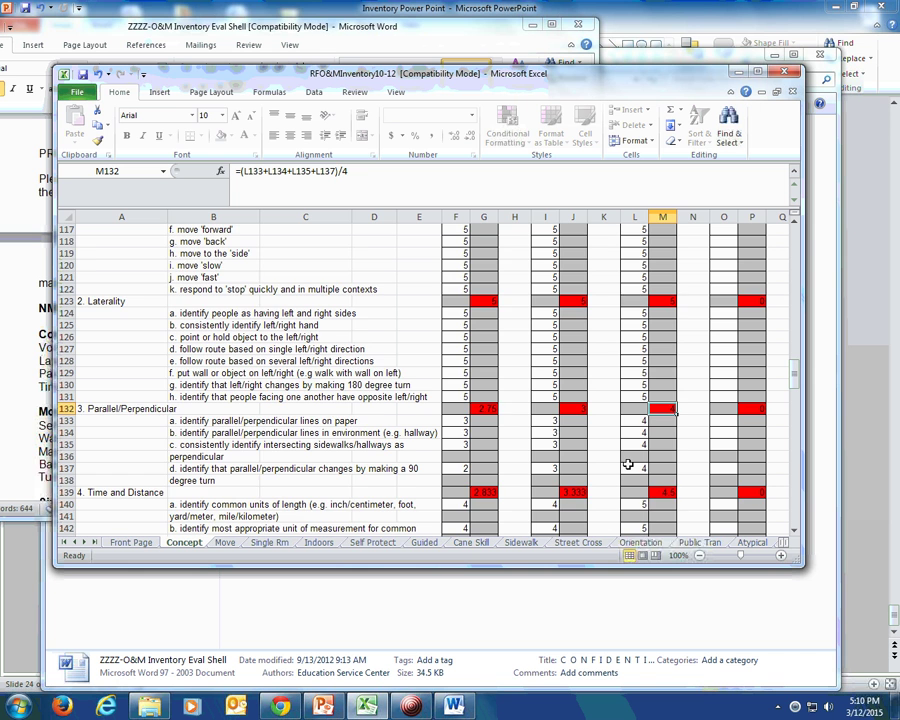
pyautogui.scroll(-1, 628, 463)
pyautogui.click(662, 456)
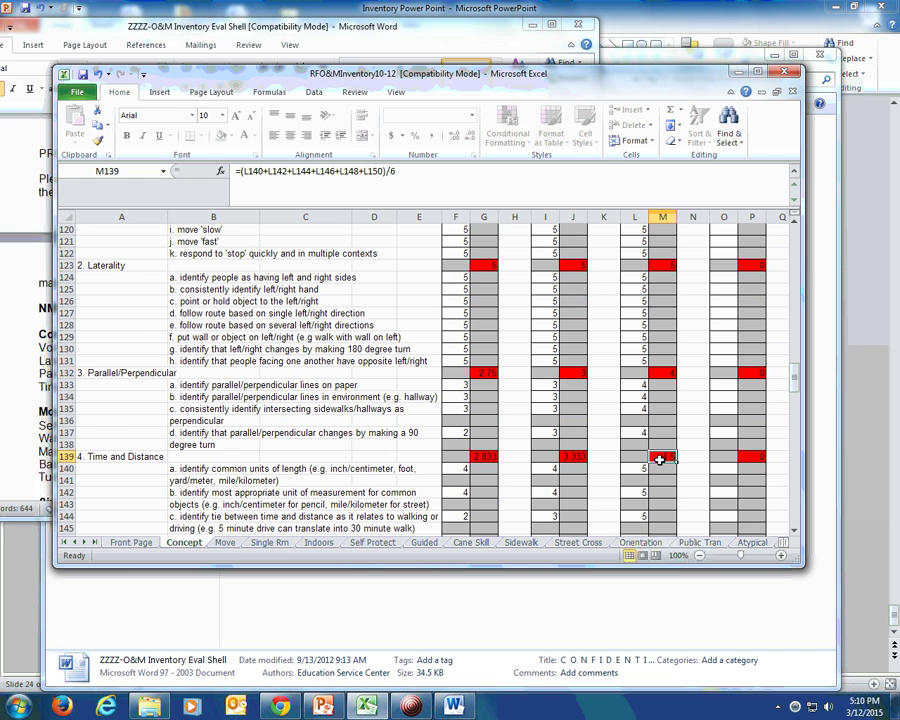
# - In the evaluation shell's Concepts section, insert "Student does well with the skills that make up the areas of" before Vocabulary
pyautogui.click(10, 305)
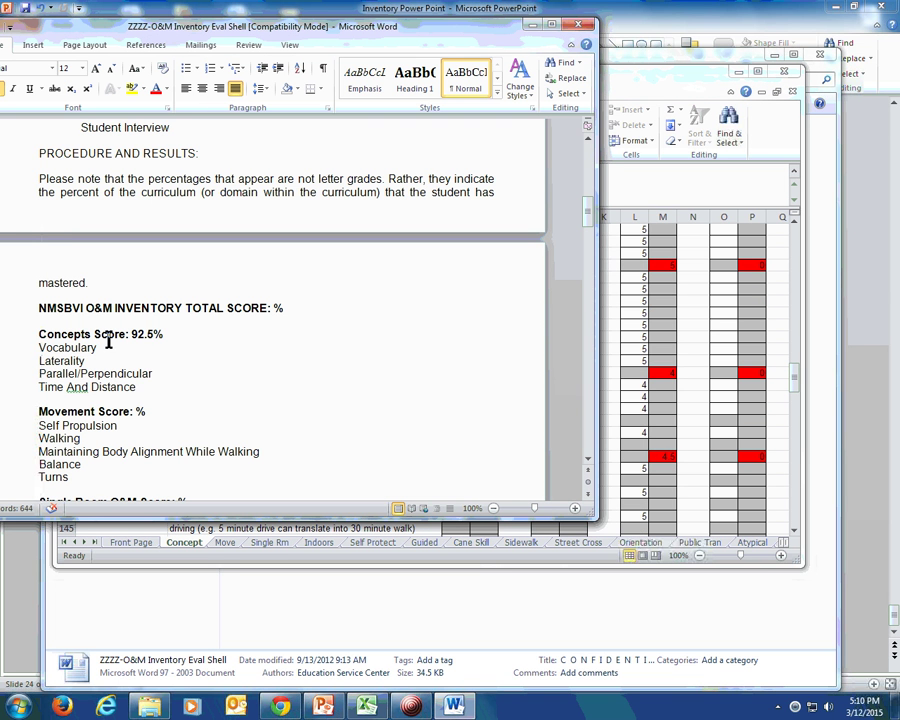
pyautogui.click(38, 347)
pyautogui.write('Student ')
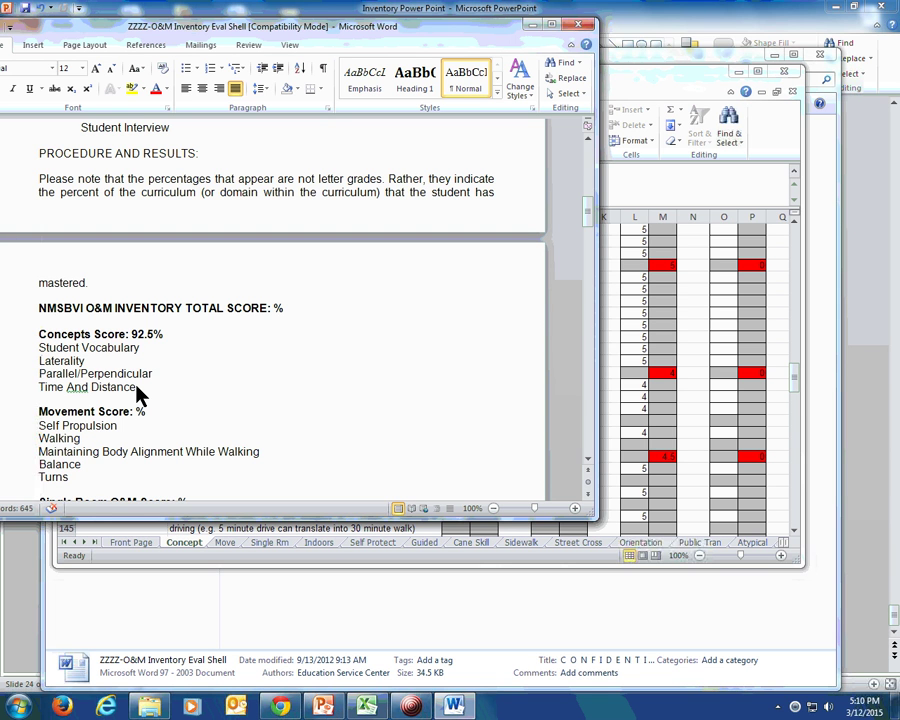
pyautogui.write('does well iw')
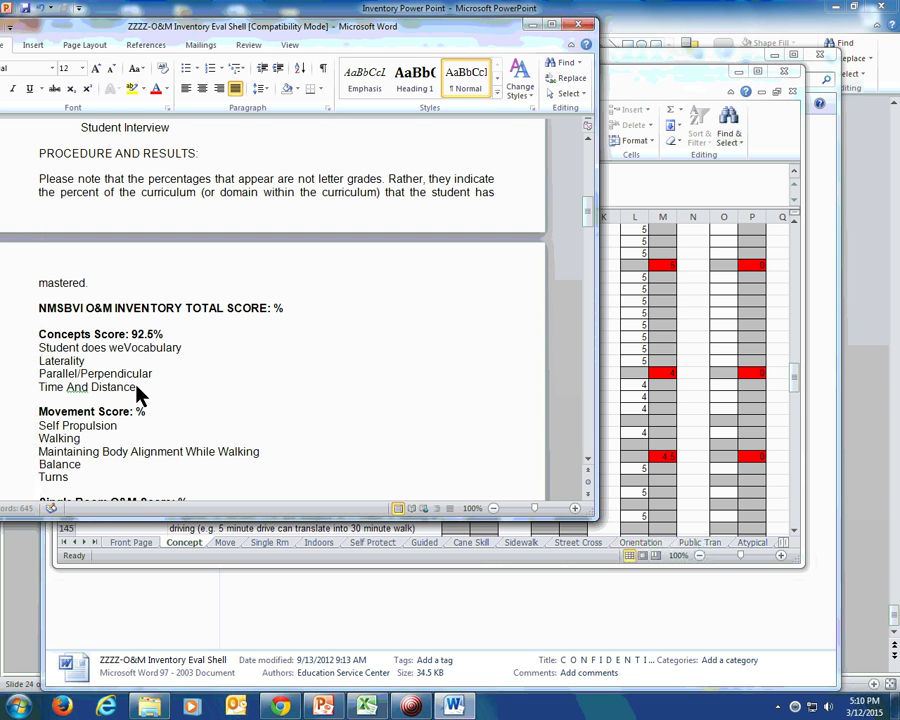
pyautogui.press('BackSpace')
pyautogui.press('BackSpace')
pyautogui.write('with the skil')
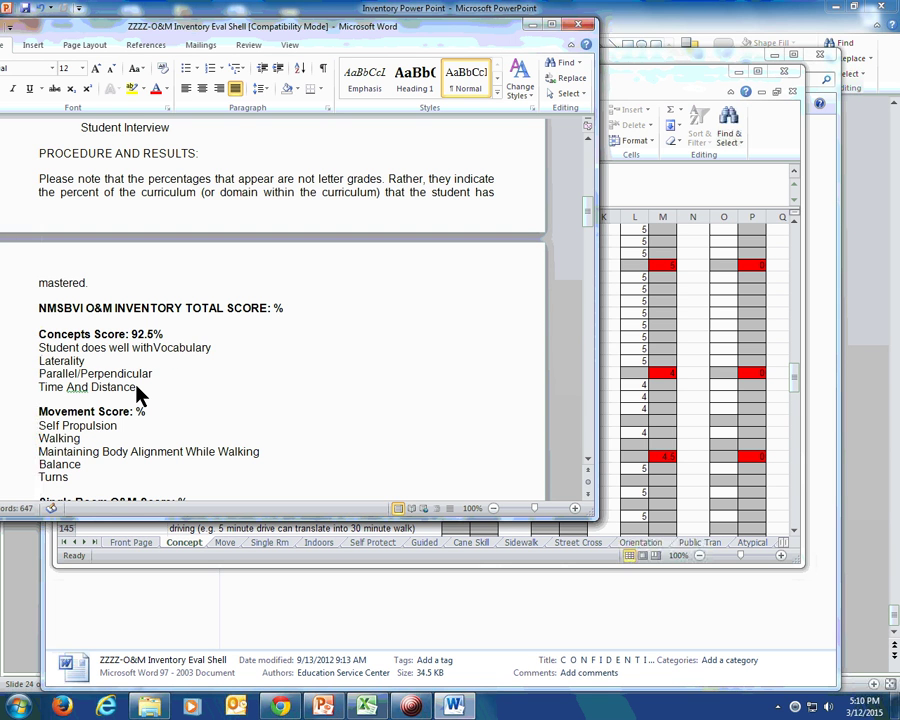
pyautogui.write('ls that make up the ')
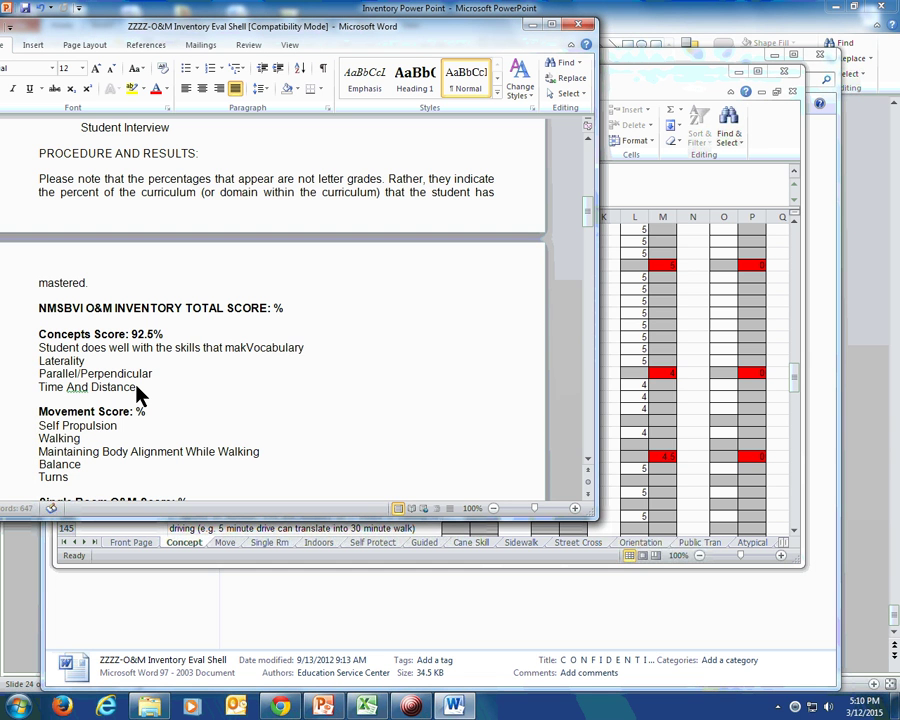
pyautogui.write('areas of')
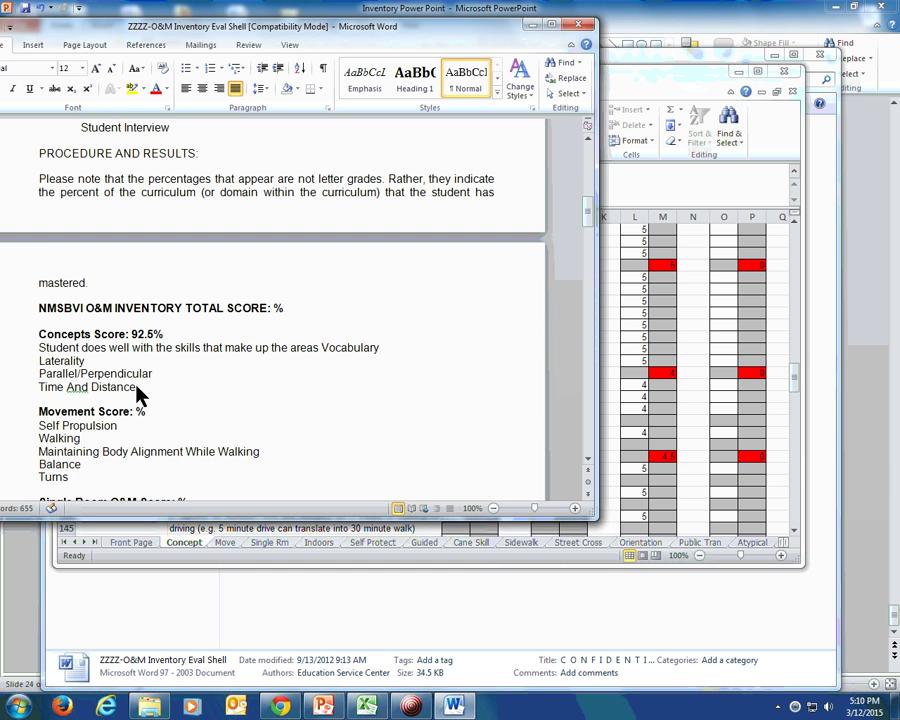
# - Join Laterality, Parallel/Perpendicular, "and" Time And Distance onto the Vocabulary line as one comma-separated sentence ending with a period
pyautogui.click(38, 361)
pyautogui.press('BackSpace')
pyautogui.write(', Laterality')
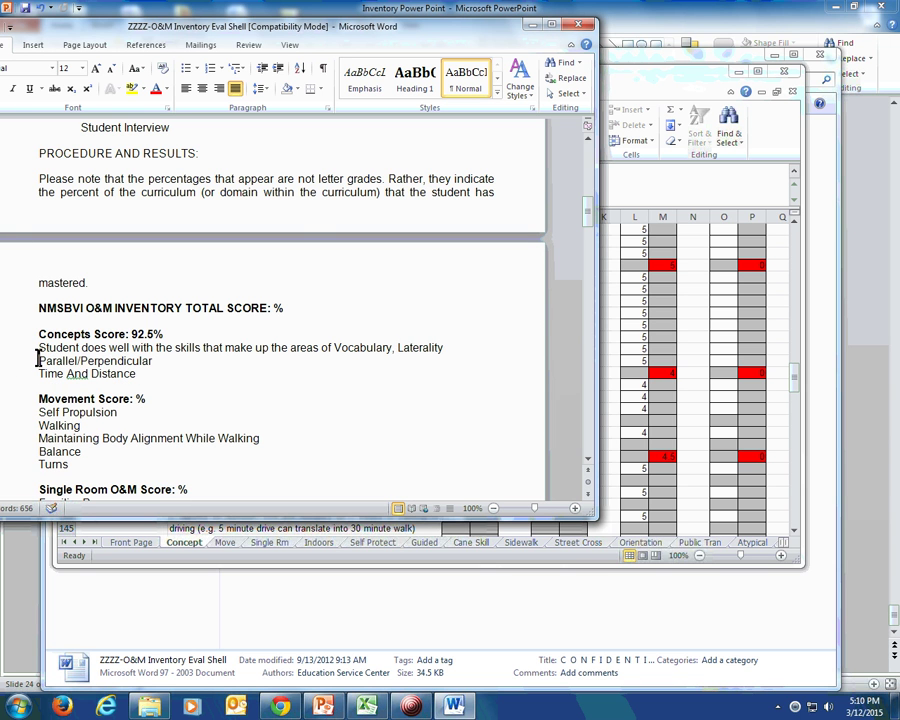
pyautogui.click(38, 359)
pyautogui.press('BackSpace')
pyautogui.write(',')
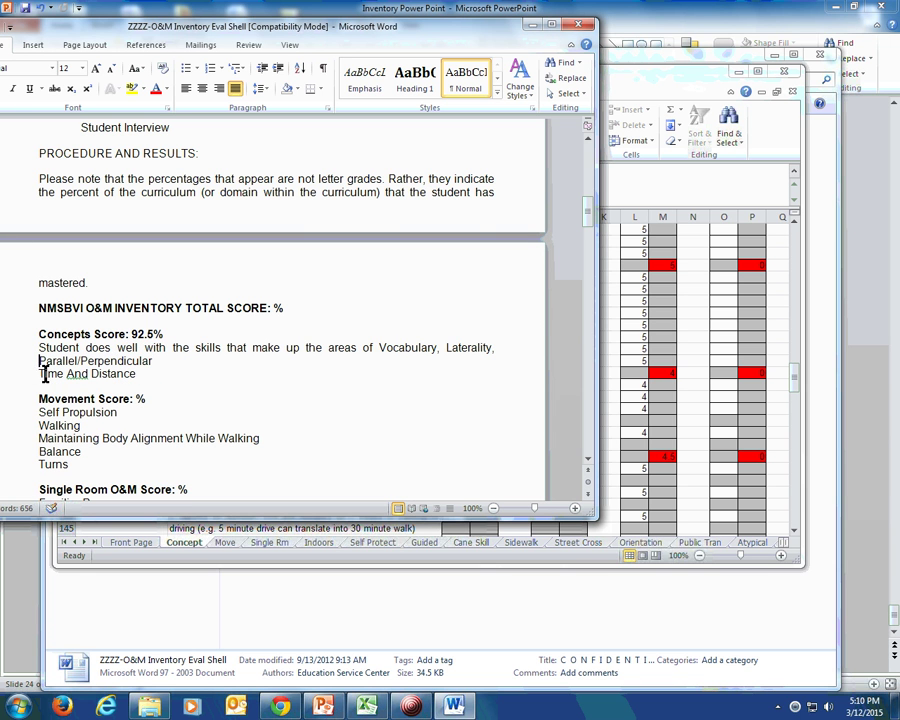
pyautogui.click(38, 373)
pyautogui.press('BackSpace')
pyautogui.write('and Time And Distance')
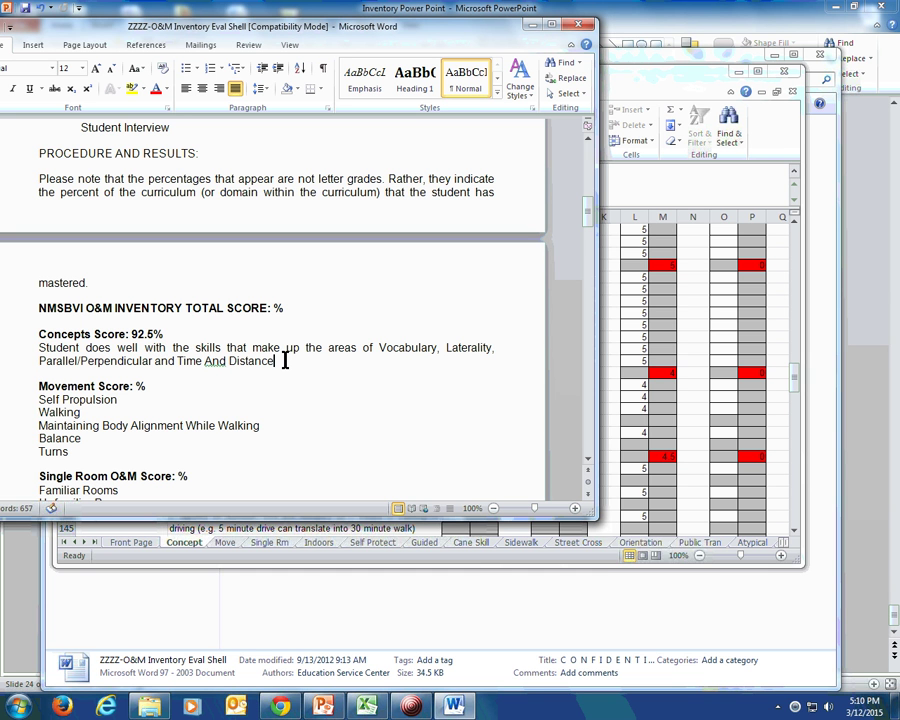
pyautogui.write('.')
# - Look up the 12/14 Indoor O&M percentage on the Front Page sheet, enter 49.0 as the shell's Indoor O&M Score, and return to the workbook
pyautogui.click(139, 545)
pyautogui.click(137, 545)
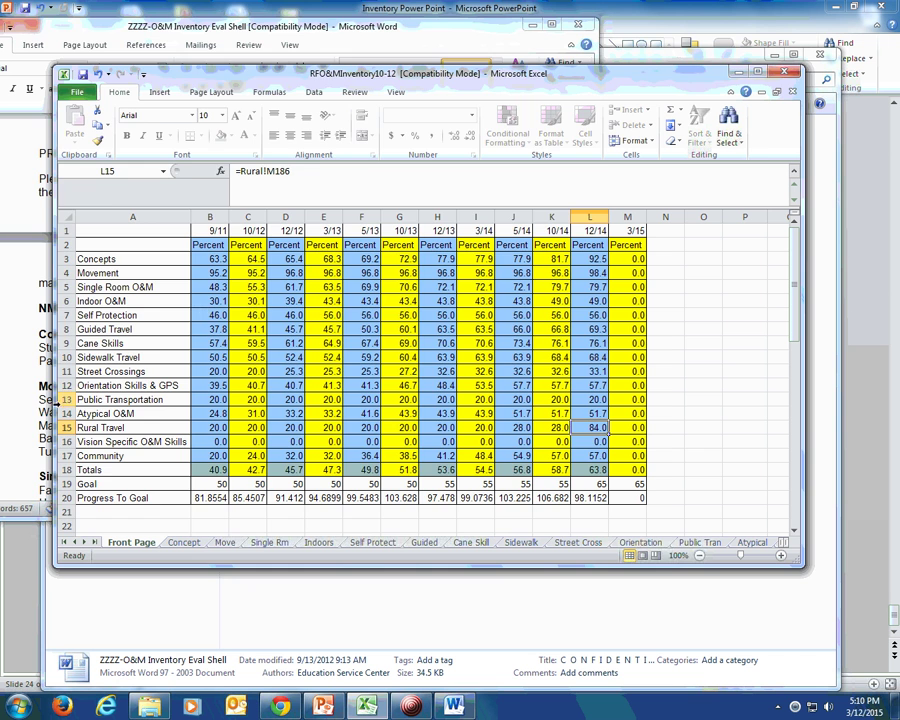
pyautogui.click(28, 402)
pyautogui.scroll(-7, 4, 348)
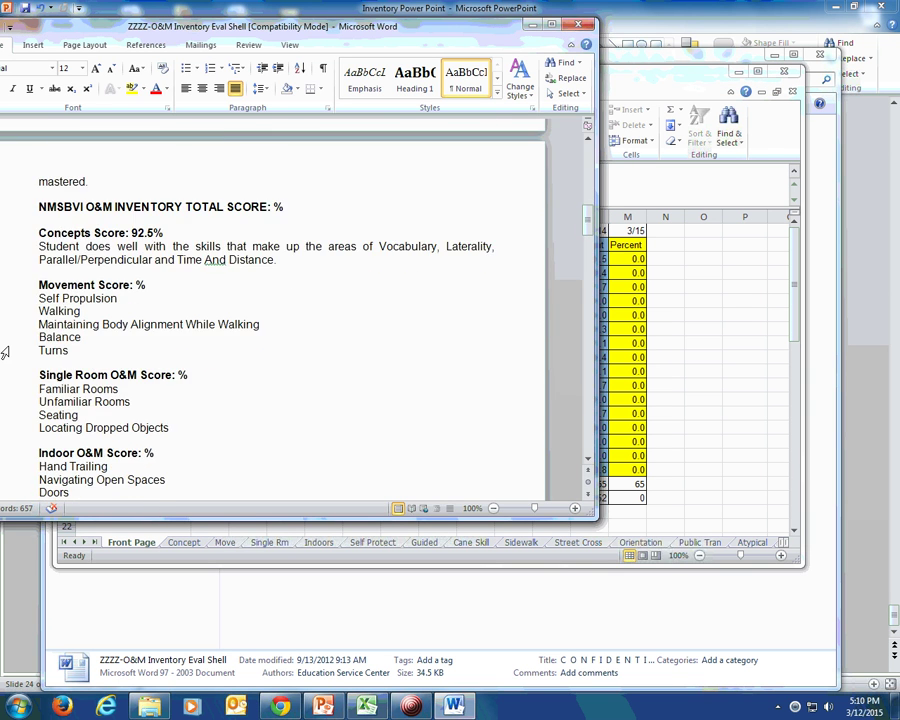
pyautogui.click(664, 366)
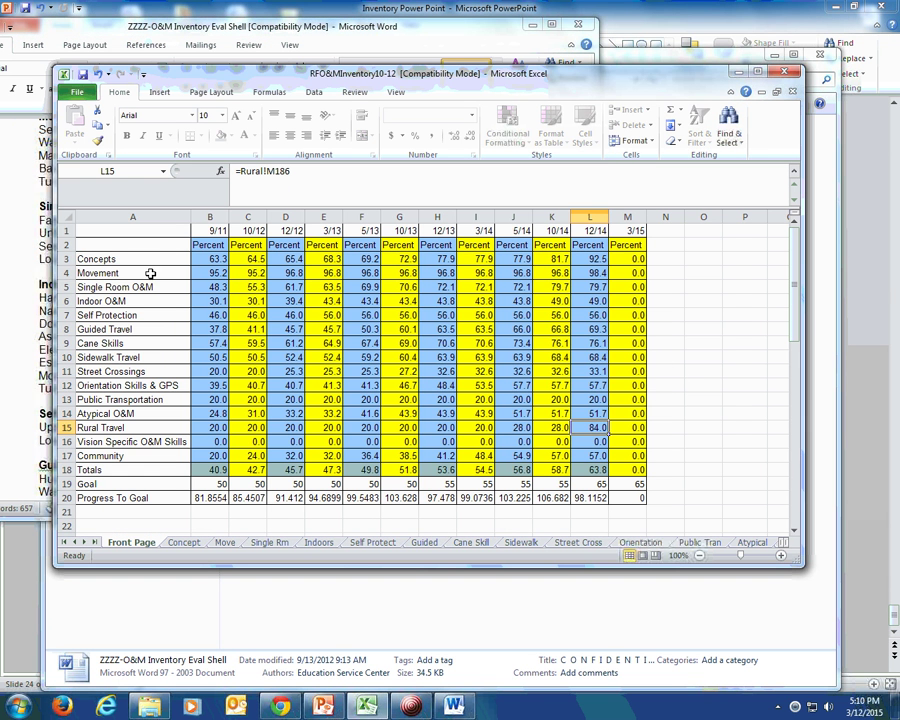
pyautogui.click(598, 301)
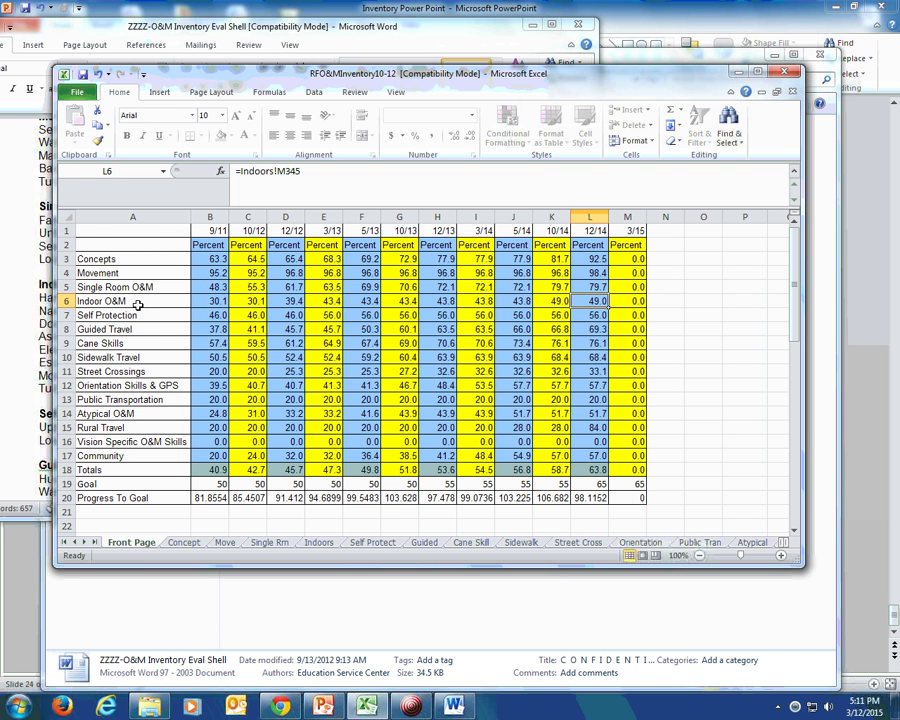
pyautogui.click(50, 338)
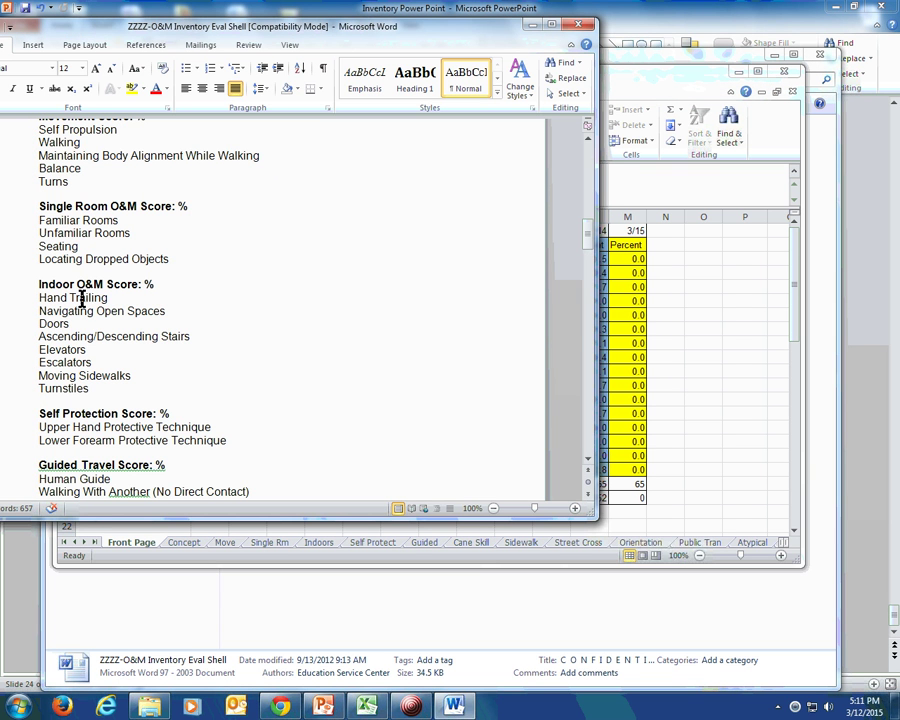
pyautogui.click(650, 325)
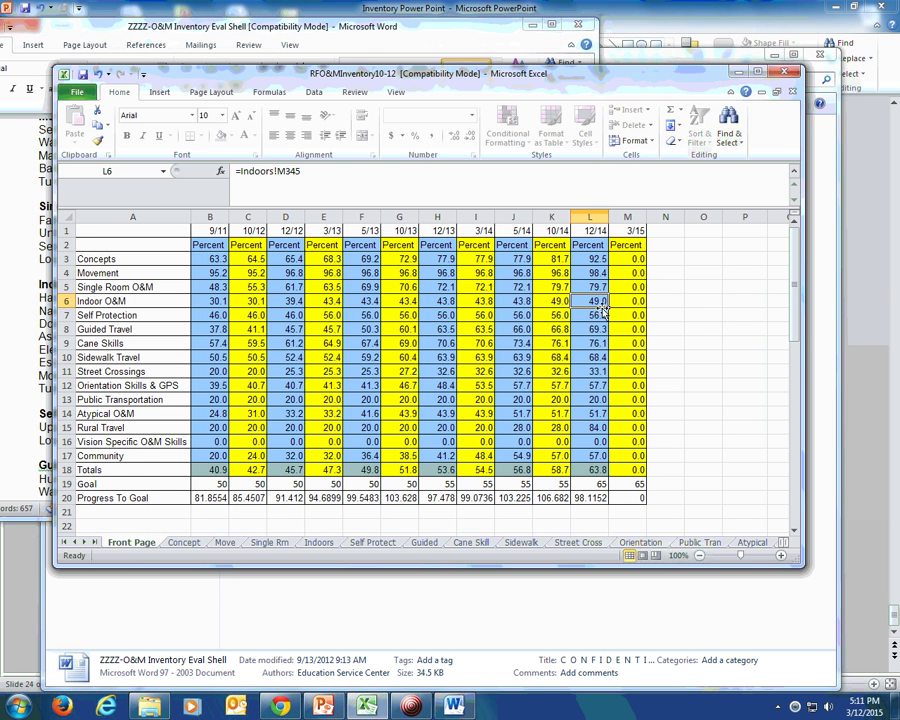
pyautogui.click(45, 318)
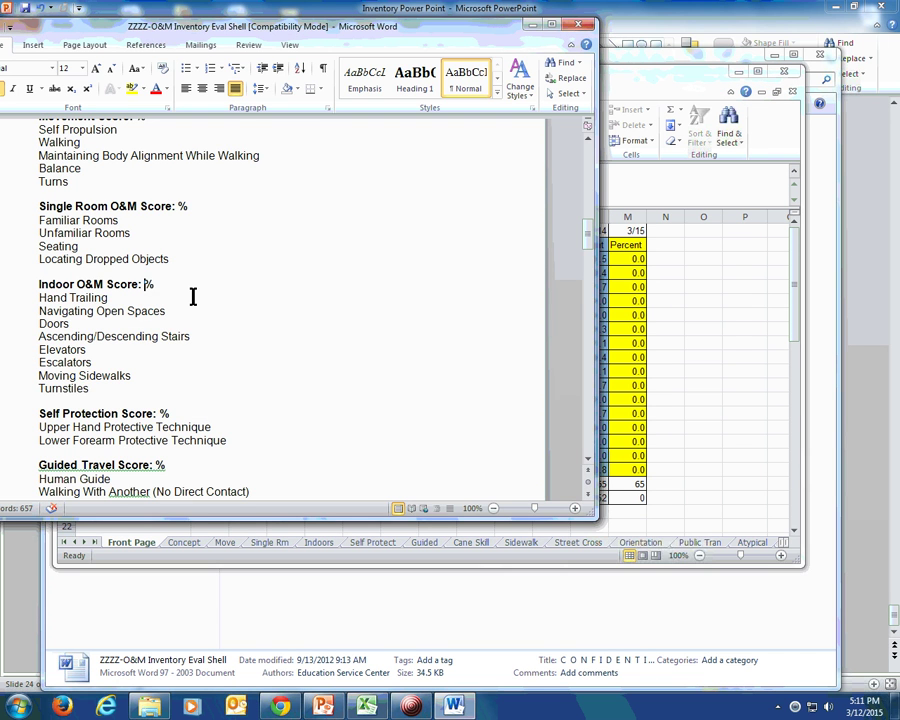
pyautogui.write('49.0')
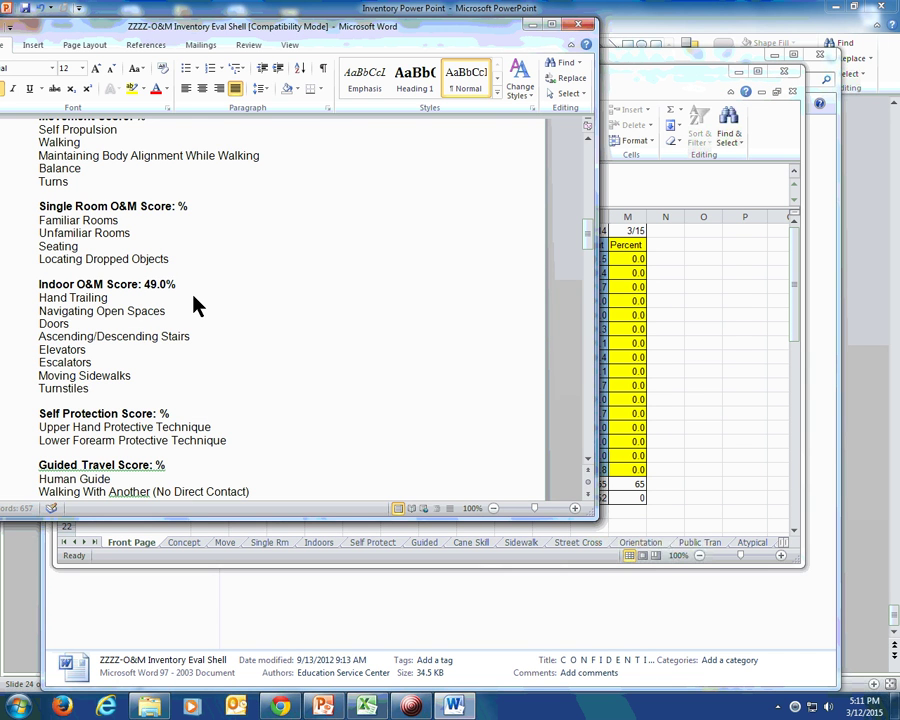
pyautogui.hotkey('alt', 'Tab')
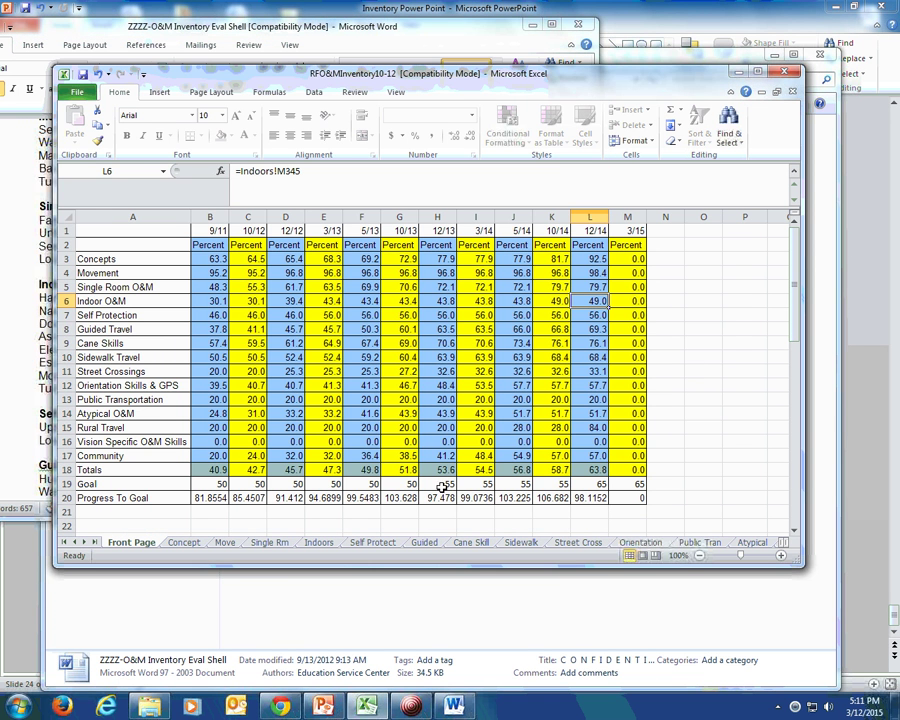
# - Check the Indoors sheet's scores and, in the Word report, insert "Student does well with the skills in the area of" before Doors
pyautogui.click(325, 543)
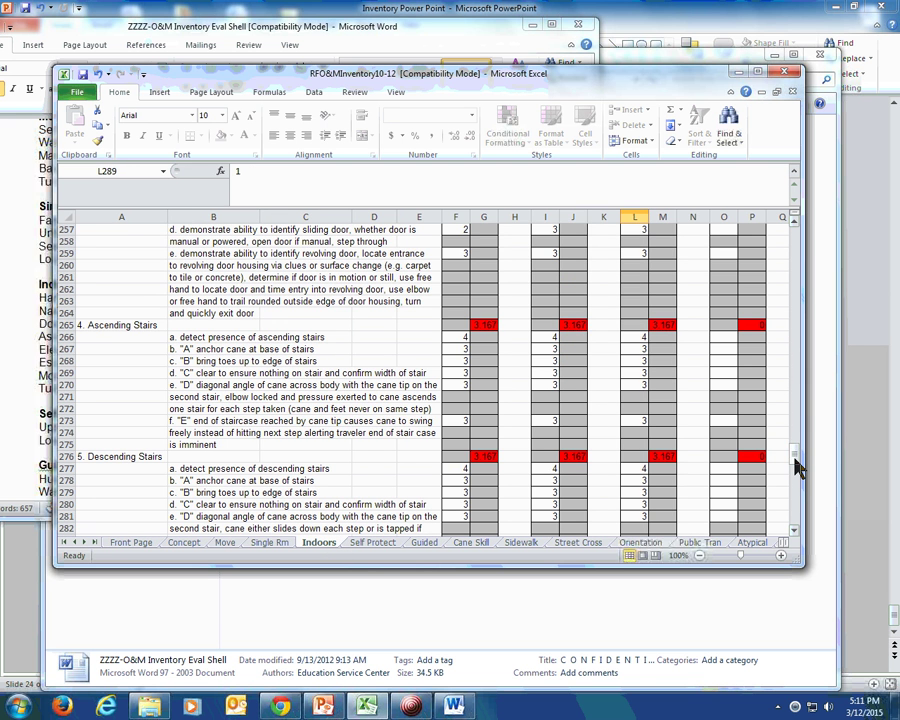
pyautogui.moveTo(796, 463); pyautogui.dragTo(799, 520)
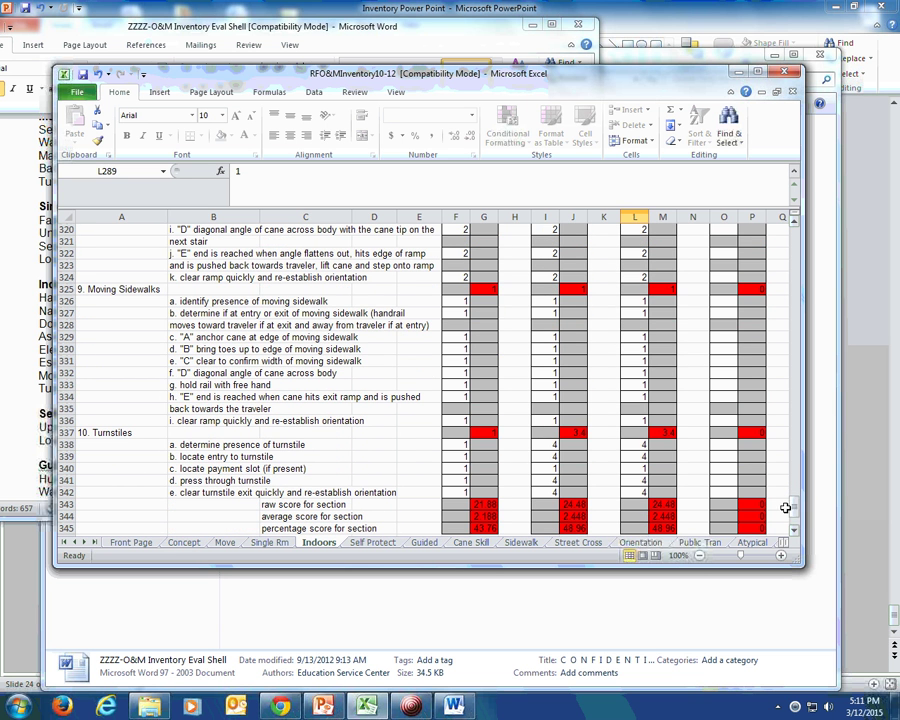
pyautogui.click(22, 288)
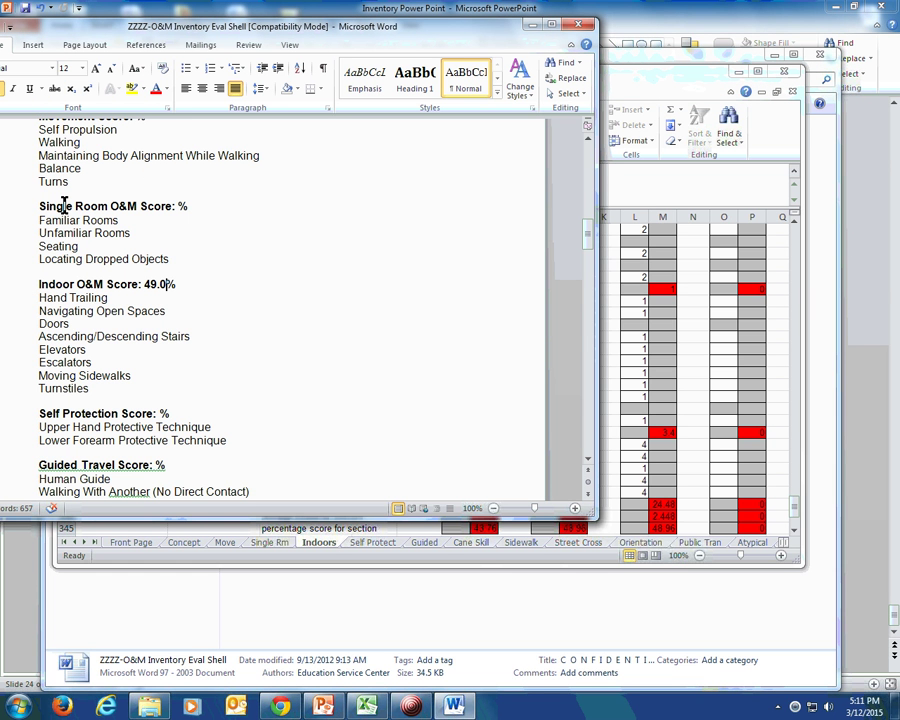
pyautogui.click(40, 324)
pyautogui.write('Student ')
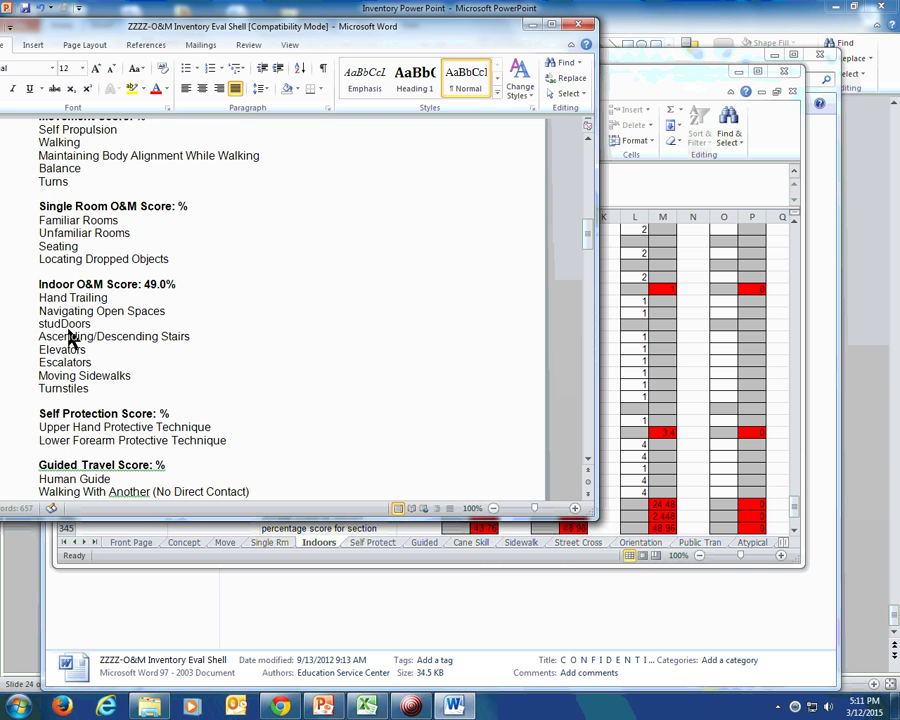
pyautogui.write('does well with the sk')
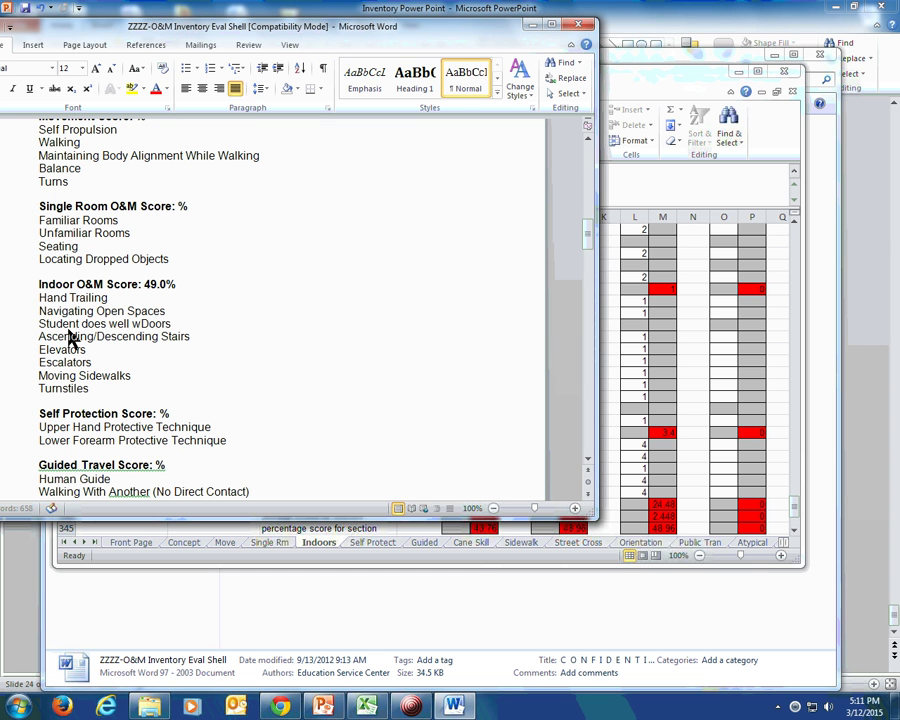
pyautogui.write('ills in the area of')
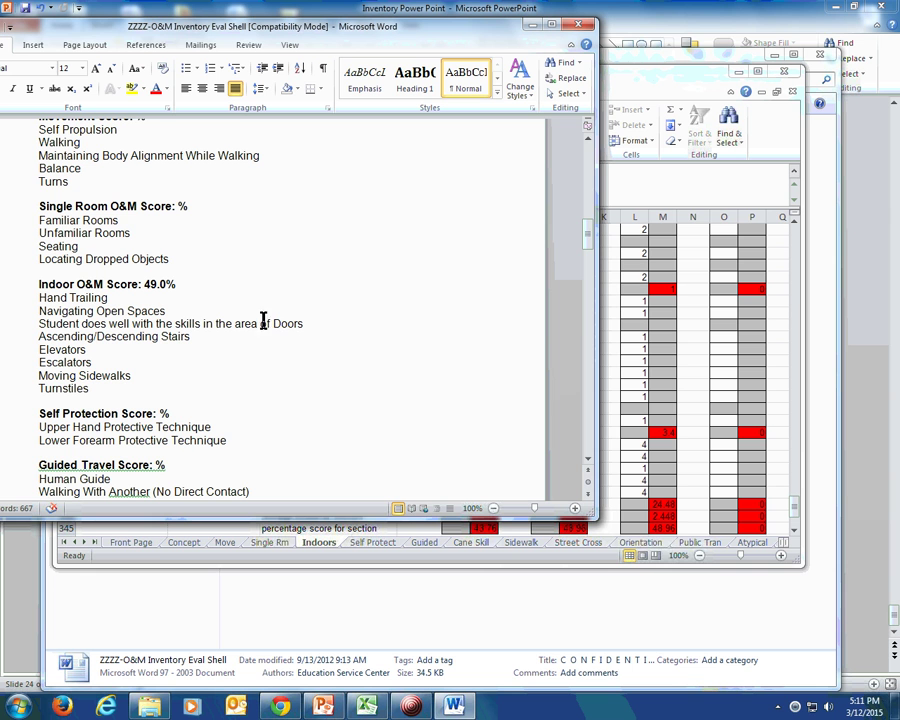
# - Continue the text after Doors with ". She has room for improvement with the skills in the areas of"
pyautogui.click(308, 323)
pyautogui.write('. She')
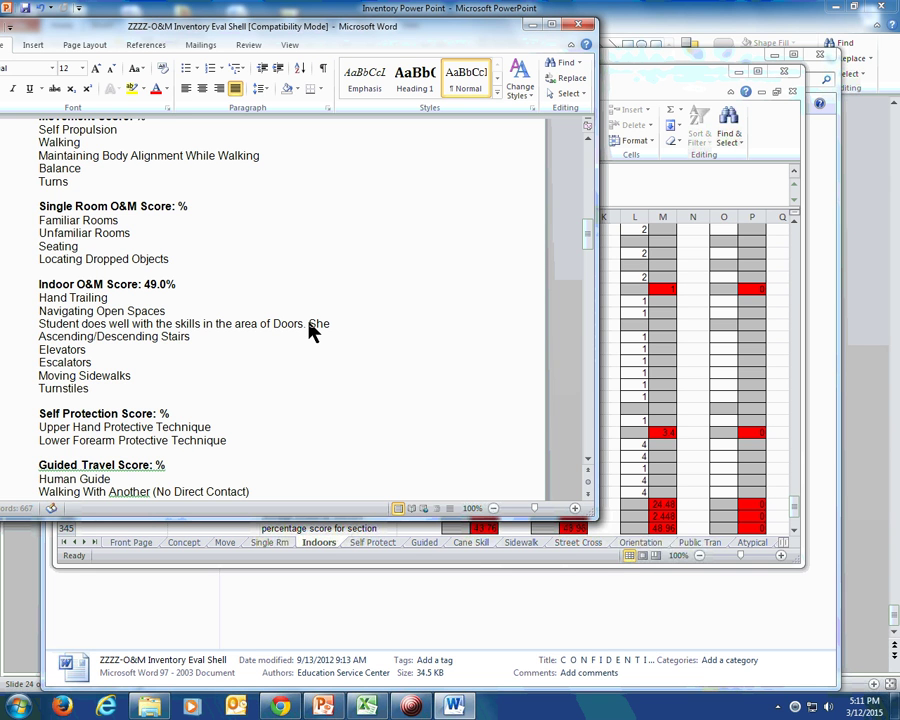
pyautogui.write(' has room for impro')
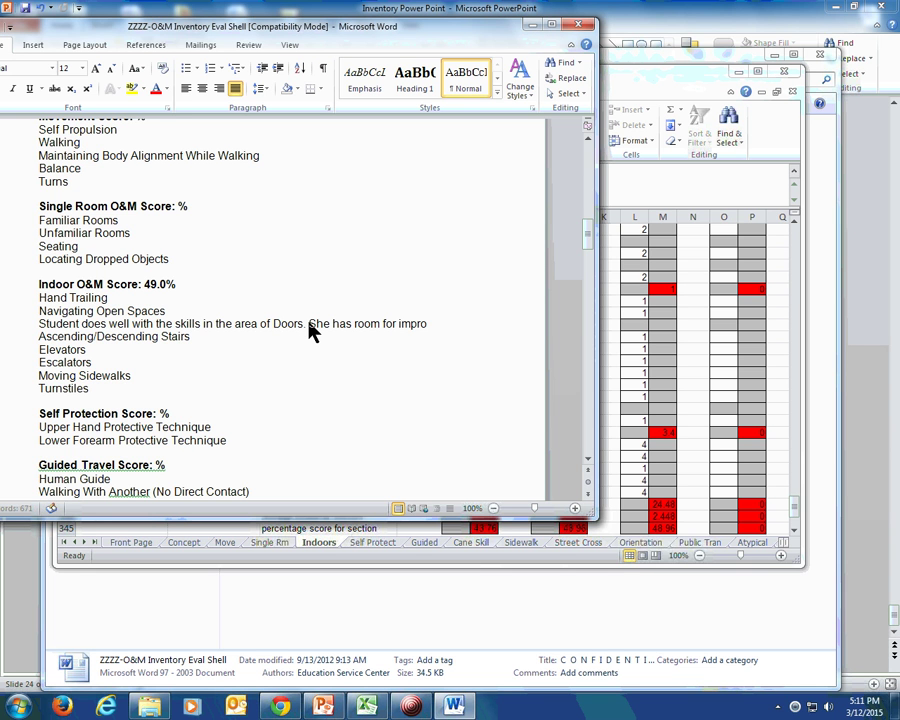
pyautogui.write('vement with the skills in the areas of')
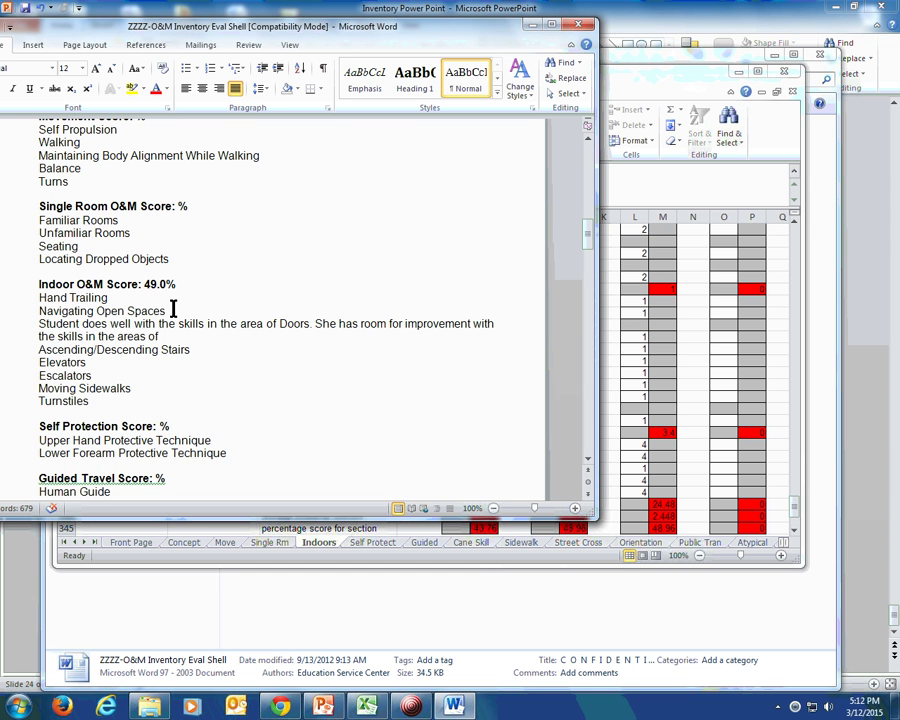
# - Move the Hand Trailing and Navigating Open Spaces lines to the end of the improvement sentence, separated by a comma
pyautogui.moveTo(233, 310); pyautogui.dragTo(41, 300)
pyautogui.hotkey('ctrl', 'c')
pyautogui.press('Delete')
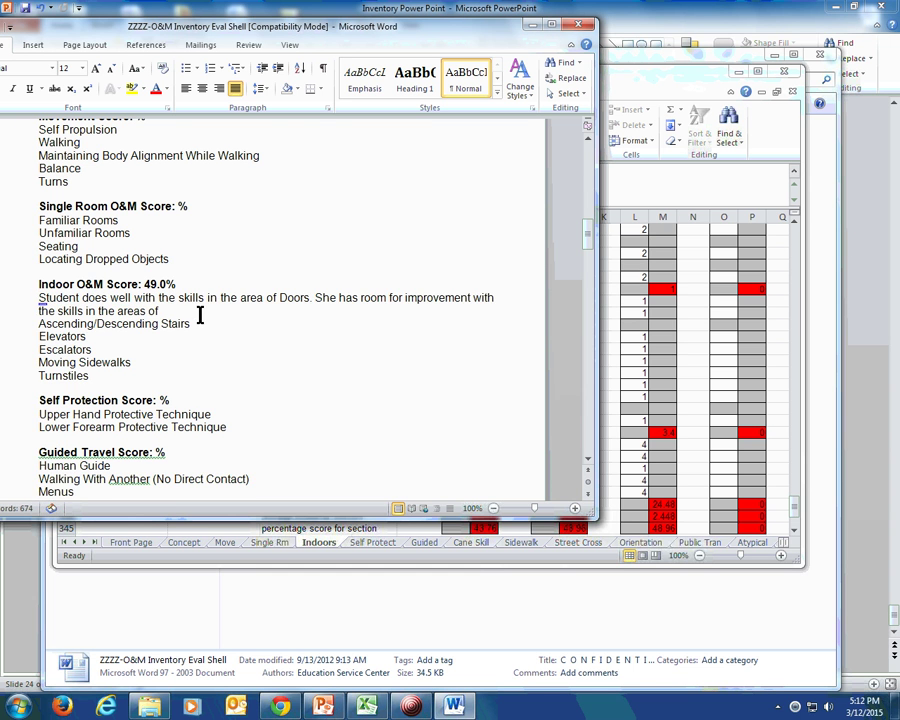
pyautogui.click(212, 313)
pyautogui.hotkey('ctrl', 'v')
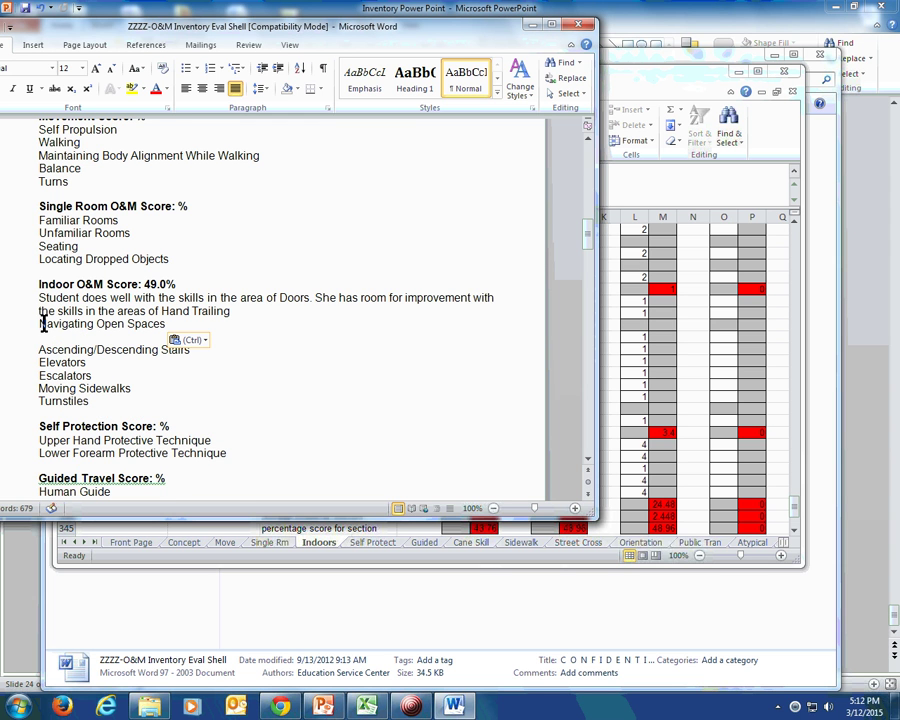
pyautogui.click(40, 323)
pyautogui.press('BackSpace')
pyautogui.write(', Navigating Open Spaces')
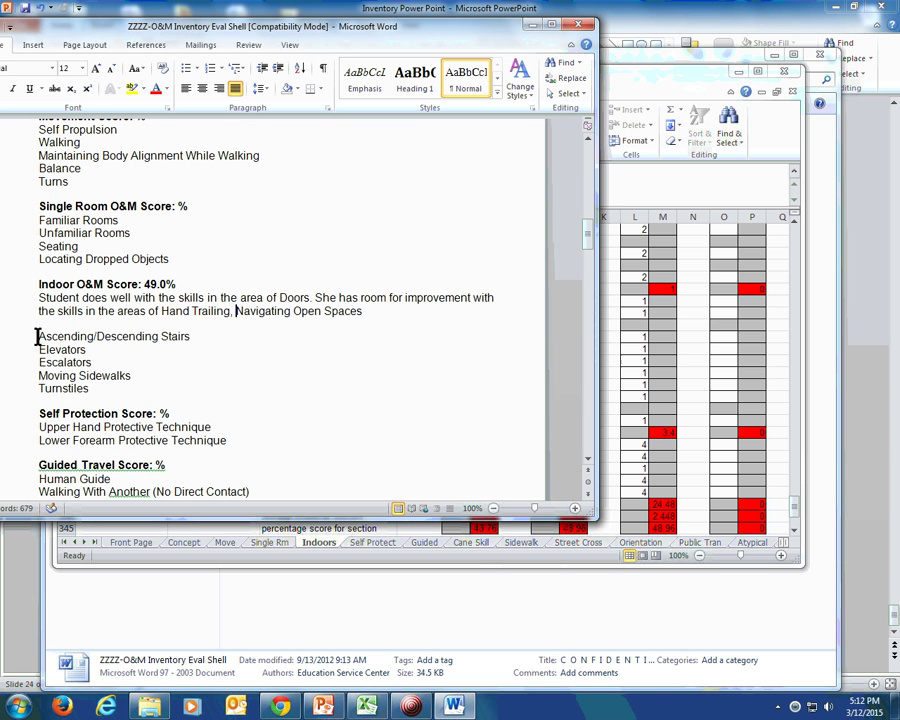
# - Join the Ascending/Descending Stairs line to the sentence after Navigating Open Spaces, separated by a comma
pyautogui.click(38, 336)
pyautogui.write('-')
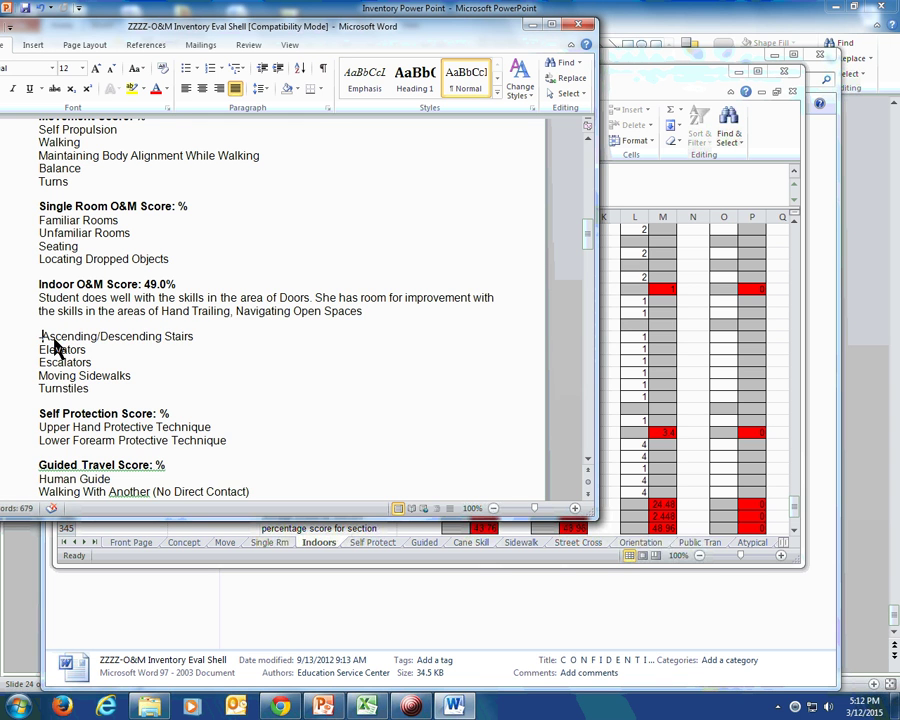
pyautogui.press('BackSpace')
pyautogui.press('BackSpace')
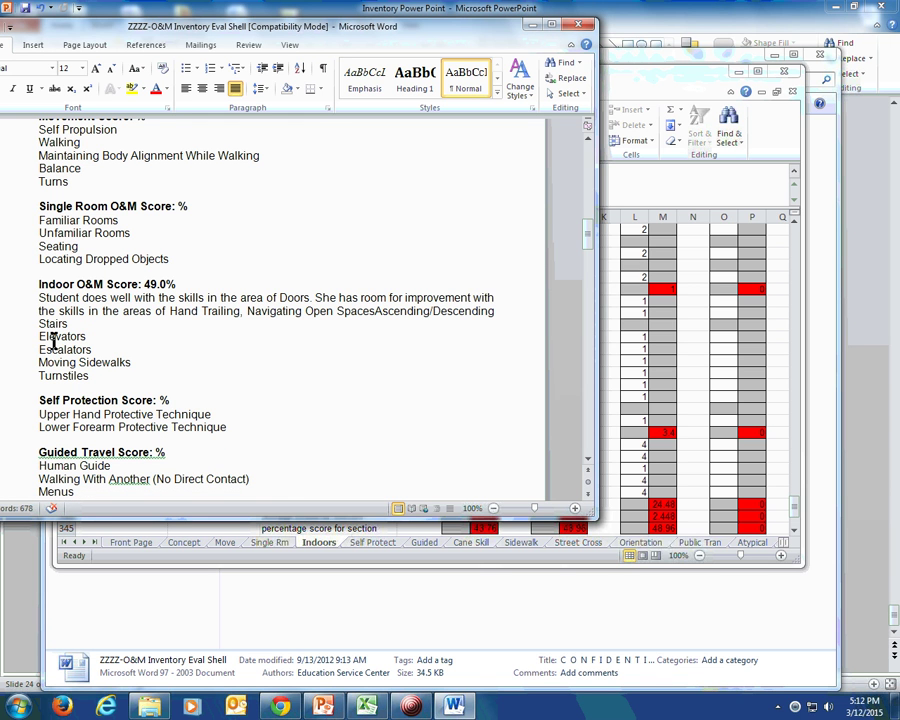
pyautogui.write(',')
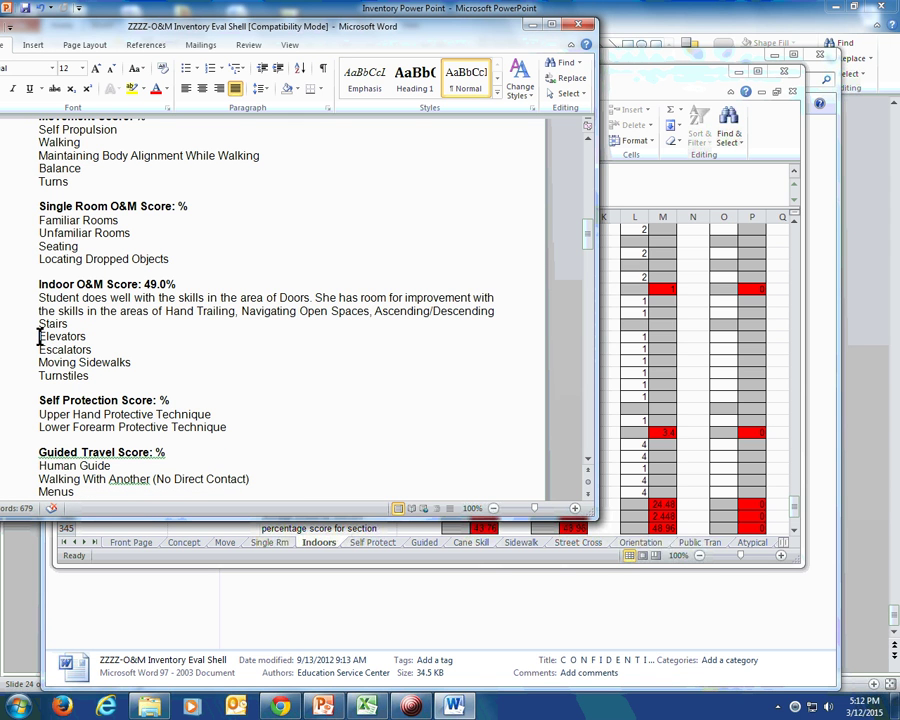
# - Insert a comma between Ascending/Descending and Stairs in the Indoor O&M paragraph
pyautogui.click(38, 327)
pyautogui.press('BackSpace')
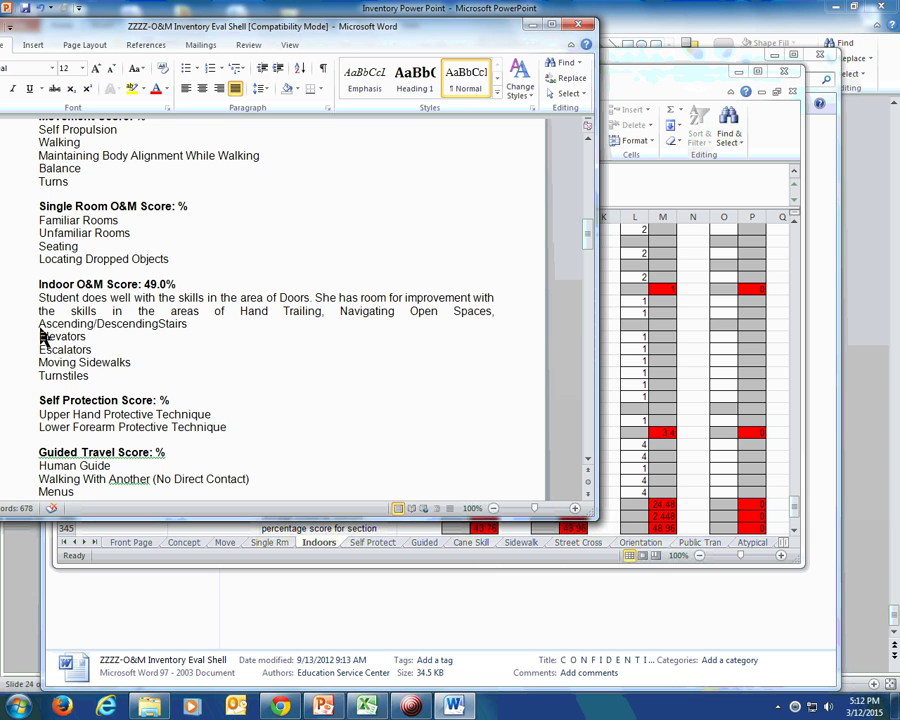
pyautogui.write(',')
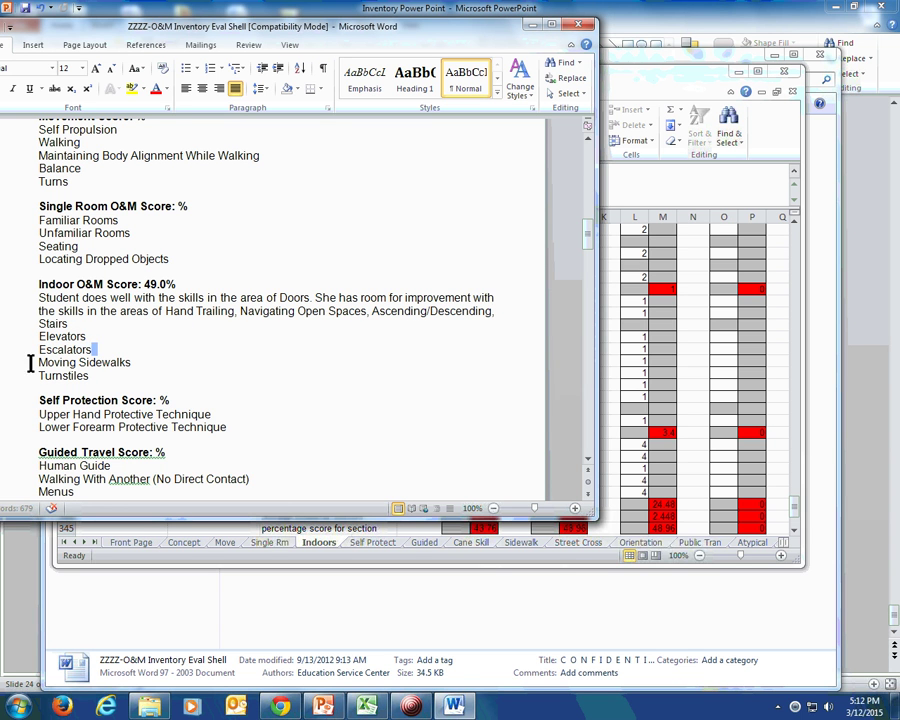
# - Move Escalators from its own line into the sentence after Stairs, separated by a comma
pyautogui.click(29, 354)
pyautogui.hotkey('ctrl', 'c')
pyautogui.press('Delete')
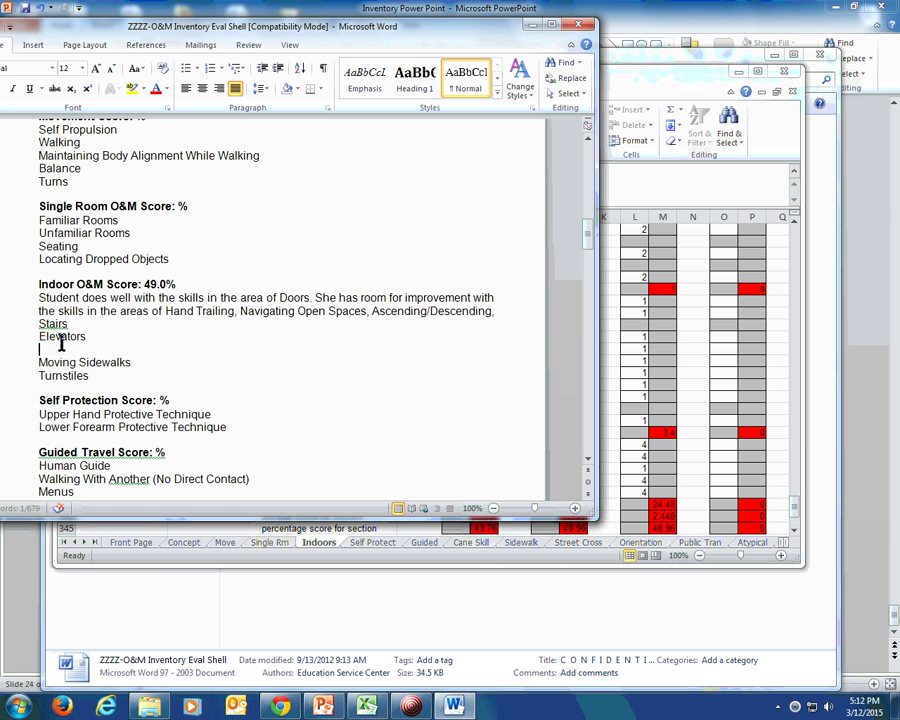
pyautogui.click(80, 324)
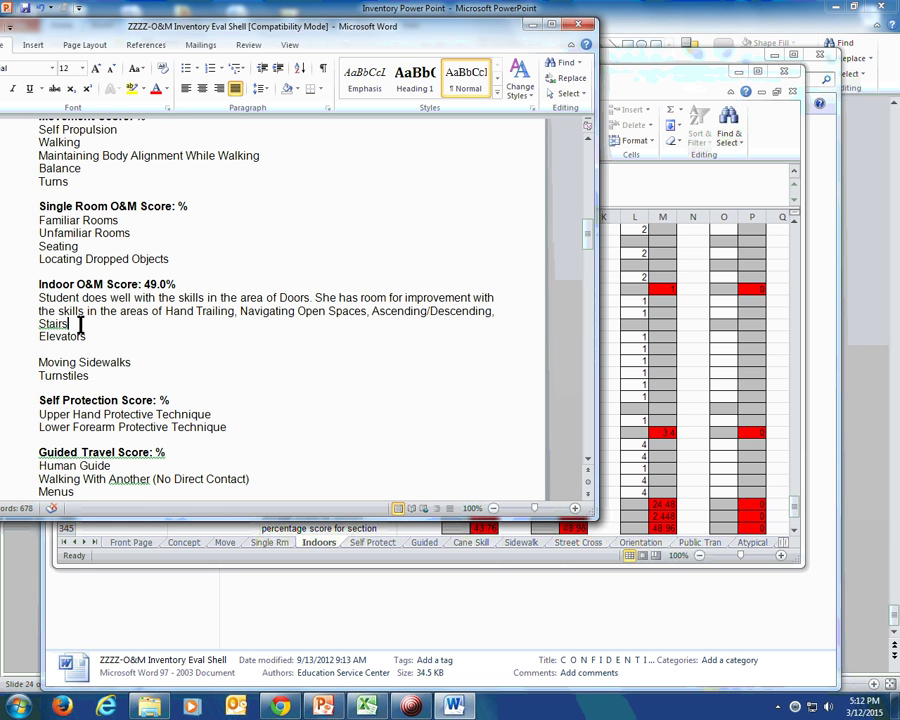
pyautogui.hotkey('ctrl', 'v')
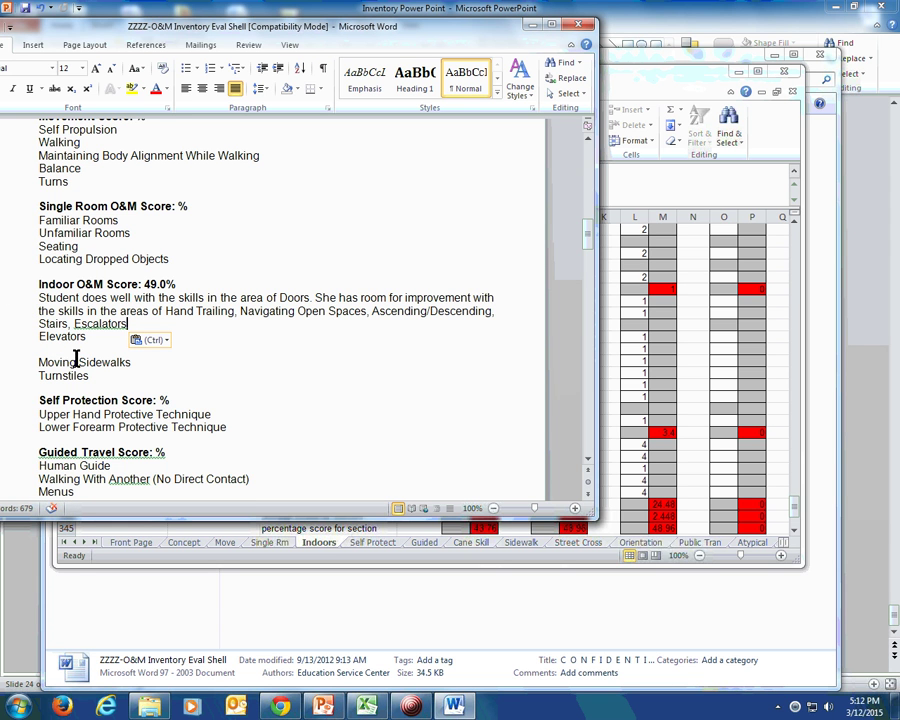
# - Move Turnstiles into the sentence after Escalators, preceded by "and", and end the sentence with a period
pyautogui.click(20, 374)
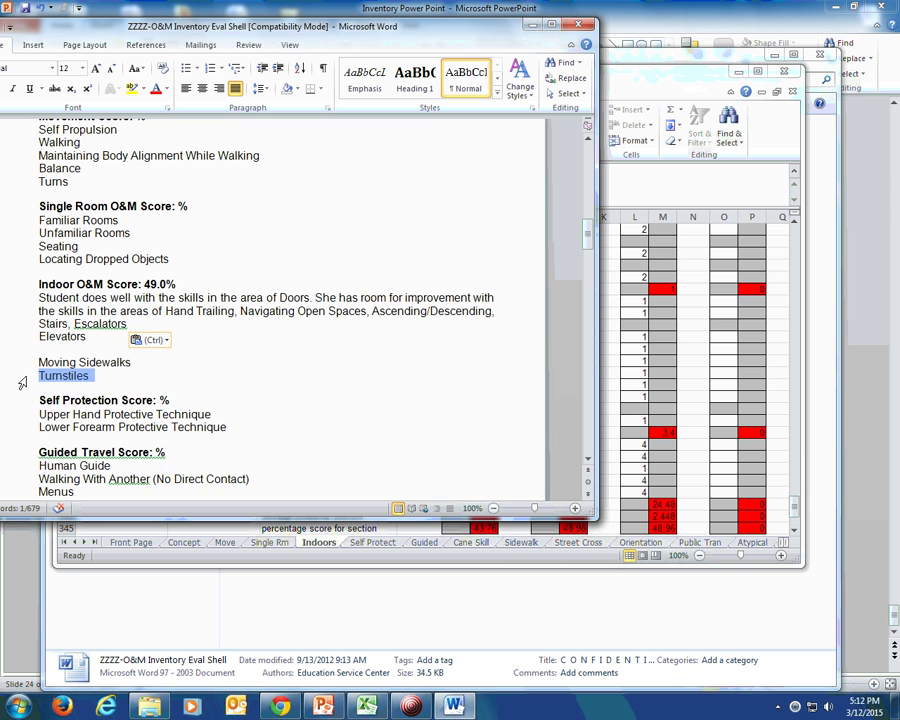
pyautogui.click(156, 326)
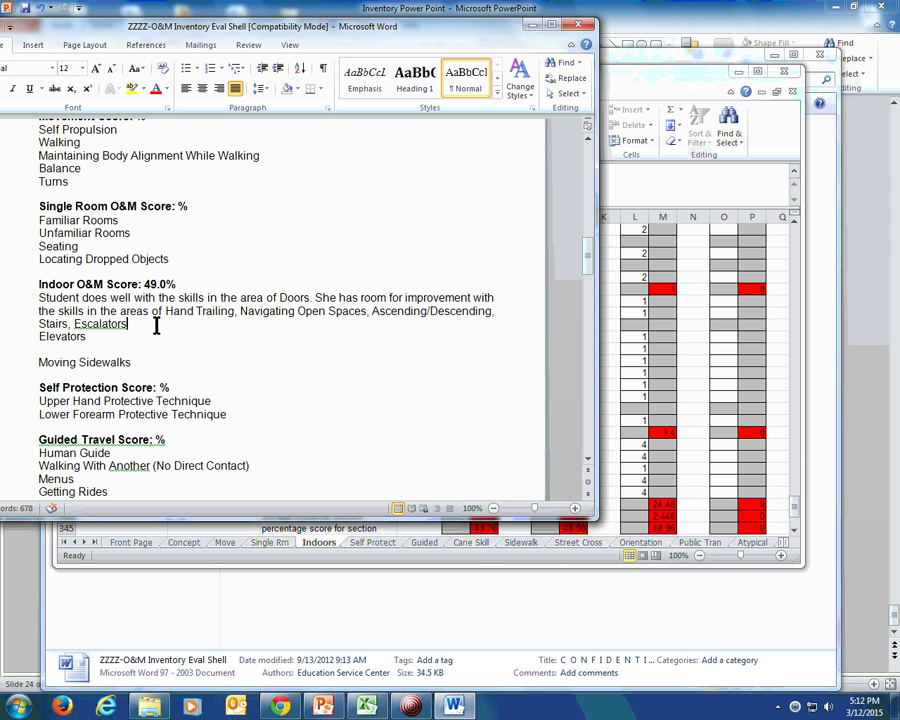
pyautogui.write('and Turnstiles')
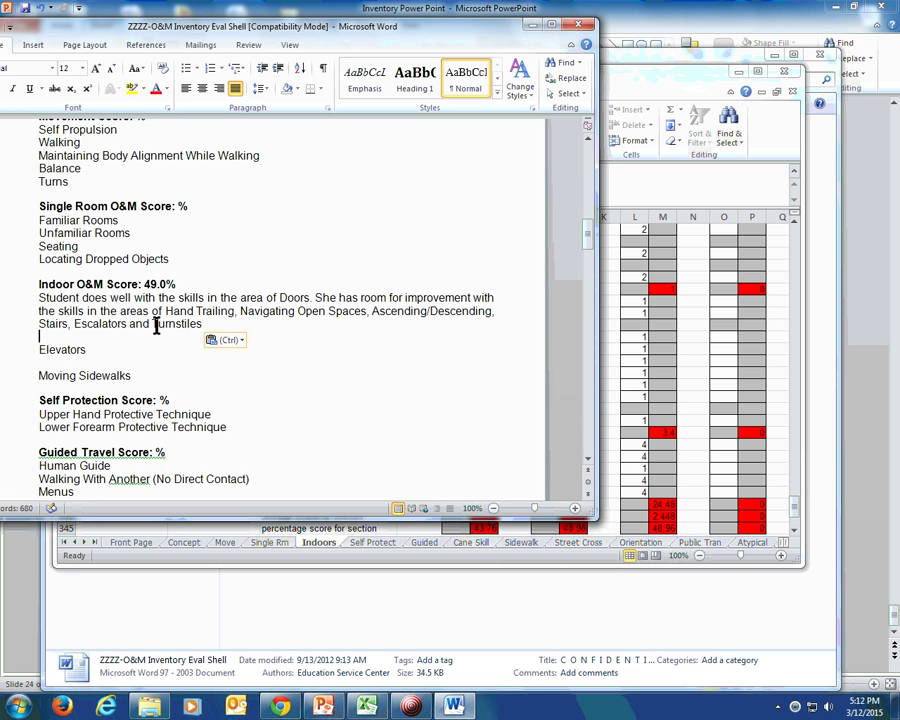
pyautogui.write('.')
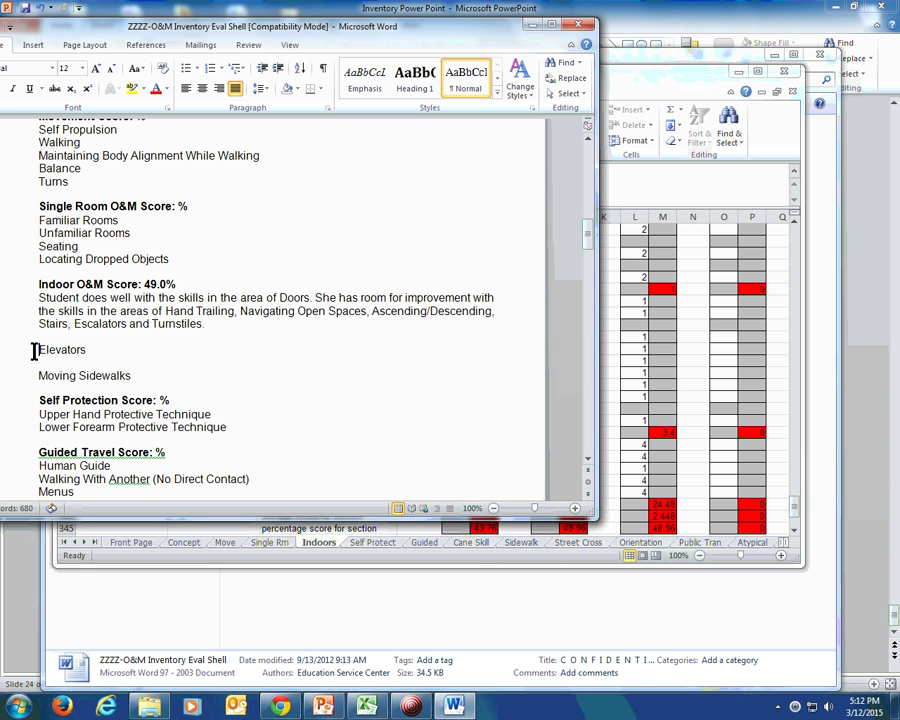
# - Join the Elevators line to the paragraph and precede it with "She hasn't had the opportunity to work on the skills in the area of"
pyautogui.press('BackSpace')
pyautogui.press('BackSpace')
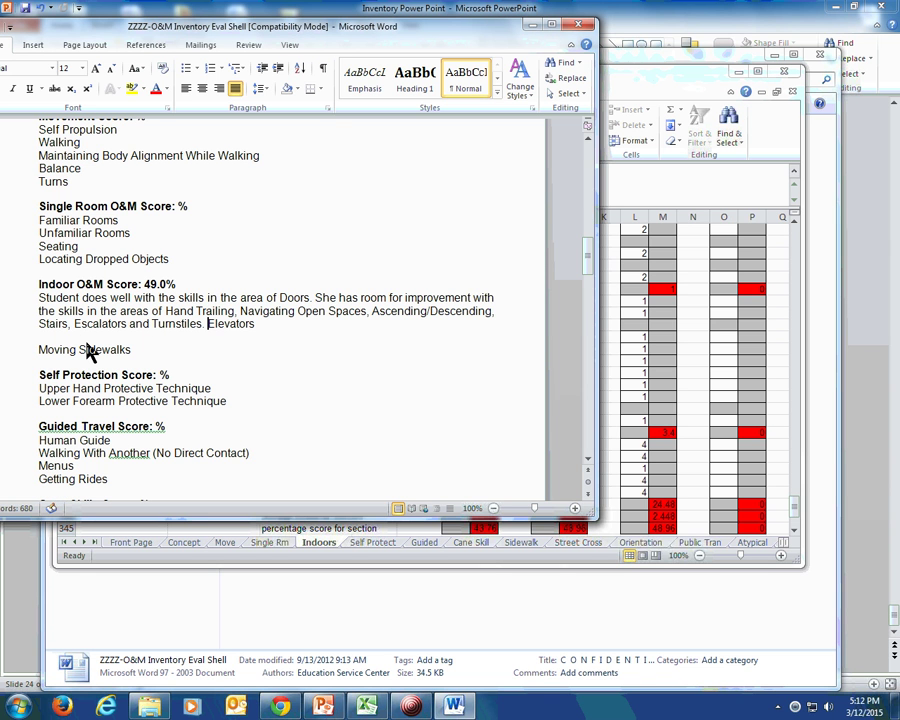
pyautogui.write("She hasn't ")
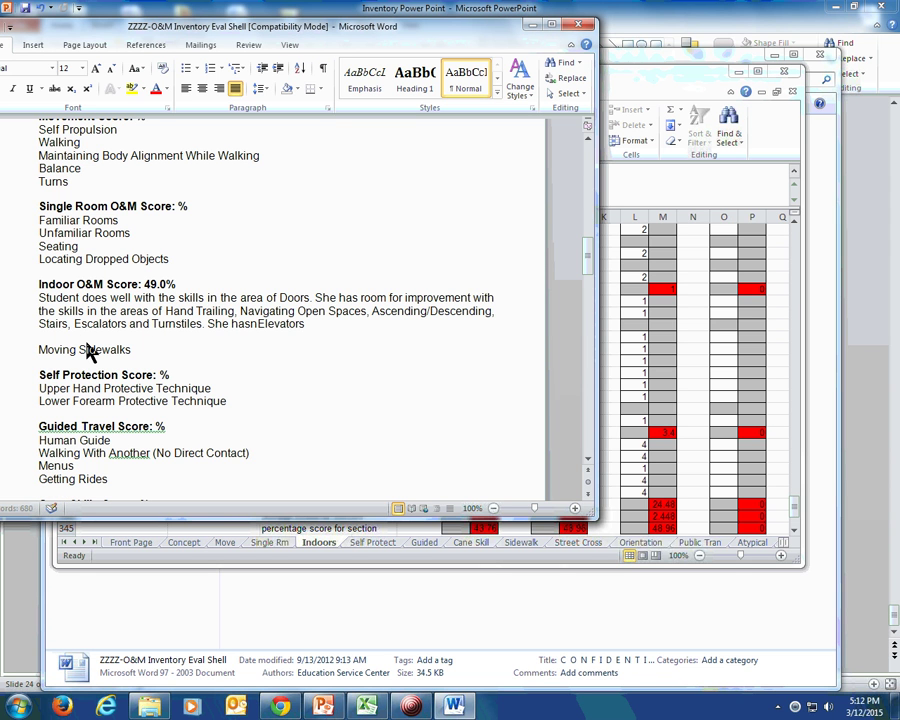
pyautogui.write('had the oppor')
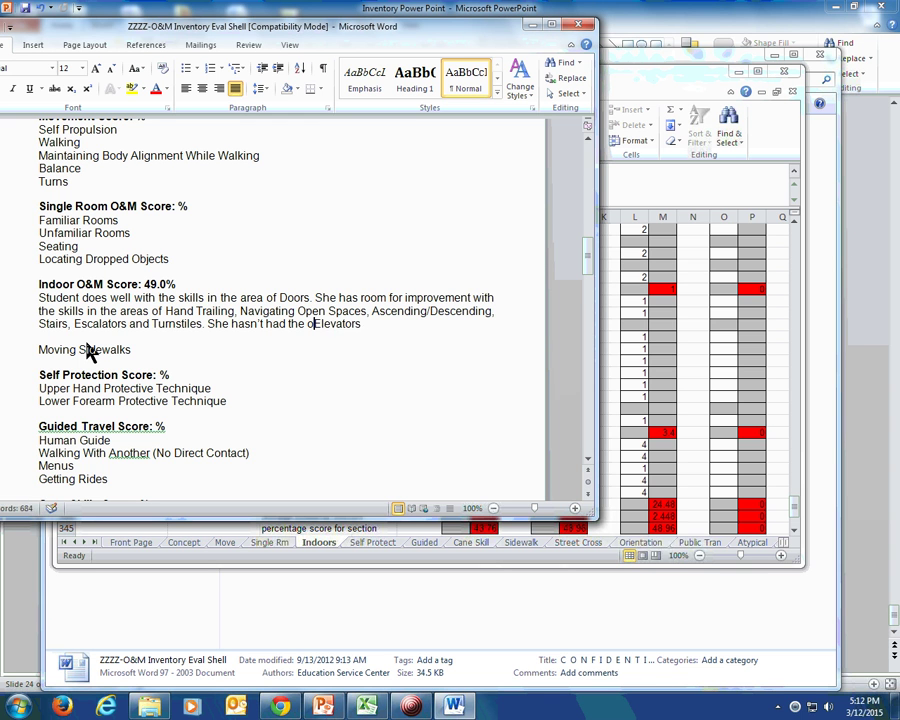
pyautogui.write('tunity to wor')
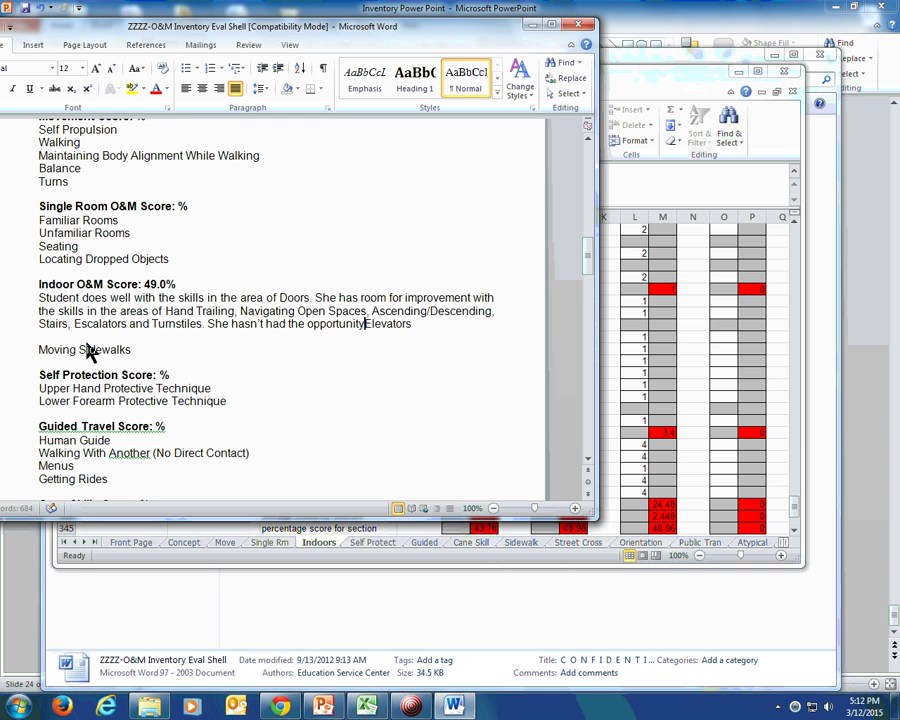
pyautogui.write('k on the skill')
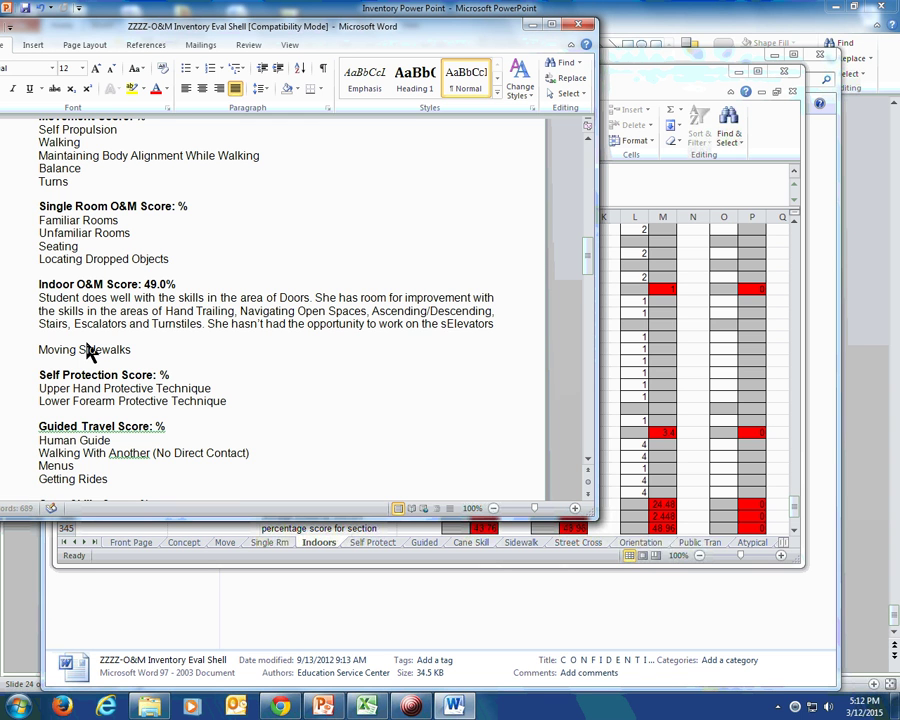
pyautogui.write('s in the area of')
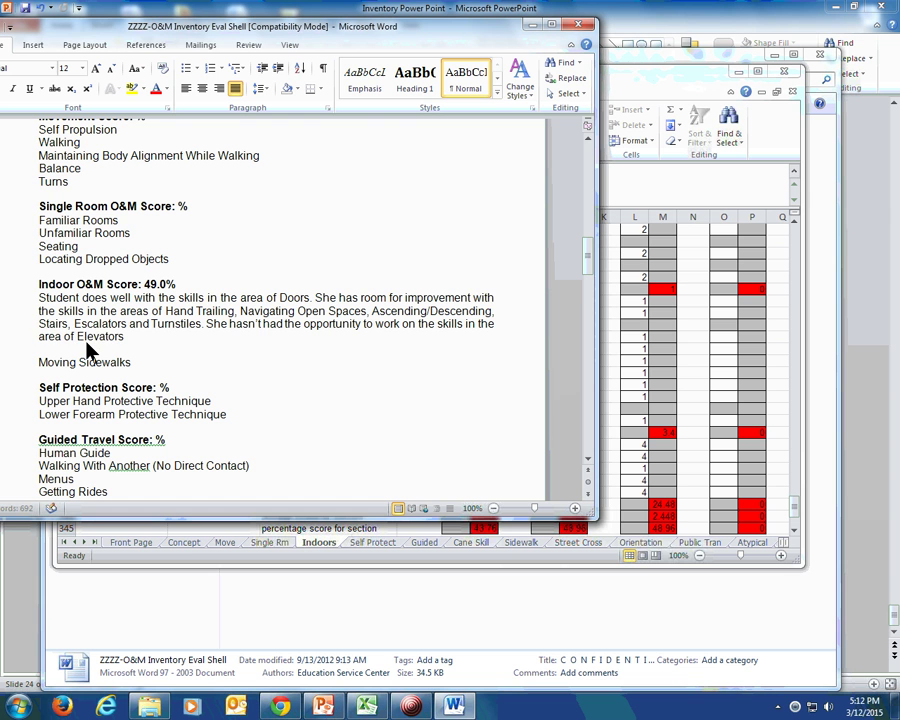
# - Change "area of" before Elevators to "areas of"
pyautogui.press('BackSpace')
pyautogui.press('BackSpace')
pyautogui.press('BackSpace')
pyautogui.press('BackSpace')
pyautogui.press('BackSpace')
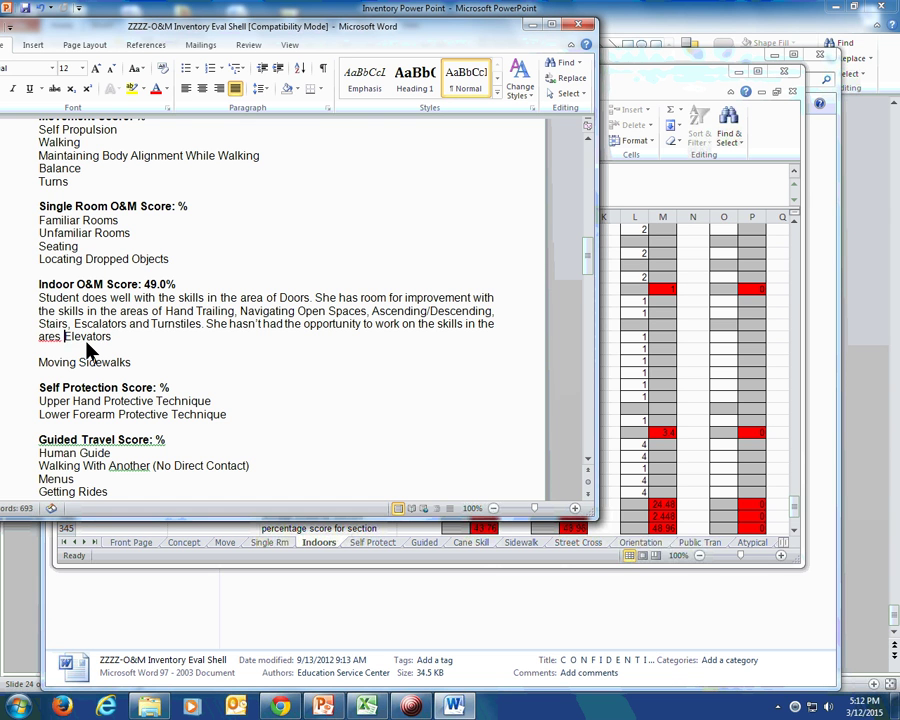
pyautogui.write('as of')
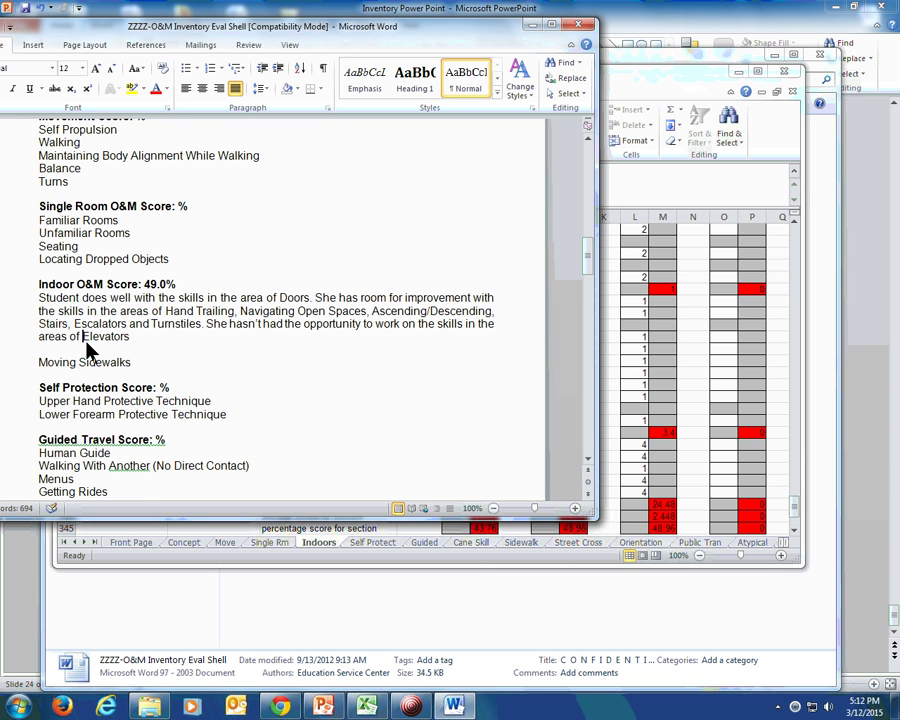
# - Join Moving Sidewalks to Elevators with "and", and end the Indoor O&M paragraph with a period
pyautogui.press('BackSpace')
pyautogui.press('BackSpace')
pyautogui.write('and Moving Sidewalks')
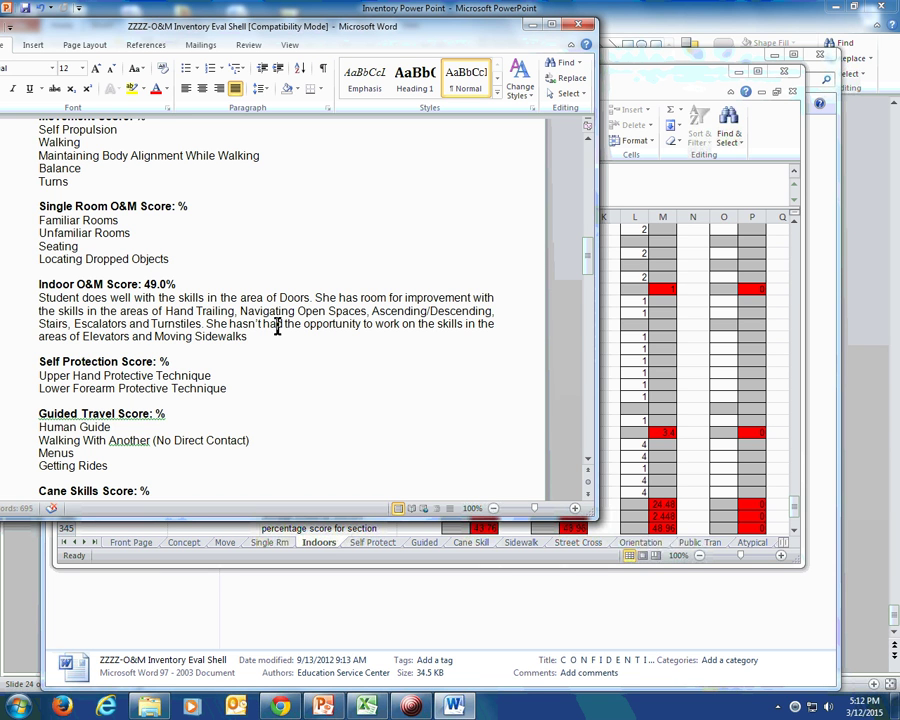
pyautogui.write(' .')
# - Review the Indoor O&M write-up by highlighting its percentage score and the phrase "the area of Doors"
pyautogui.moveTo(140, 284); pyautogui.dragTo(186, 287)
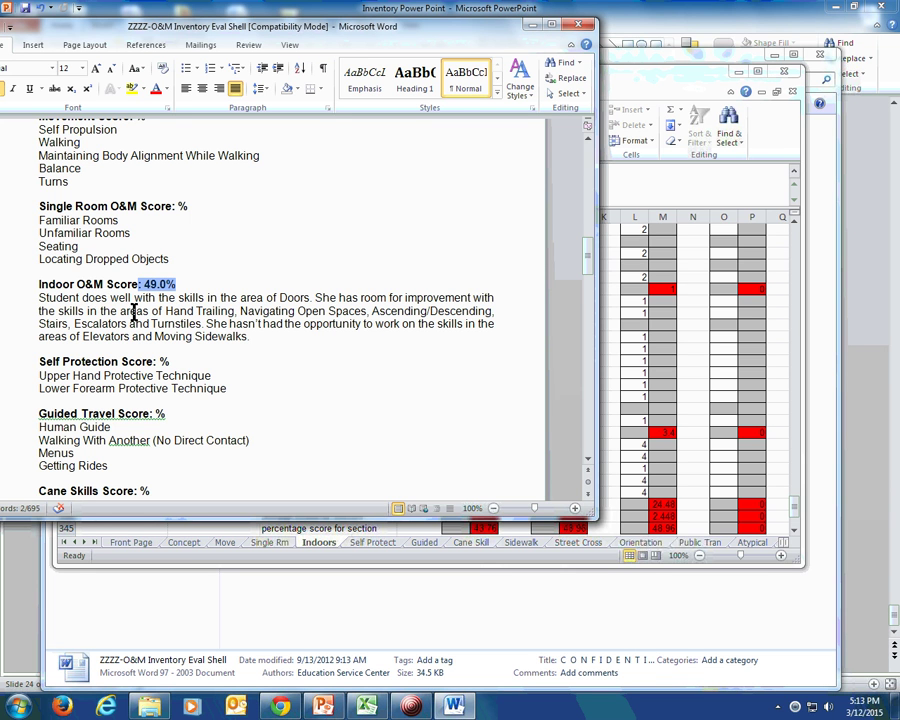
pyautogui.moveTo(305, 298); pyautogui.dragTo(233, 300)
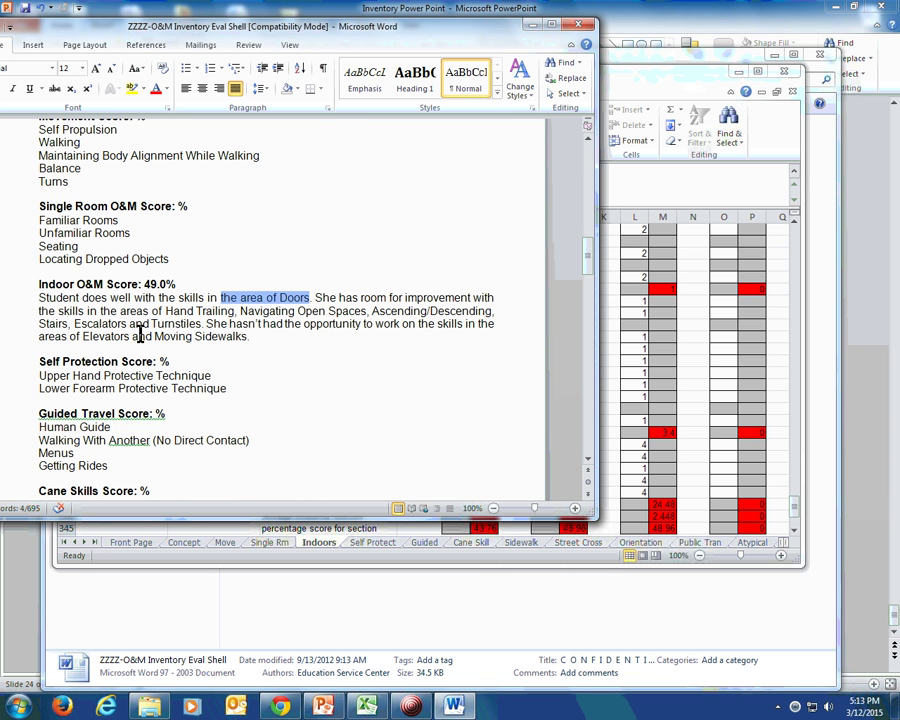
# - Delete the consultation and first direct instruction recommendations from the start of the report's RECOMMENDATIONS list
pyautogui.click(265, 336)
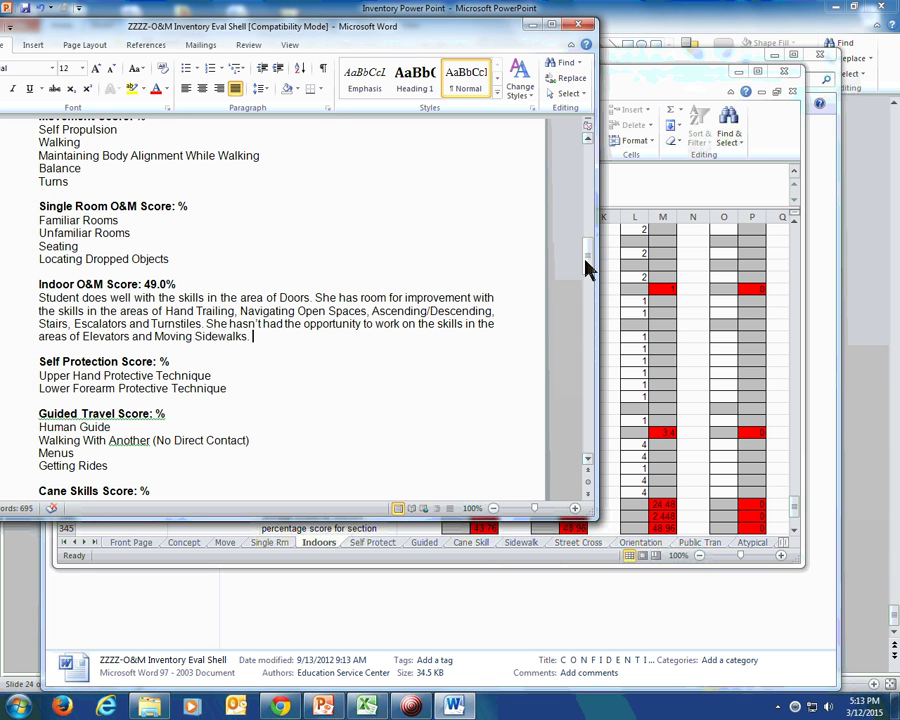
pyautogui.moveTo(589, 258); pyautogui.dragTo(586, 325)
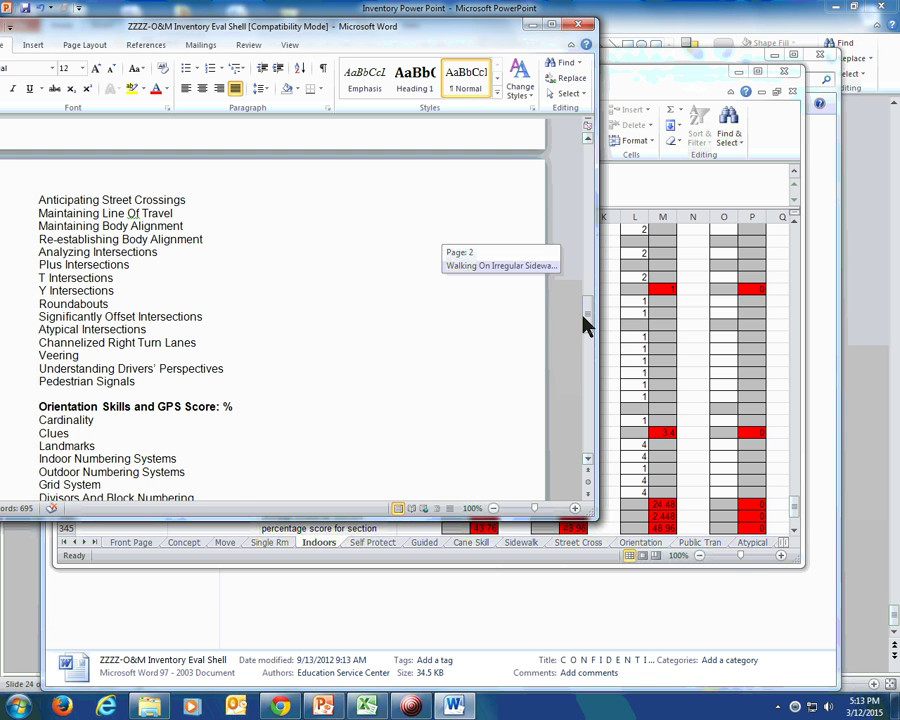
pyautogui.moveTo(588, 325); pyautogui.dragTo(589, 412)
pyautogui.click(20, 205)
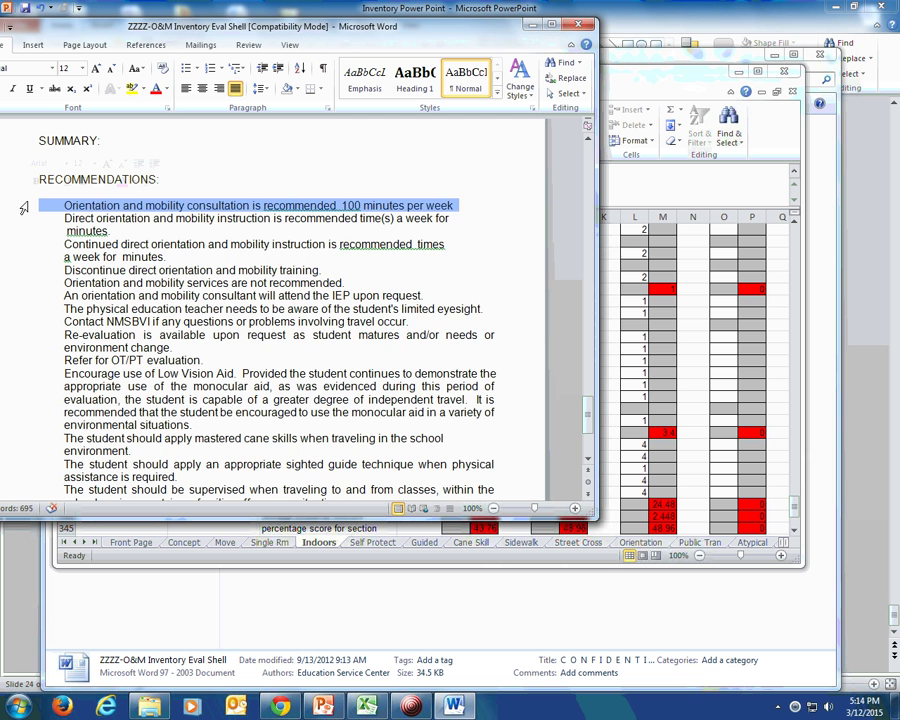
pyautogui.press('Delete')
pyautogui.moveTo(20, 205); pyautogui.dragTo(22, 224)
pyautogui.press('Delete')
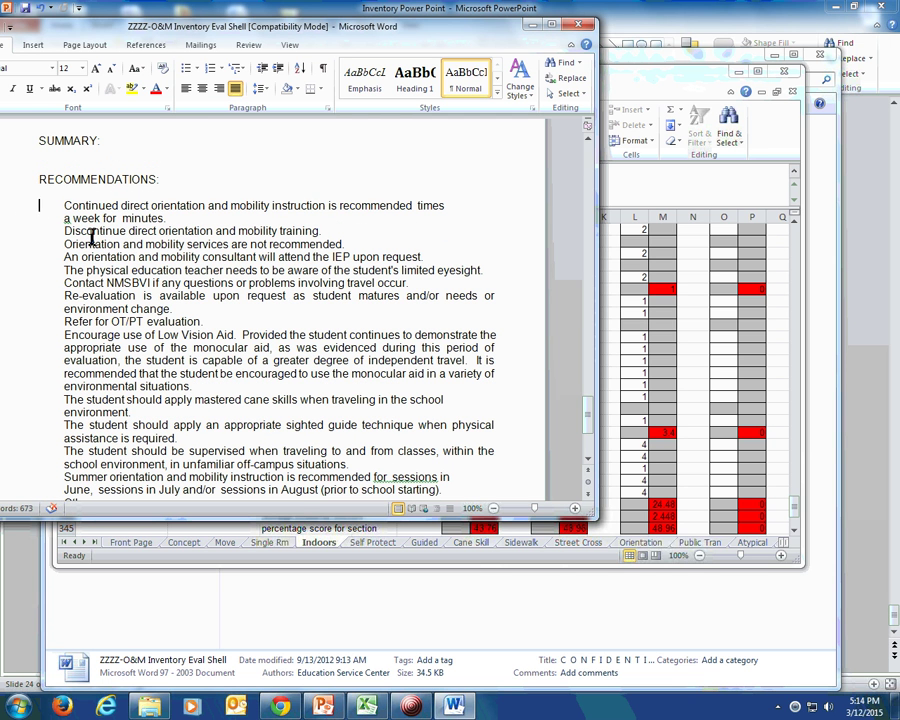
# - Switch from the report to the RFO&MInventory10-12 workbook in Excel and maximize its window
pyautogui.scroll(2, 92, 237)
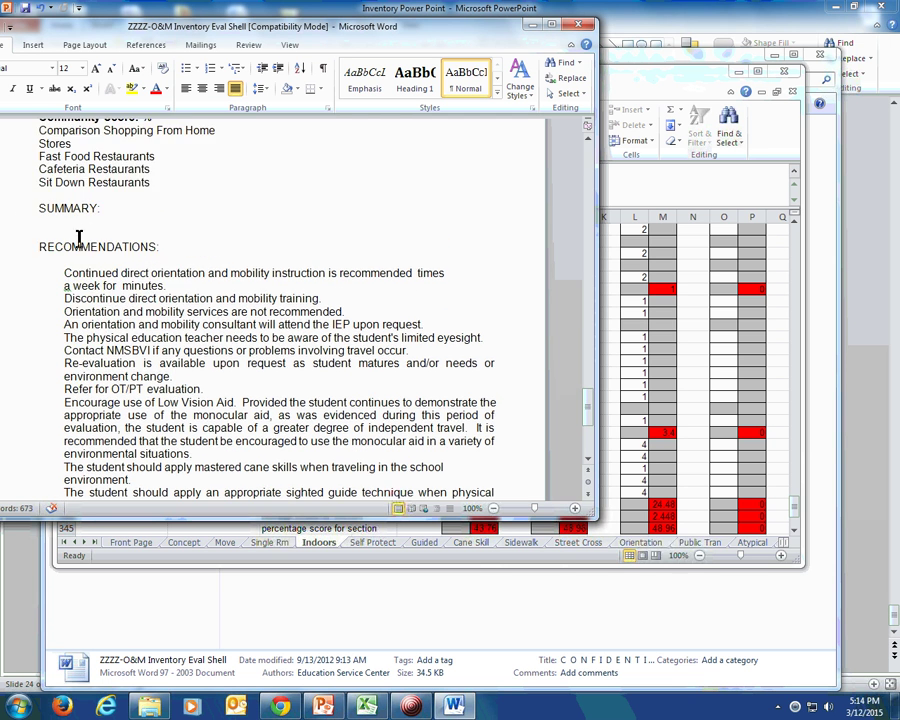
pyautogui.click(42, 222)
pyautogui.click(643, 201)
pyautogui.click(760, 72)
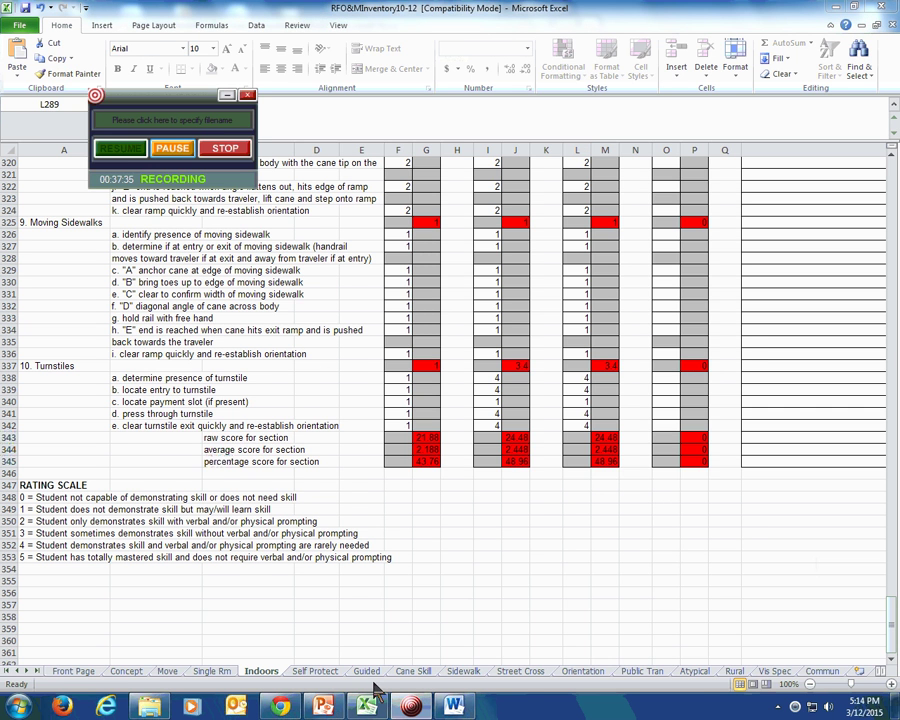
pyautogui.click(322, 706)
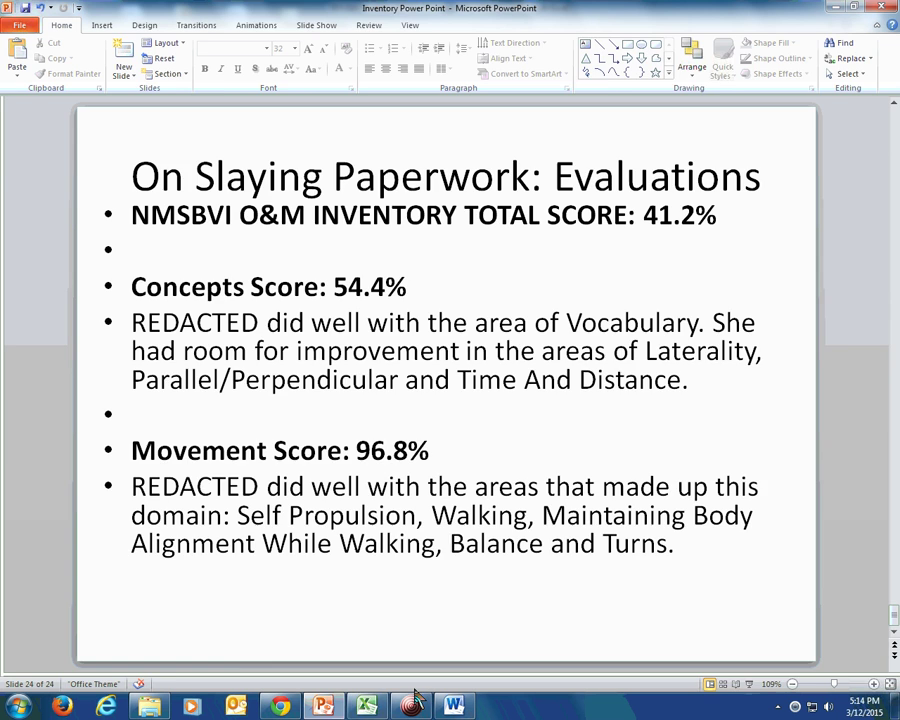
pyautogui.click(366, 706)
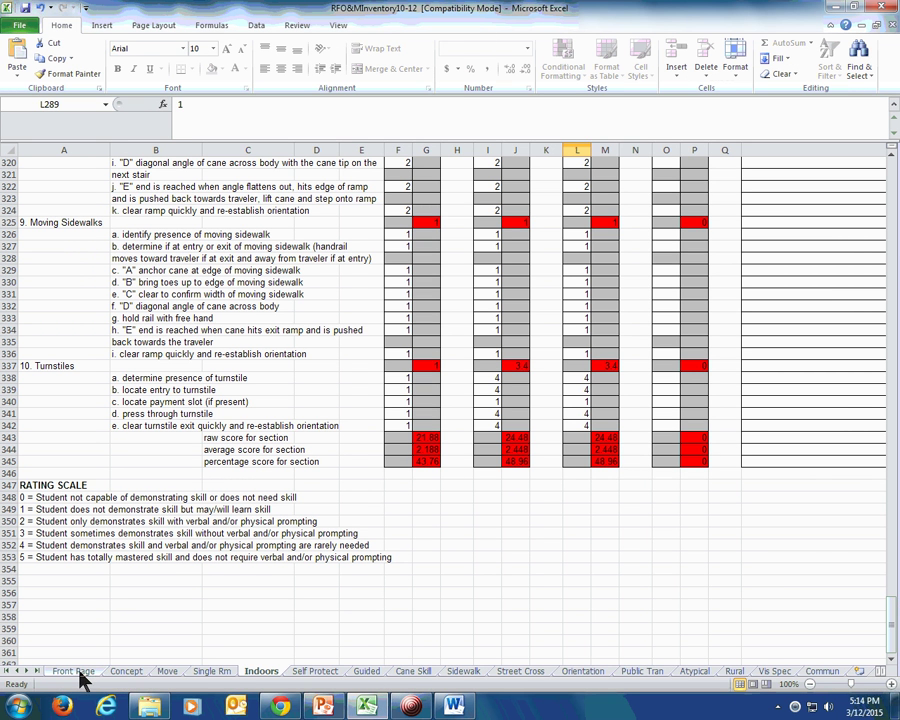
# - Enter a score of 4 for both Hand Trailing skills on the Indoors sheet, in cells O240 and O242
pyautogui.scroll(13, 395, 597)
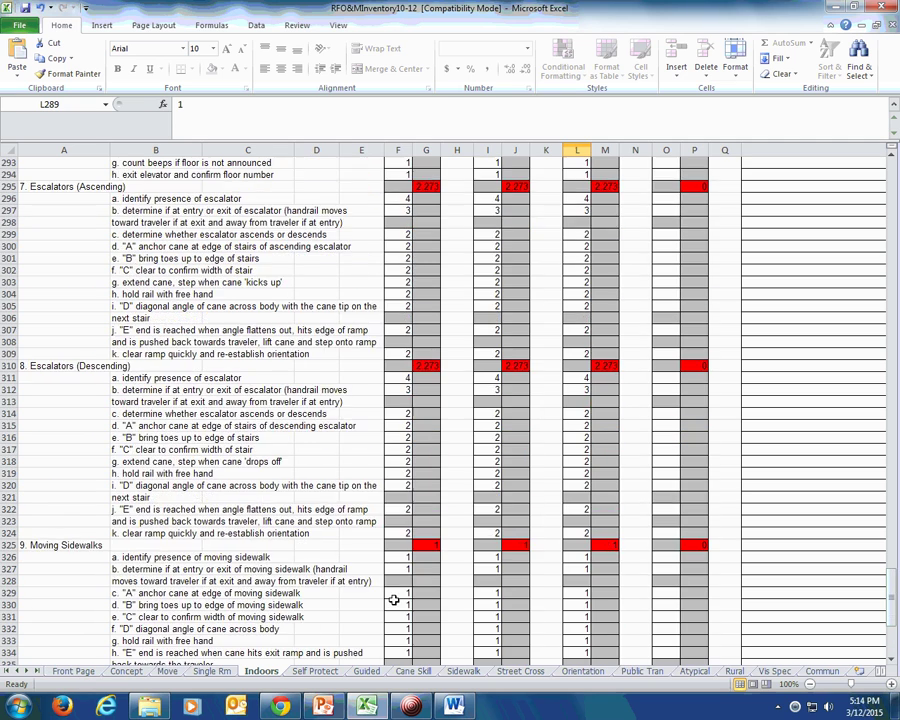
pyautogui.scroll(14, 395, 597)
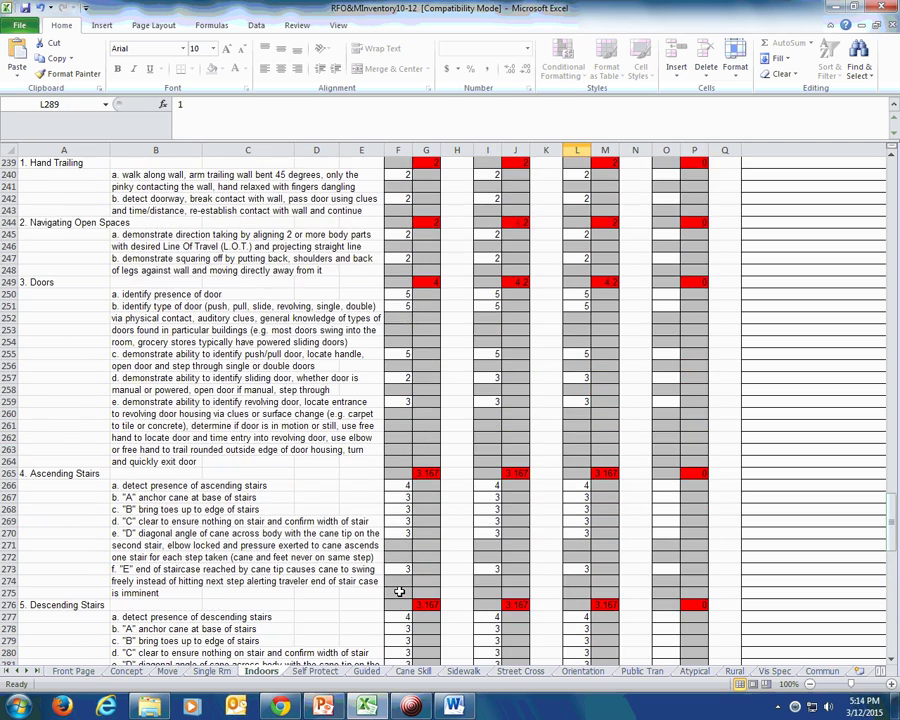
pyautogui.scroll(2, 399, 592)
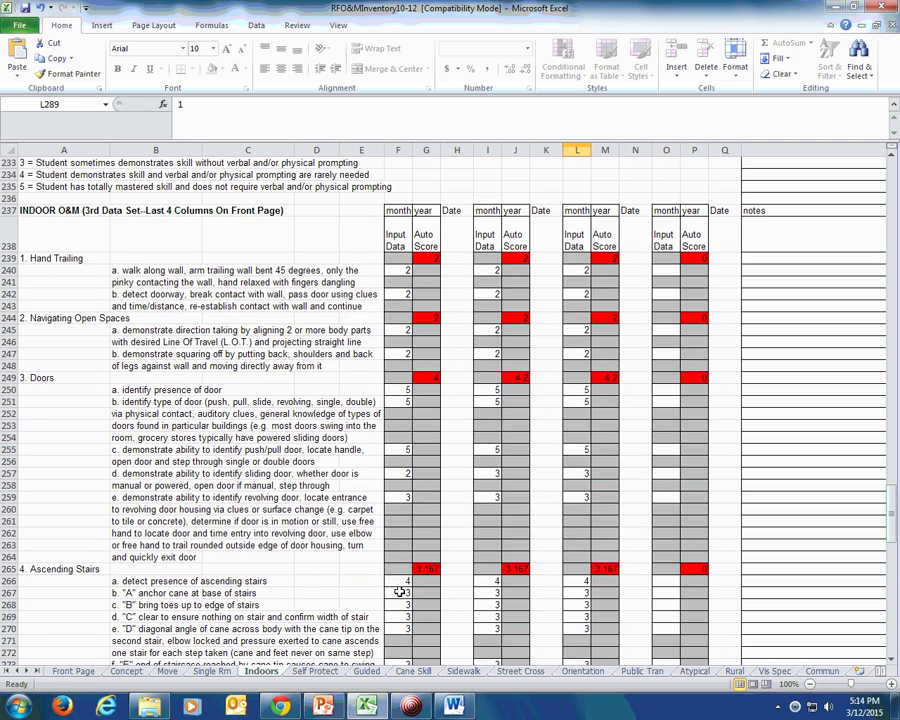
pyautogui.click(669, 268)
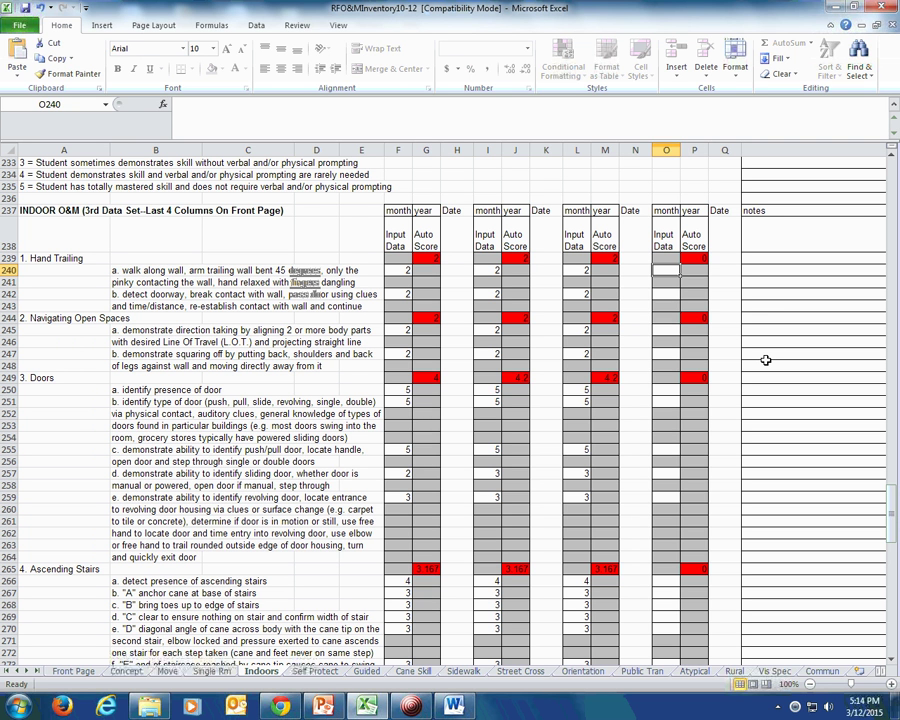
pyautogui.write('4')
pyautogui.press('Return')
pyautogui.press('Return')
pyautogui.write('4')
pyautogui.press('Return')
pyautogui.press('Return')
pyautogui.press('Return')
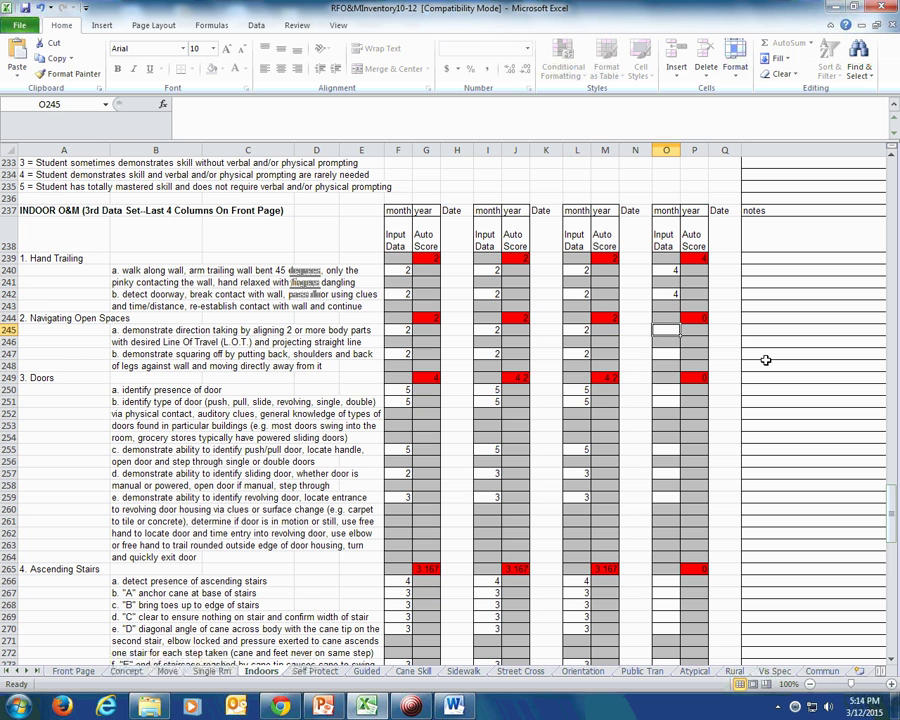
# - Score both Navigating Open Spaces skills as 4 in column O, cells O245 and O247
pyautogui.write('4')
pyautogui.press('Return')
pyautogui.press('Return')
pyautogui.write('4')
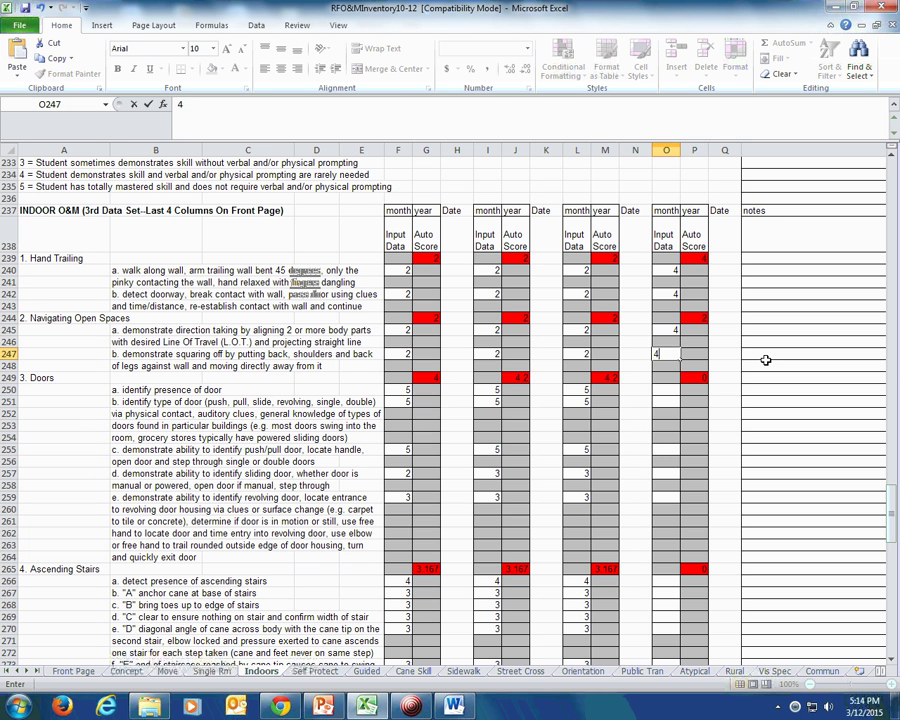
pyautogui.press('Return')
pyautogui.press('Return')
pyautogui.press('Return')
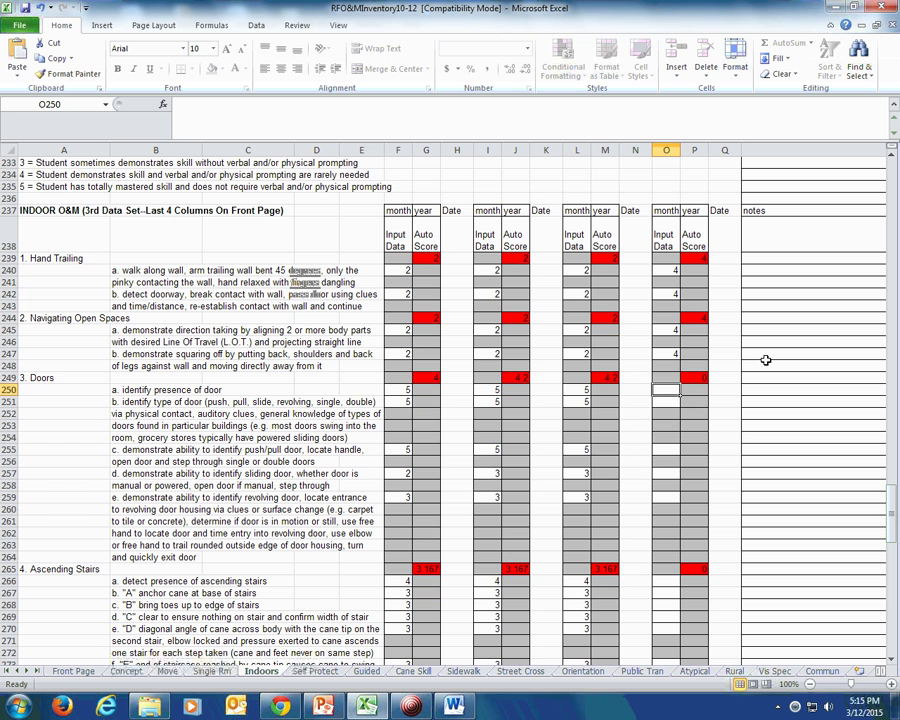
# - Enter the Doors scores in column O: 5 for skills a, b, c and e, and 4 for skill d
pyautogui.write('5')
pyautogui.press('Return')
pyautogui.write('5')
pyautogui.press('Return')
pyautogui.press('Return')
pyautogui.press('Return')
pyautogui.press('Return')
pyautogui.write('5')
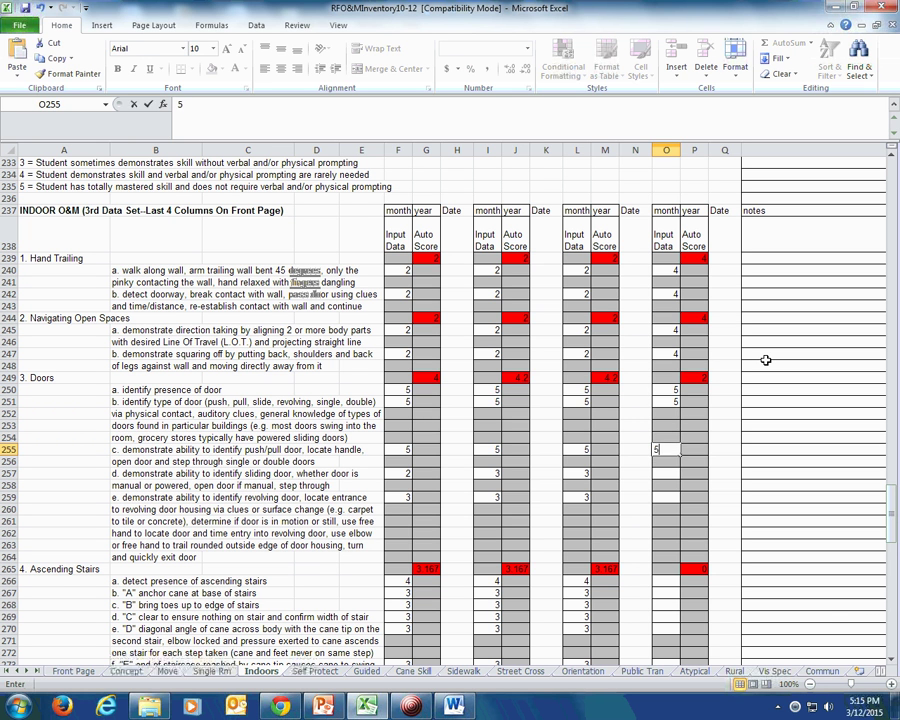
pyautogui.press('Return')
pyautogui.press('Return')
pyautogui.write('4')
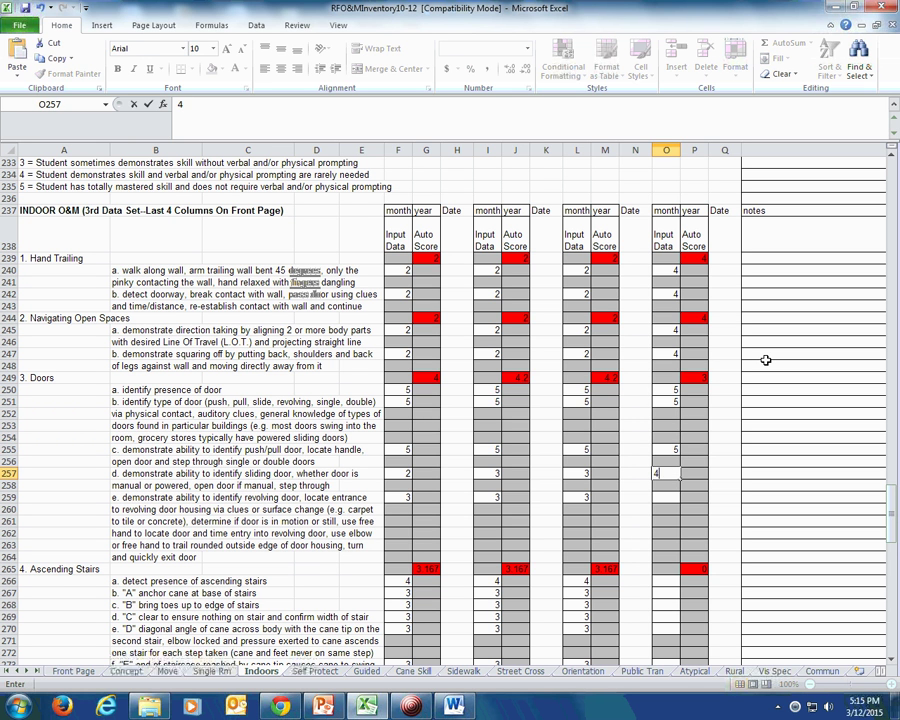
pyautogui.press('Return')
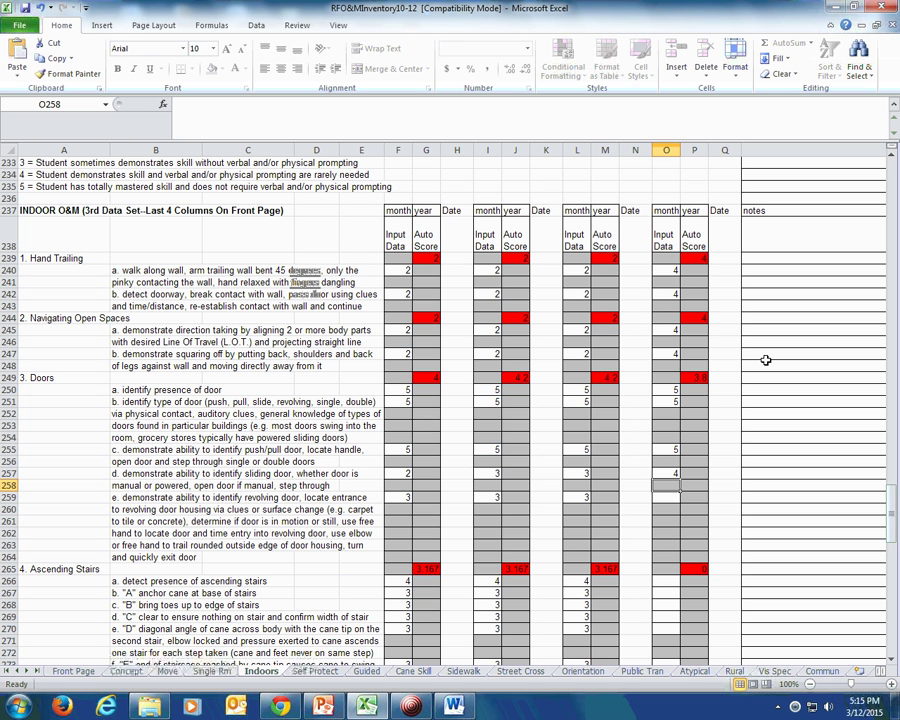
pyautogui.press('Return')
pyautogui.write('5')
pyautogui.press('Return')
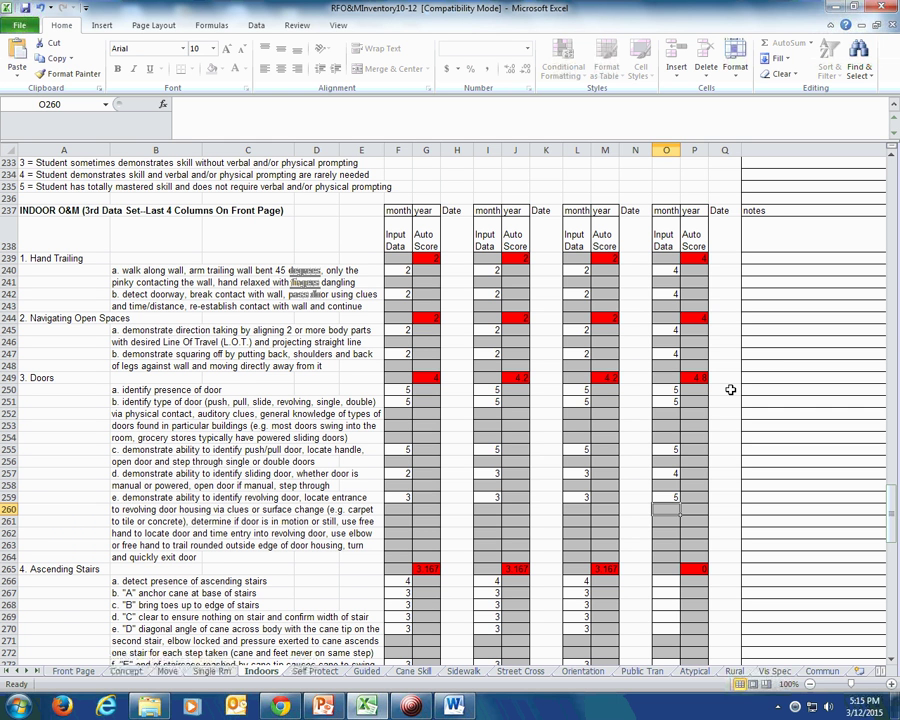
# - Enter the Ascending Stairs scores in column O: 5 for skill a and 4 for skills b through f
pyautogui.scroll(-5, 672, 386)
pyautogui.click(660, 379)
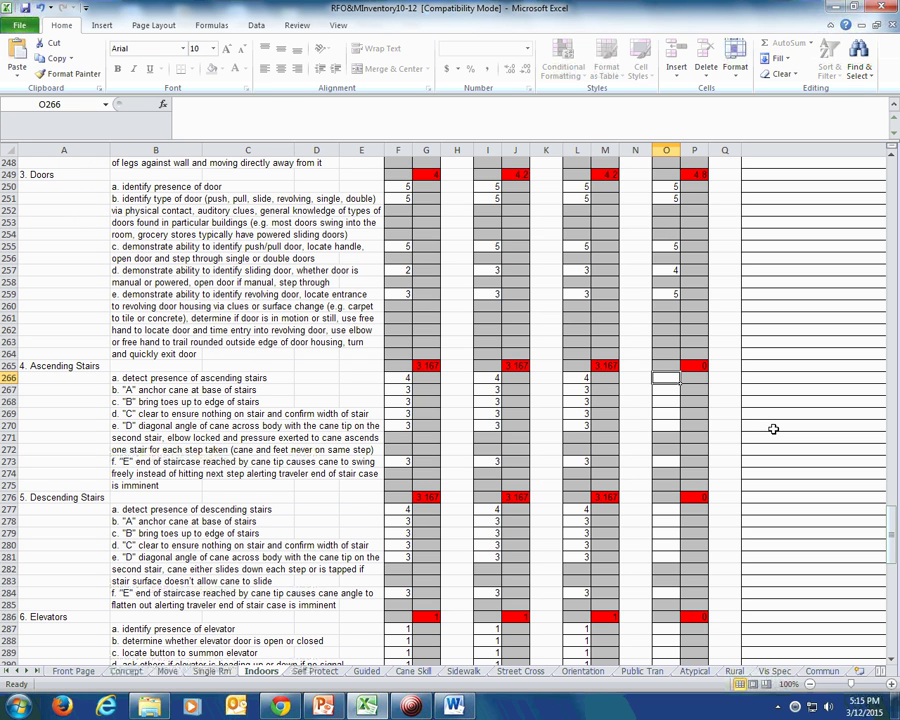
pyautogui.write('5')
pyautogui.press('Return')
pyautogui.write('4')
pyautogui.press('Return')
pyautogui.write('4')
pyautogui.press('Return')
pyautogui.write('4 4')
pyautogui.press('Return')
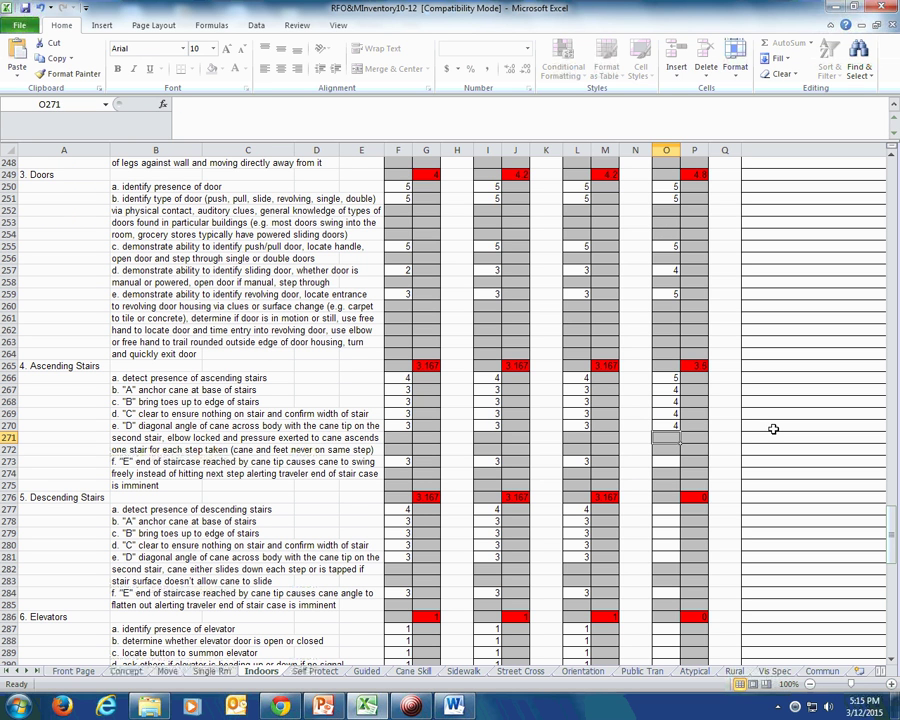
pyautogui.press('Return')
pyautogui.press('Return')
pyautogui.write('4')
pyautogui.press('Return')
pyautogui.press('Return')
pyautogui.press('Return')
pyautogui.press('Return')
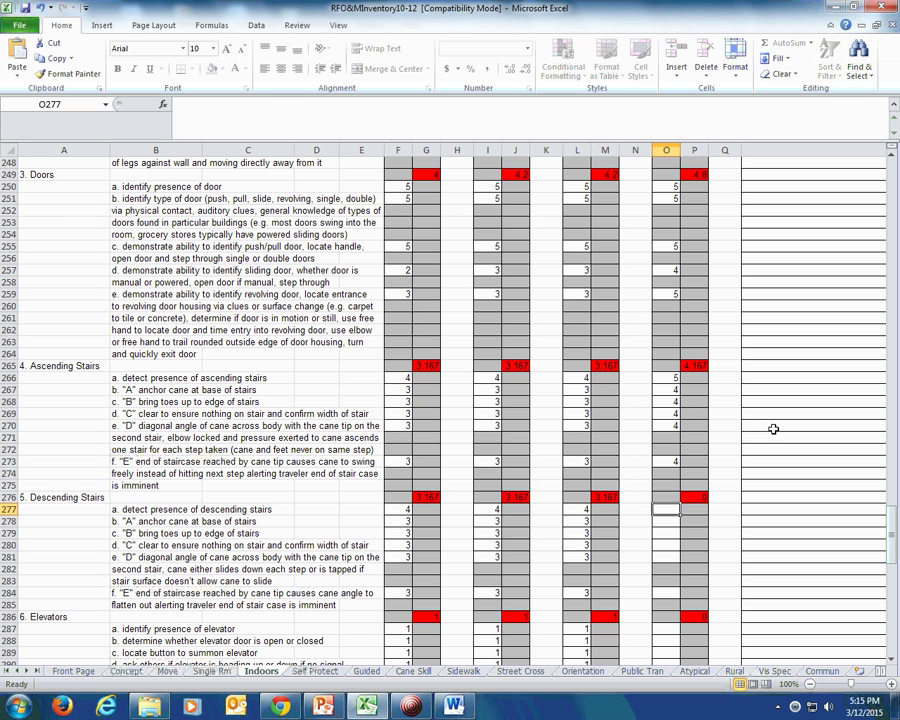
# - Fill in the Descending Stairs scores in column O with 5 for skill a and 4 for skills b through f
pyautogui.write('5')
pyautogui.press('Return')
pyautogui.write('4')
pyautogui.press('Return')
pyautogui.write('4 4 4')
pyautogui.press('Return')
pyautogui.press('Return')
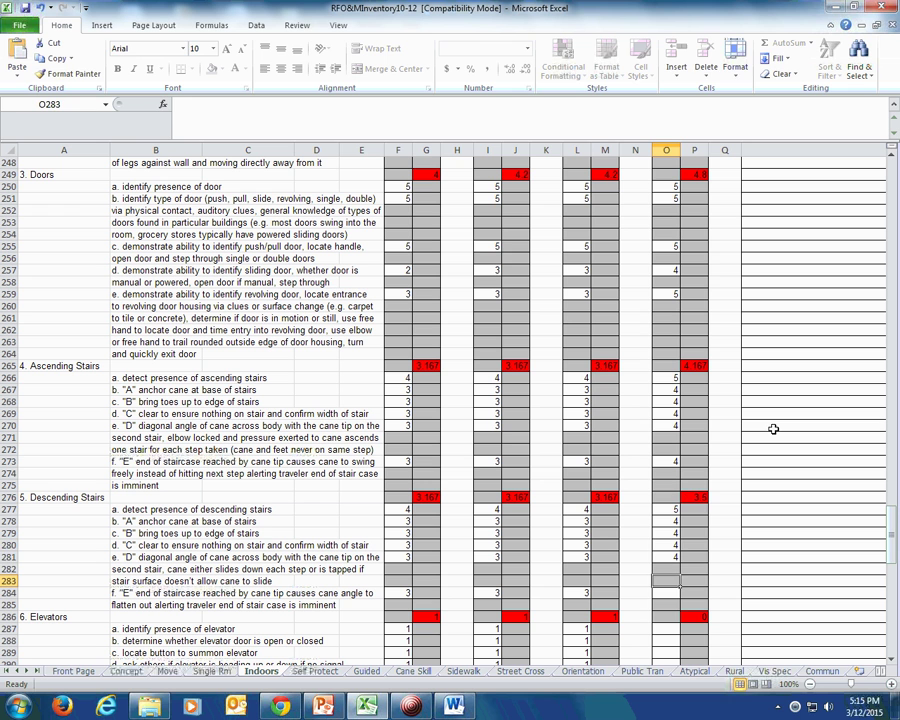
pyautogui.press('Return')
pyautogui.write('4')
pyautogui.press('Return')
pyautogui.press('Return')
pyautogui.press('Return')
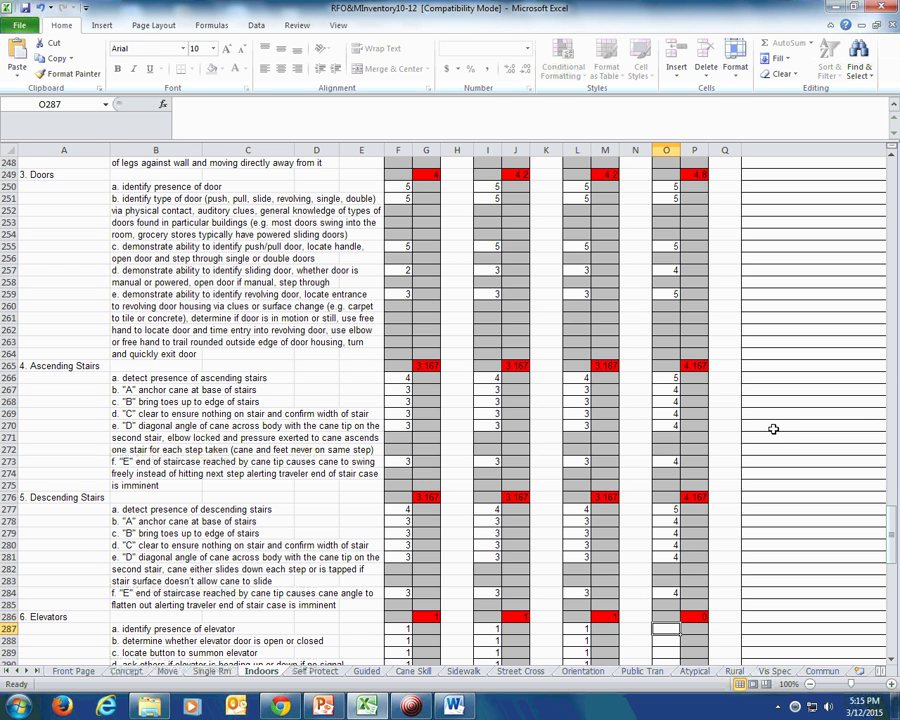
# - Try to clear the Descending Stairs auto score formula in cell P276
pyautogui.click(692, 497)
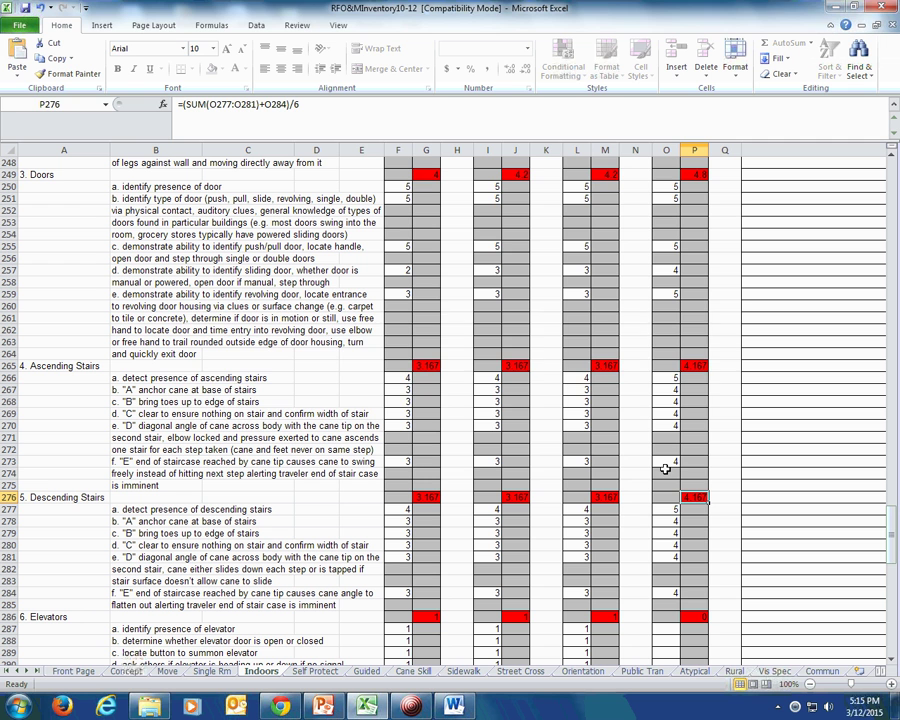
pyautogui.press('Delete')
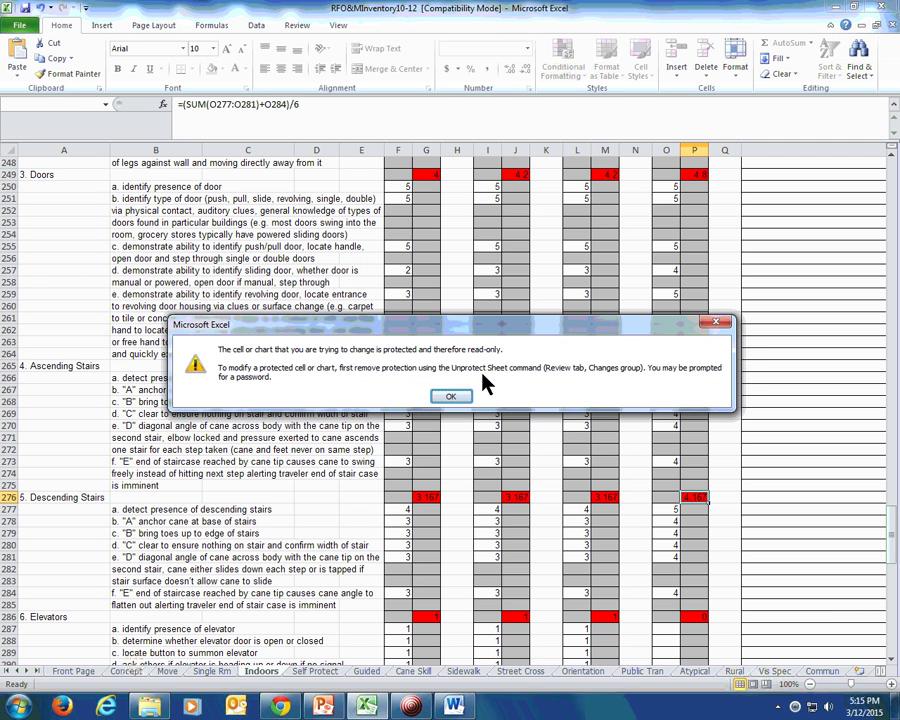
pyautogui.click(456, 396)
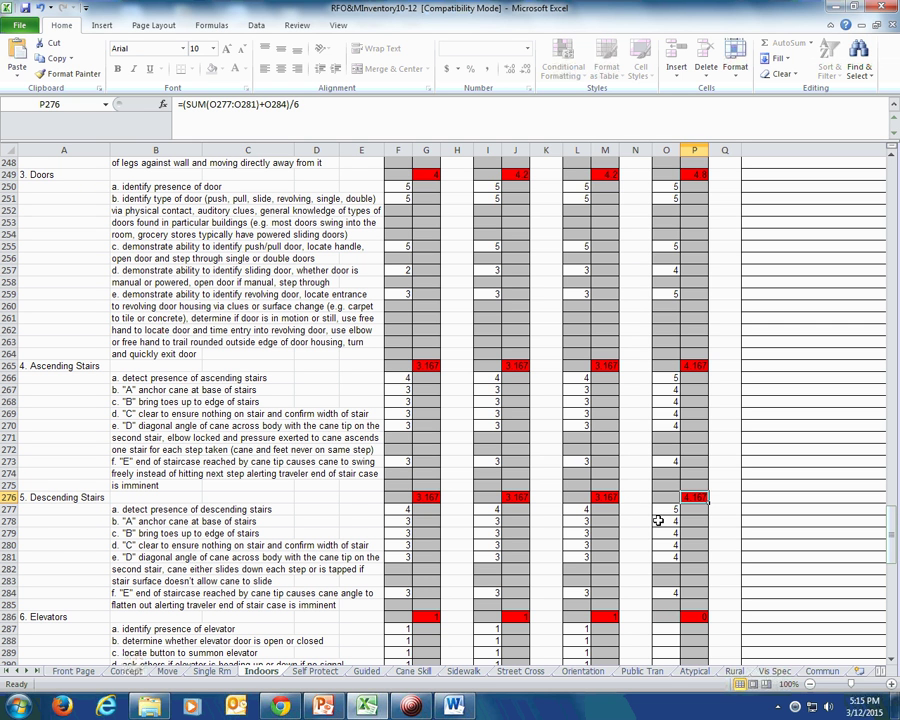
pyautogui.click(663, 519)
# - Enter a score of 2 for all eight Elevators skills in cells O287 to O294
pyautogui.scroll(-2, 665, 517)
pyautogui.scroll(-5, 665, 517)
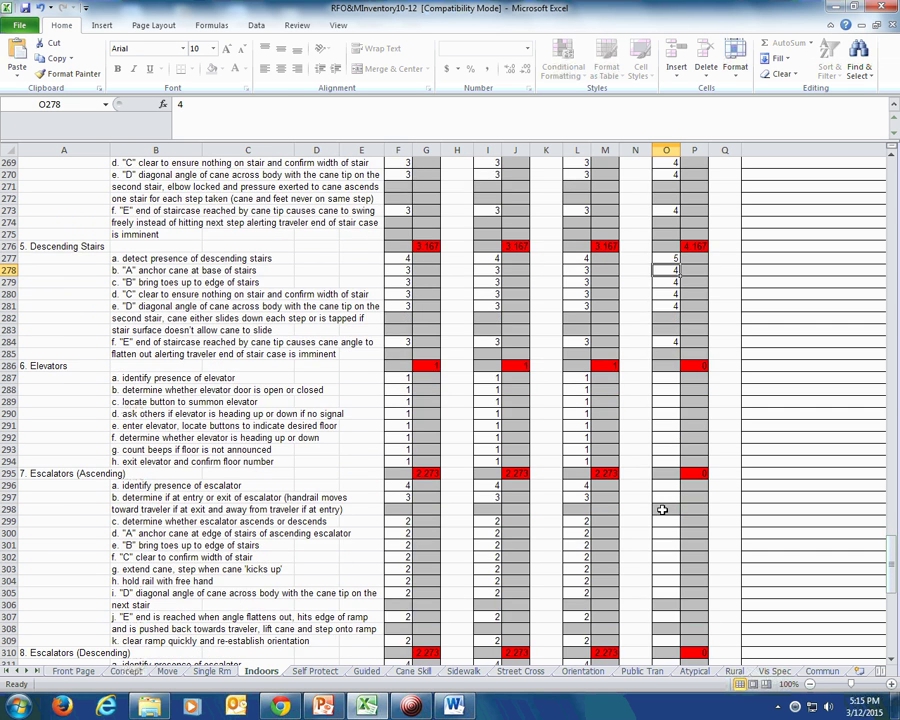
pyautogui.scroll(-3, 663, 508)
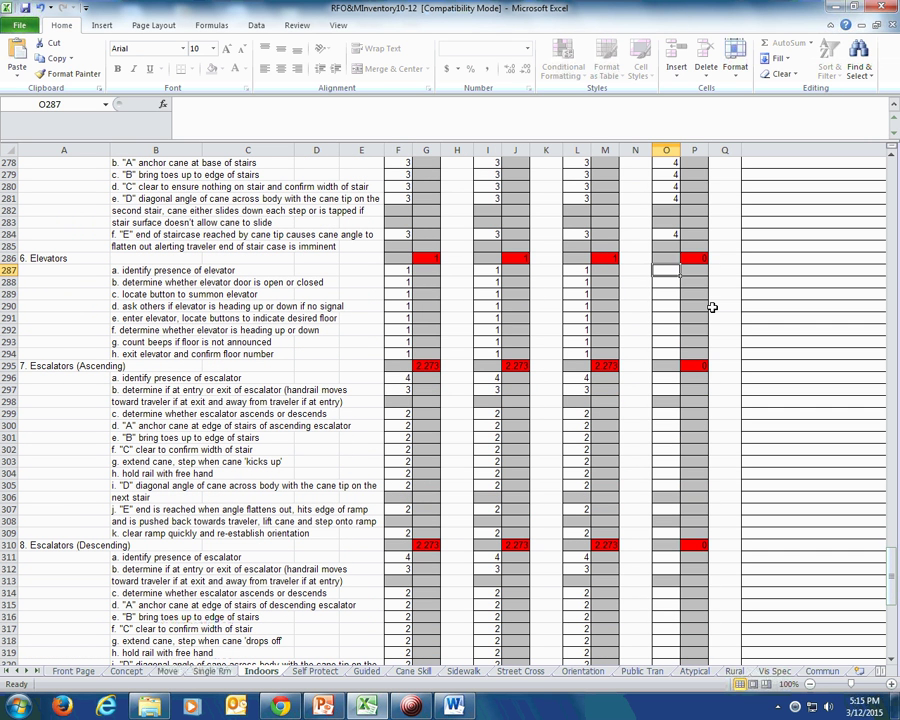
pyautogui.write('2 2 2 2 2 2 2 2')
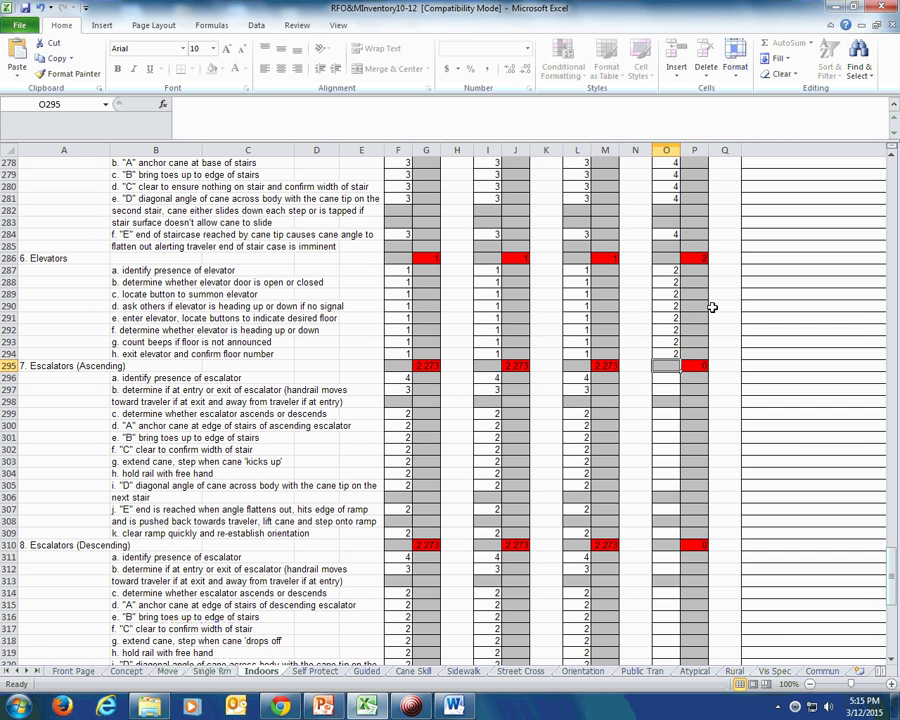
pyautogui.press('Return')
# - Copy the ascending and descending Escalators scores from L296:L324 into column O, starting at O296
pyautogui.scroll(-2, 678, 320)
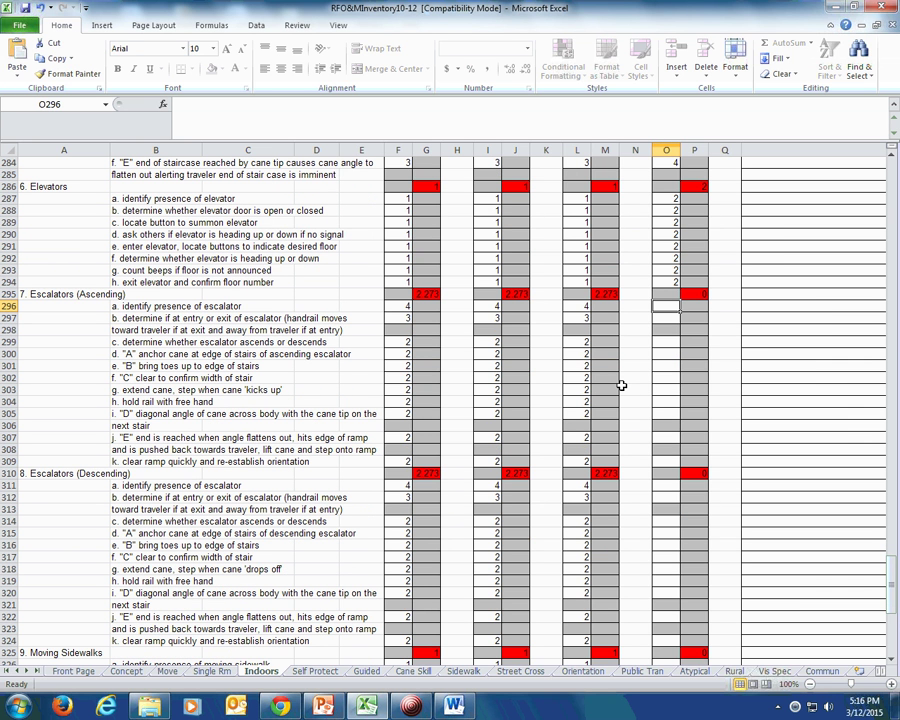
pyautogui.moveTo(576, 306); pyautogui.dragTo(578, 638)
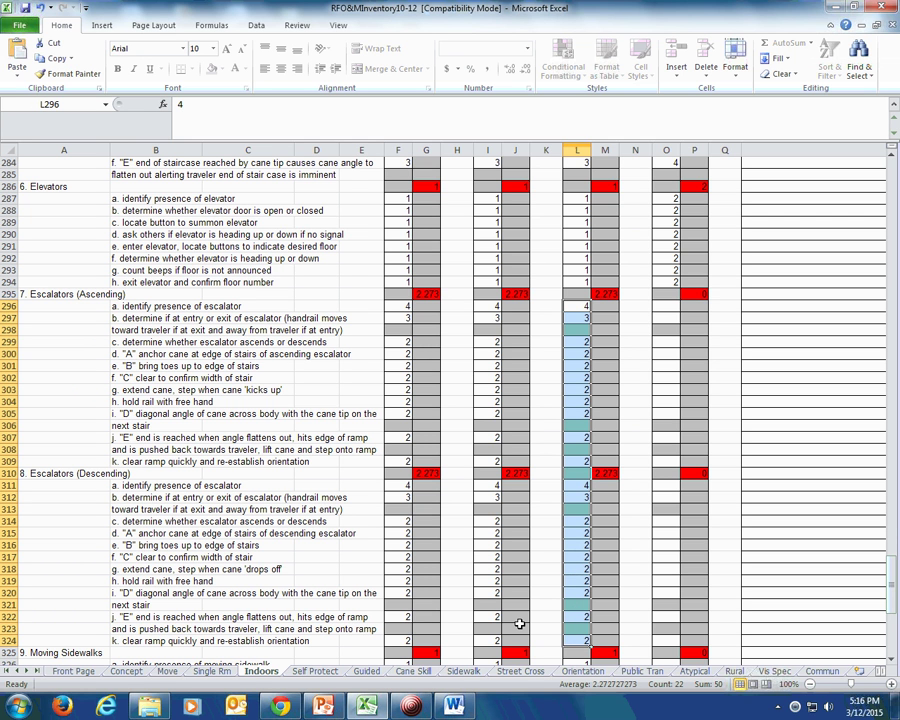
pyautogui.hotkey('ctrl', 'c')
pyautogui.press('Right')
pyautogui.press('Right')
pyautogui.press('Right')
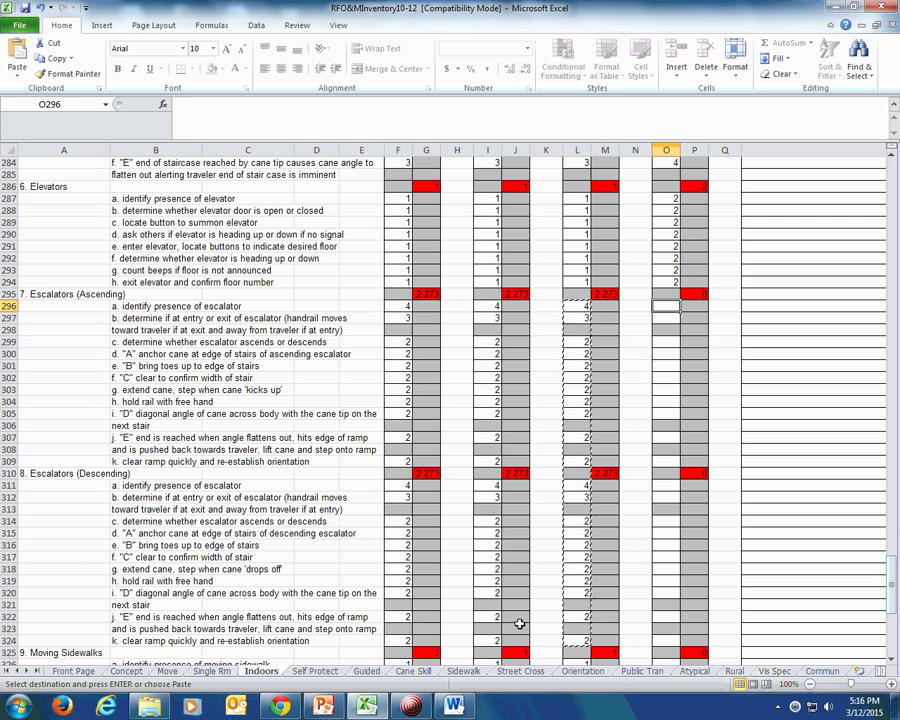
pyautogui.hotkey('ctrl', 'v')
pyautogui.press('Down')
pyautogui.press('Down')
pyautogui.press('Down')
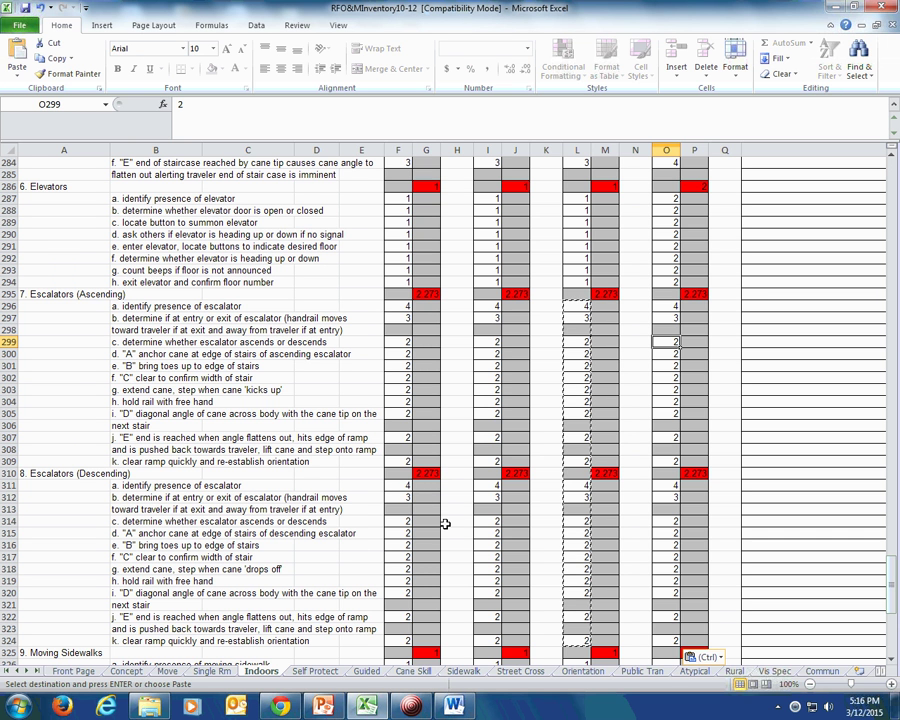
pyautogui.scroll(-6, 446, 525)
pyautogui.scroll(-2, 446, 530)
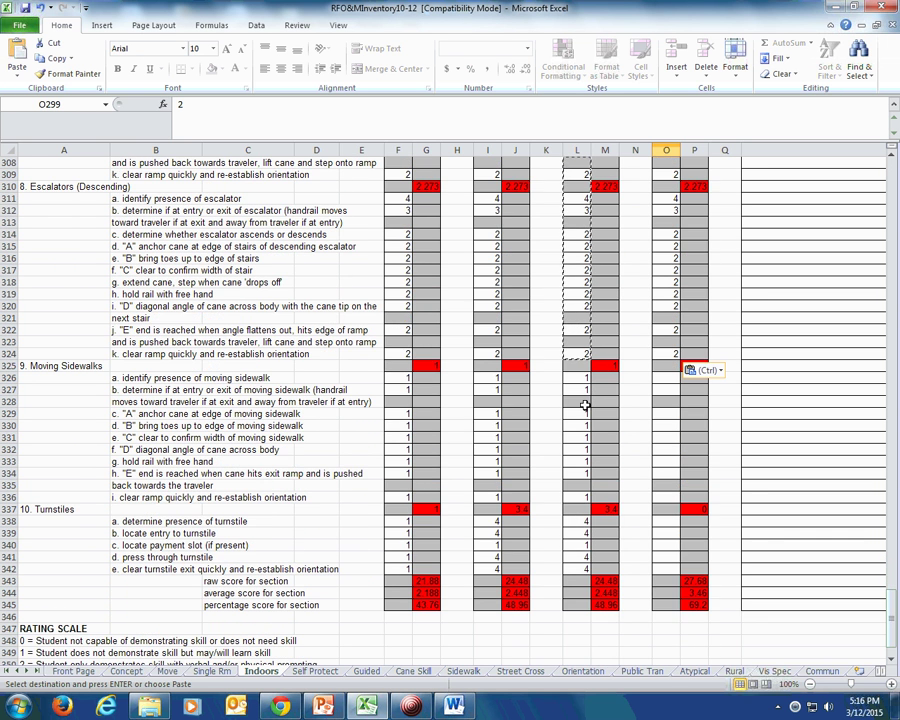
# - Copy the Moving Sidewalks and Turnstiles scores from L326:L342 into column O, starting at O326
pyautogui.moveTo(578, 378); pyautogui.dragTo(578, 497)
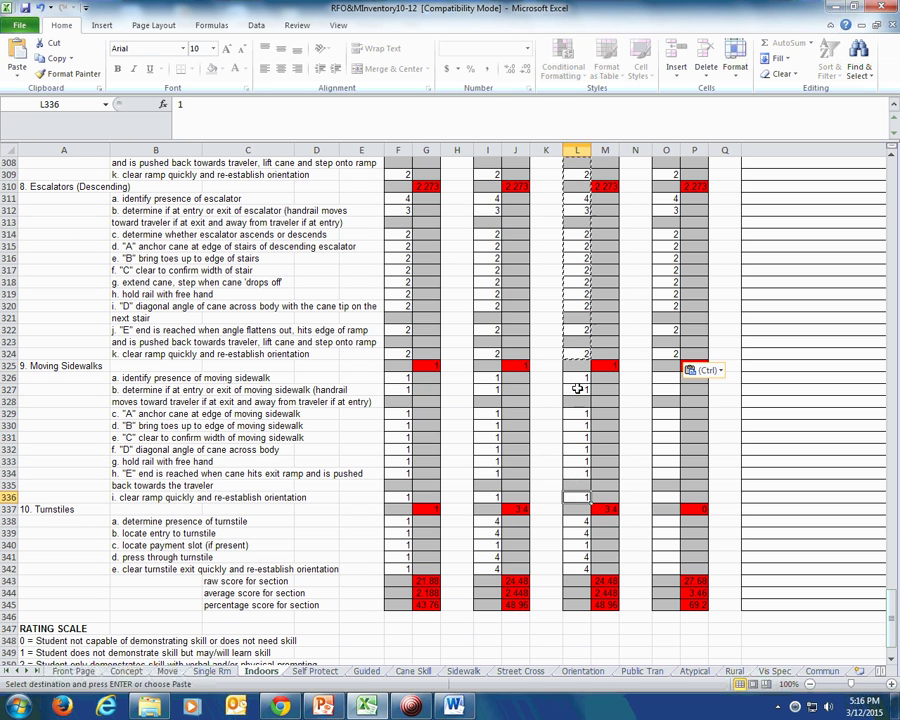
pyautogui.moveTo(575, 382); pyautogui.dragTo(582, 566)
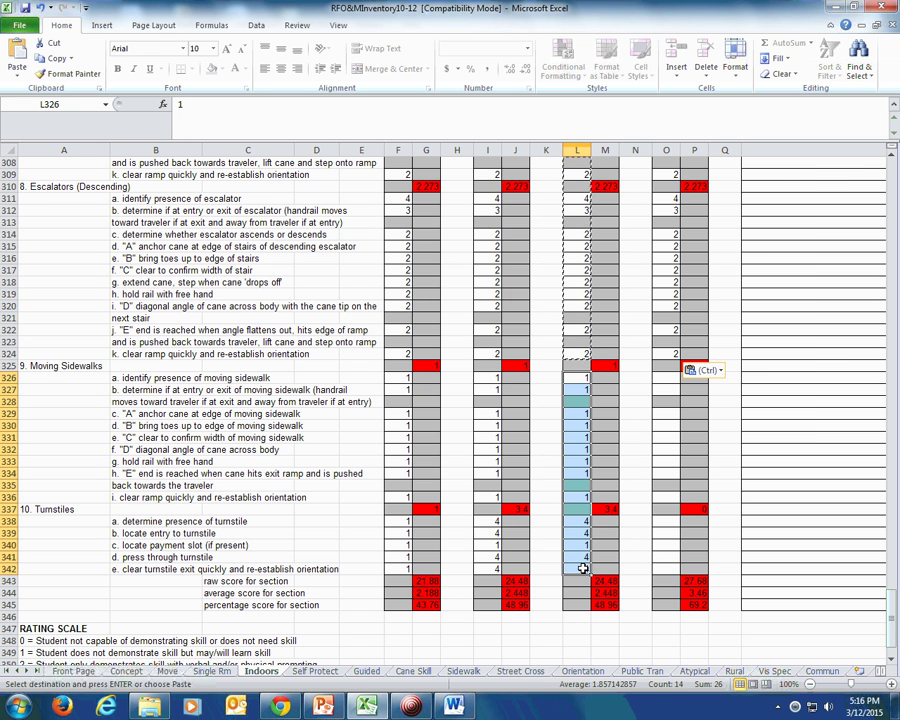
pyautogui.hotkey('ctrl', 'c')
pyautogui.press('Right')
pyautogui.press('Right')
pyautogui.press('Right')
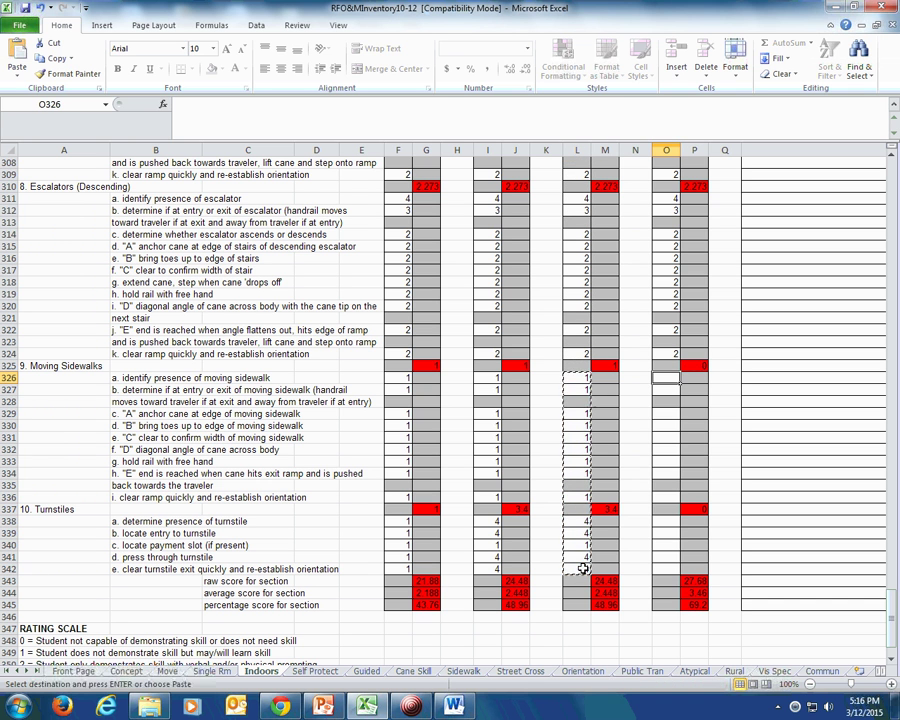
pyautogui.hotkey('ctrl', 'v')
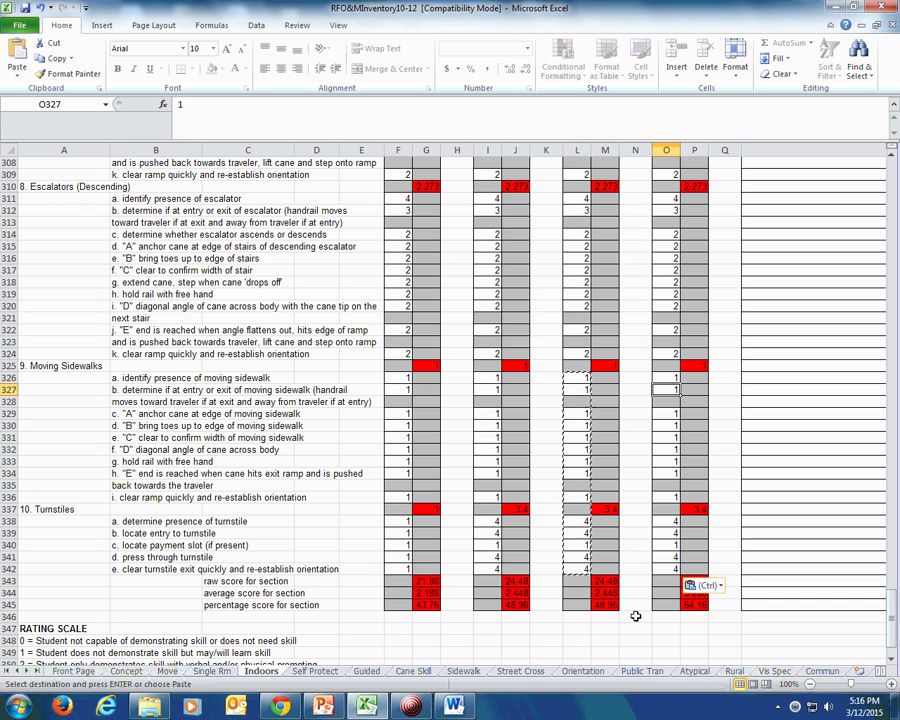
# - Compare the Indoors section's percentage scores in cells M345 and P345
pyautogui.click(634, 628)
pyautogui.click(676, 642)
pyautogui.scroll(-1, 640, 600)
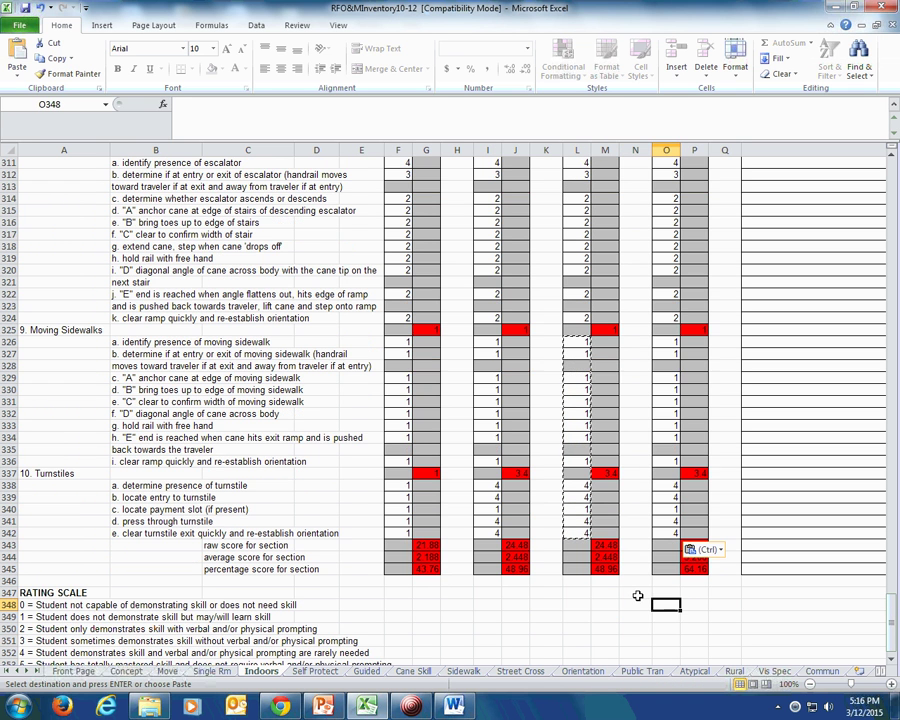
pyautogui.click(604, 568)
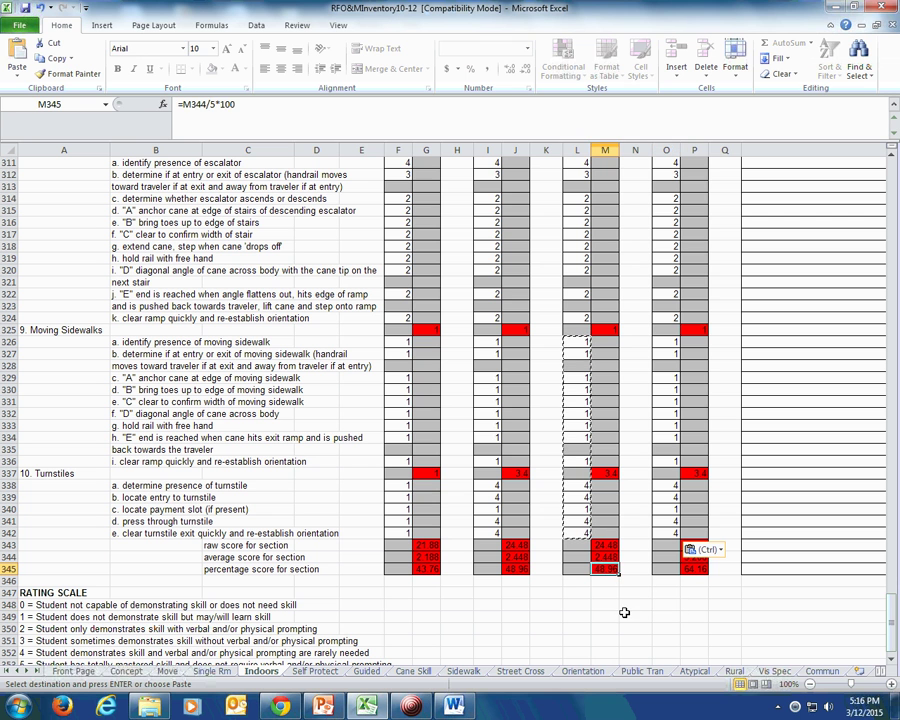
pyautogui.click(604, 604)
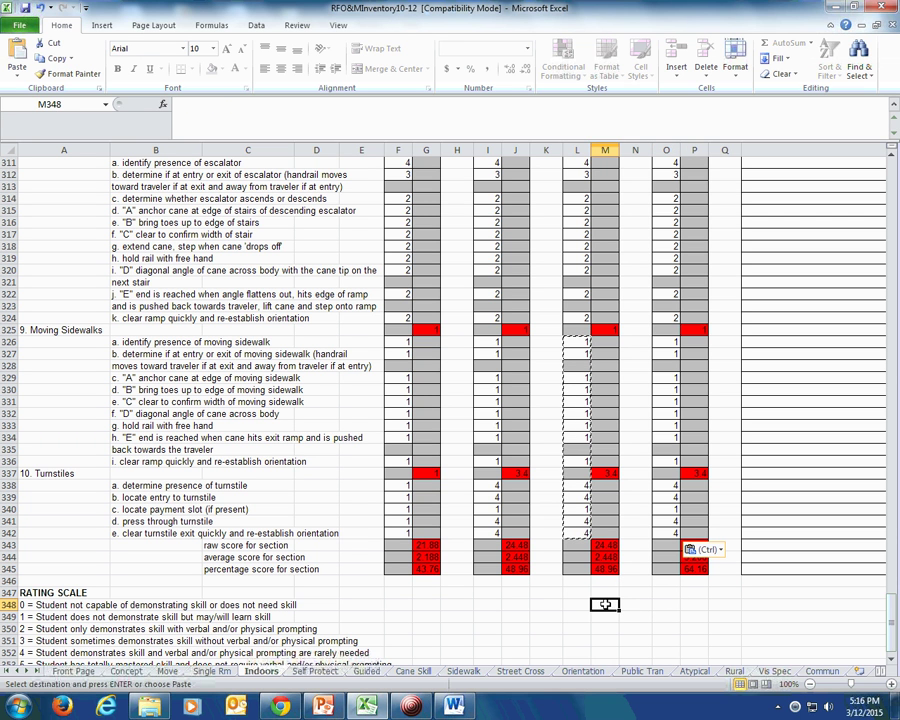
pyautogui.click(579, 604)
pyautogui.click(686, 570)
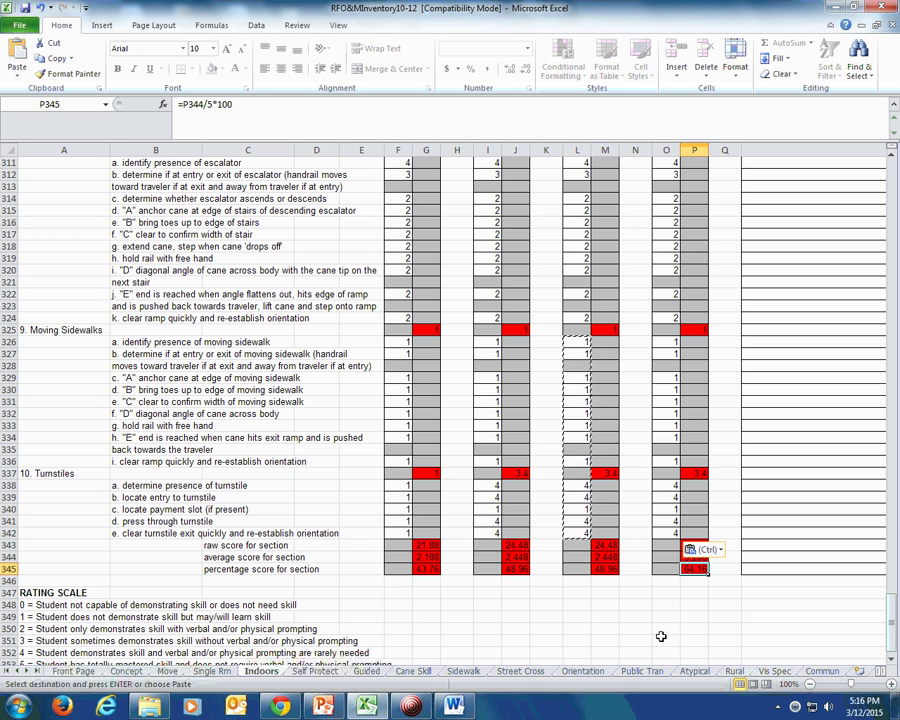
# - Review the 3/15 Indoor O&M percentage and total on the Front Page sheet, and the Street Crossings row across all dates
pyautogui.click(94, 677)
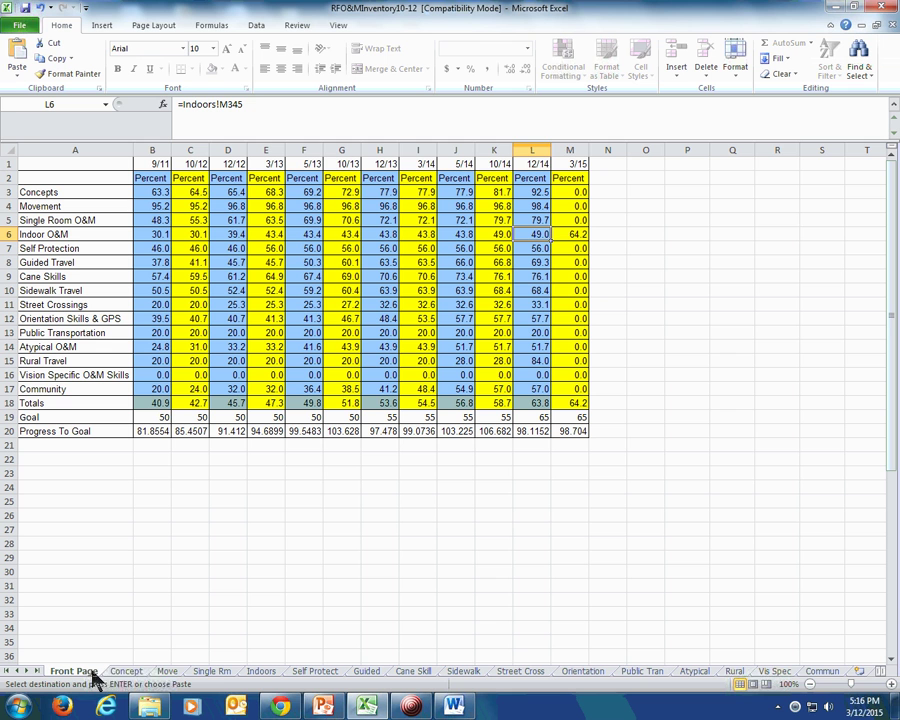
pyautogui.click(570, 232)
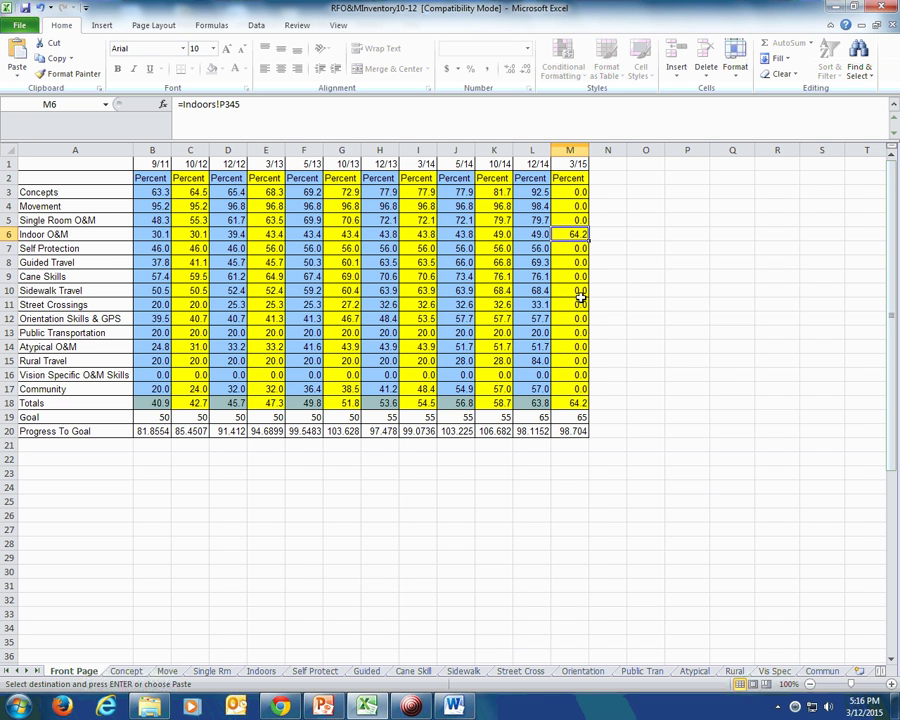
pyautogui.click(581, 402)
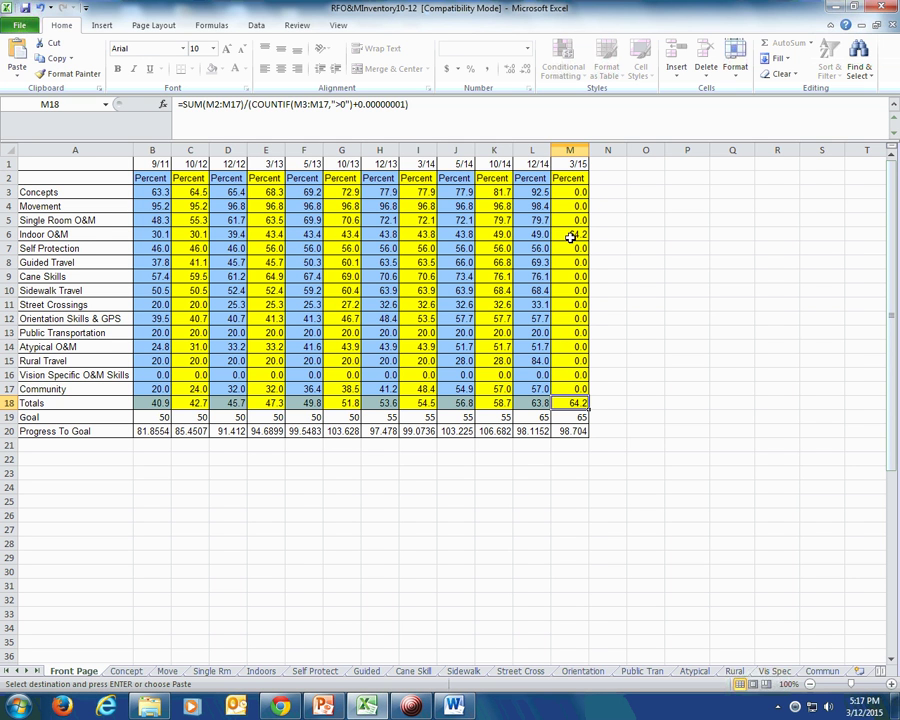
pyautogui.click(141, 303)
pyautogui.moveTo(143, 302); pyautogui.dragTo(566, 312)
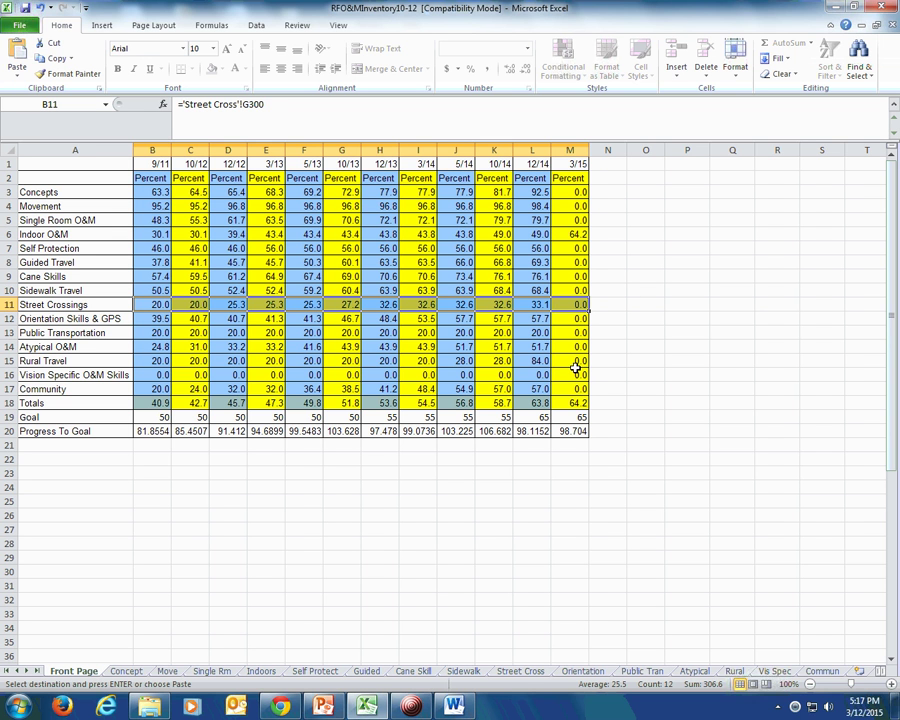
pyautogui.click(578, 318)
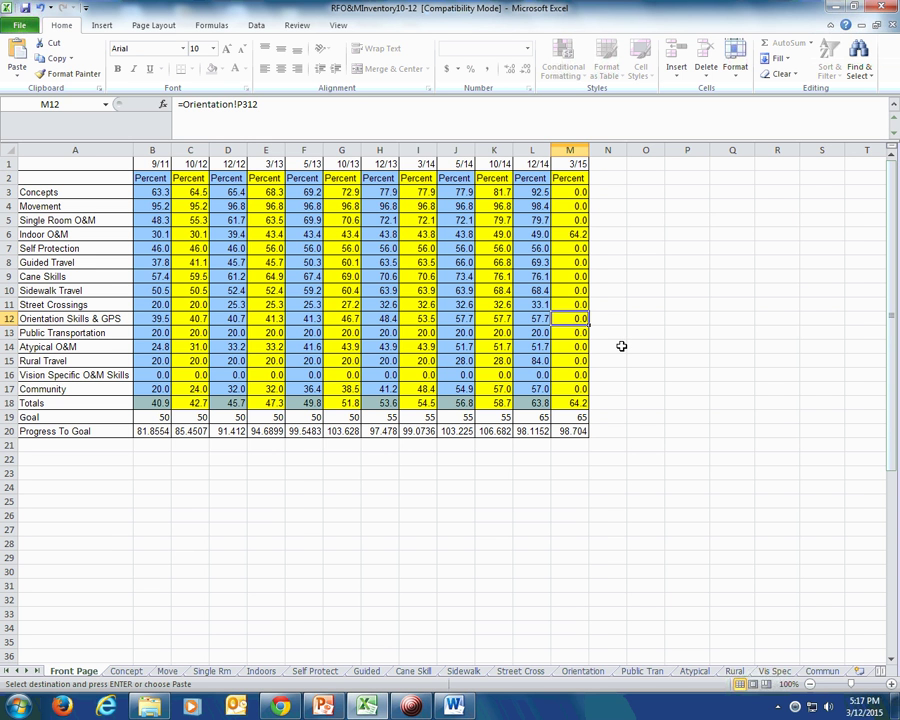
# - Review the rating scale definitions from 0 to 5 below the third data set on the Concept sheet
pyautogui.click(124, 671)
pyautogui.scroll(-2, 154, 570)
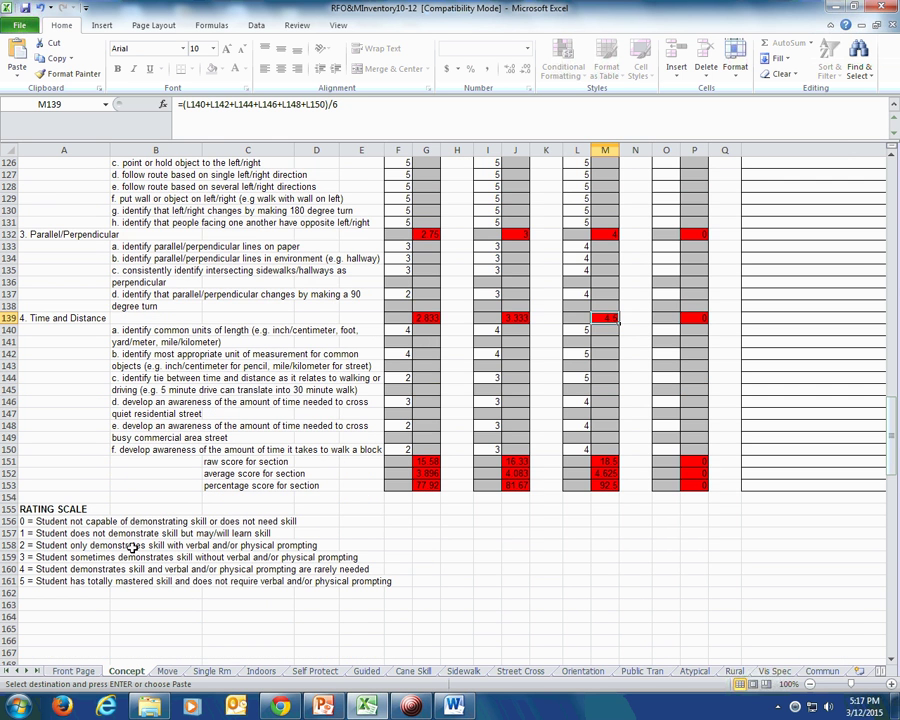
pyautogui.click(68, 518)
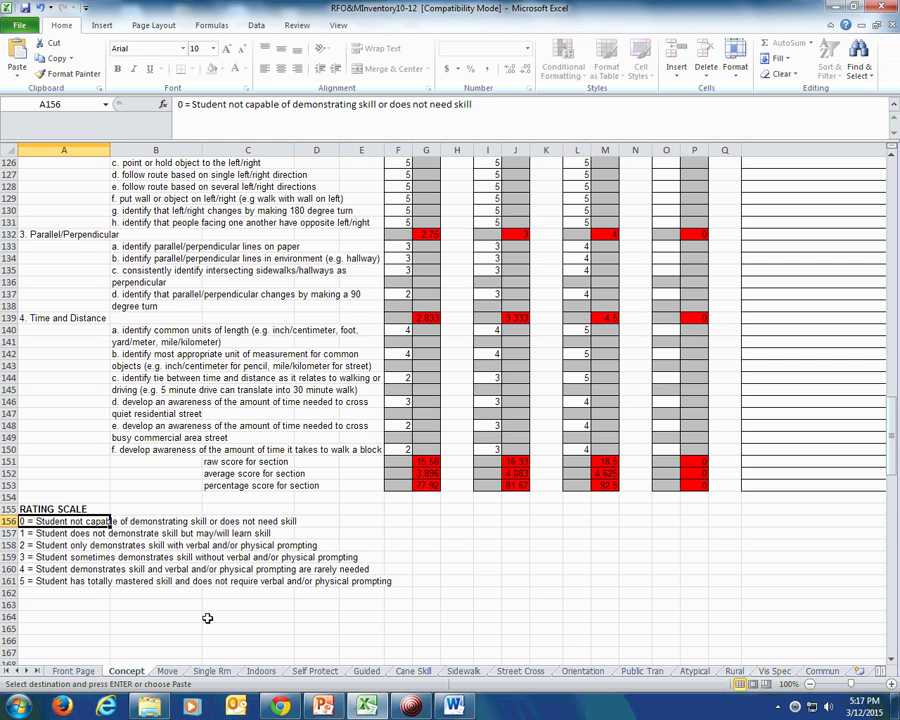
pyautogui.press('Down')
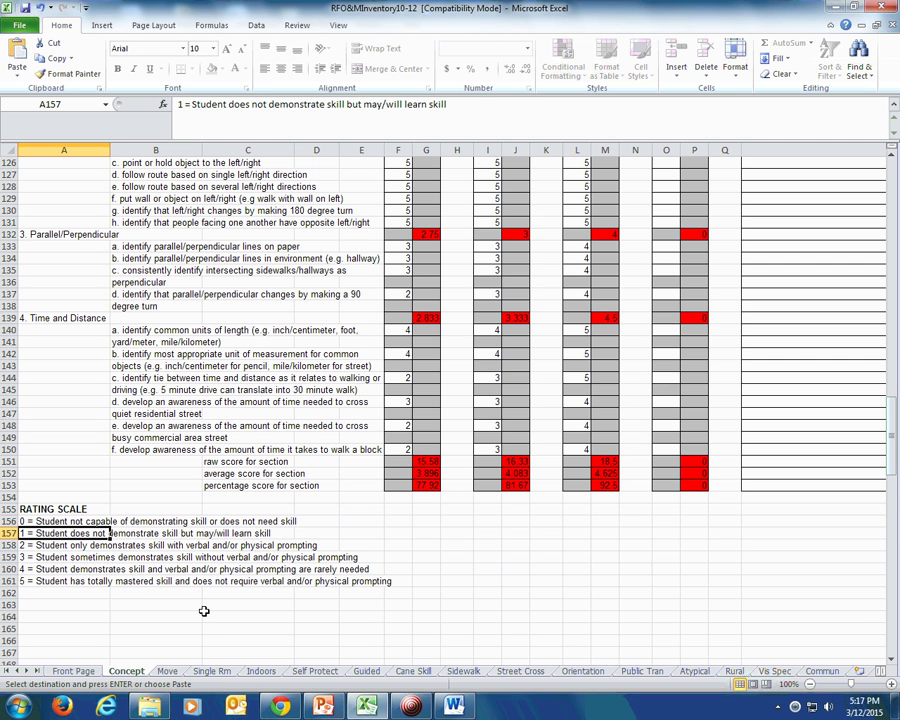
pyautogui.press('Down')
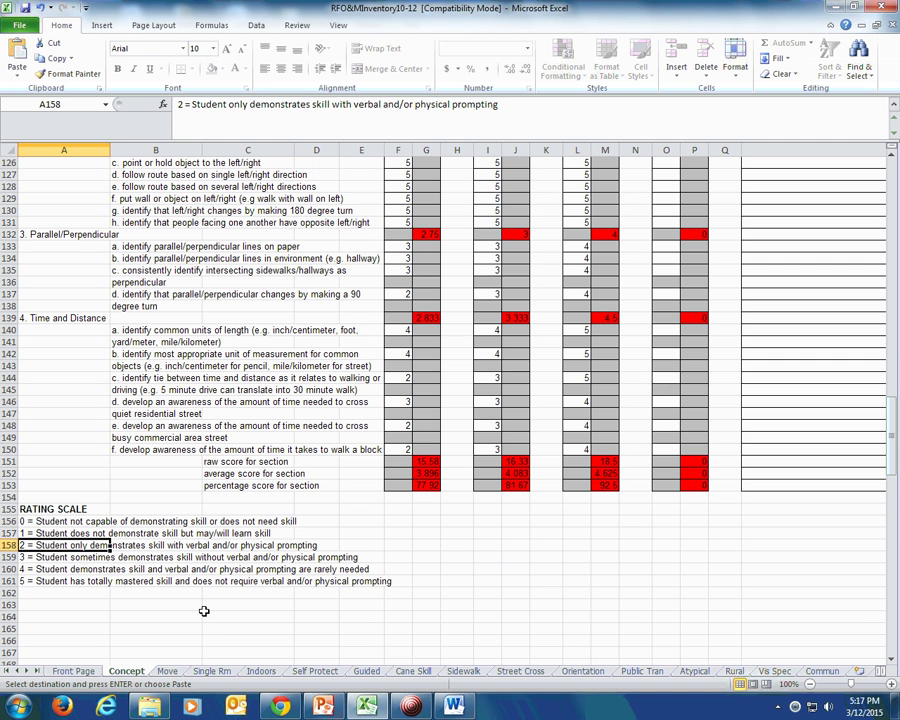
pyautogui.press('Down')
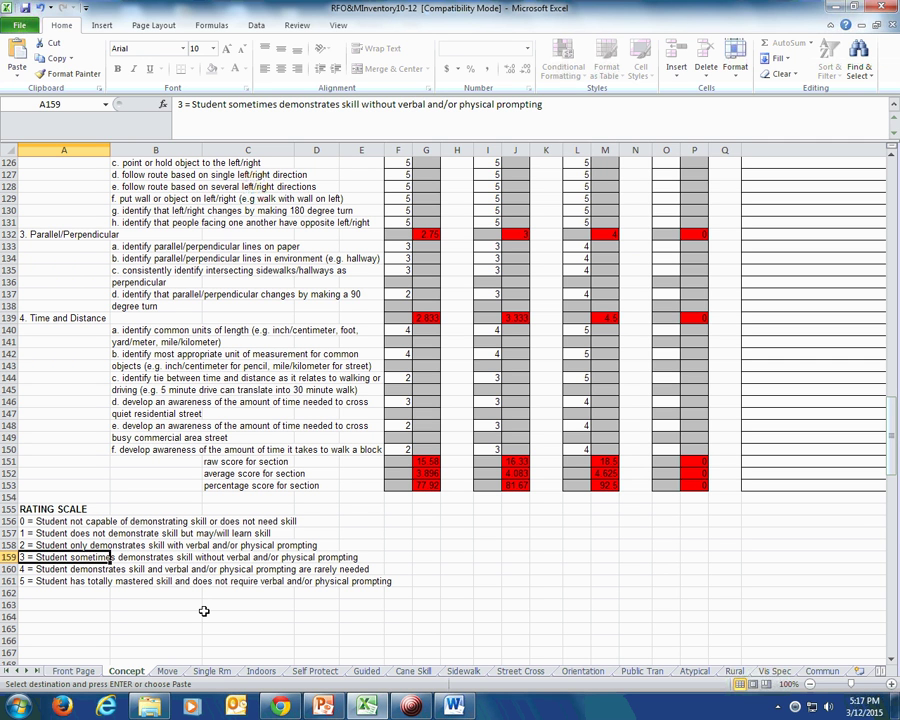
pyautogui.press('Down')
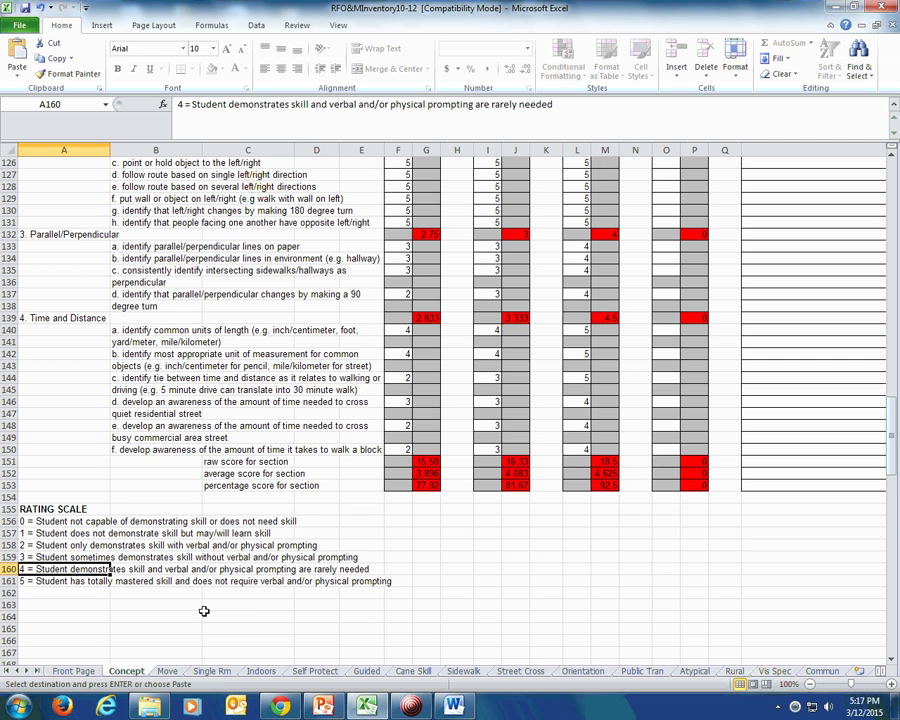
pyautogui.press('Down')
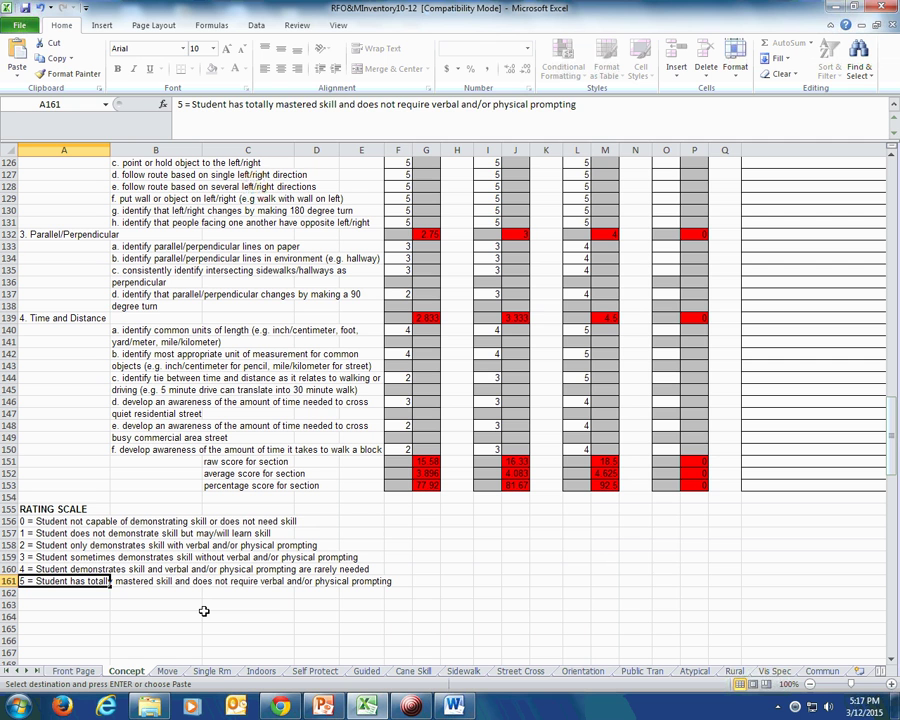
pyautogui.press('Up')
pyautogui.press('Up')
pyautogui.press('Up')
pyautogui.press('Up')
pyautogui.press('Up')
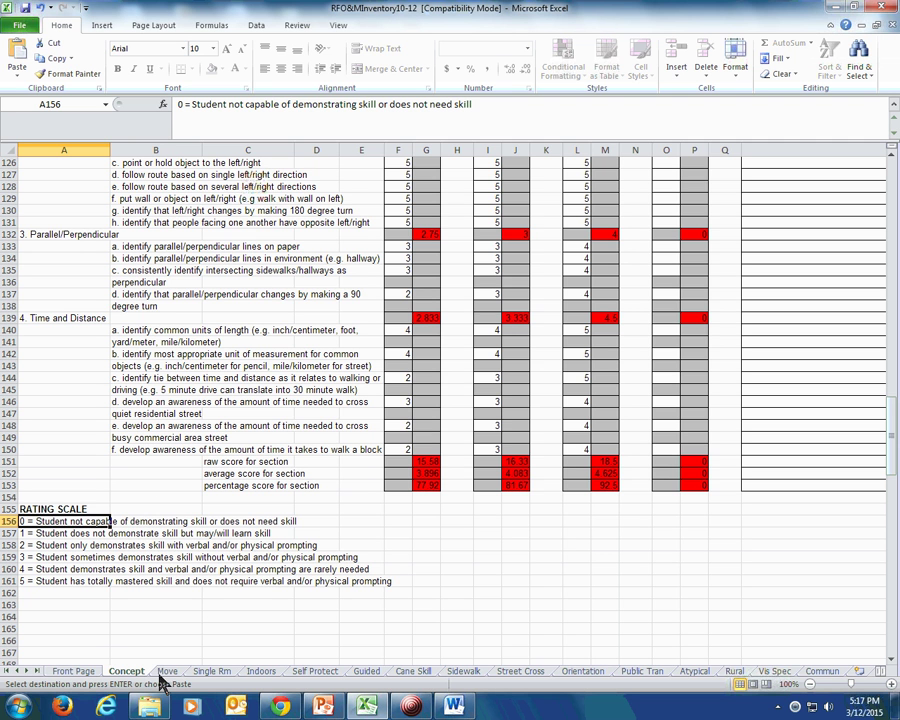
# - Copy the Concepts scores from L111:L150 into column O, starting at O111
pyautogui.scroll(9, 269, 597)
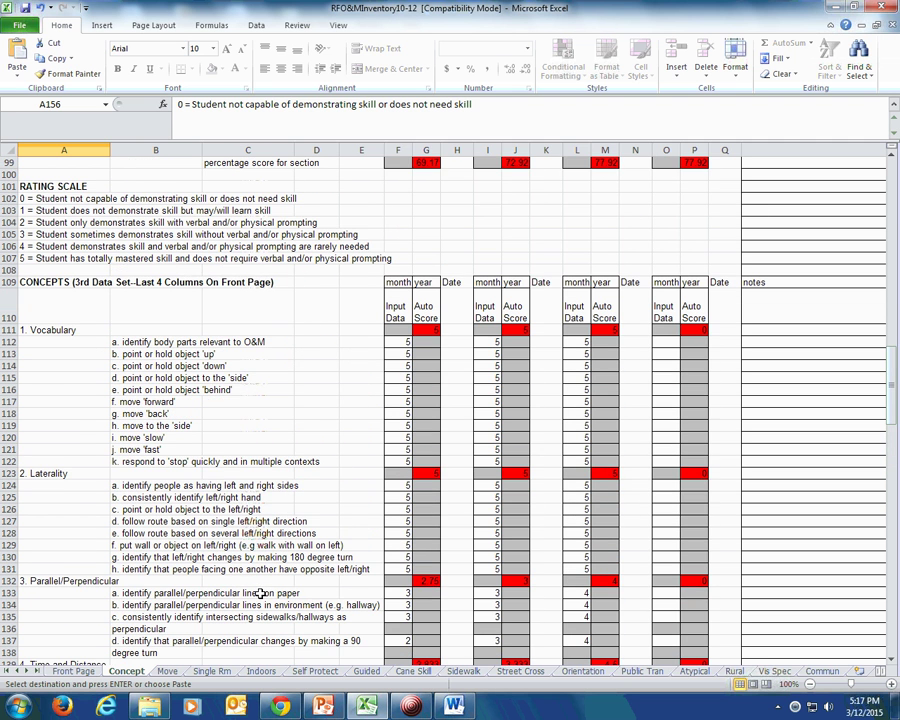
pyautogui.scroll(-3, 258, 592)
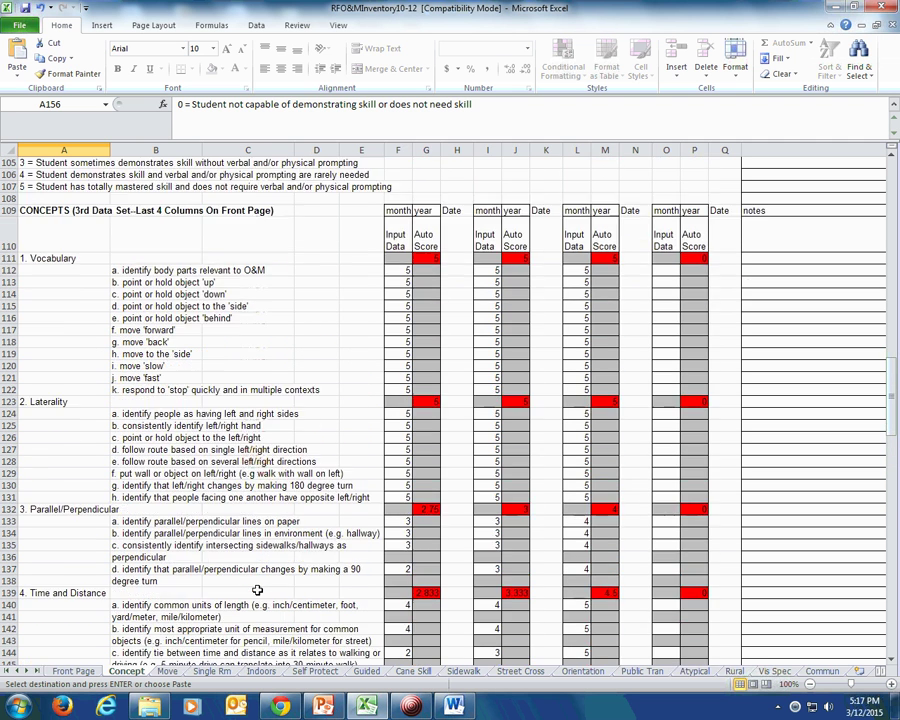
pyautogui.moveTo(572, 221); pyautogui.dragTo(574, 581)
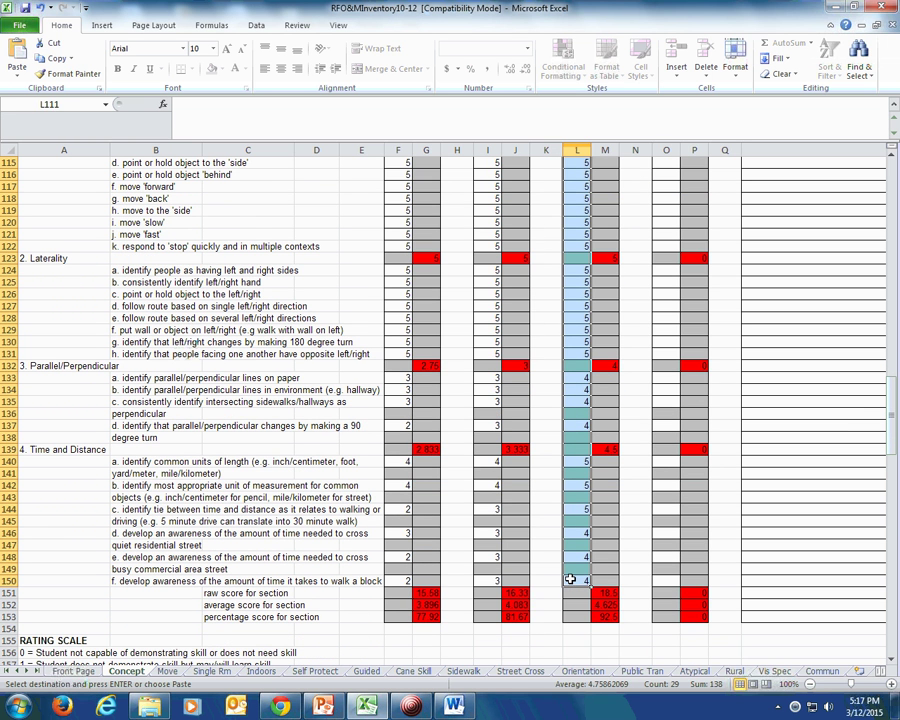
pyautogui.hotkey('ctrl', 'c')
pyautogui.press('Right')
pyautogui.press('Right')
pyautogui.press('Right')
pyautogui.hotkey('ctrl', 'v')
# - Set the Parallel/Perpendicular scores for skills b and c to 5 in cells O134 and O135
pyautogui.press('Down')
pyautogui.press('Down')
pyautogui.press('Down')
pyautogui.press('Down')
pyautogui.press('Down')
pyautogui.press('Down')
pyautogui.press('Down')
pyautogui.press('Down')
pyautogui.press('Down')
pyautogui.press('Down')
pyautogui.press('Down')
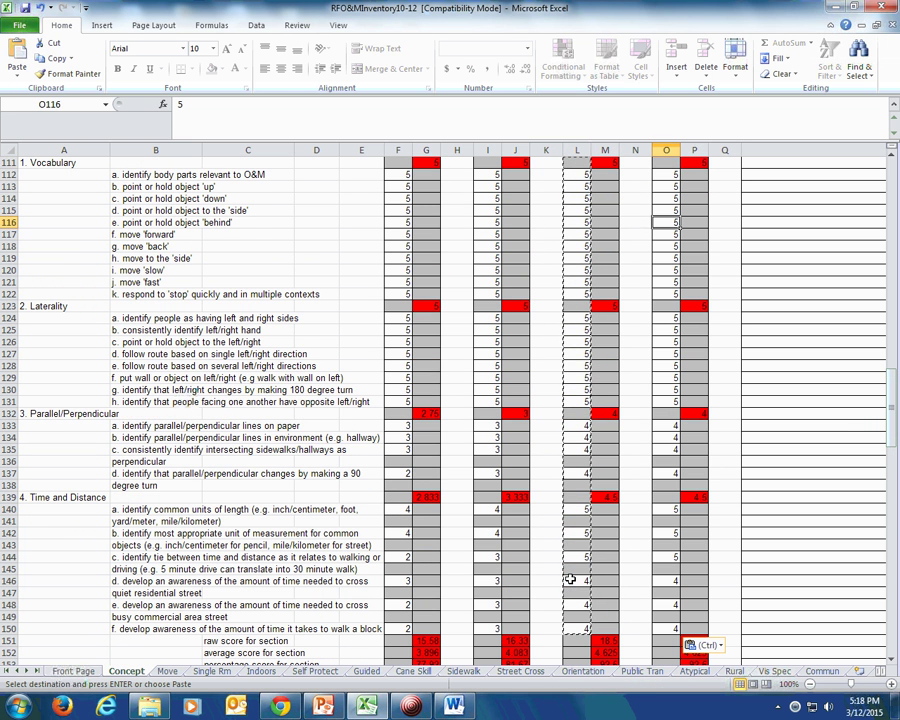
pyautogui.press('Down')
pyautogui.press('Down')
pyautogui.press('Down')
pyautogui.press('Down')
pyautogui.press('Down')
pyautogui.press('Down')
pyautogui.press('Down')
pyautogui.press('Down')
pyautogui.press('Down')
pyautogui.press('Down')
pyautogui.press('Down')
pyautogui.press('Down')
pyautogui.press('Down')
pyautogui.press('Down')
pyautogui.press('Down')
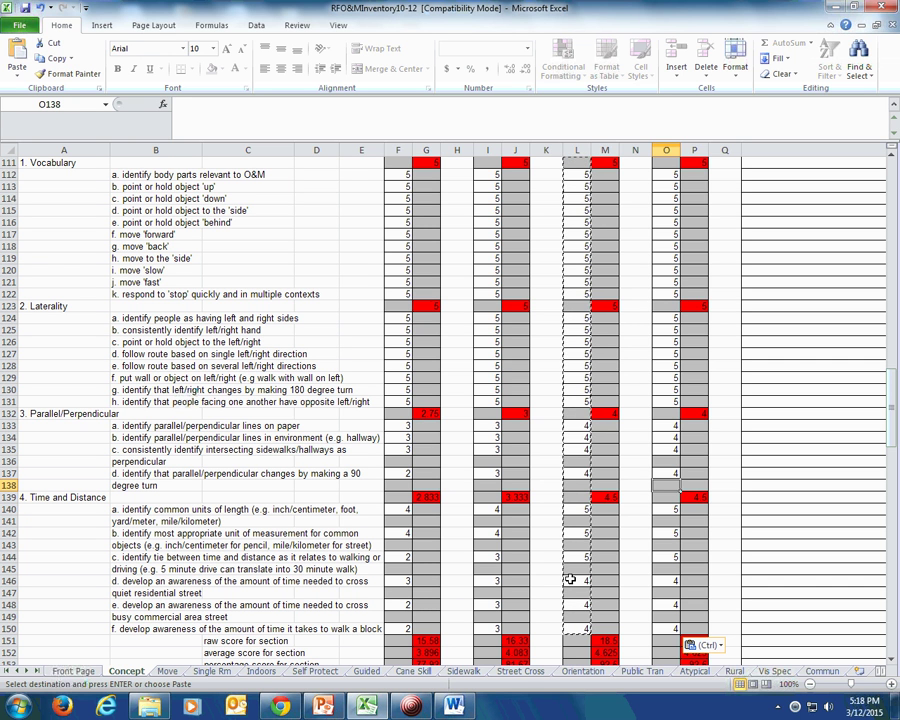
pyautogui.press('Up')
pyautogui.press('Up')
pyautogui.press('Up')
pyautogui.press('Up')
pyautogui.press('Up')
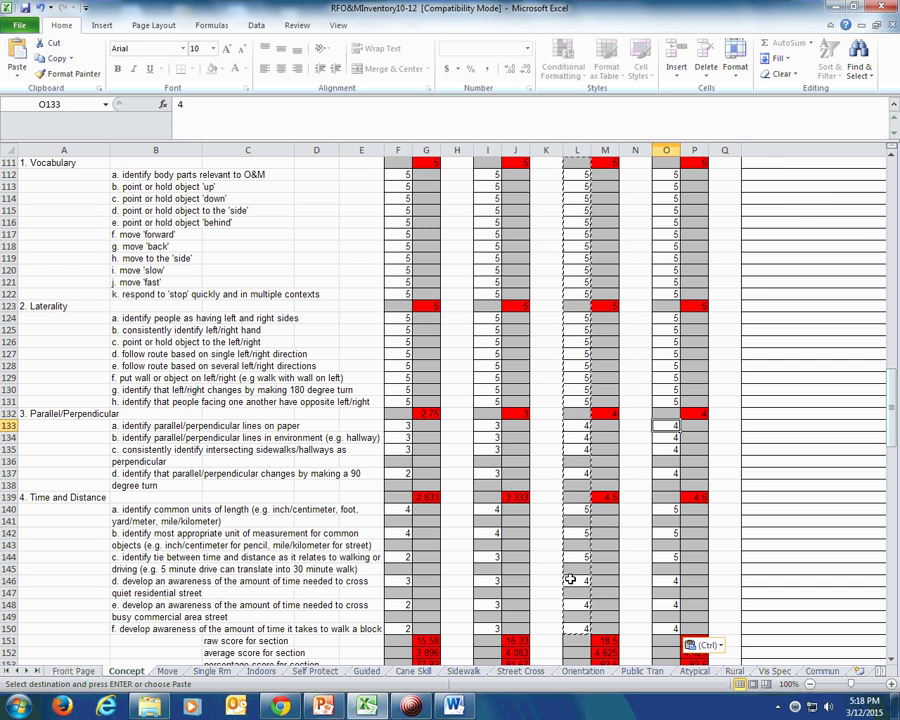
pyautogui.press('Down')
pyautogui.write('5')
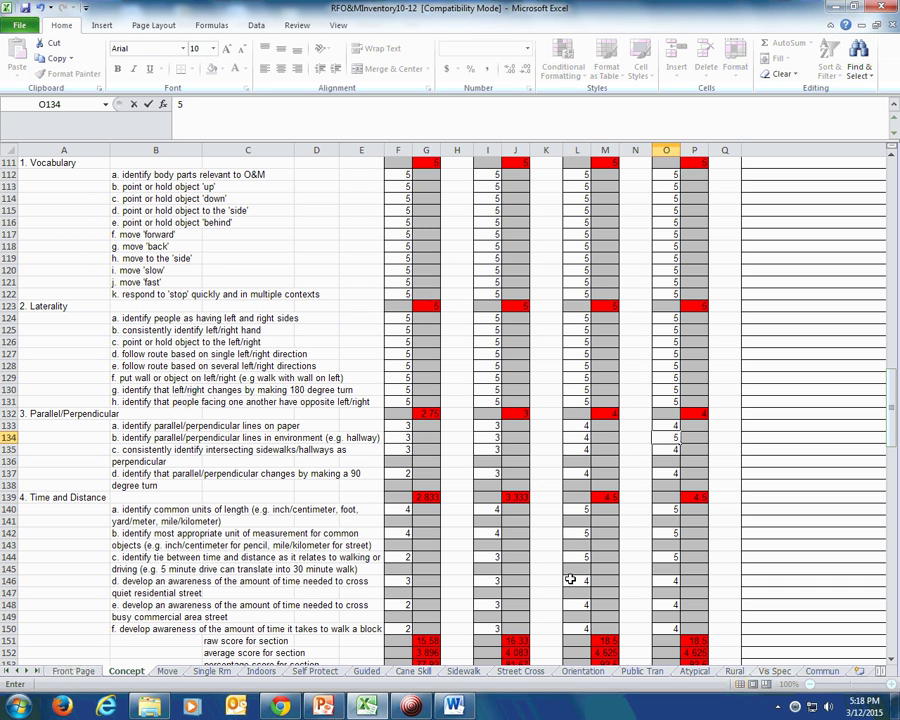
pyautogui.press('Return')
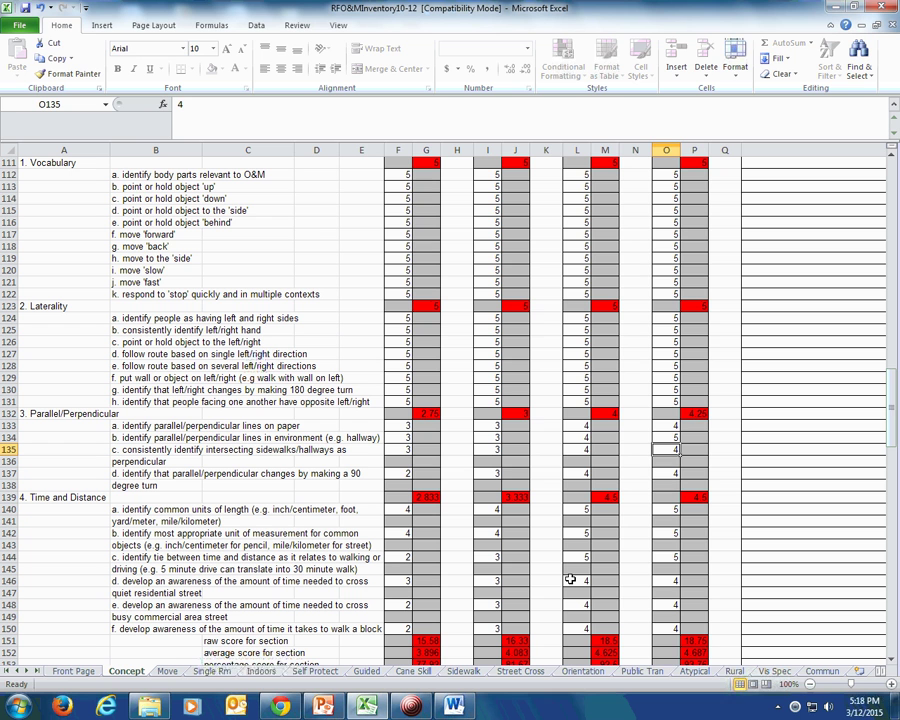
pyautogui.write('5')
pyautogui.press('Return')
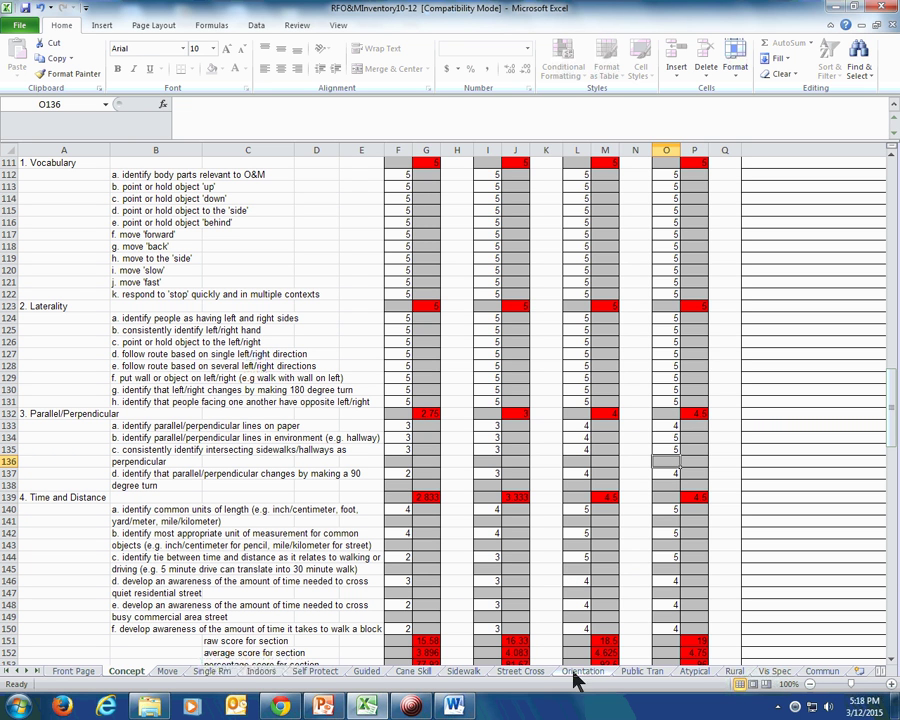
# - Copy the Movement scores from L99:L132 on the Move sheet into column O and select the Turns skill d score in O131
pyautogui.click(167, 671)
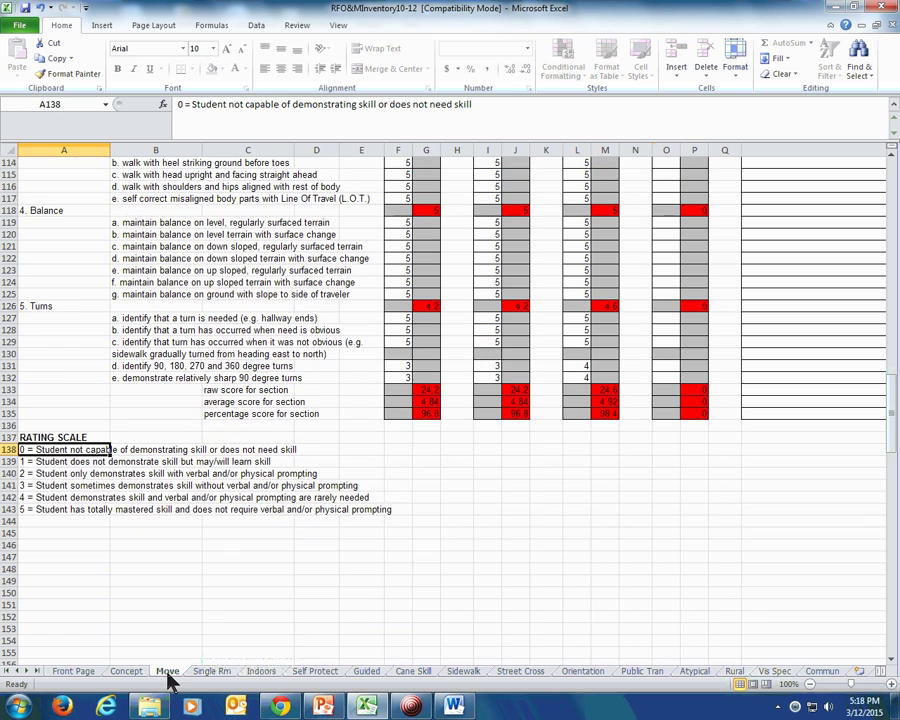
pyautogui.scroll(4, 538, 416)
pyautogui.scroll(3, 617, 244)
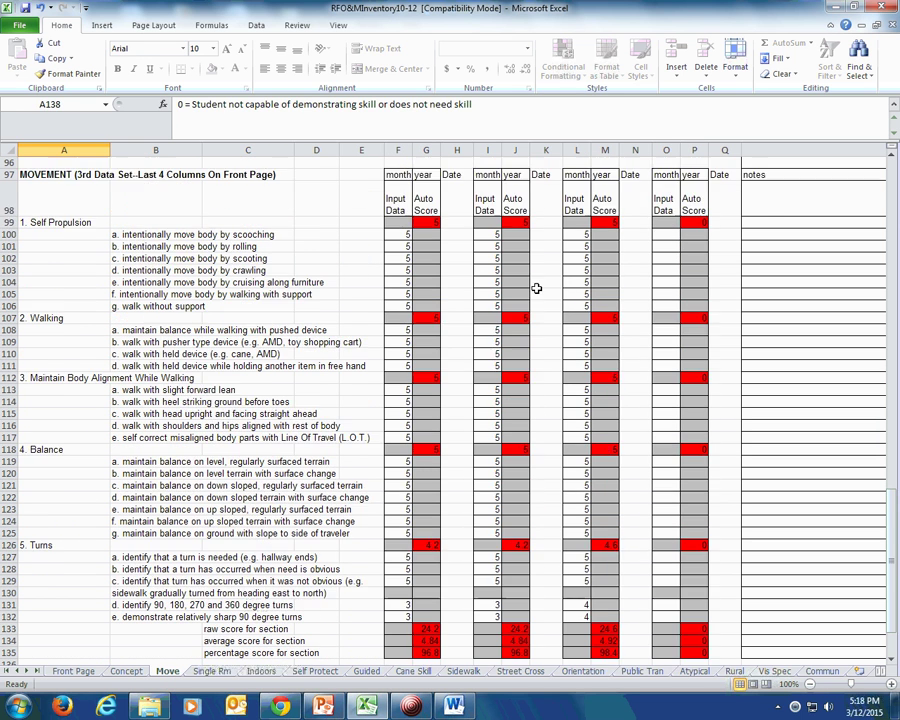
pyautogui.moveTo(577, 258); pyautogui.dragTo(584, 660)
pyautogui.hotkey('ctrl', 'c')
pyautogui.press('Right')
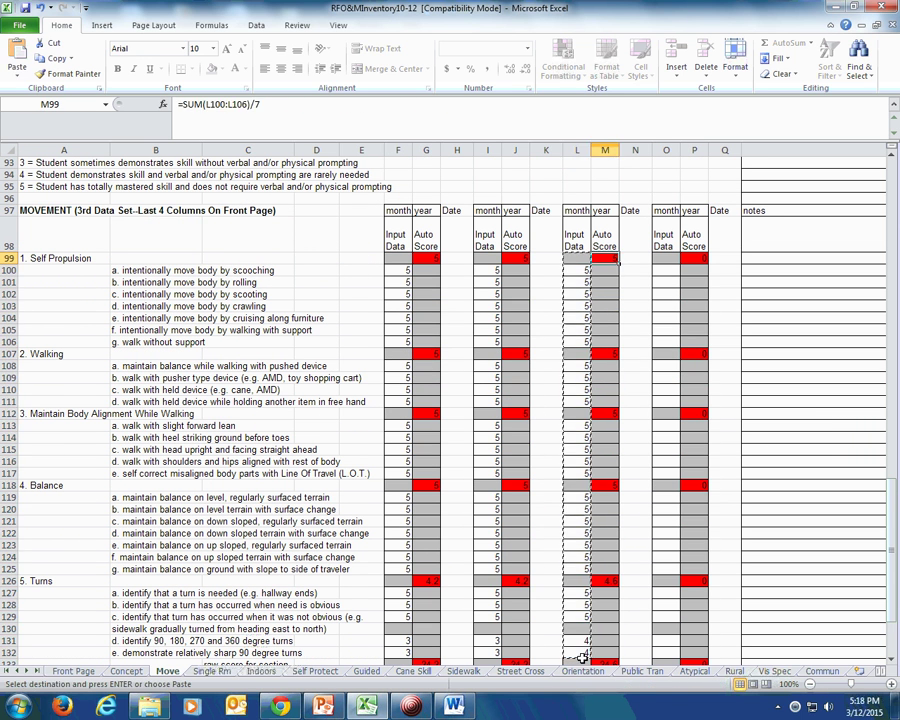
pyautogui.press('Right')
pyautogui.press('Right')
pyautogui.hotkey('ctrl', 'v')
pyautogui.press('Down')
pyautogui.scroll(-5, 620, 655)
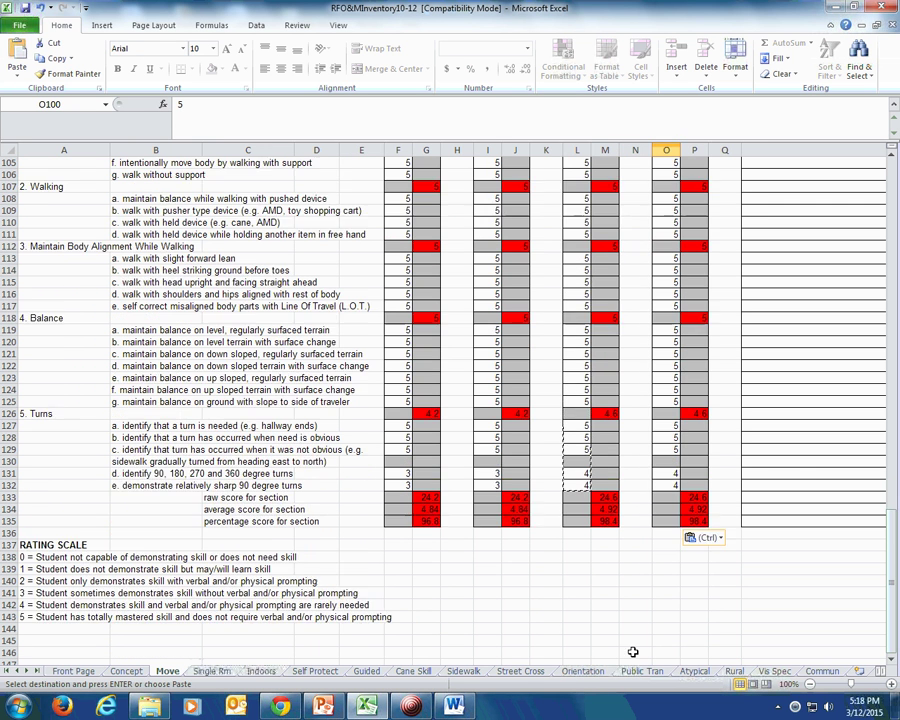
pyautogui.click(671, 437)
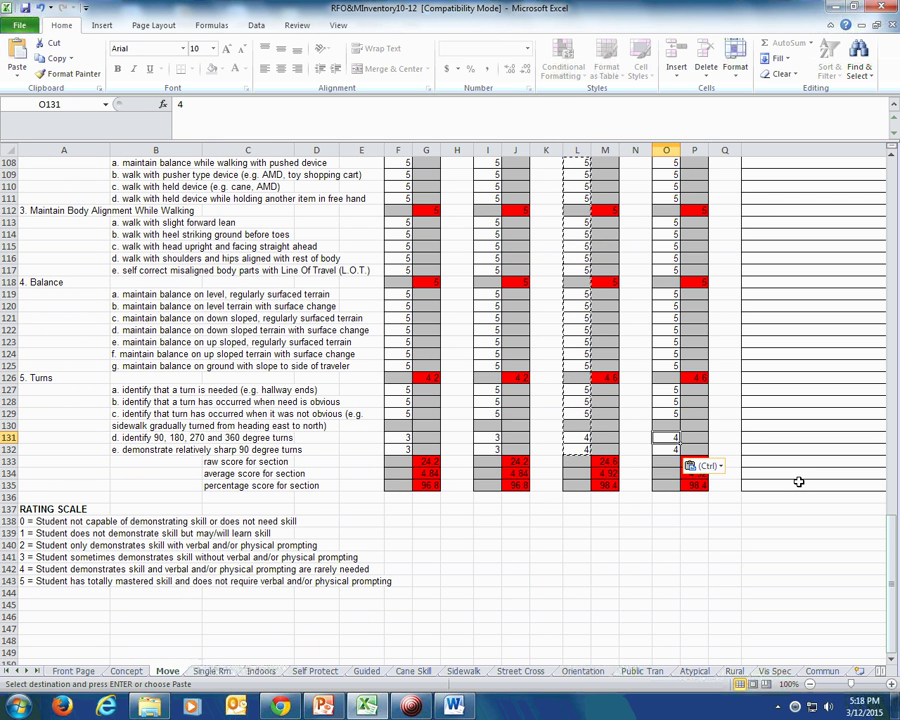
# - Set the Turns scores for skills d and e to 5 in cells O131 and O132
pyautogui.write('5')
pyautogui.press('Return')
pyautogui.write('5')
pyautogui.press('Return')
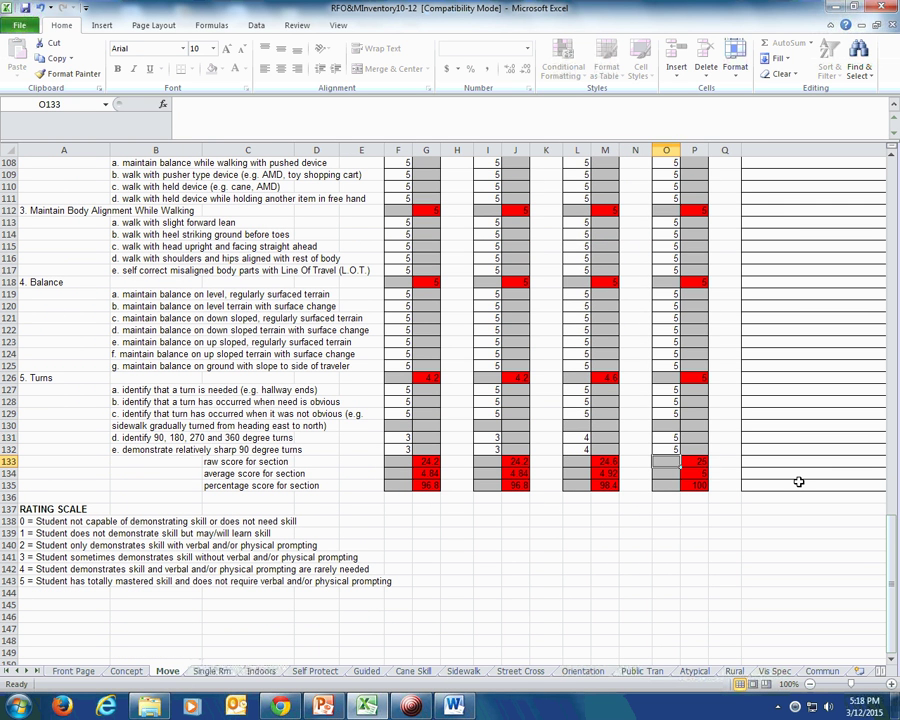
# - Copy the scores from L112:L150 on the Single Rm sheet into column O, starting at O112
pyautogui.click(212, 672)
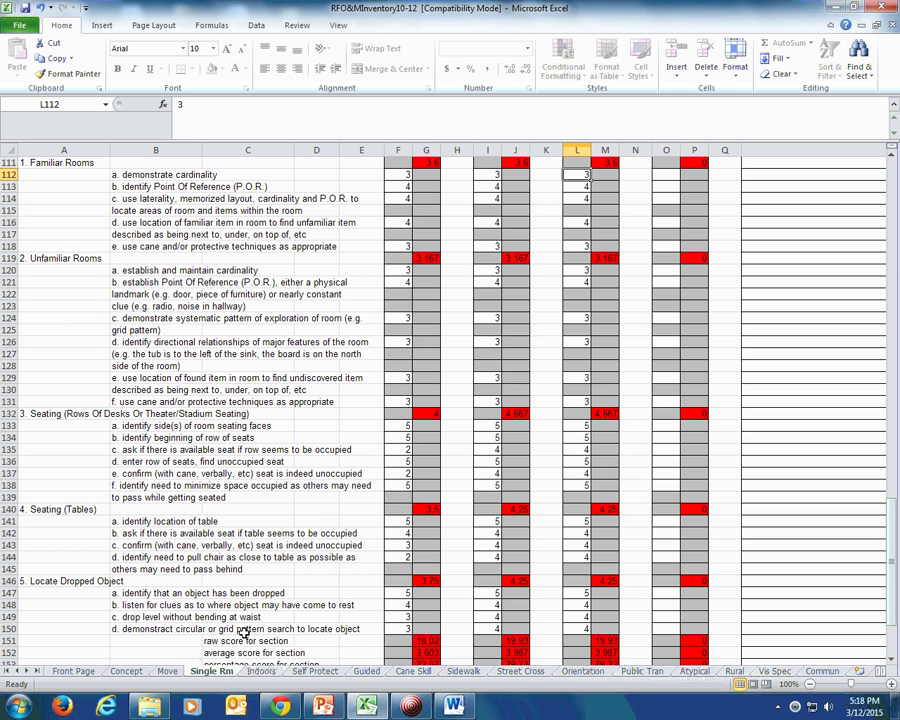
pyautogui.moveTo(582, 177); pyautogui.dragTo(572, 621)
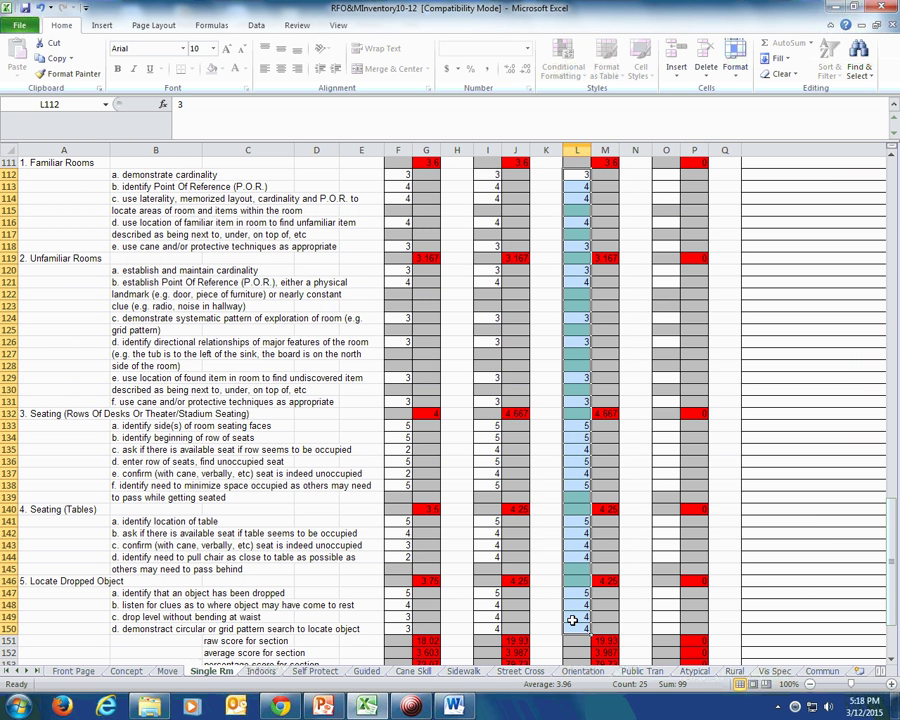
pyautogui.hotkey('ctrl', 'c')
pyautogui.press('Right')
pyautogui.press('Right')
pyautogui.press('Right')
pyautogui.hotkey('ctrl', 'v')
pyautogui.press('Down')
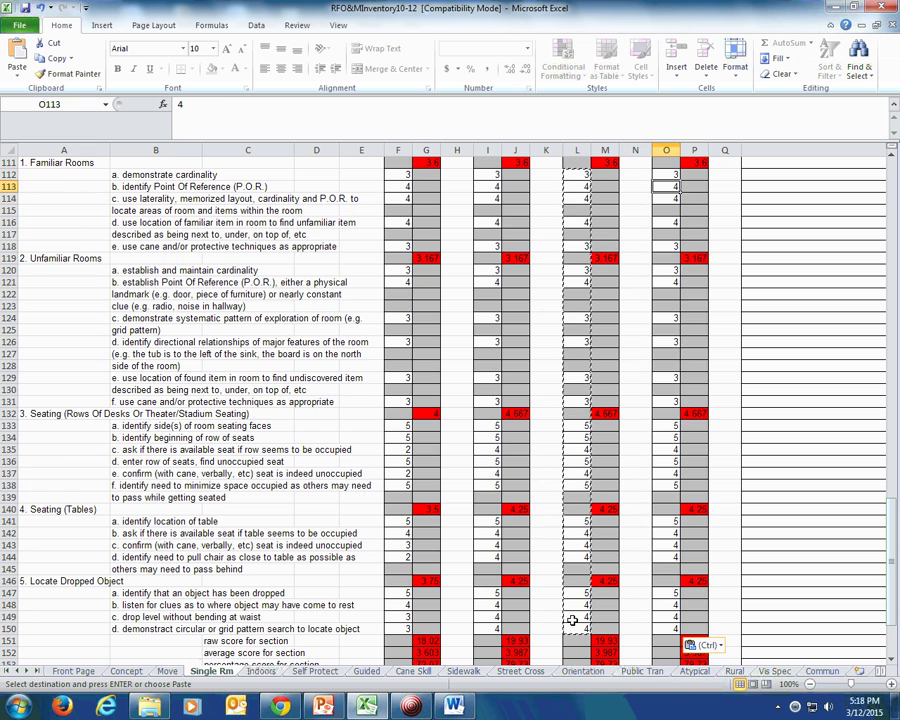
# - Copy the Self Protection scores from L56:L65 on the Self Protect sheet into column O, starting at O56
pyautogui.hotkey('ctrl', 'pagedown')
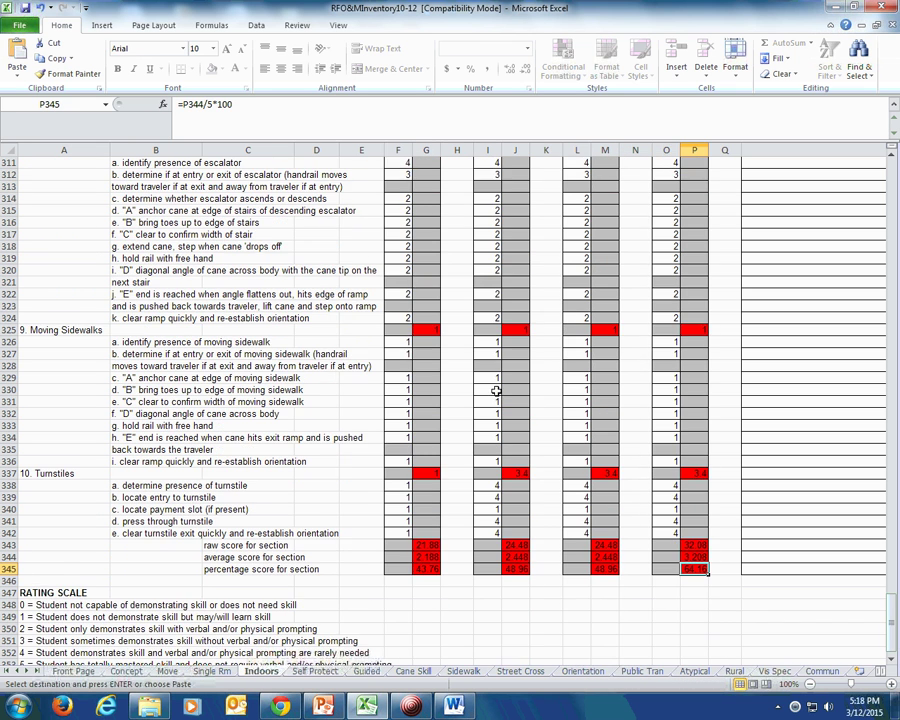
pyautogui.scroll(5, 505, 382)
pyautogui.scroll(3, 505, 383)
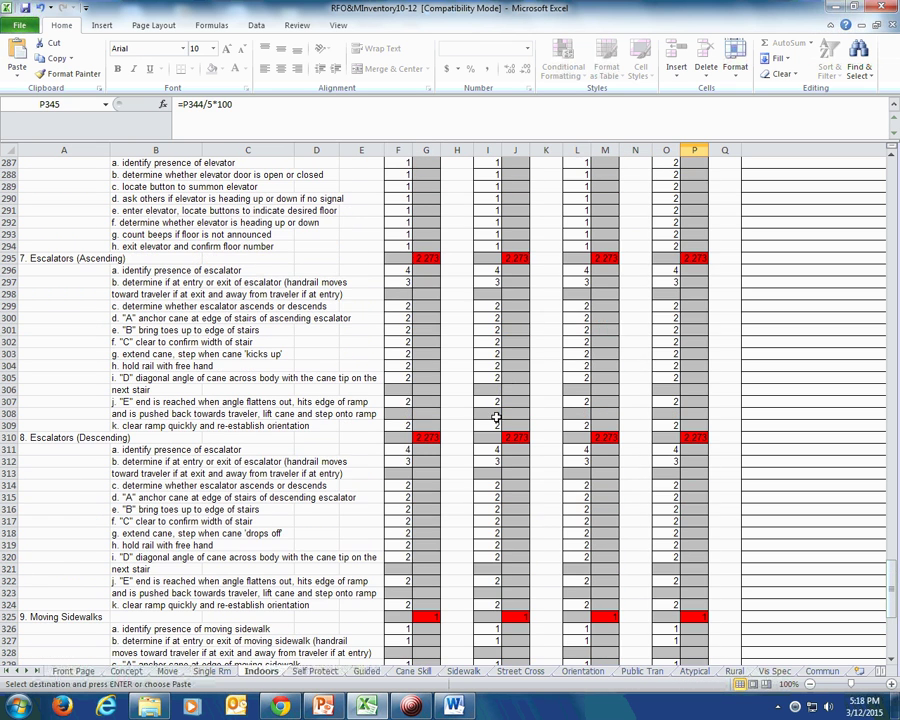
pyautogui.click(314, 671)
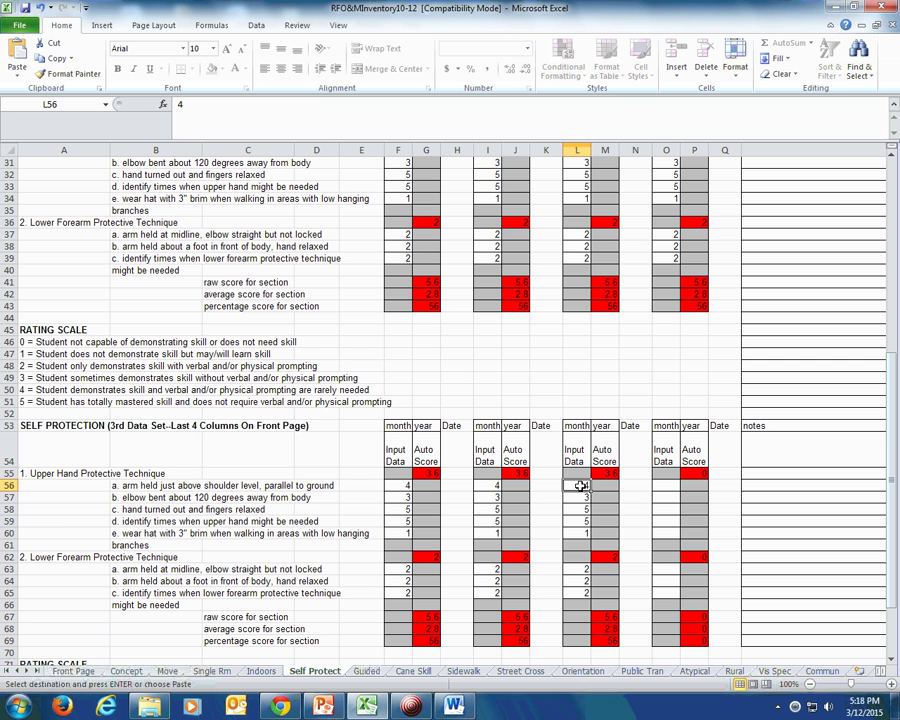
pyautogui.moveTo(580, 486); pyautogui.dragTo(573, 596)
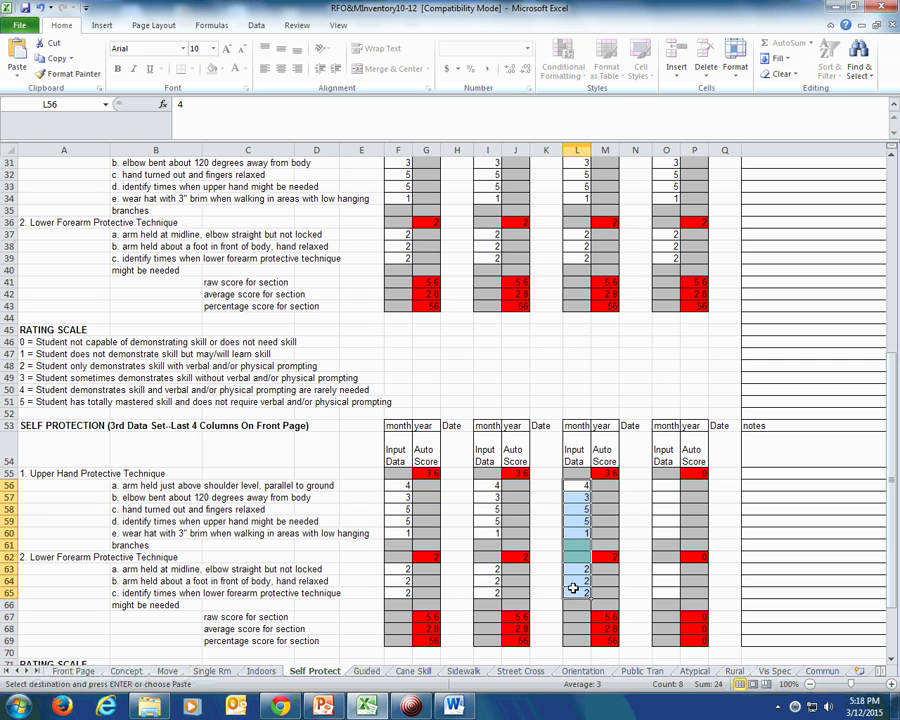
pyautogui.press('Right')
pyautogui.press('Right')
pyautogui.press('Right')
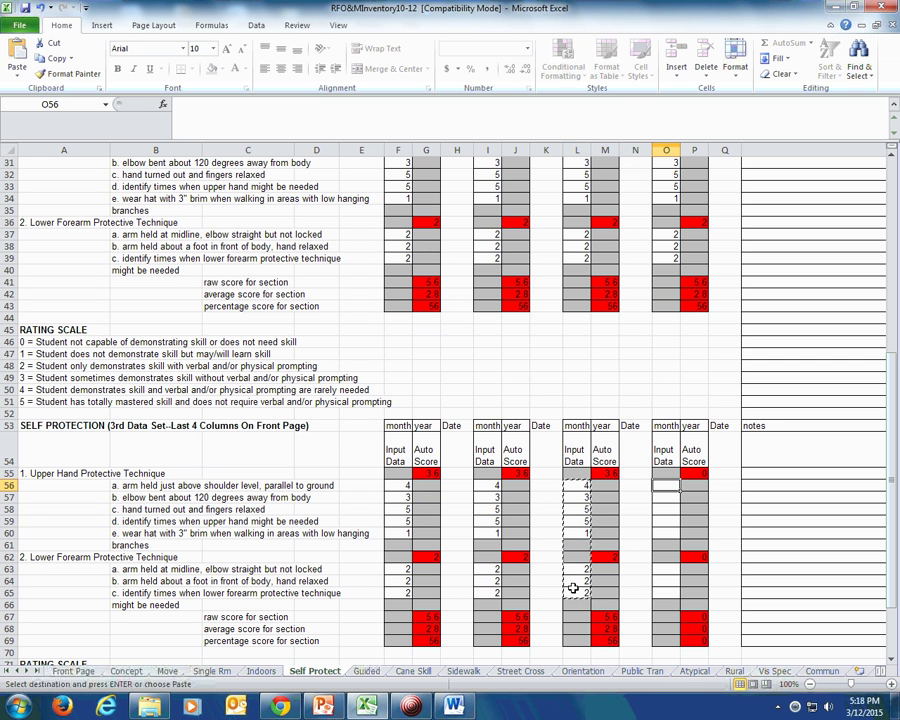
pyautogui.hotkey('ctrl', 'v')
# - Set the Lower Forearm Protective Technique scores for skills a, b and c to 3 in O63:O65
pyautogui.press('Down')
pyautogui.press('Down')
pyautogui.press('Down')
pyautogui.press('Down')
pyautogui.press('Down')
pyautogui.press('Down')
pyautogui.press('Down')
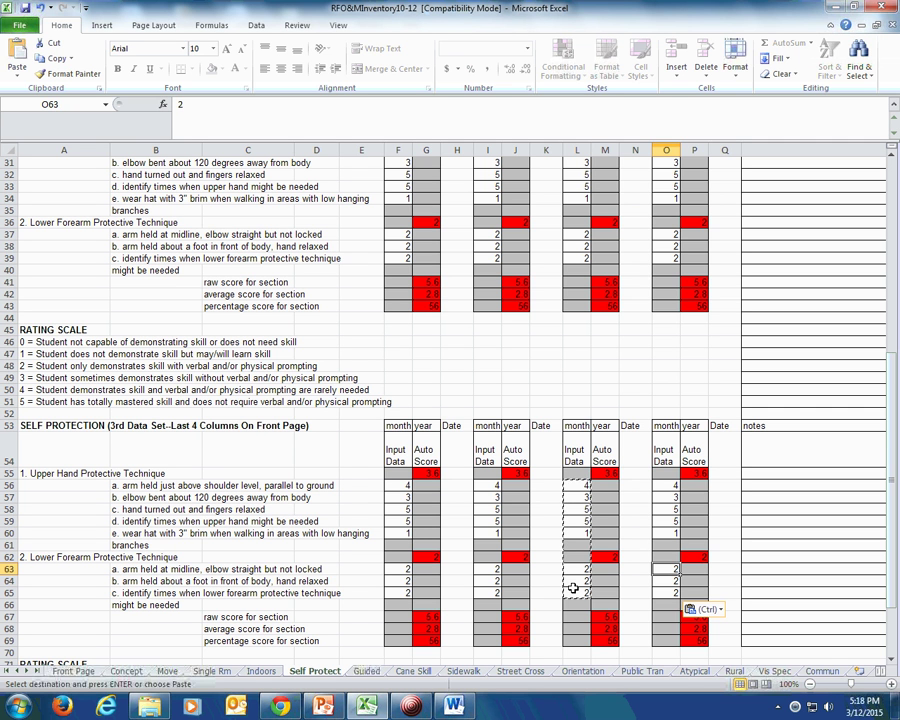
pyautogui.write('3')
pyautogui.press('Return')
pyautogui.write('3')
pyautogui.press('Return')
pyautogui.write('3')
pyautogui.press('Return')
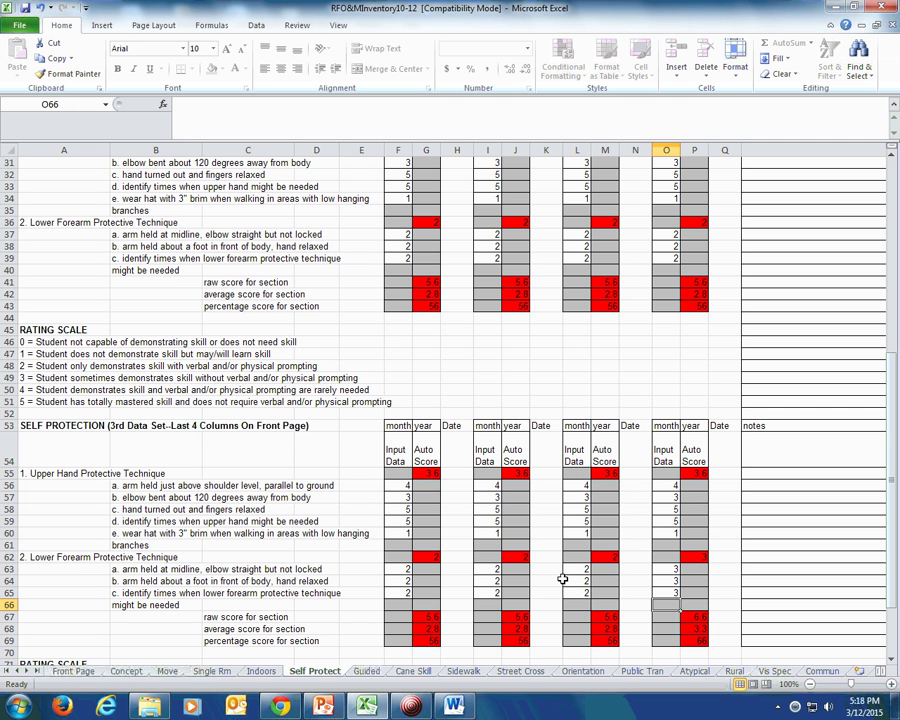
# - Copy the Guided Skills scores from L92:L120 on the Guided sheet into column O, starting at O92
pyautogui.click(366, 671)
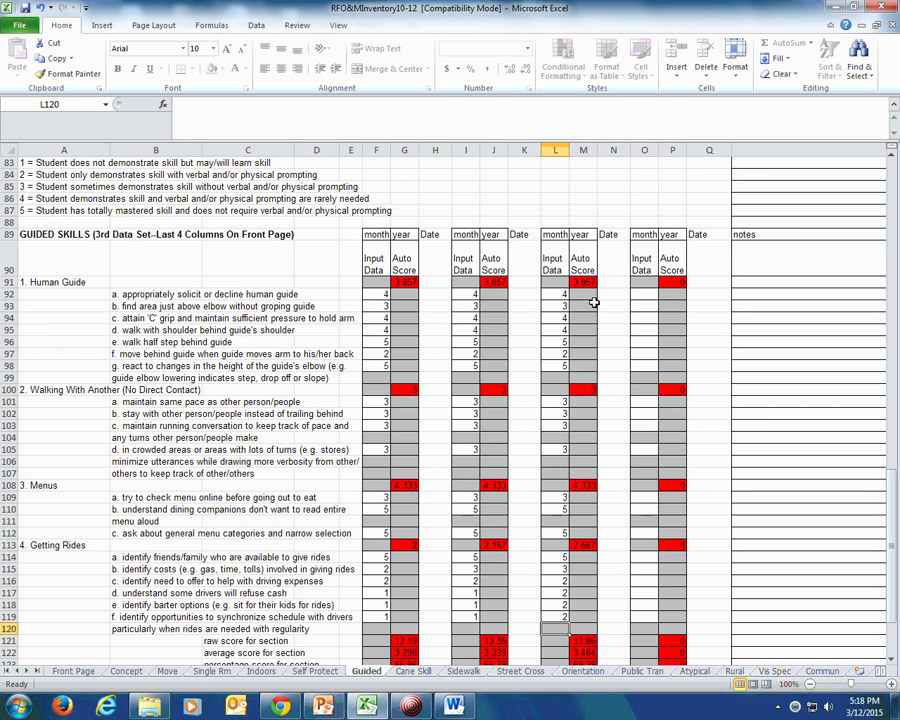
pyautogui.moveTo(563, 290); pyautogui.dragTo(541, 623)
pyautogui.hotkey('ctrl', 'c')
pyautogui.press('Right')
pyautogui.press('Right')
pyautogui.press('Right')
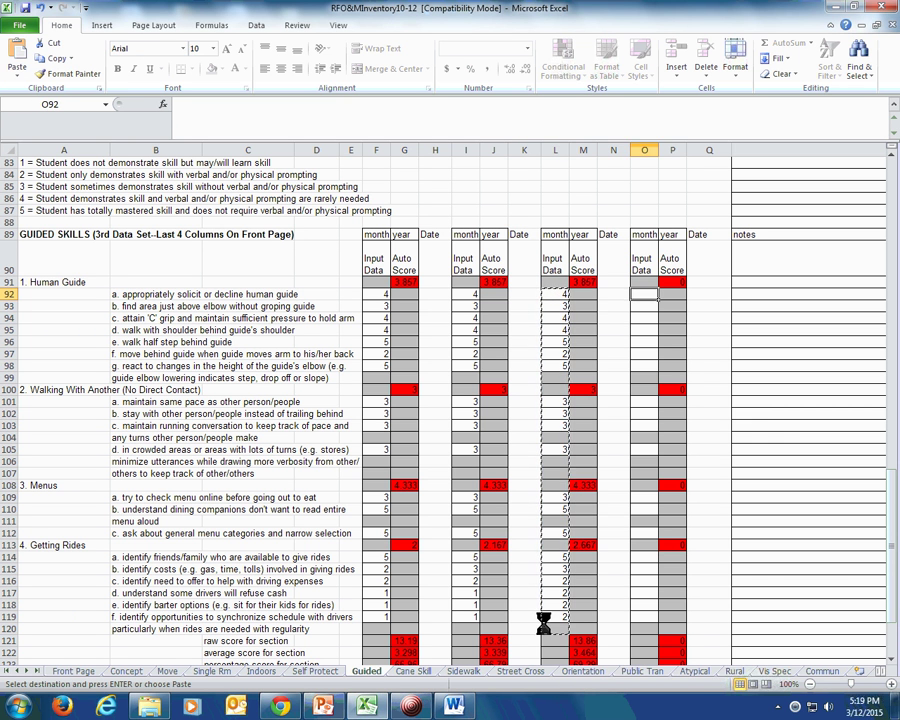
pyautogui.hotkey('ctrl', 'v')
pyautogui.press('Right')
# - Copy the third data set's column L scores, from row 131 down, on the Cane Skill sheet into column O, starting at O131
pyautogui.click(413, 671)
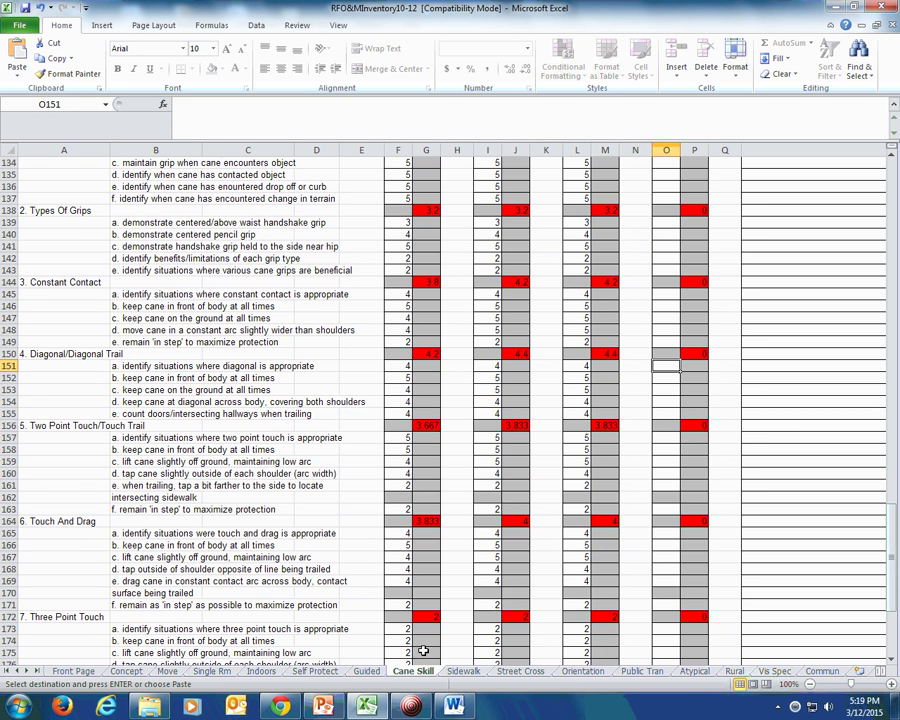
pyautogui.scroll(4, 583, 340)
pyautogui.moveTo(581, 296); pyautogui.dragTo(578, 634)
pyautogui.press('Right')
pyautogui.press('Right')
pyautogui.hotkey('ctrl', 'v')
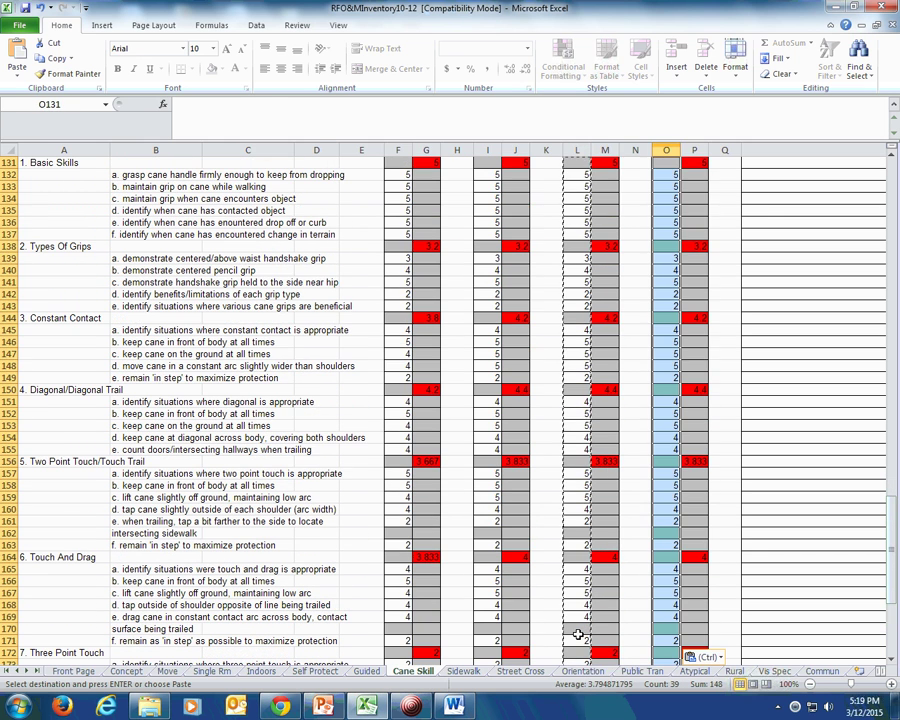
# - Set the Types Of Grips score for the centered pencil grip, skill b, to 5 in O140
pyautogui.press('Down')
pyautogui.press('Down')
pyautogui.press('Down')
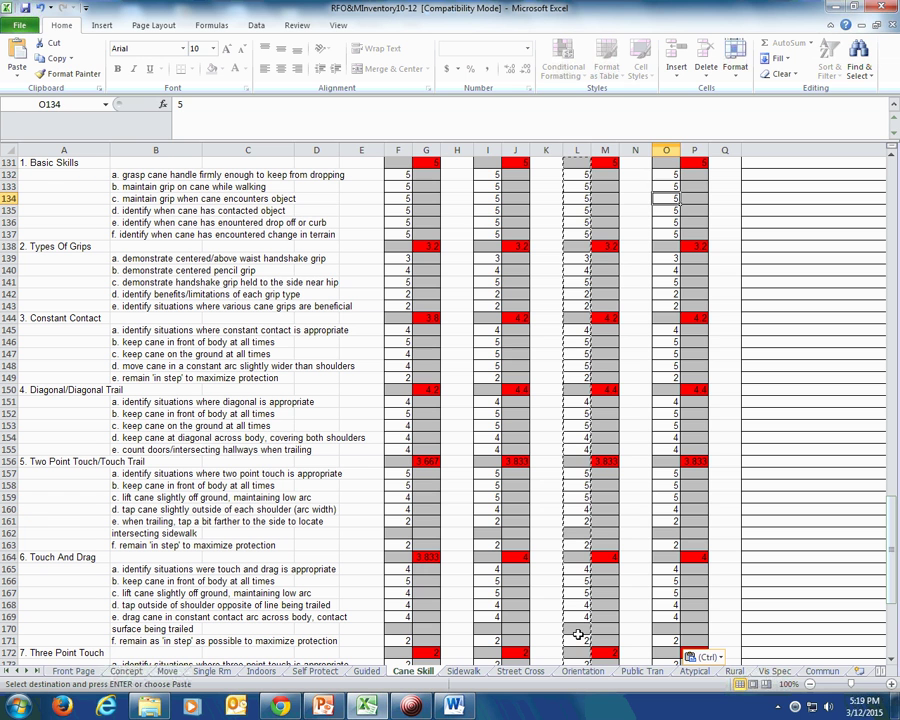
pyautogui.press('Down')
pyautogui.press('Down')
pyautogui.press('Down')
pyautogui.press('Down')
pyautogui.press('Down')
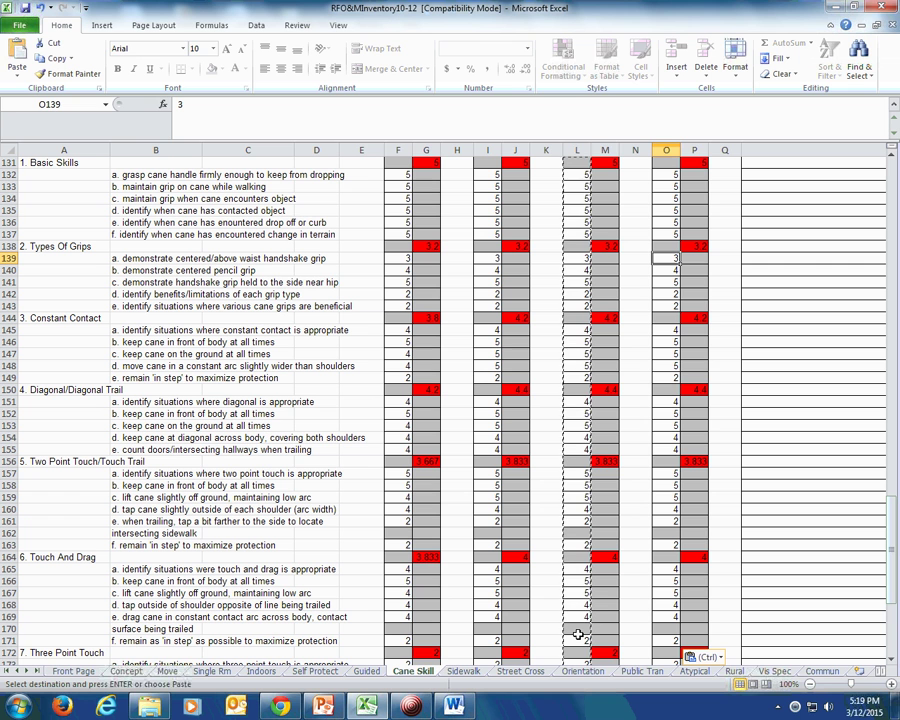
pyautogui.press('Down')
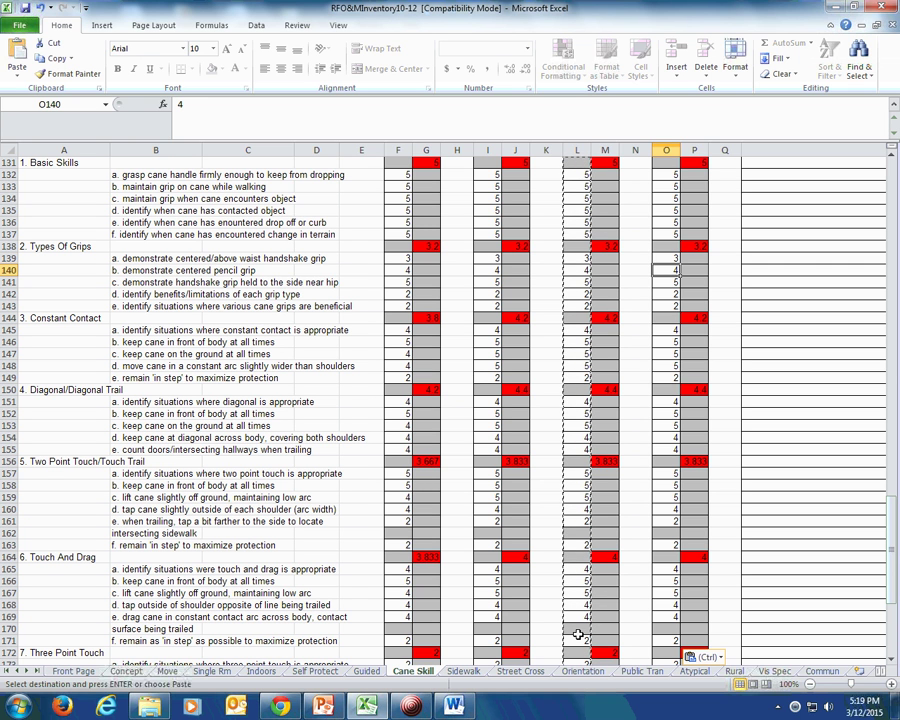
pyautogui.write('5')
pyautogui.press('Return')
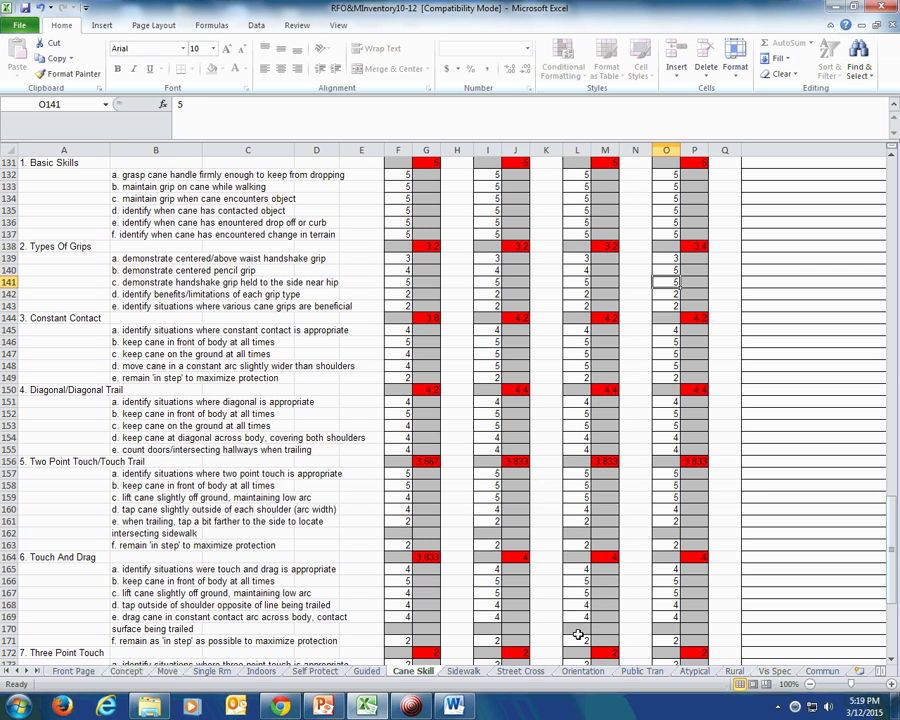
# - Set the Types Of Grips scores for skills d and e to 4 in cells O142 and O143
pyautogui.press('Down')
pyautogui.press('Down')
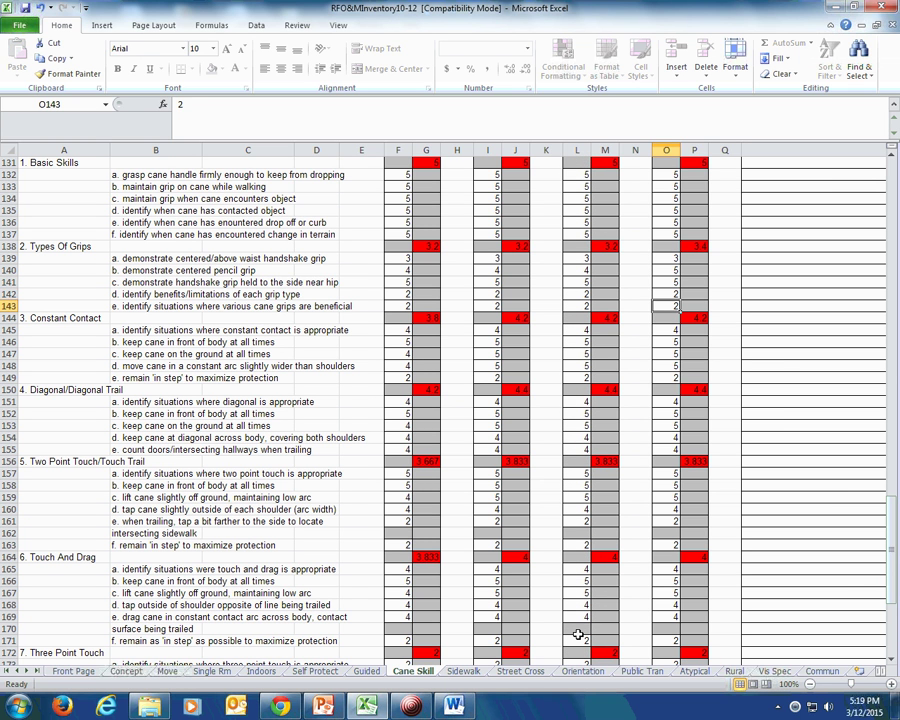
pyautogui.press('Up')
pyautogui.write('4')
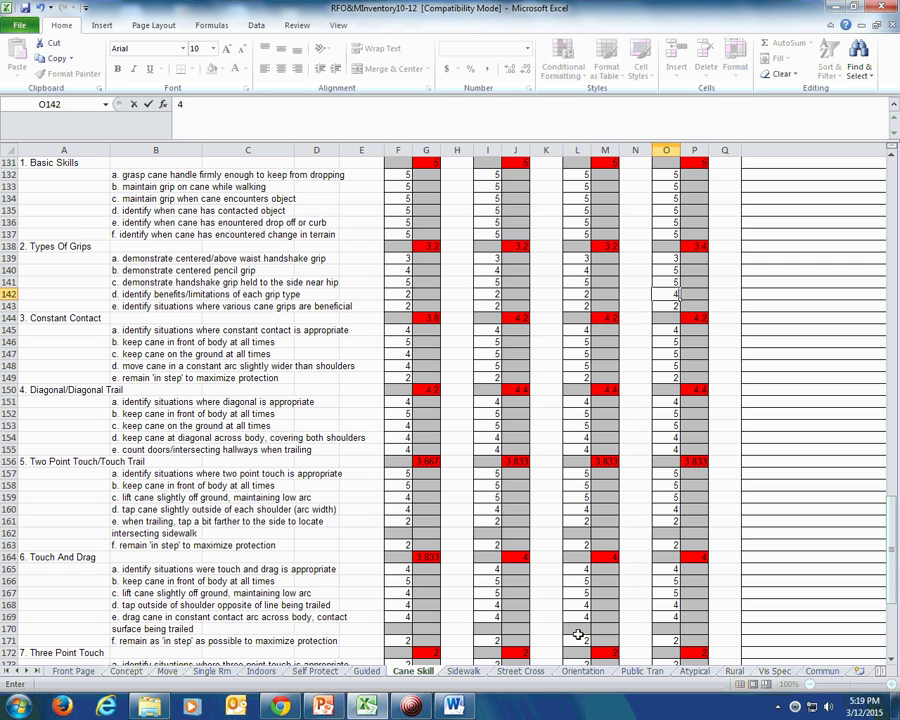
pyautogui.press('Return')
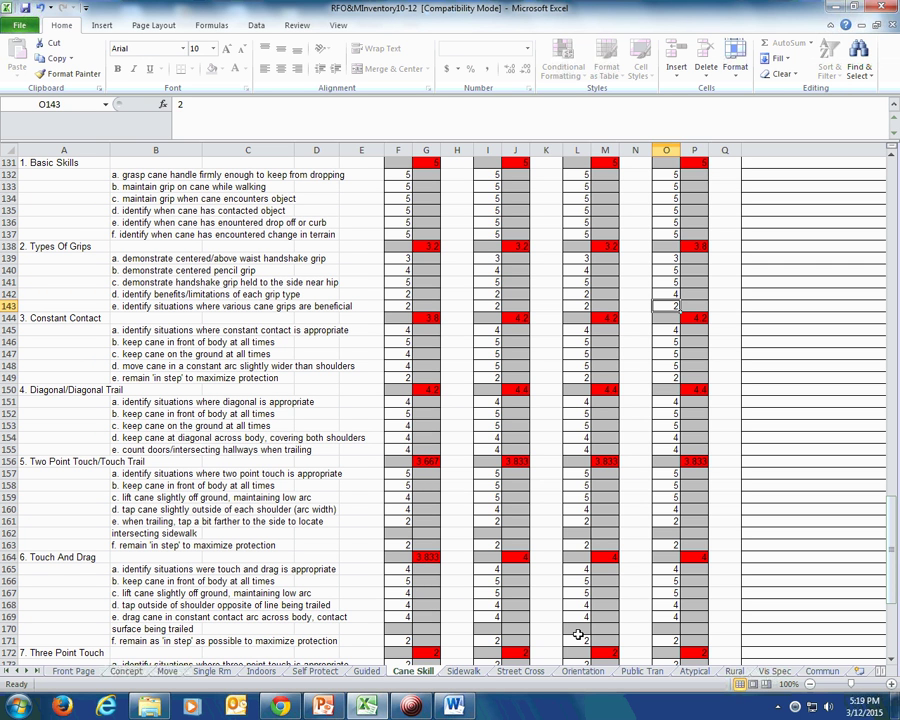
pyautogui.write('4')
pyautogui.press('Return')
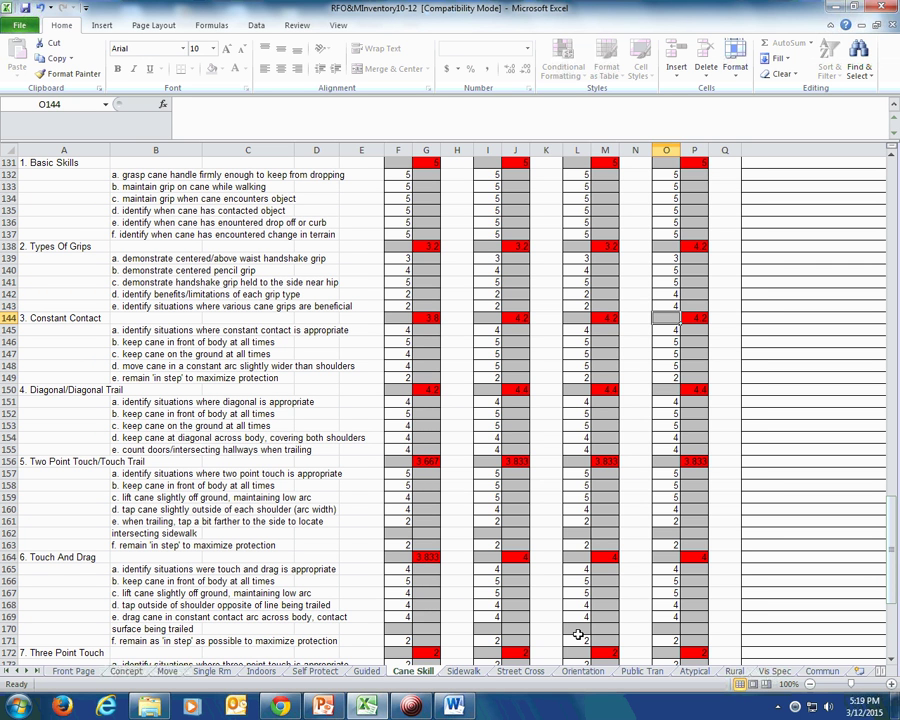
# - Review the Constant Contact and first Diagonal/Diagonal Trail scores in column O, down to O152
pyautogui.press('Down')
pyautogui.press('Down')
pyautogui.press('Down')
pyautogui.press('Down')
pyautogui.press('Down')
pyautogui.press('Down')
pyautogui.press('Down')
pyautogui.press('Down')
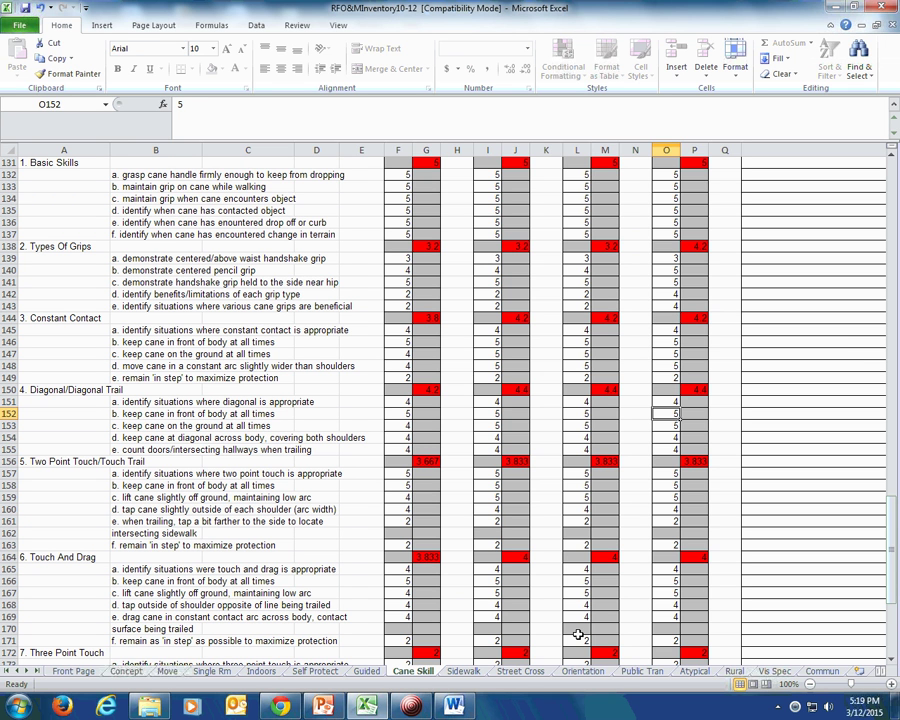
# - Copy the Sidewalk Travel scores from L94:L122 on the Sidewalk sheet into column O, starting at O94
pyautogui.click(466, 671)
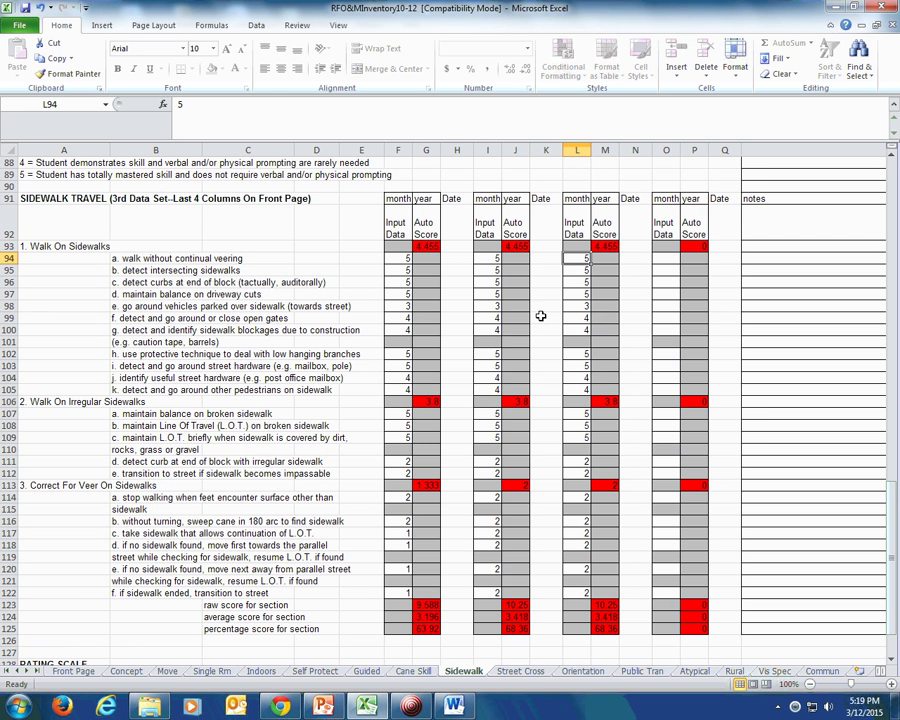
pyautogui.moveTo(577, 258); pyautogui.dragTo(576, 590)
pyautogui.hotkey('ctrl', 'c')
pyautogui.press('Right')
pyautogui.press('Right')
pyautogui.press('Right')
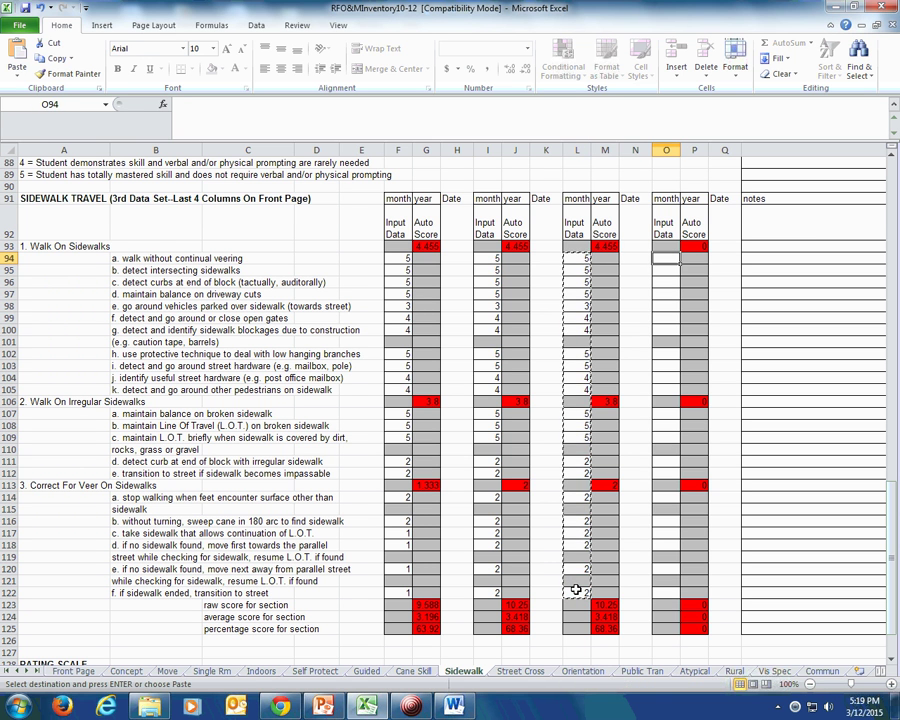
pyautogui.hotkey('ctrl', 'v')
# - Set all Correct For Veer On Sidewalks scores, skills a to f, to 4 in column O between O114 and O122
pyautogui.press('Down')
pyautogui.press('Down')
pyautogui.press('Down')
pyautogui.press('Down')
pyautogui.press('Down')
pyautogui.press('Down')
pyautogui.press('Down')
pyautogui.press('Down')
pyautogui.press('Down')
pyautogui.press('Down')
pyautogui.press('Down')
pyautogui.press('Down')
pyautogui.press('Down')
pyautogui.press('Down')
pyautogui.press('Down')
pyautogui.press('Down')
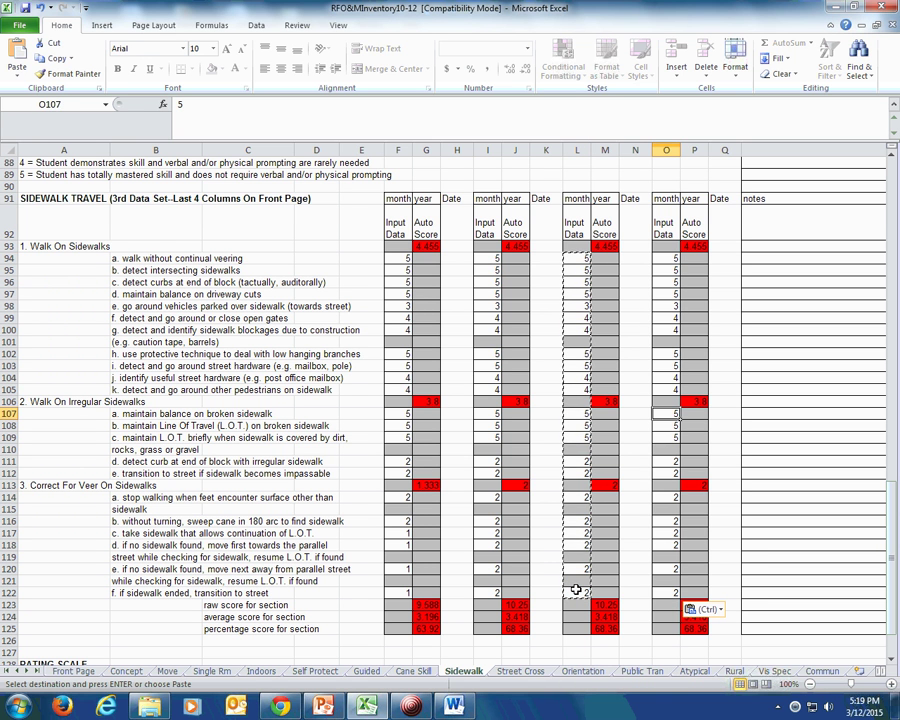
pyautogui.press('Down')
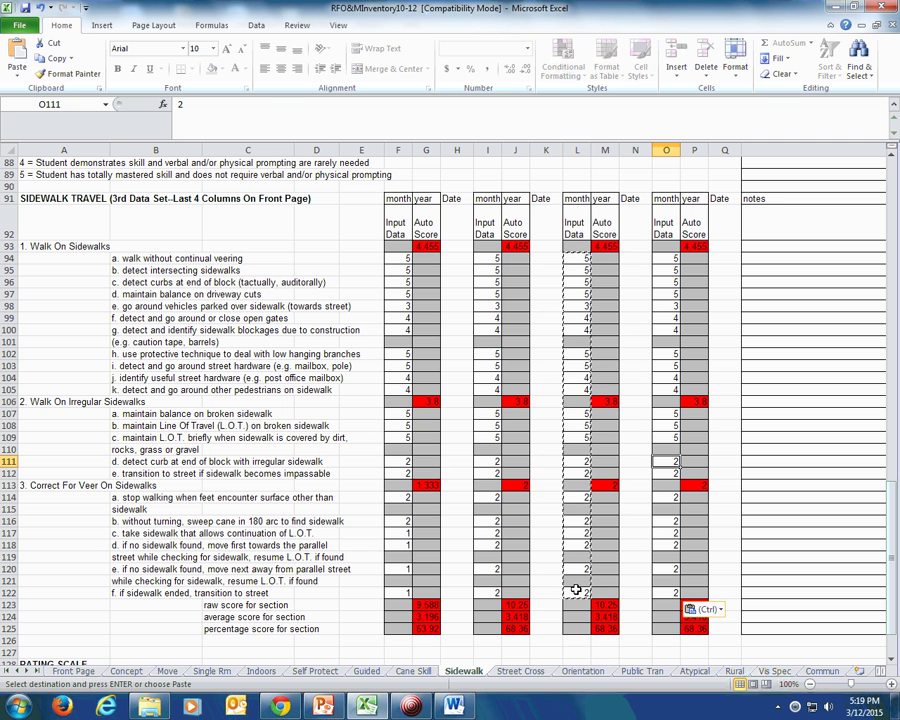
pyautogui.press('Down')
pyautogui.press('Down')
pyautogui.press('Down')
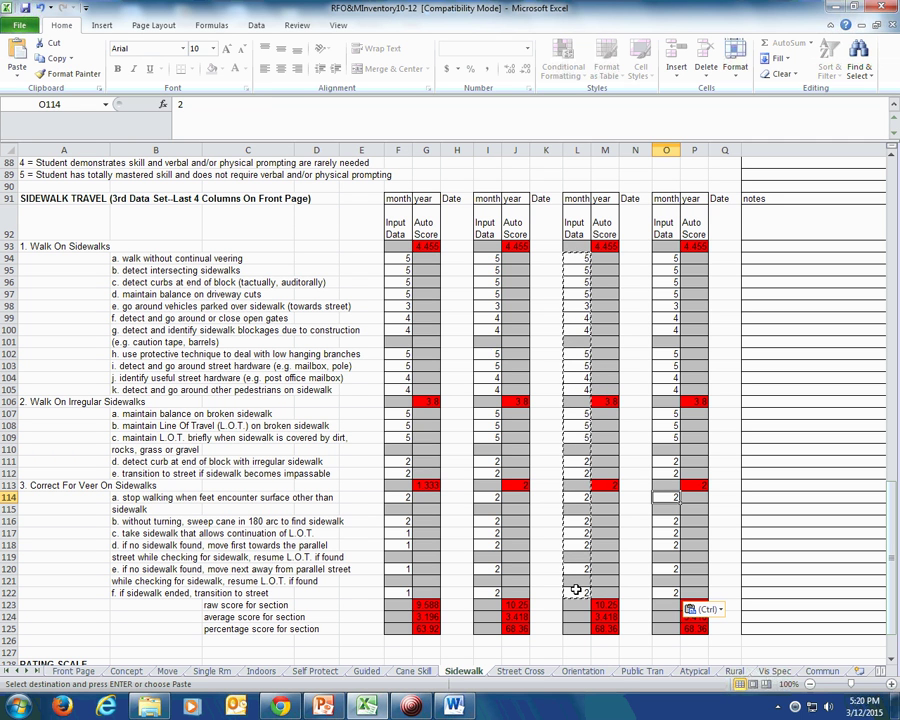
pyautogui.write('4')
pyautogui.press('Down')
pyautogui.press('Down')
pyautogui.write('4')
pyautogui.press('Down')
pyautogui.write('4')
pyautogui.press('Down')
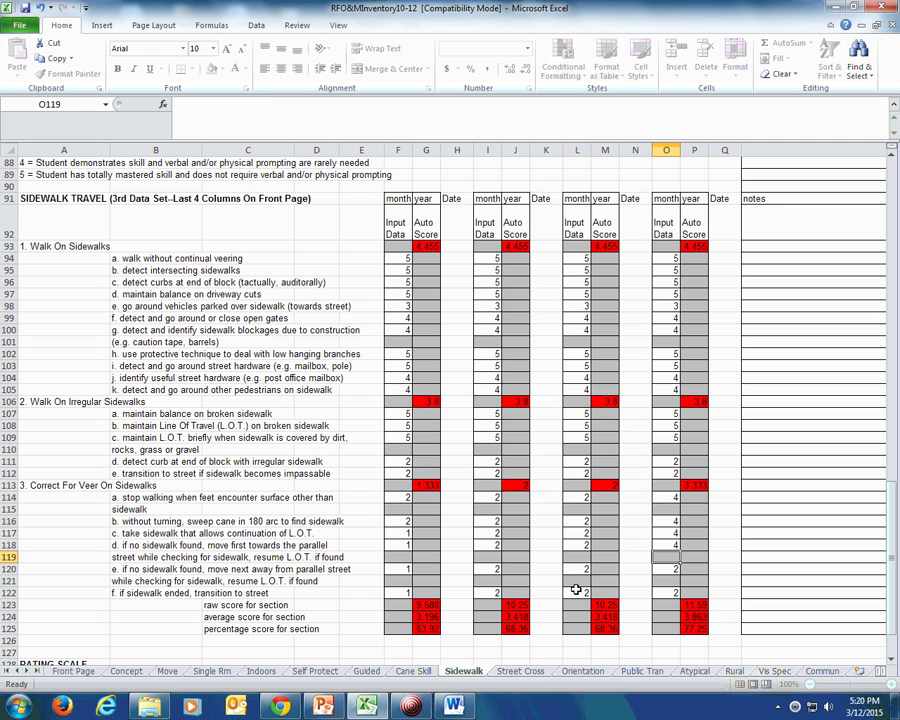
pyautogui.write('4')
pyautogui.press('Down')
pyautogui.press('Down')
pyautogui.write('4')
pyautogui.press('Down')
pyautogui.press('Down')
pyautogui.write('4')
pyautogui.press('Down')
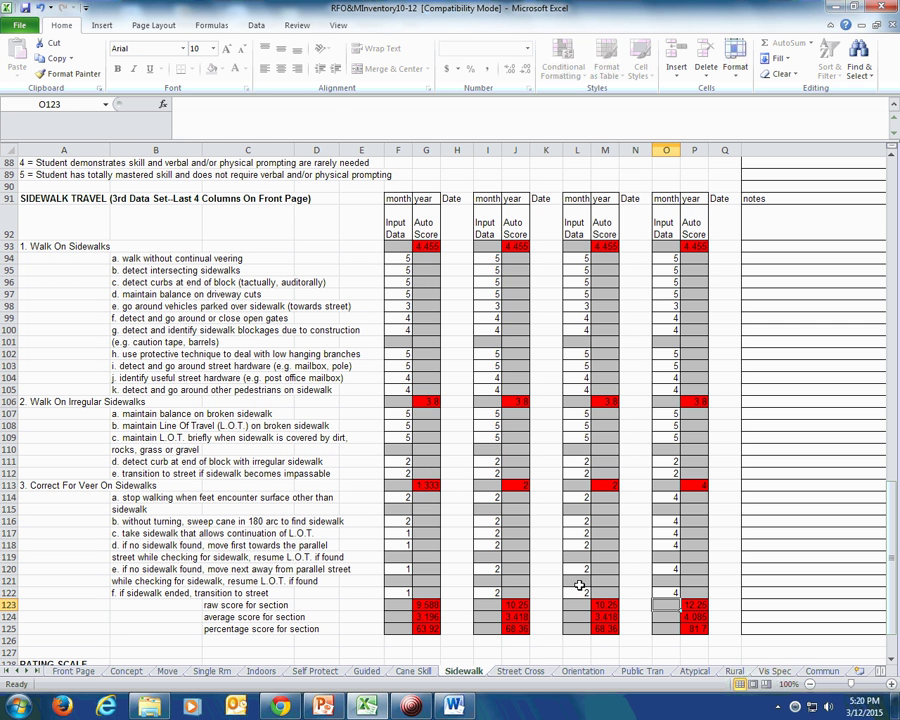
# - Copy the third data set's column L scores, from L605 down, on the Street Cross sheet into column O, starting at O605
pyautogui.click(520, 671)
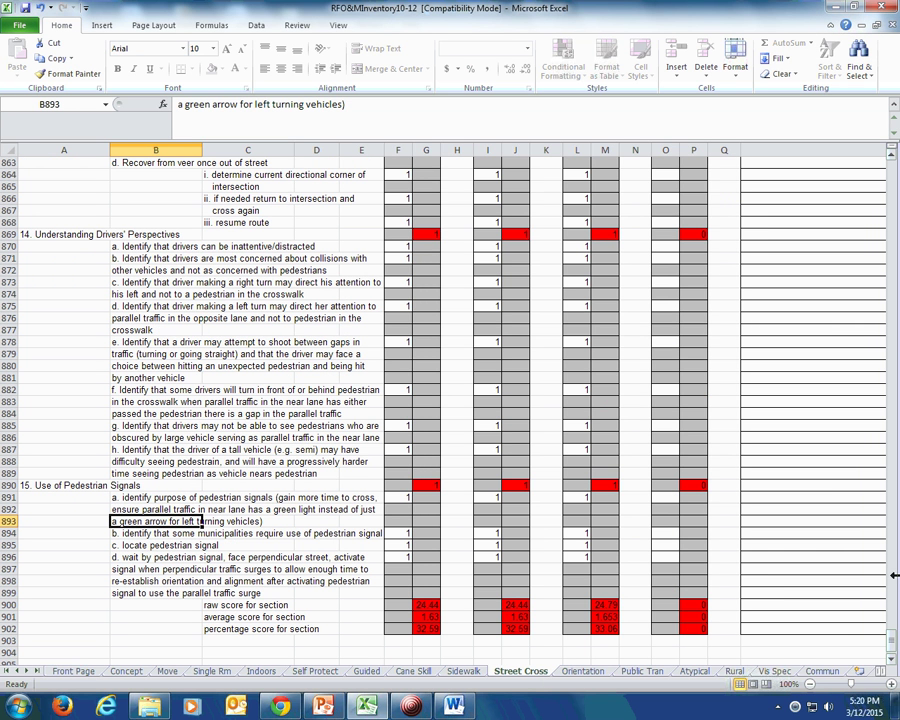
pyautogui.moveTo(897, 635); pyautogui.dragTo(895, 499)
pyautogui.moveTo(588, 334); pyautogui.dragTo(590, 596)
pyautogui.hotkey('ctrl', 'c')
pyautogui.press('Right')
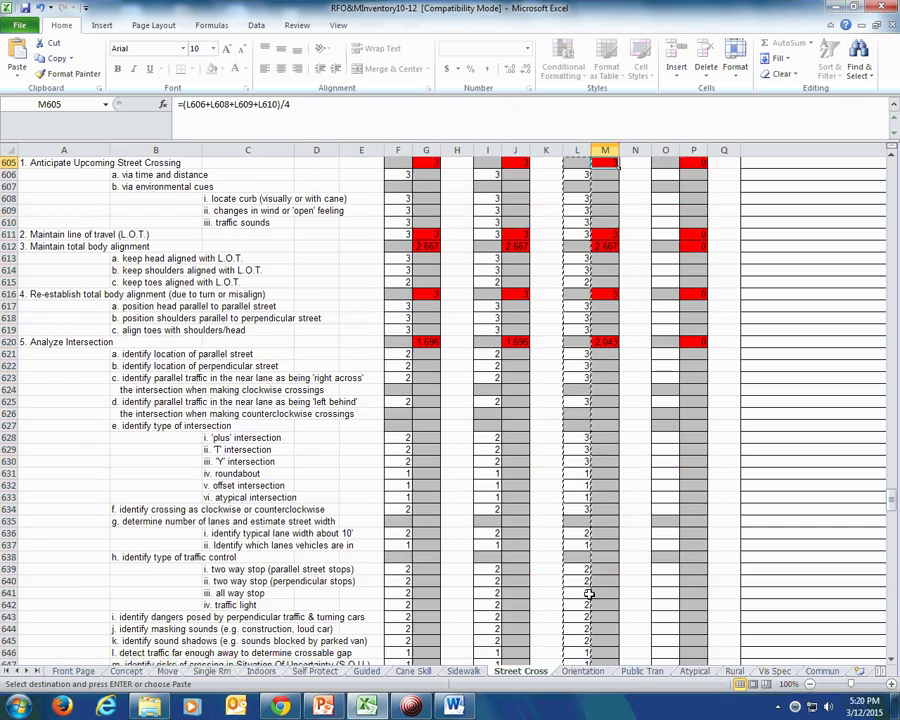
pyautogui.press('Right')
pyautogui.press('Right')
pyautogui.hotkey('ctrl', 'v')
# - Set the three Maintain total body alignment scores, skills a to c, to 4 in O613:O615
pyautogui.press('Down')
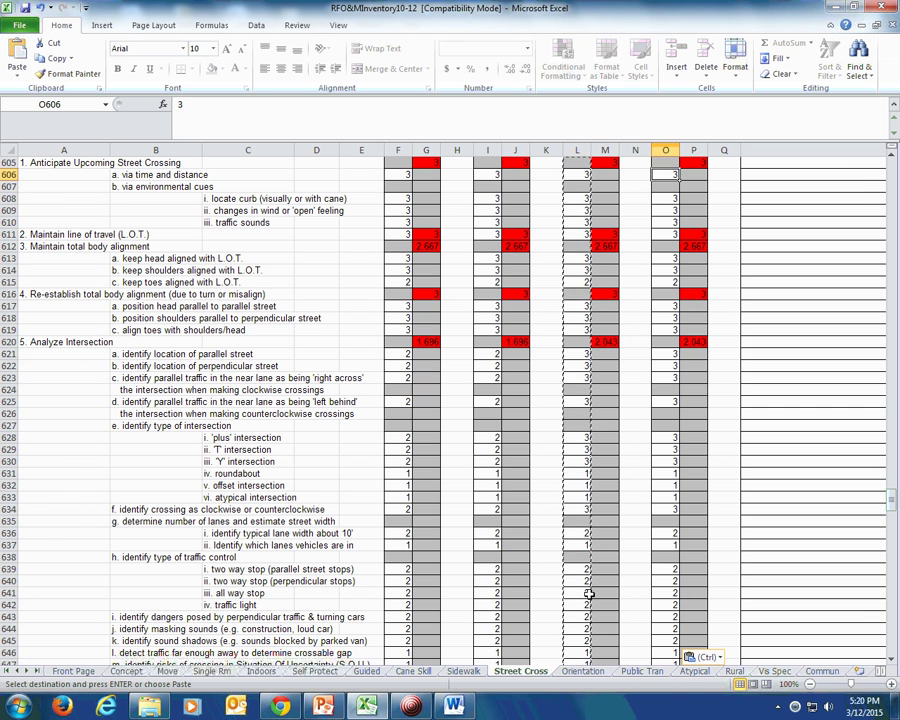
pyautogui.press('Down')
pyautogui.press('Down')
pyautogui.press('Down')
pyautogui.press('Down')
pyautogui.press('Down')
pyautogui.press('Down')
pyautogui.press('Down')
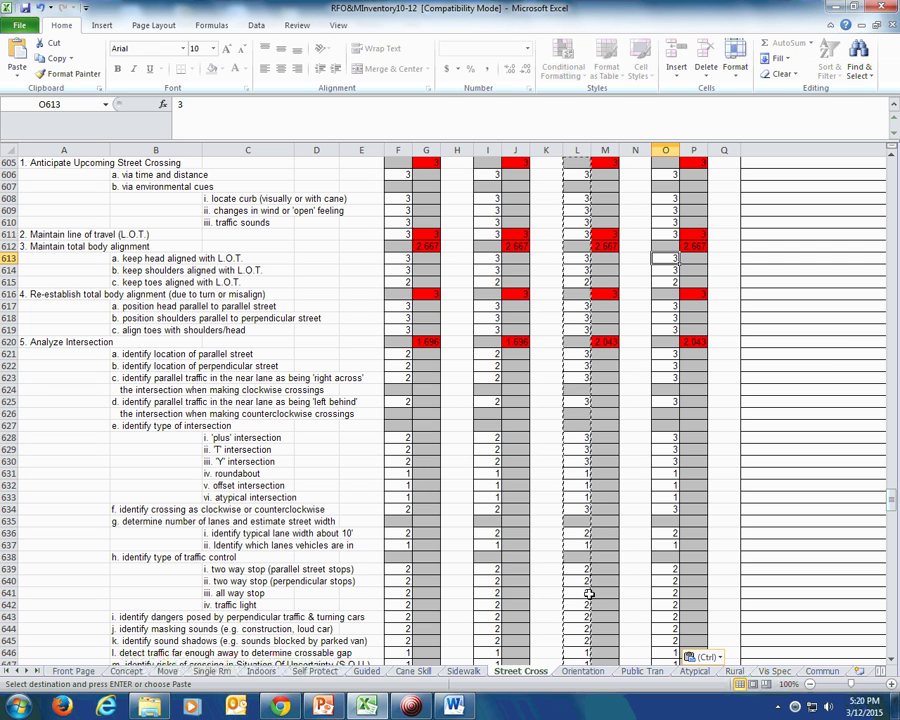
pyautogui.write('4')
pyautogui.press('Return')
pyautogui.write('4')
pyautogui.press('Return')
pyautogui.write('4')
pyautogui.press('Return')
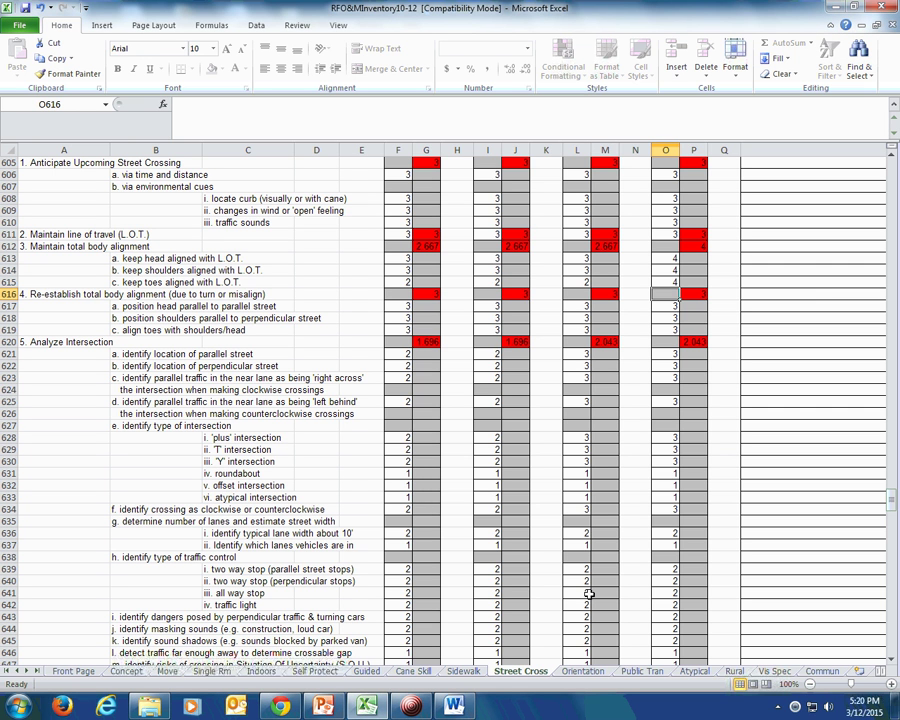
# - Set the three Re-establish total body alignment scores, skills a to c, to 4 in O617:O619
pyautogui.press('Return')
pyautogui.write('4')
pyautogui.press('Return')
pyautogui.write('4')
pyautogui.press('Return')
pyautogui.write('4')
pyautogui.press('Return')
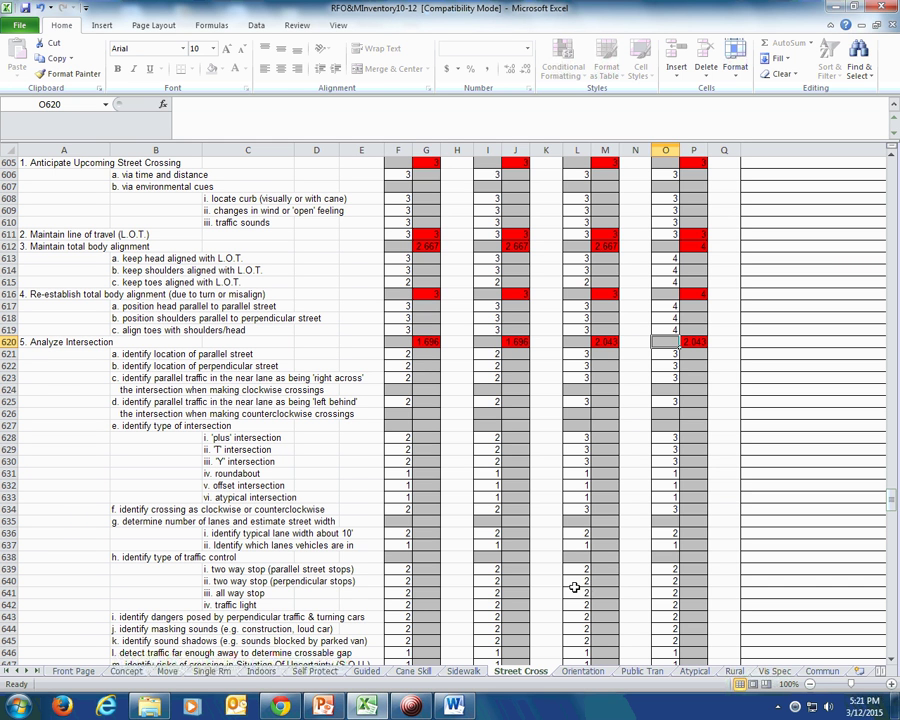
# - Set the four scores for identifying the type of control at 'T' intersections to 3 in O683:O686
pyautogui.scroll(-4, 594, 556)
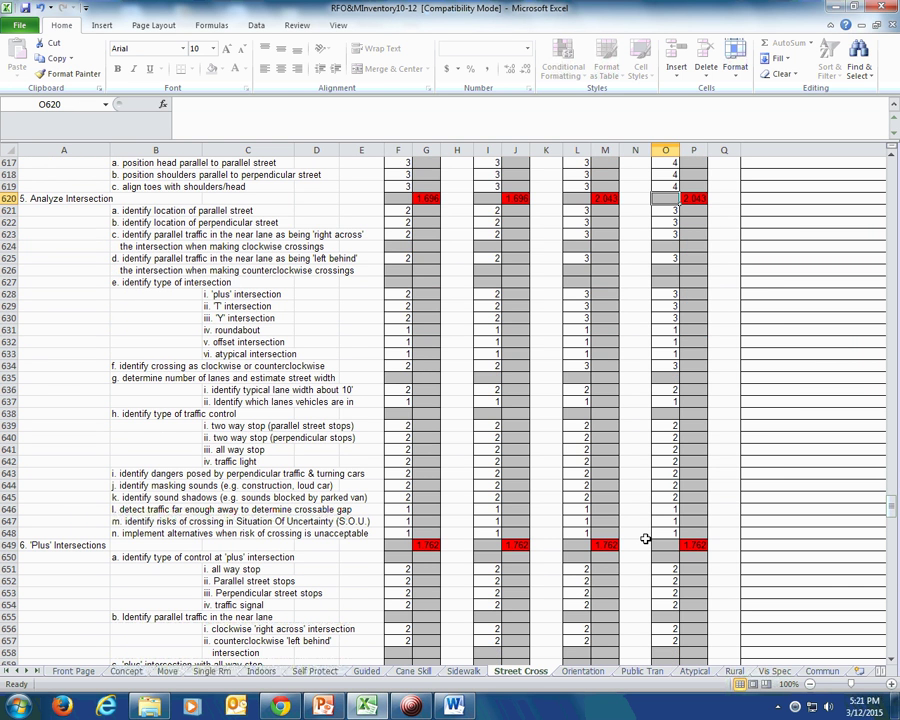
pyautogui.scroll(-13, 650, 480)
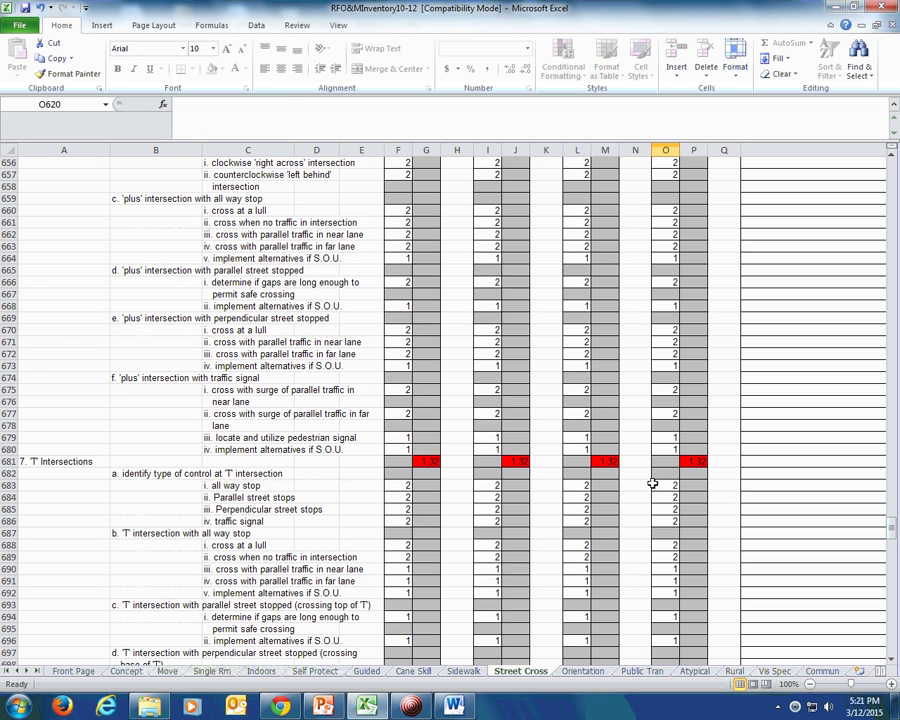
pyautogui.scroll(-4, 650, 481)
pyautogui.click(666, 341)
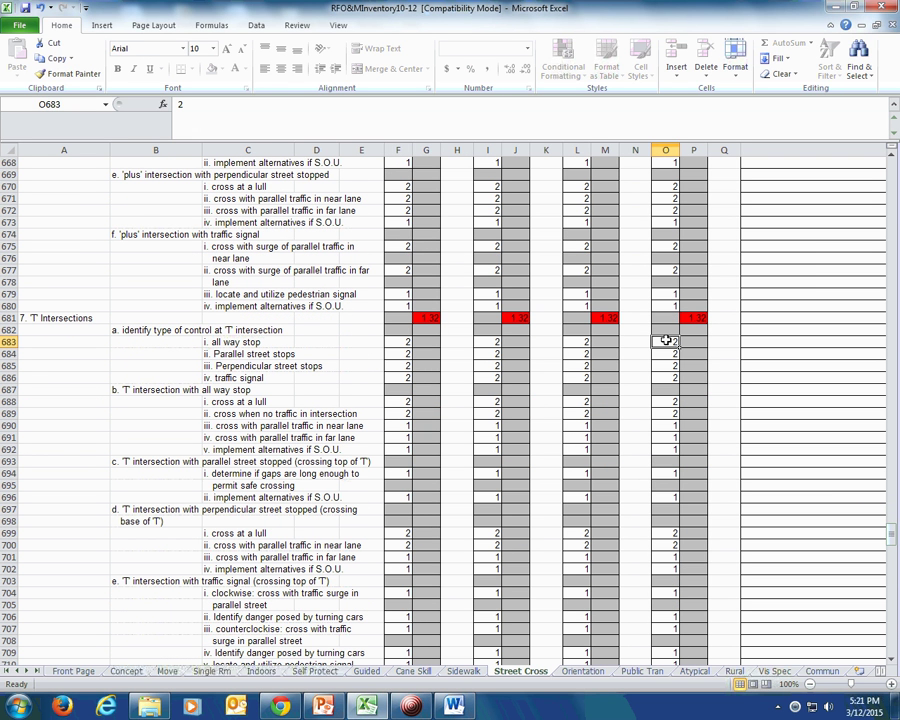
pyautogui.write('3')
pyautogui.press('Return')
pyautogui.write('3')
pyautogui.press('Return')
pyautogui.write('3')
pyautogui.press('Return')
pyautogui.write('3')
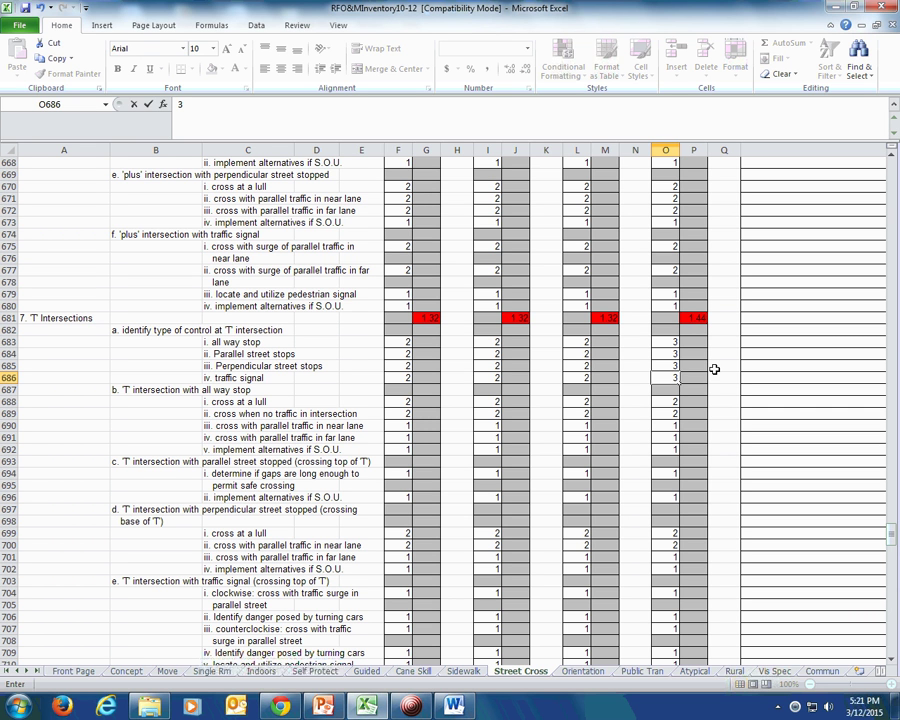
pyautogui.press('Return')
pyautogui.press('Return')
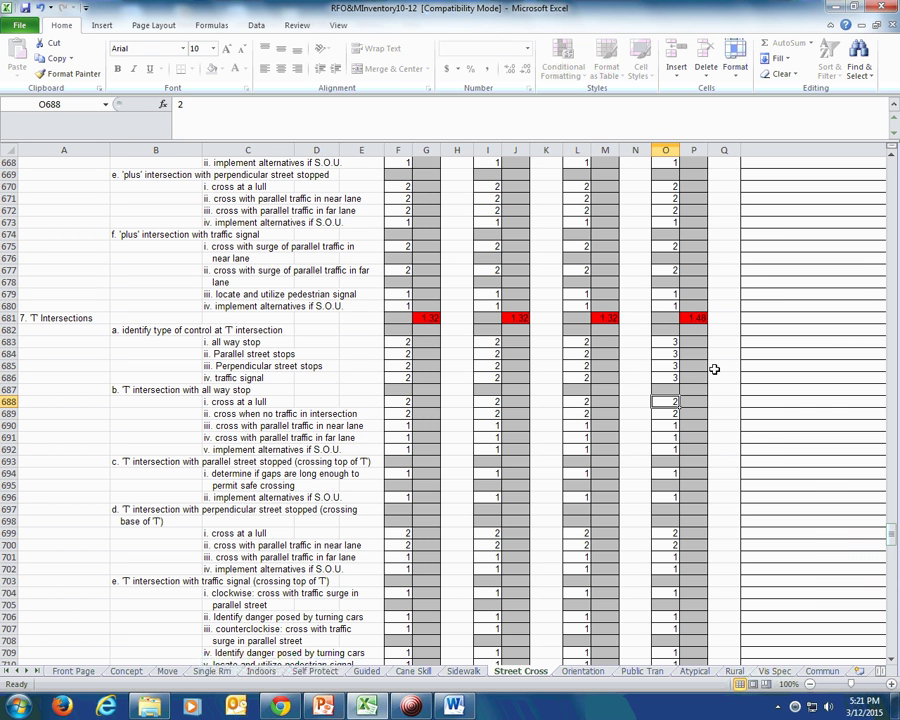
# - Review the remaining 'T' Intersections crossing scores in columns L and O, between rows 688 and 718
pyautogui.click(663, 497)
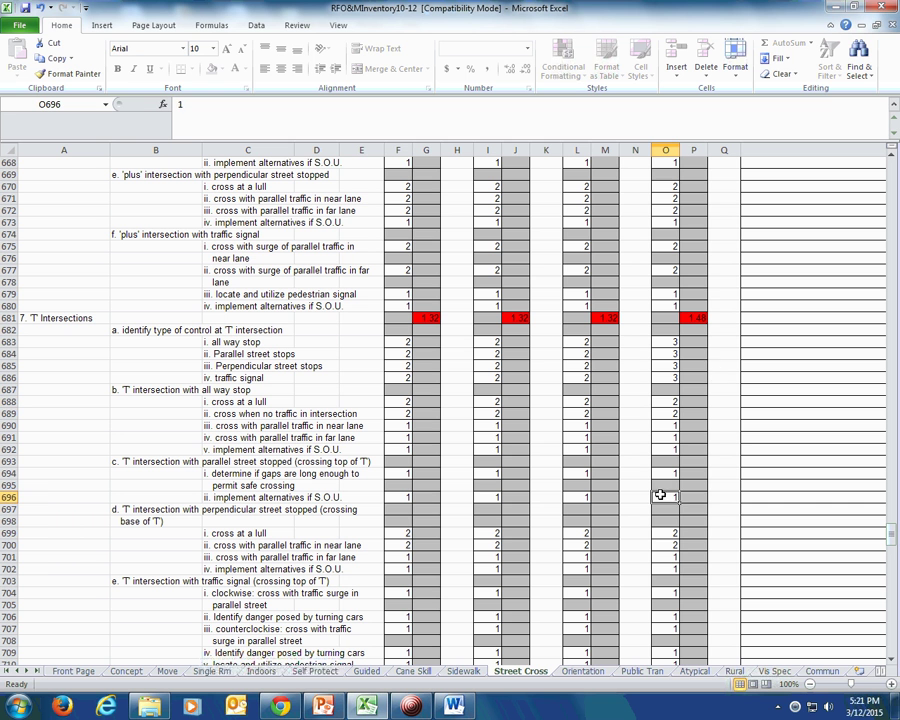
pyautogui.click(672, 581)
pyautogui.click(669, 557)
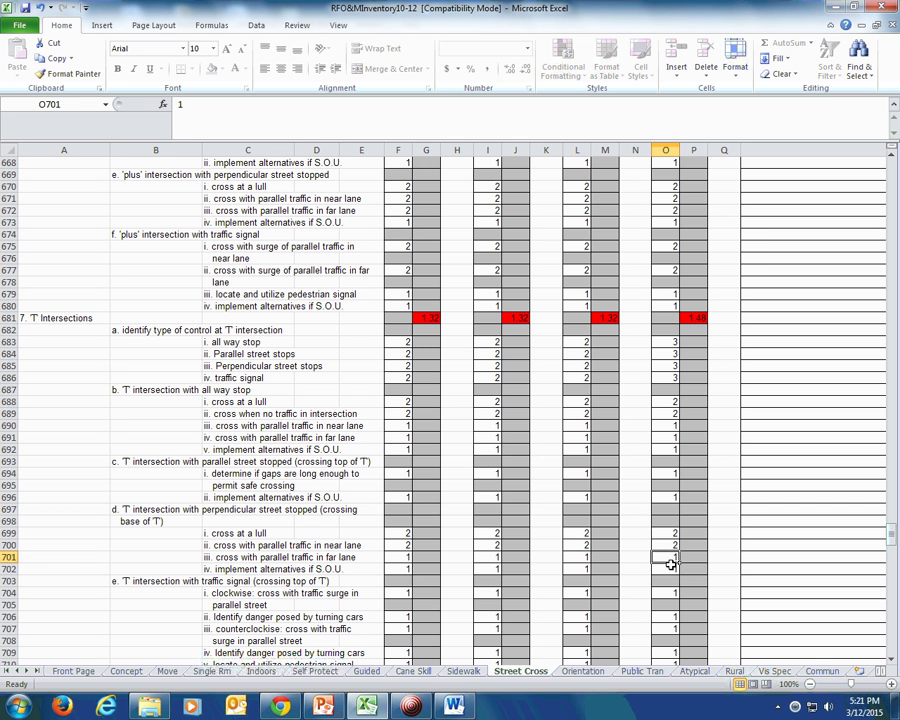
pyautogui.click(584, 401)
pyautogui.scroll(-3, 580, 420)
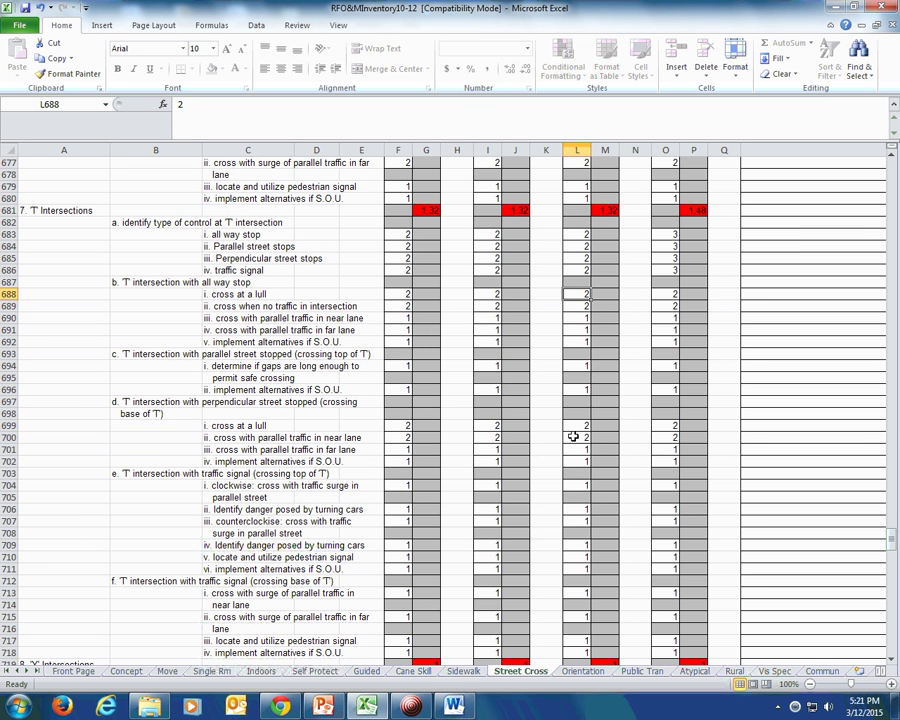
pyautogui.moveTo(585, 486); pyautogui.dragTo(576, 568)
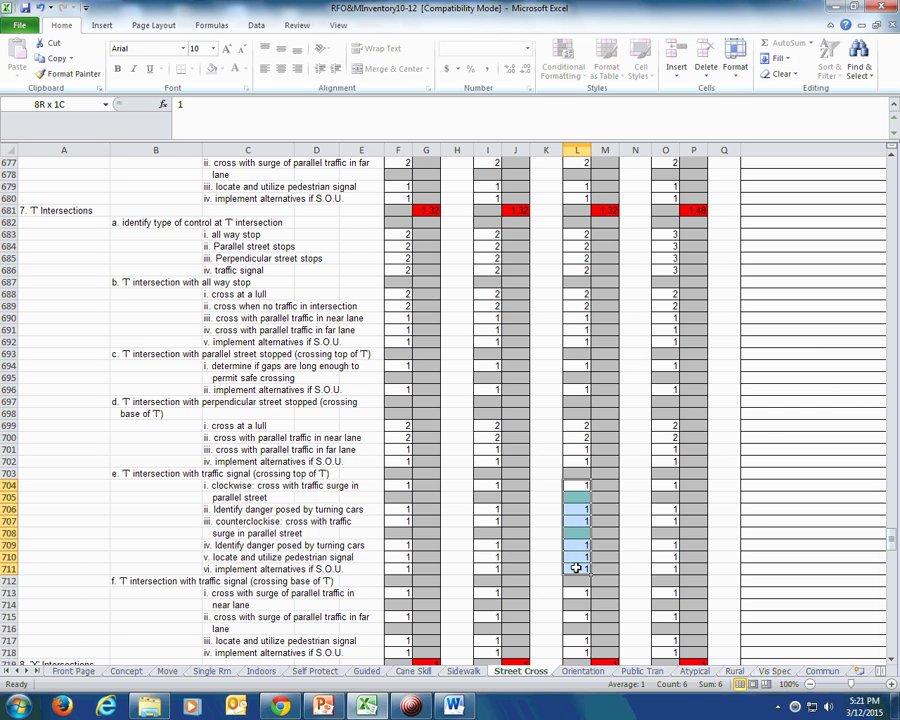
pyautogui.moveTo(576, 568); pyautogui.dragTo(587, 651)
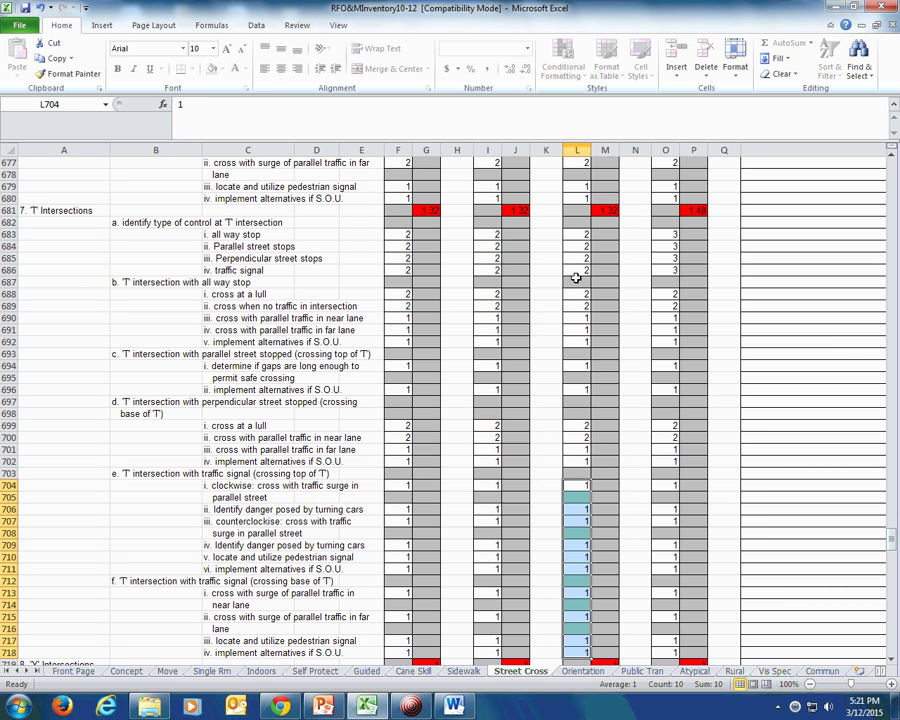
pyautogui.moveTo(578, 292); pyautogui.dragTo(578, 351)
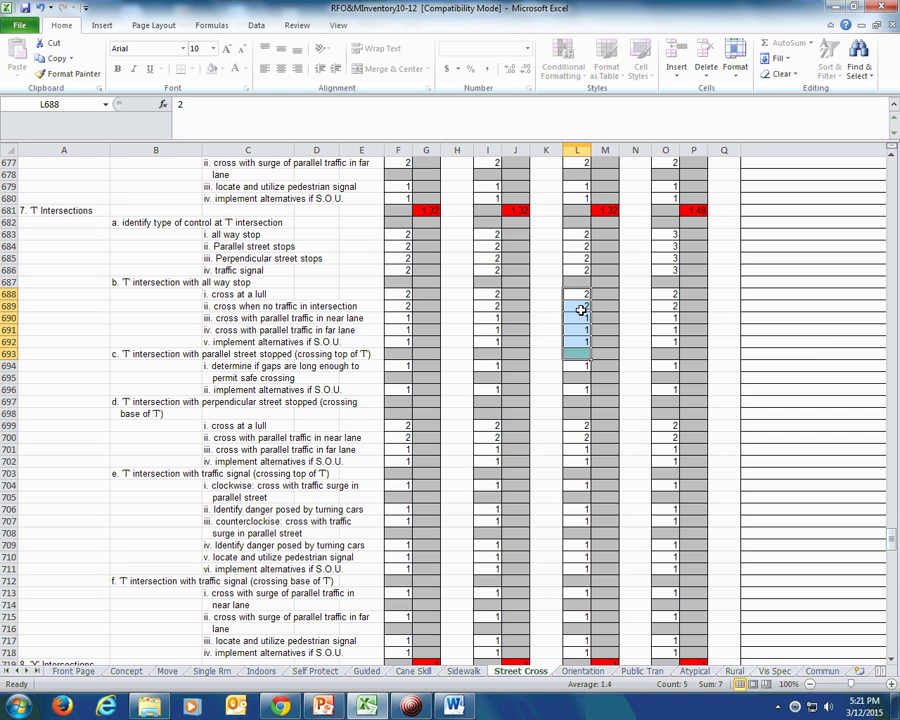
pyautogui.click(582, 322)
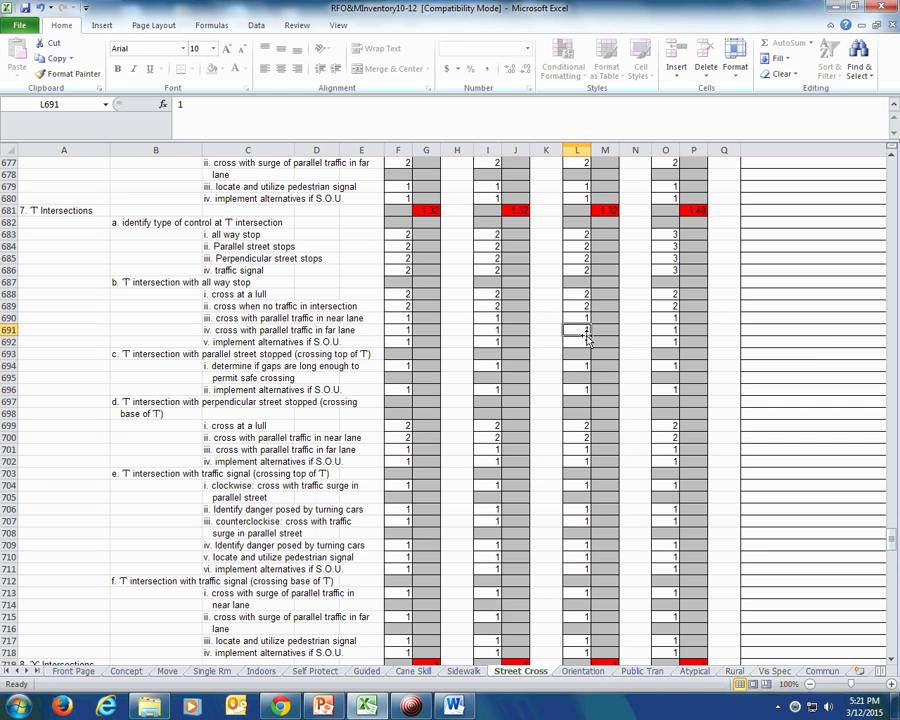
pyautogui.click(588, 330)
pyautogui.click(588, 343)
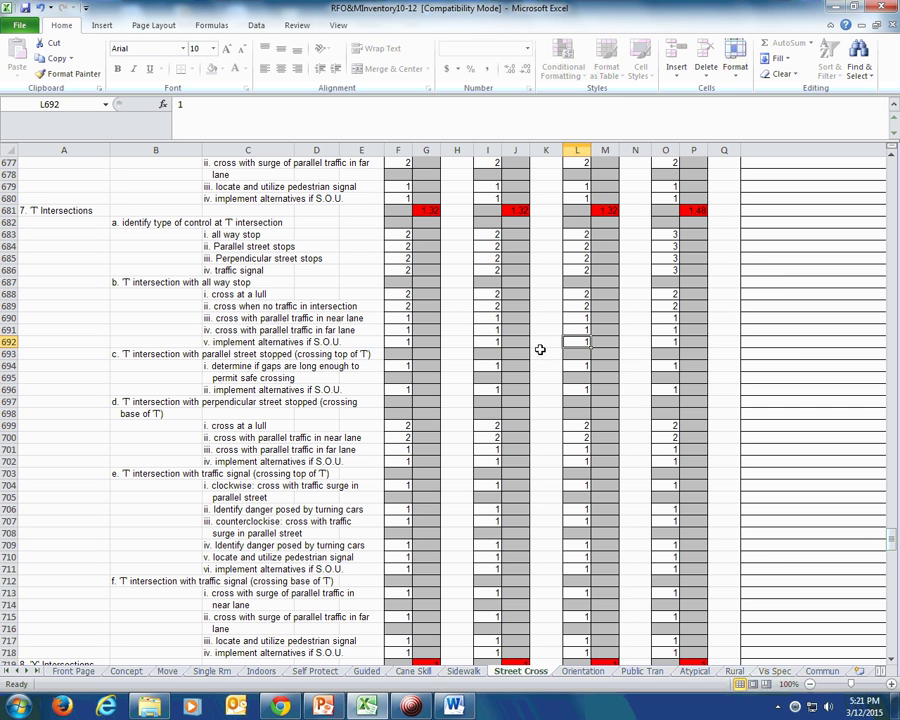
pyautogui.scroll(6, 590, 370)
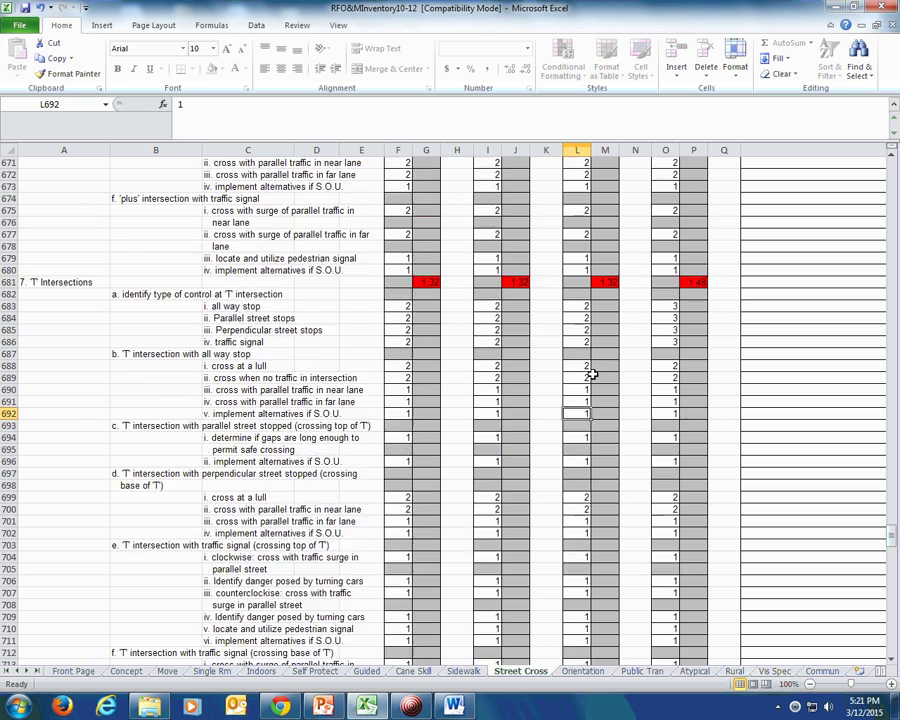
pyautogui.scroll(1, 592, 372)
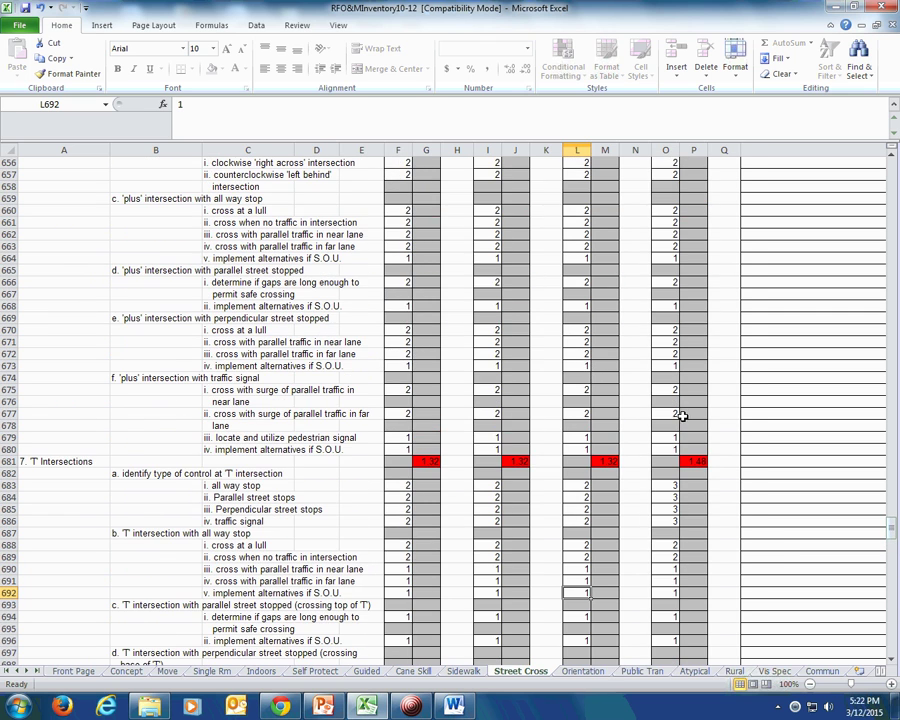
# - Copy the third data set's scores from L218:L311 on the Orientation sheet into column O, starting at O218
pyautogui.click(586, 673)
pyautogui.scroll(2, 566, 436)
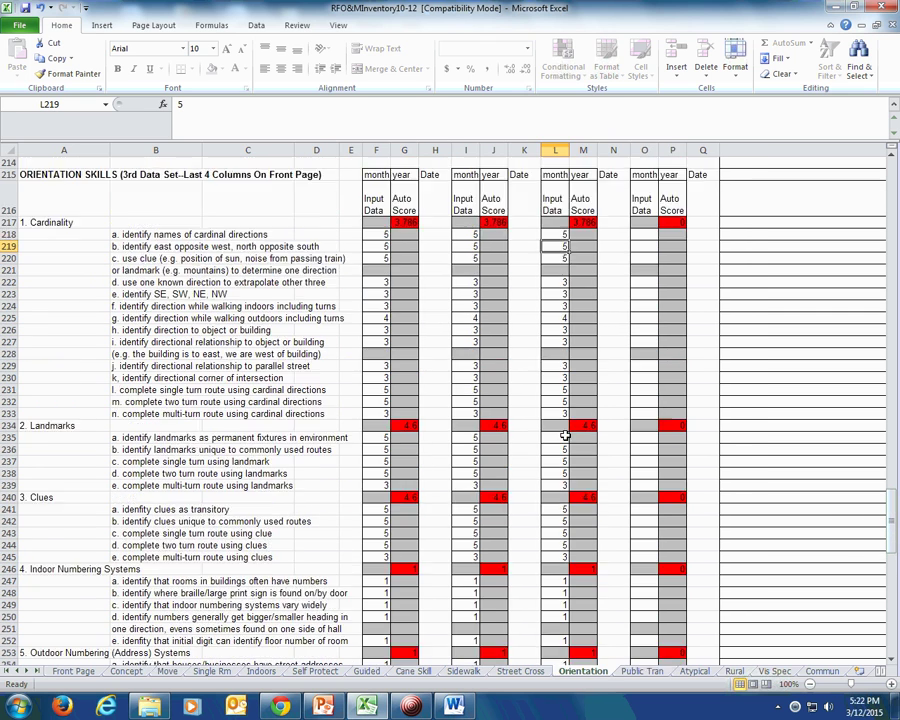
pyautogui.moveTo(551, 282); pyautogui.dragTo(552, 581)
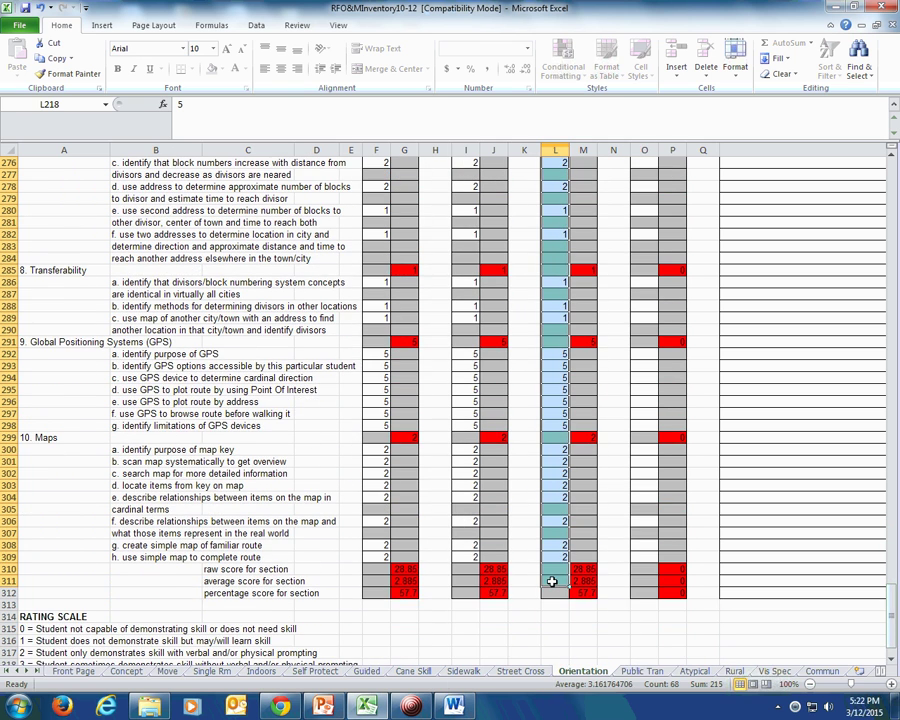
pyautogui.hotkey('ctrl', 'c')
pyautogui.press('Right')
pyautogui.press('Right')
pyautogui.hotkey('ctrl', 'v')
# - Set the Indoor Numbering Systems scores in column O to 3 for skills a to d and 5 for skill e
pyautogui.press('Down')
pyautogui.press('Down')
pyautogui.press('Down')
pyautogui.press('Down')
pyautogui.press('Down')
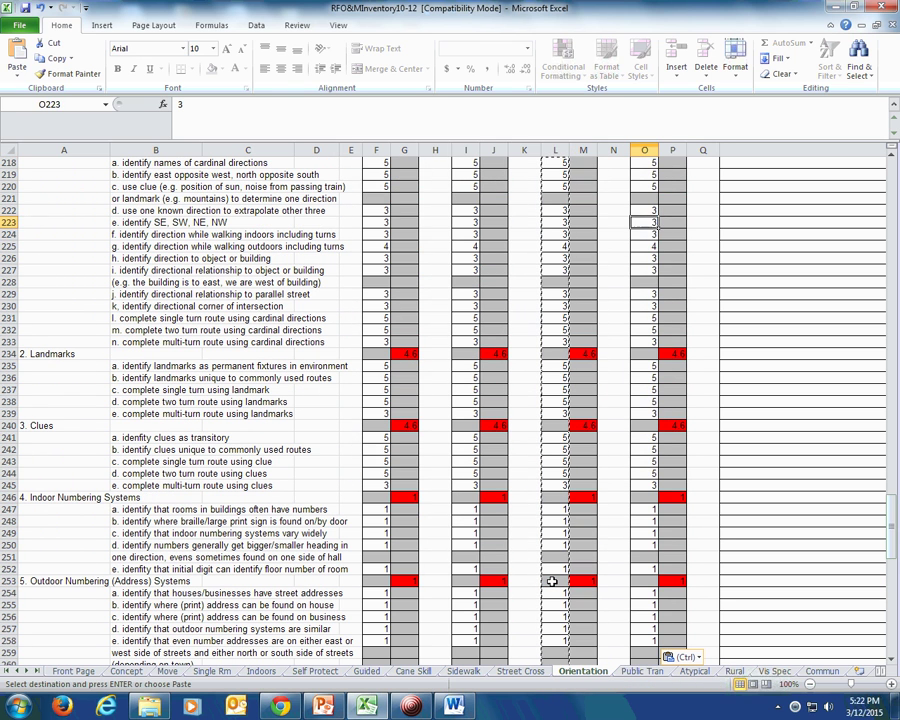
pyautogui.press('Down')
pyautogui.press('Down')
pyautogui.press('Down')
pyautogui.press('Down')
pyautogui.press('Down')
pyautogui.press('Down')
pyautogui.press('Down')
pyautogui.press('Down')
pyautogui.press('Down')
pyautogui.press('Down')
pyautogui.press('Down')
pyautogui.press('Down')
pyautogui.press('Down')
pyautogui.press('Down')
pyautogui.press('Down')
pyautogui.press('Down')
pyautogui.press('Down')
pyautogui.press('Down')
pyautogui.press('Down')
pyautogui.press('Down')
pyautogui.press('Down')
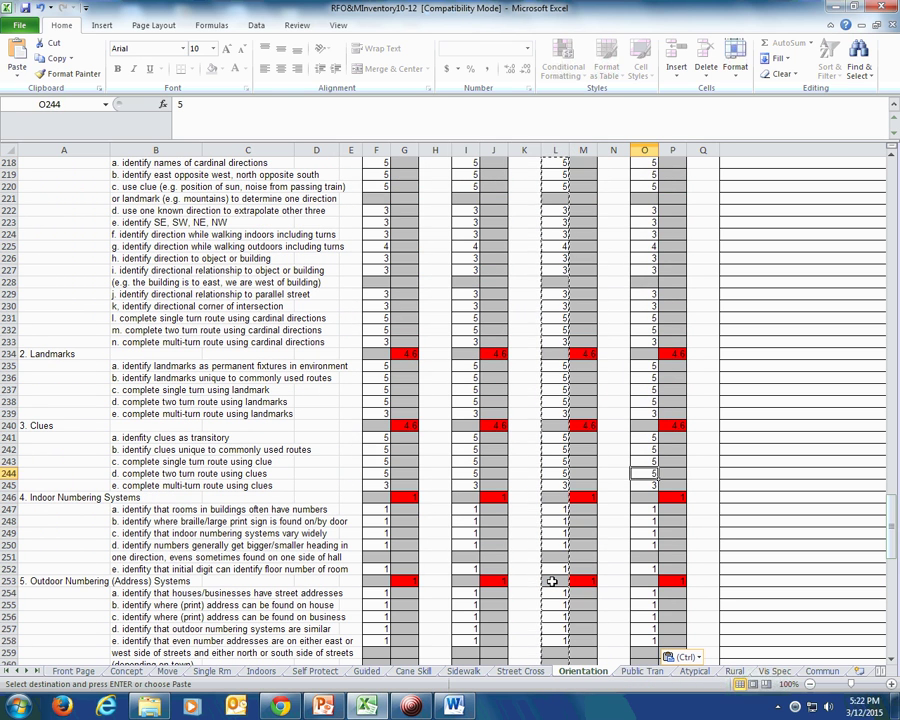
pyautogui.press('Down')
pyautogui.press('Down')
pyautogui.write('3')
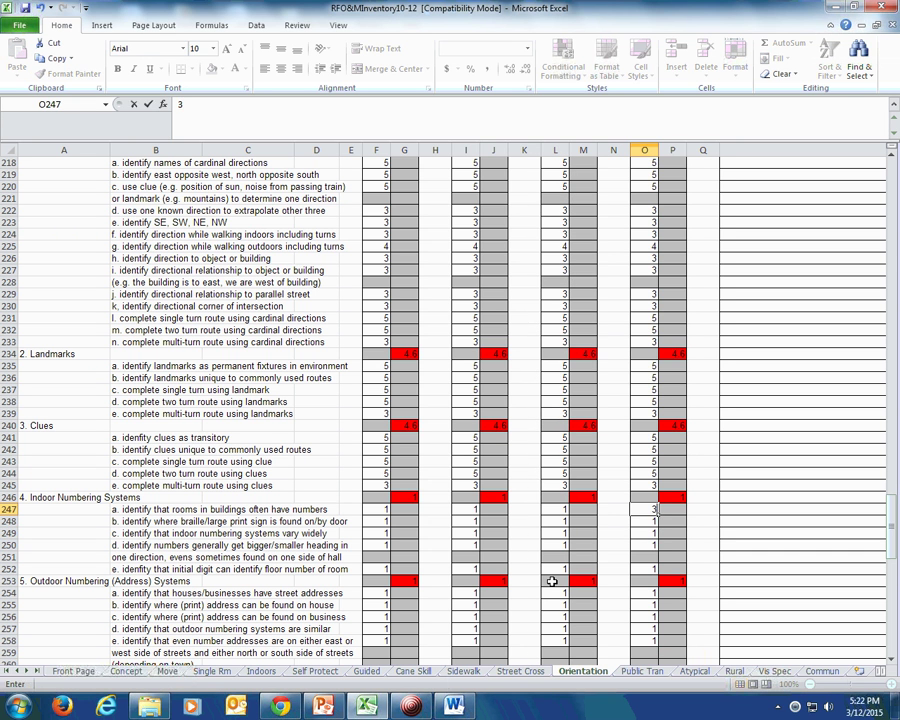
pyautogui.press('Down')
pyautogui.write('3')
pyautogui.press('Down')
pyautogui.write('3')
pyautogui.press('Down')
pyautogui.write('3')
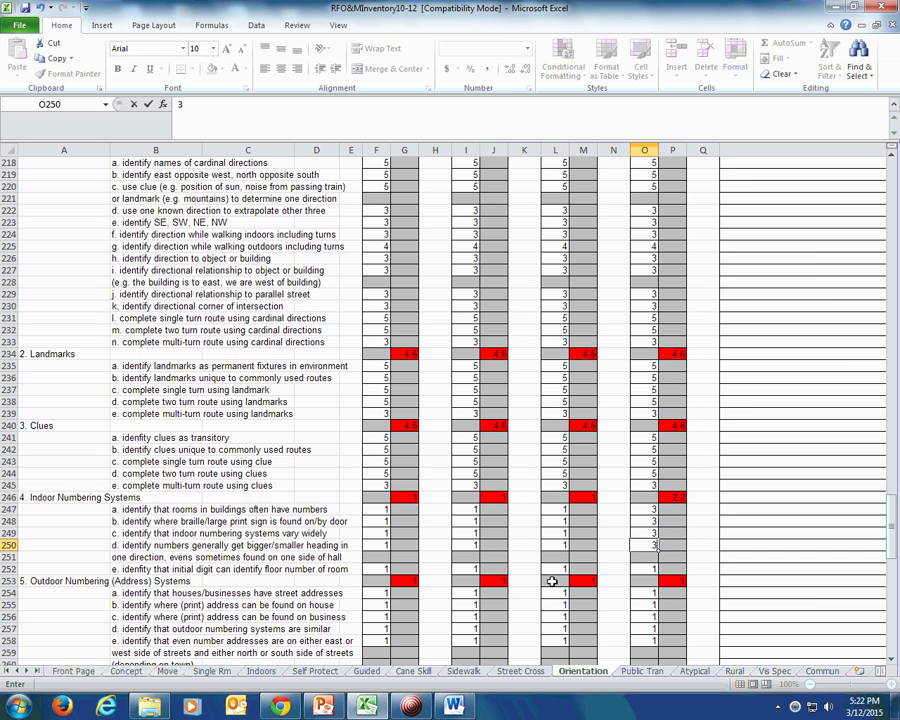
pyautogui.press('Down')
pyautogui.press('Down')
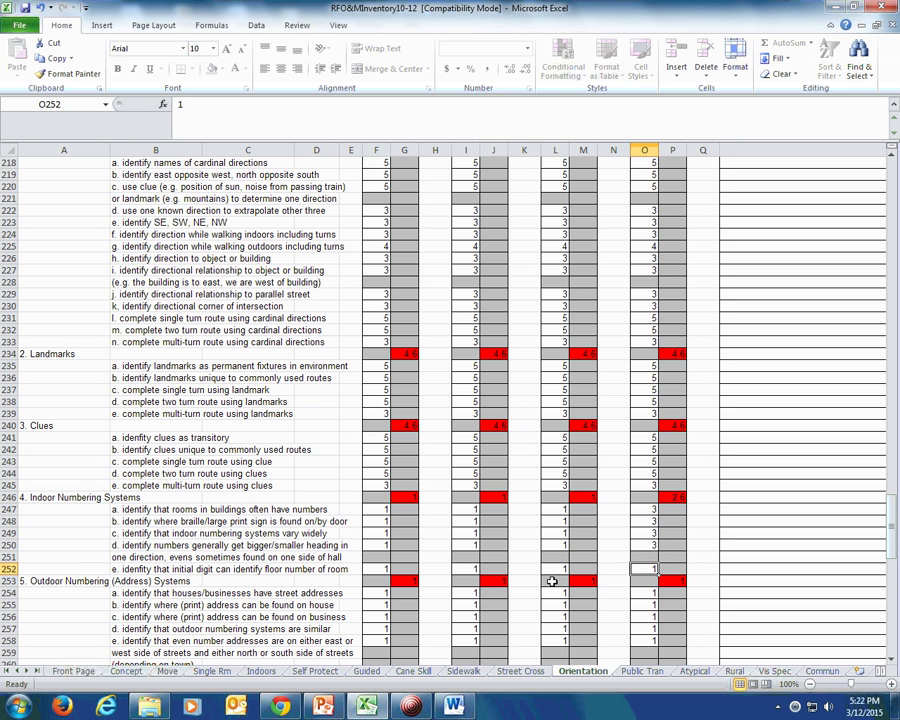
pyautogui.write('5')
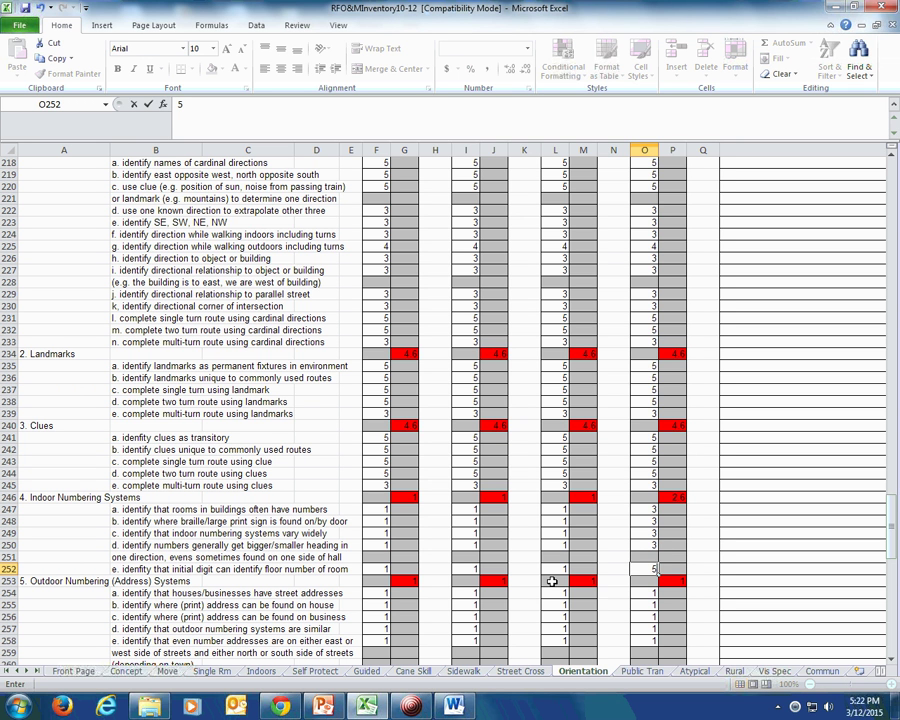
pyautogui.press('Return')
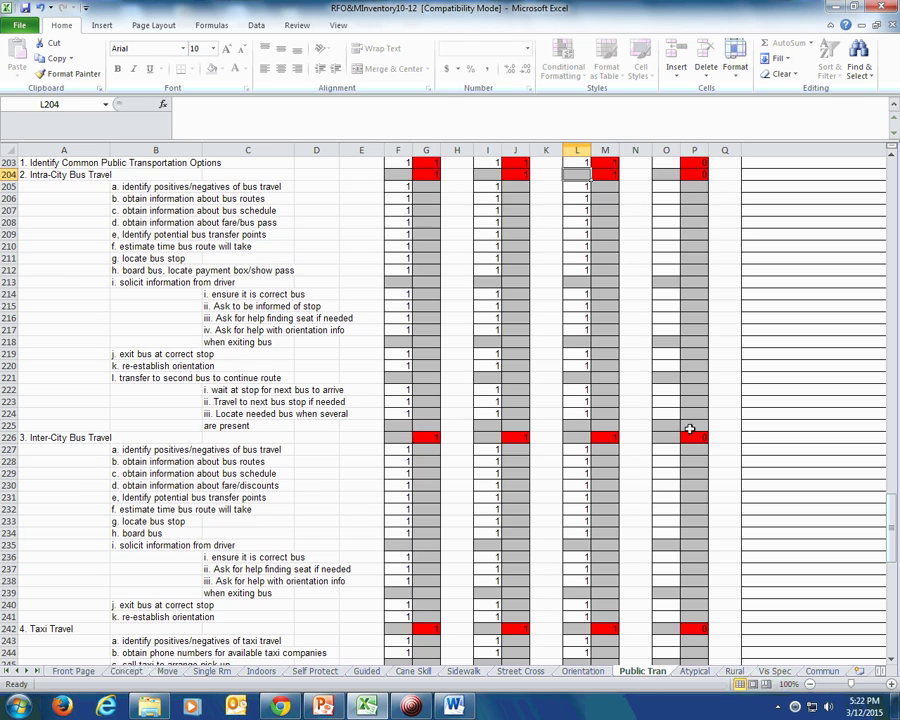
pyautogui.scroll(2, 650, 300)
pyautogui.moveTo(580, 258); pyautogui.dragTo(573, 576)
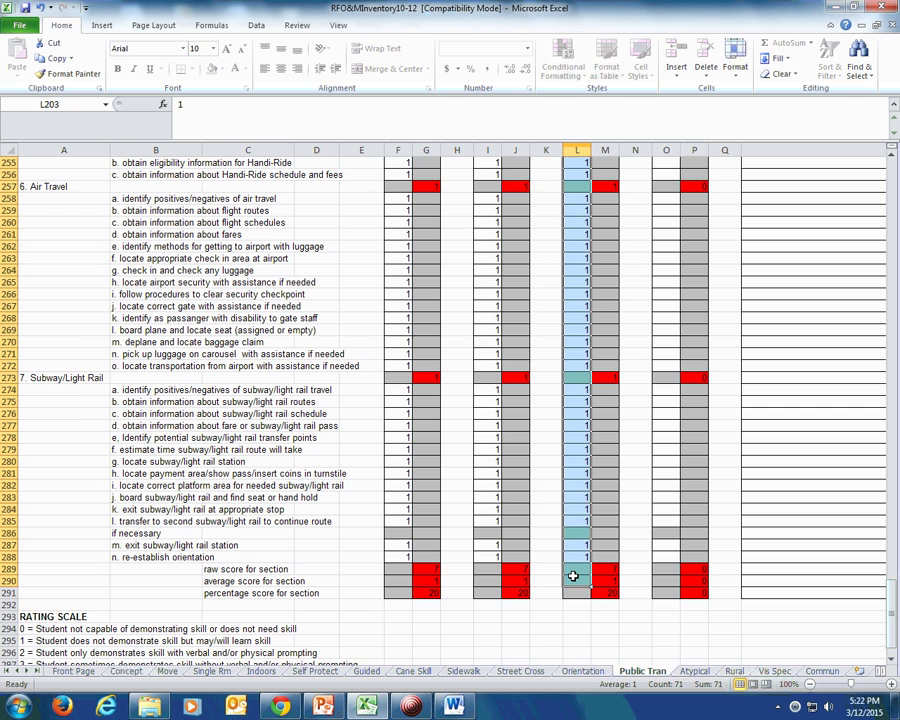
pyautogui.hotkey('ctrl', 'c')
pyautogui.press('Right')
pyautogui.press('Right')
pyautogui.press('Right')
pyautogui.hotkey('ctrl', 'c')
pyautogui.press('Right')
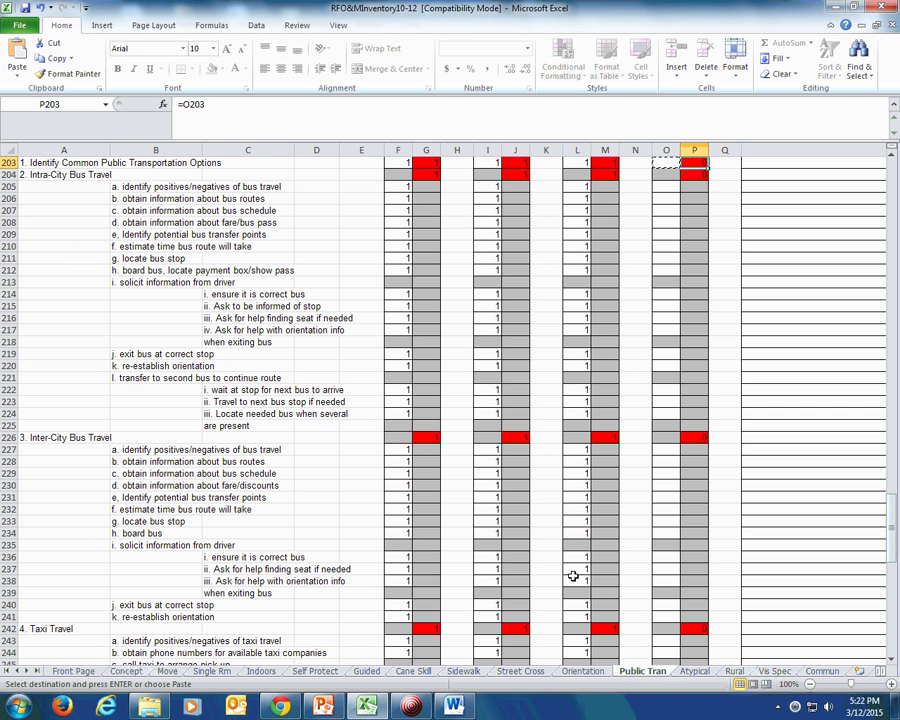
pyautogui.press('Left')
pyautogui.press('Left')
pyautogui.press('Left')
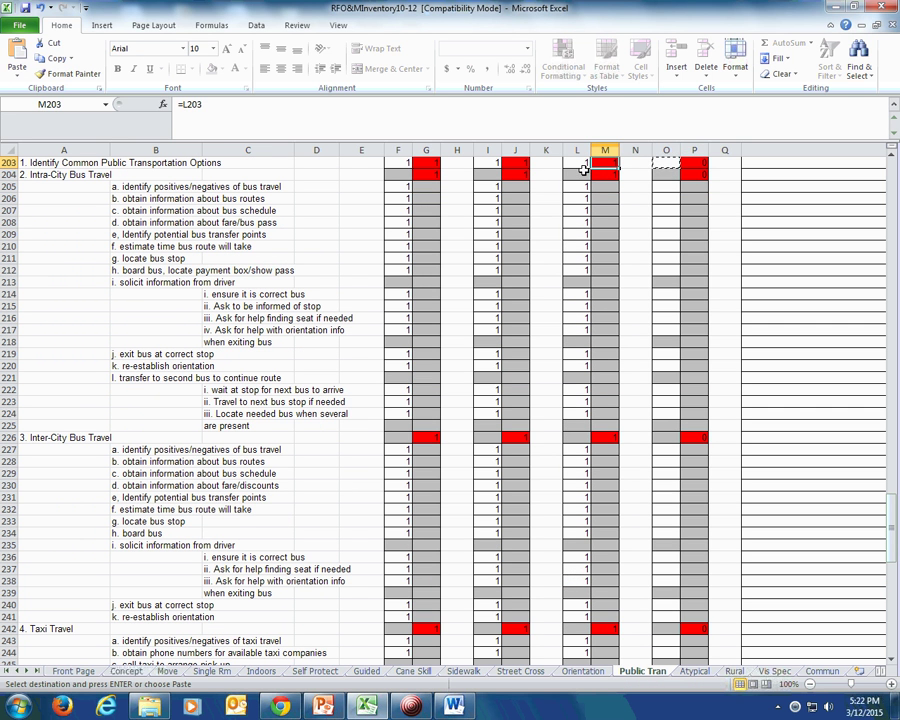
# - Copy the third data set's scores from L203:L290 on the Public Tran sheet into column O, starting at O203
pyautogui.moveTo(585, 169); pyautogui.dragTo(571, 576)
pyautogui.hotkey('ctrl', 'c')
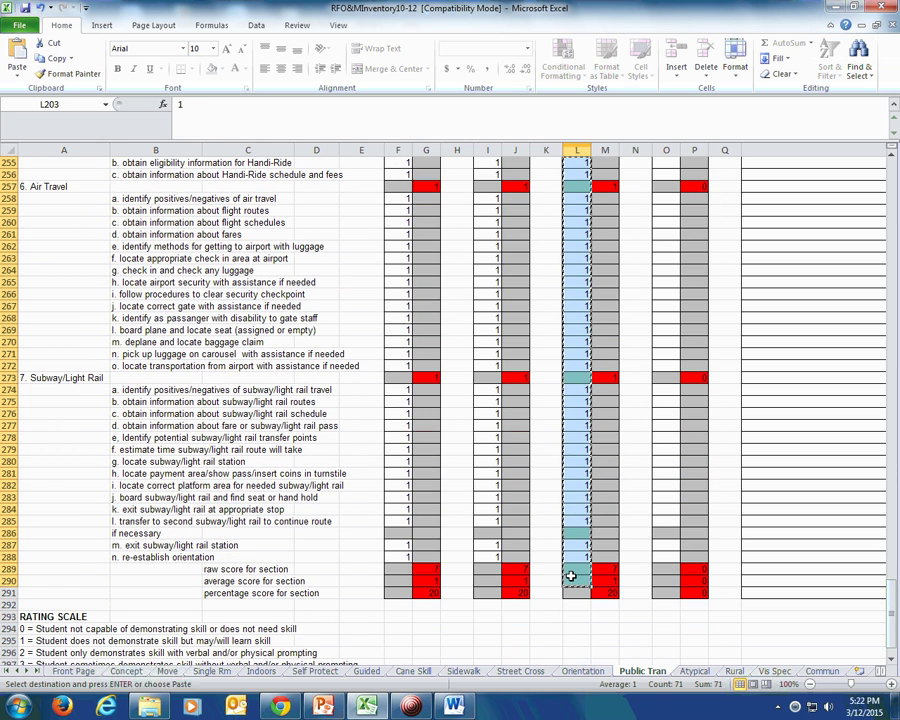
pyautogui.press('Right')
pyautogui.press('Right')
pyautogui.press('Right')
pyautogui.hotkey('ctrl', 'v')
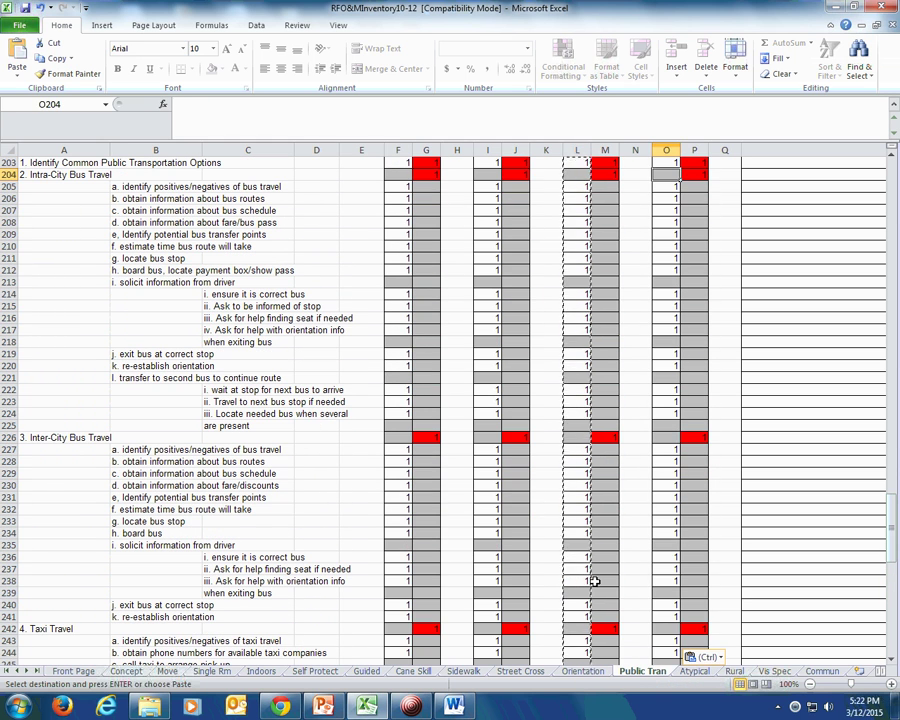
# - Copy the third data set's scores from L142:L196 on the Atypical sheet into column O, starting at O142
pyautogui.hotkey('ctrl', 'pagedown')
pyautogui.scroll(2, 605, 400)
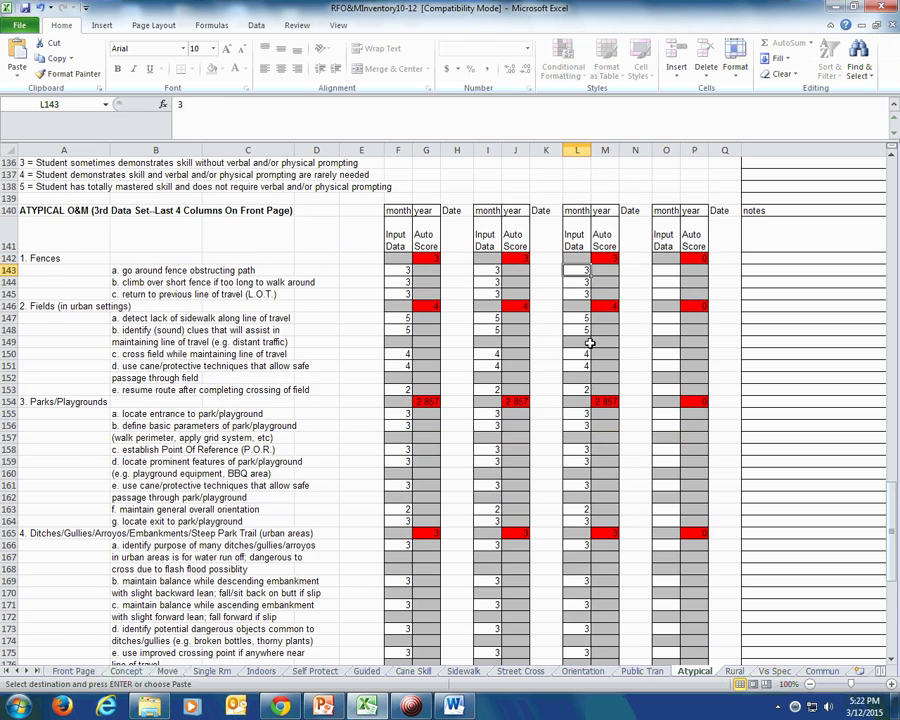
pyautogui.moveTo(572, 259); pyautogui.dragTo(576, 584)
pyautogui.press('Right')
pyautogui.press('Right')
pyautogui.press('Right')
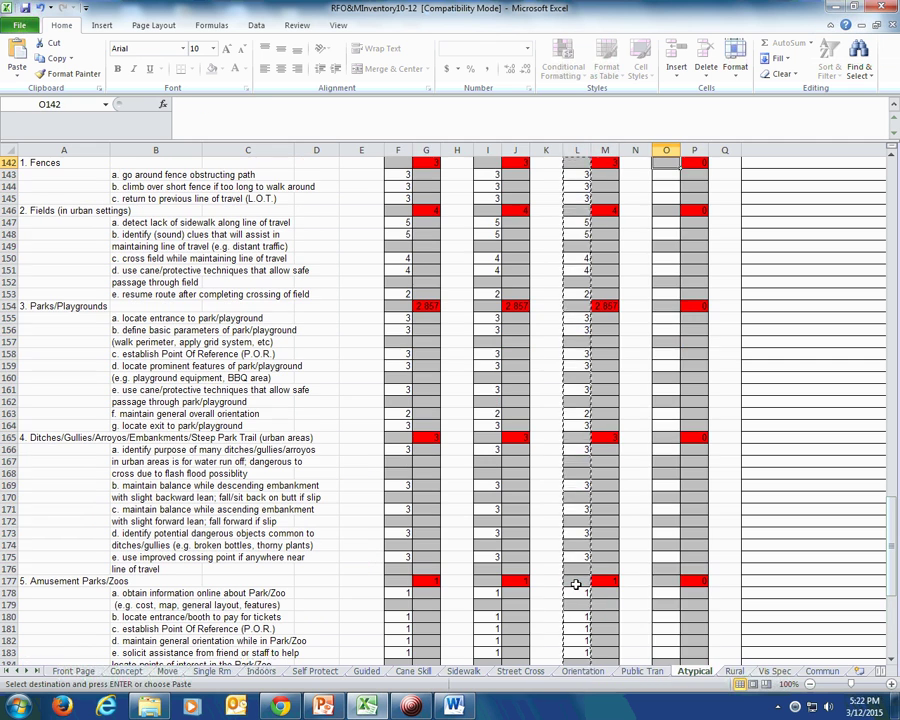
pyautogui.hotkey('ctrl', 'v')
# - Review the copied Atypical scores in column O, from Fences through Inclement Weather
pyautogui.press('Down')
pyautogui.press('Down')
pyautogui.press('Down')
pyautogui.press('Down')
pyautogui.press('Down')
pyautogui.press('Down')
pyautogui.press('Down')
pyautogui.press('Down')
pyautogui.press('Down')
pyautogui.press('Down')
pyautogui.press('Down')
pyautogui.press('Down')
pyautogui.press('Down')
pyautogui.press('Down')
pyautogui.press('Down')
pyautogui.press('Down')
pyautogui.press('Down')
pyautogui.press('Down')
pyautogui.press('Down')
pyautogui.press('Down')
pyautogui.press('Down')
pyautogui.press('Down')
pyautogui.press('Down')
pyautogui.press('Down')
pyautogui.press('Down')
pyautogui.press('Down')
pyautogui.press('Down')
pyautogui.press('Down')
pyautogui.press('Down')
pyautogui.press('Down')
pyautogui.press('Down')
pyautogui.press('Down')
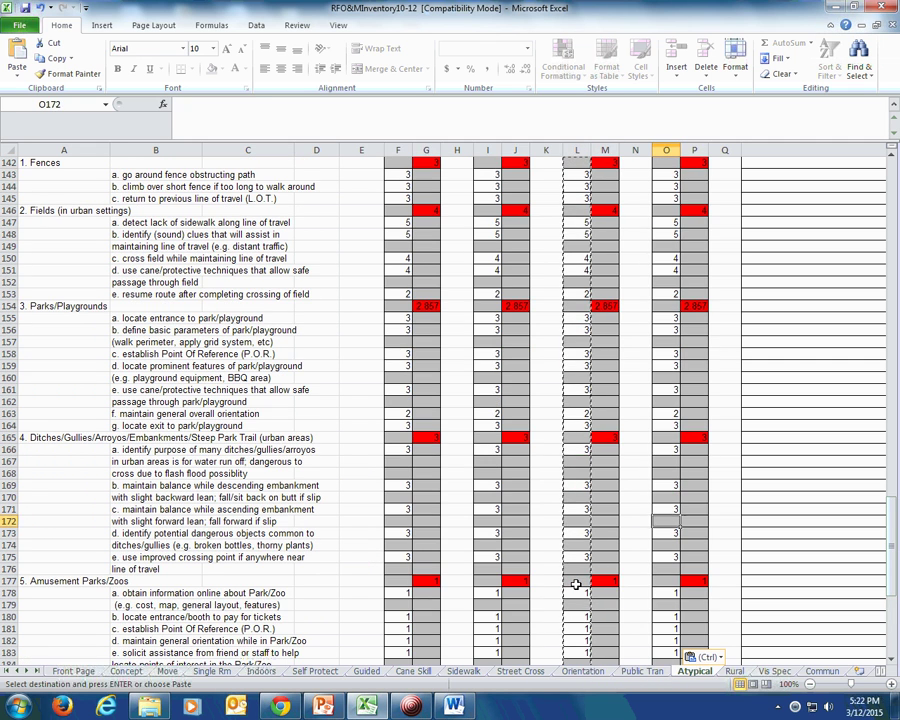
pyautogui.press('Up')
pyautogui.press('Up')
pyautogui.press('Up')
pyautogui.press('Up')
pyautogui.press('Up')
pyautogui.press('Up')
pyautogui.press('Up')
pyautogui.press('Up')
pyautogui.press('Up')
pyautogui.press('Up')
pyautogui.press('Up')
pyautogui.press('Up')
pyautogui.press('Up')
pyautogui.press('Up')
pyautogui.press('Up')
pyautogui.press('Up')
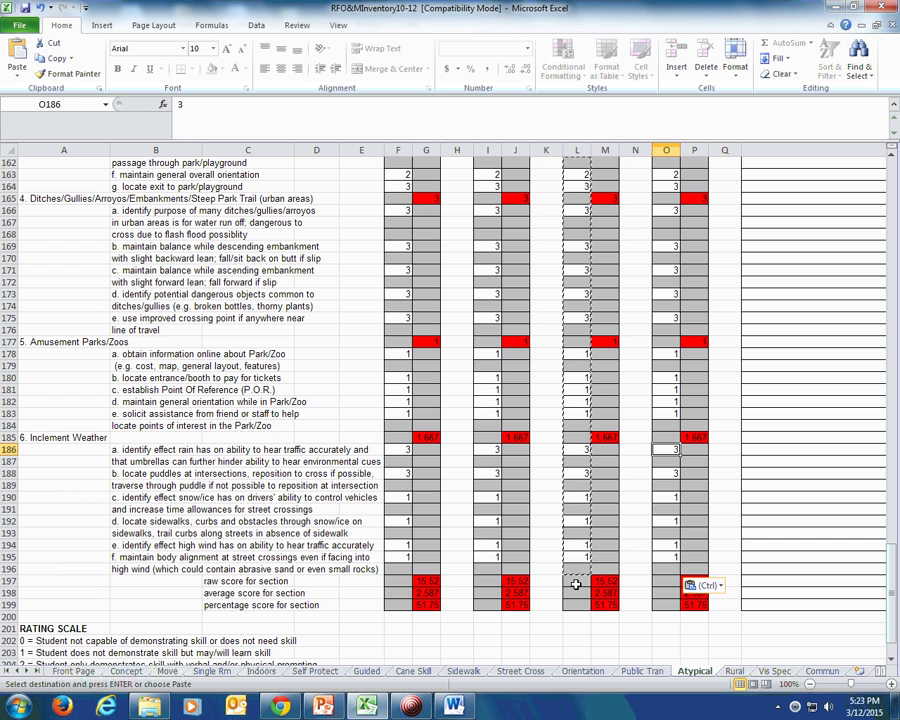
# - Copy the third data set's column L scores on the Rural sheet, from L133 down, into column O starting at O133
pyautogui.click(738, 674)
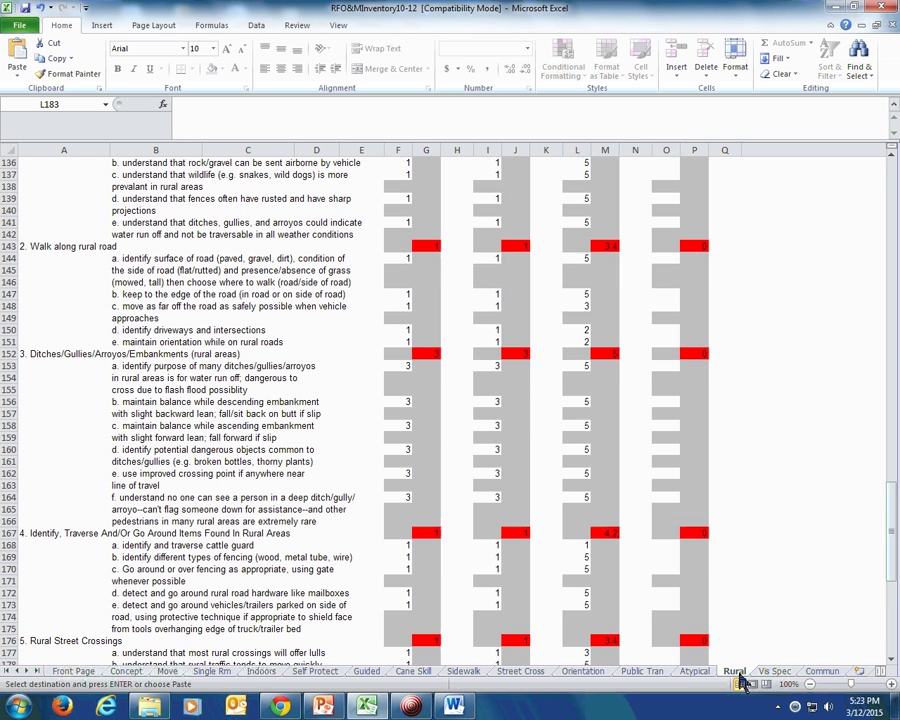
pyautogui.scroll(3, 632, 504)
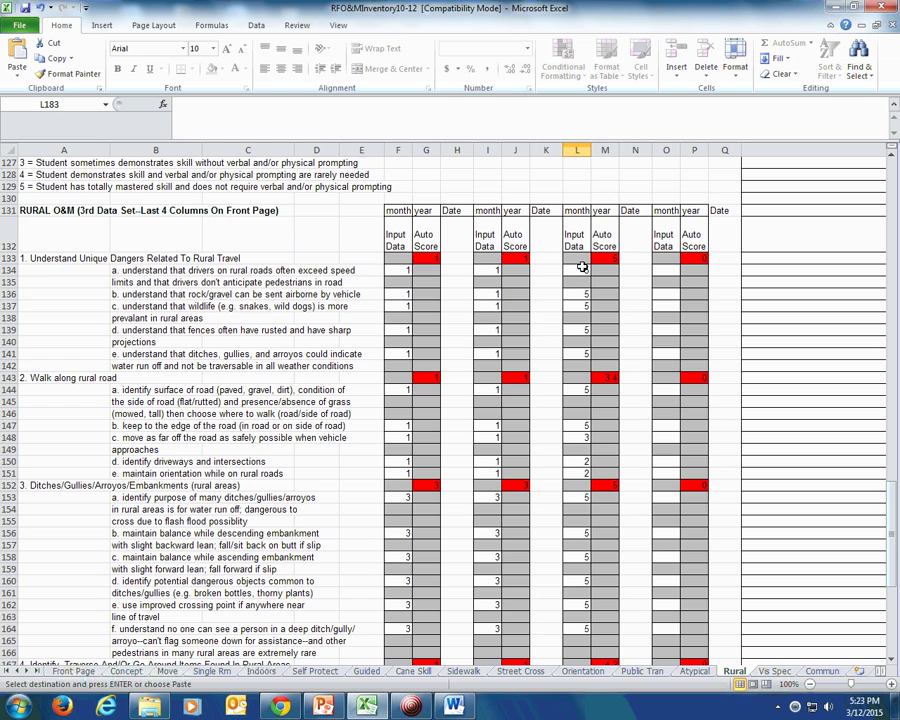
pyautogui.moveTo(581, 262); pyautogui.dragTo(574, 581)
pyautogui.press('Right')
pyautogui.press('Right')
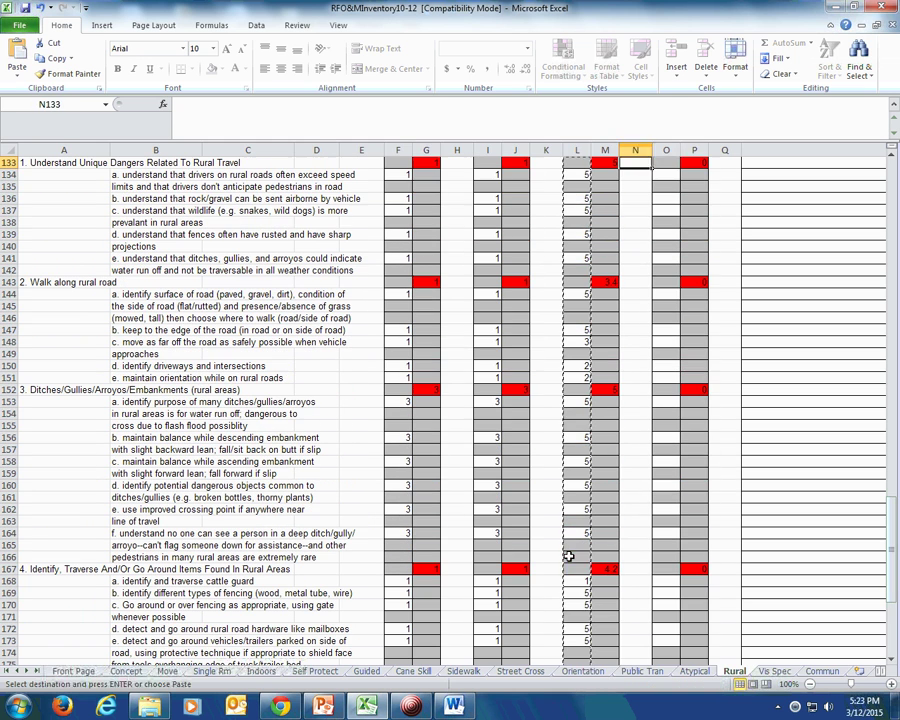
pyautogui.press('Right')
pyautogui.hotkey('ctrl', 'v')
# - Set the Walk along rural road scores in column O to 4 for skill c, 3 for skill d and 4 for skill e
pyautogui.press('Down')
pyautogui.press('Down')
pyautogui.press('Down')
pyautogui.press('Down')
pyautogui.press('Down')
pyautogui.press('Down')
pyautogui.press('Down')
pyautogui.press('Down')
pyautogui.press('Down')
pyautogui.press('Down')
pyautogui.press('Down')
pyautogui.press('Down')
pyautogui.press('Down')
pyautogui.press('Down')
pyautogui.press('Down')
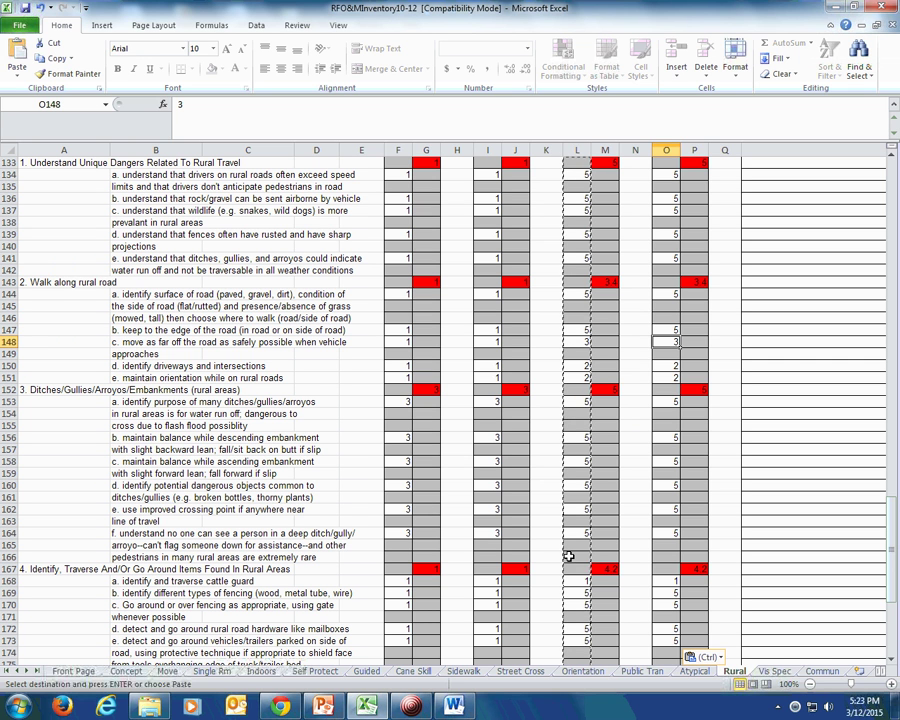
pyautogui.write('4')
pyautogui.press('Down')
pyautogui.press('Down')
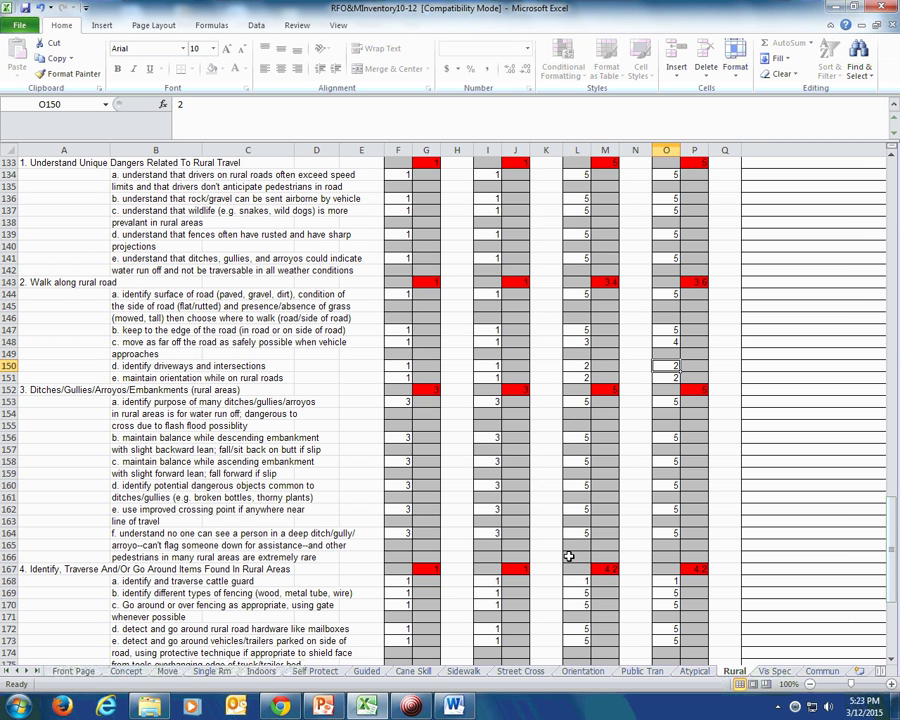
pyautogui.write('3')
pyautogui.press('Down')
pyautogui.write('4')
pyautogui.press('Down')
pyautogui.press('Down')
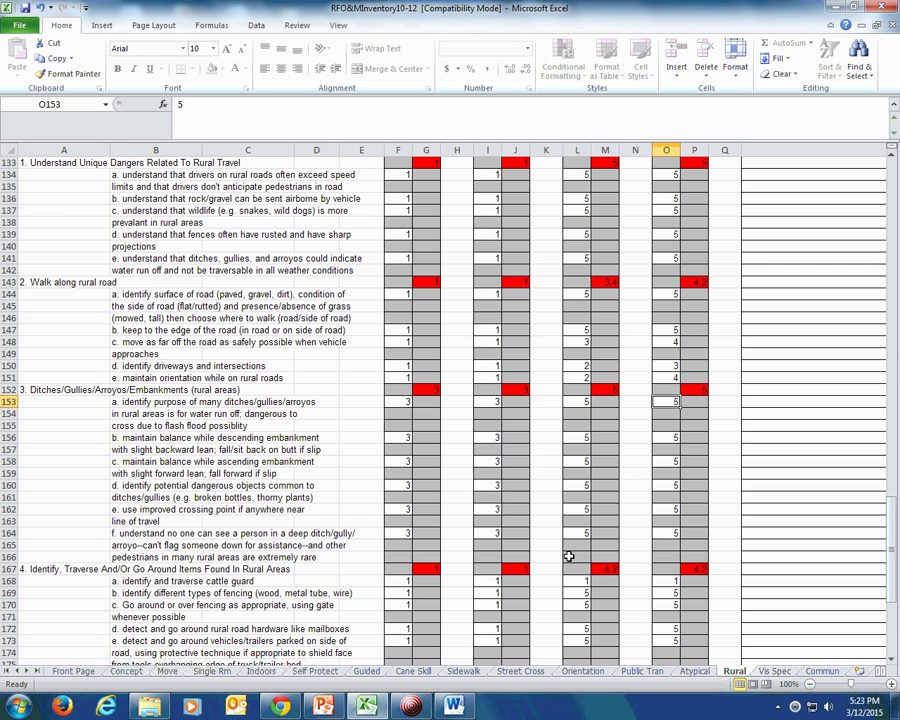
# - Review the Rural scores in column O for ditches and embankments, items found in rural areas, and rural street crossings
pyautogui.press('Down')
pyautogui.press('Down')
pyautogui.press('Down')
pyautogui.press('Down')
pyautogui.press('Down')
pyautogui.press('Down')
pyautogui.press('Down')
pyautogui.press('Down')
pyautogui.press('Down')
pyautogui.press('Down')
pyautogui.press('Down')
pyautogui.press('Down')
pyautogui.press('Down')
pyautogui.press('Down')
pyautogui.press('Down')
pyautogui.press('Down')
pyautogui.press('Down')
pyautogui.press('Down')
pyautogui.press('Down')
pyautogui.press('Down')
pyautogui.press('Down')
pyautogui.press('Up')
pyautogui.press('Up')
pyautogui.press('Up')
pyautogui.press('Up')
pyautogui.press('Up')
pyautogui.press('Up')
pyautogui.press('Up')
pyautogui.press('Up')
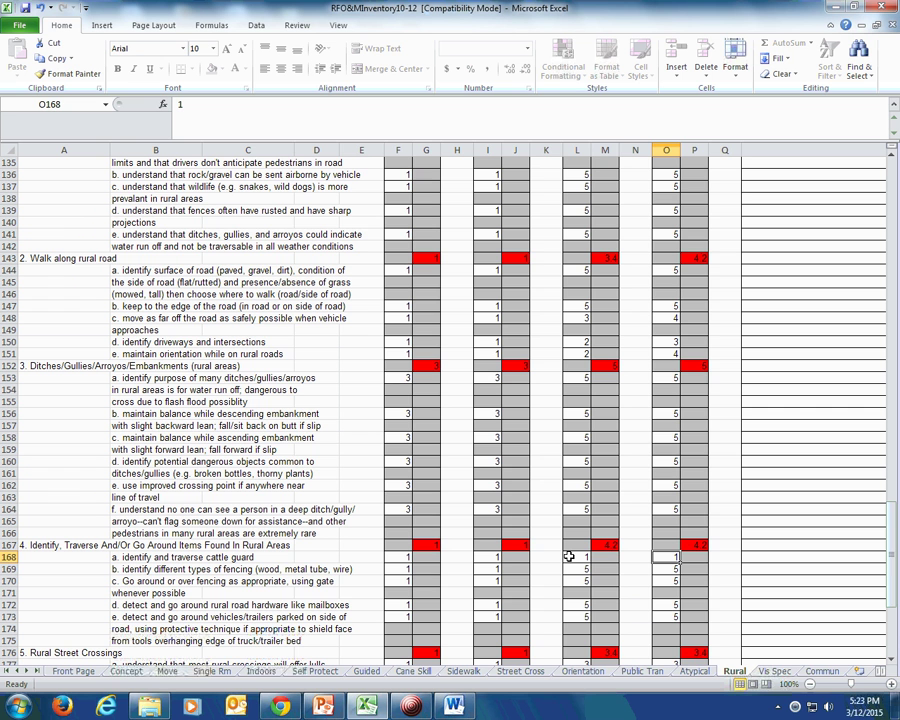
pyautogui.press('Down')
pyautogui.press('Down')
pyautogui.press('Down')
pyautogui.press('Down')
pyautogui.press('Down')
pyautogui.press('Down')
pyautogui.press('Down')
pyautogui.press('Down')
pyautogui.press('Down')
pyautogui.press('Down')
pyautogui.press('Down')
pyautogui.press('Down')
pyautogui.press('Down')
pyautogui.press('Down')
pyautogui.press('Down')
pyautogui.press('Down')
pyautogui.press('Down')
pyautogui.press('Down')
pyautogui.press('Down')
pyautogui.press('Down')
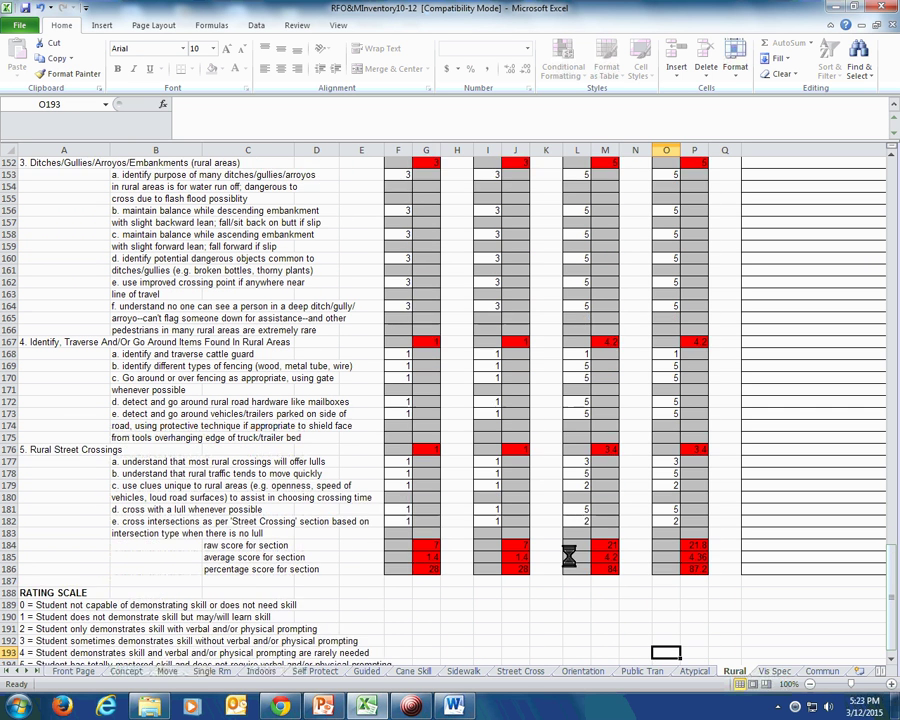
pyautogui.press('Up')
pyautogui.press('Up')
pyautogui.press('Up')
pyautogui.press('Up')
pyautogui.press('Up')
pyautogui.press('Up')
pyautogui.press('Up')
pyautogui.press('Up')
pyautogui.press('Up')
pyautogui.press('Up')
pyautogui.press('Up')
pyautogui.press('Up')
pyautogui.press('Up')
pyautogui.press('Up')
pyautogui.press('Up')
pyautogui.press('Up')
pyautogui.press('Up')
pyautogui.press('Up')
pyautogui.press('Up')
pyautogui.press('Up')
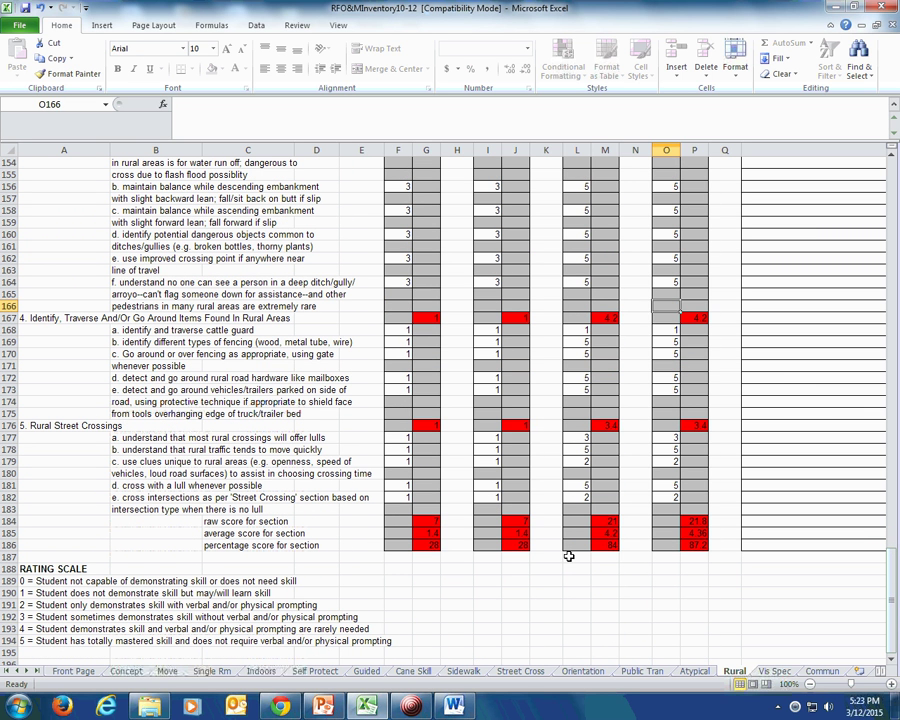
pyautogui.press('Down')
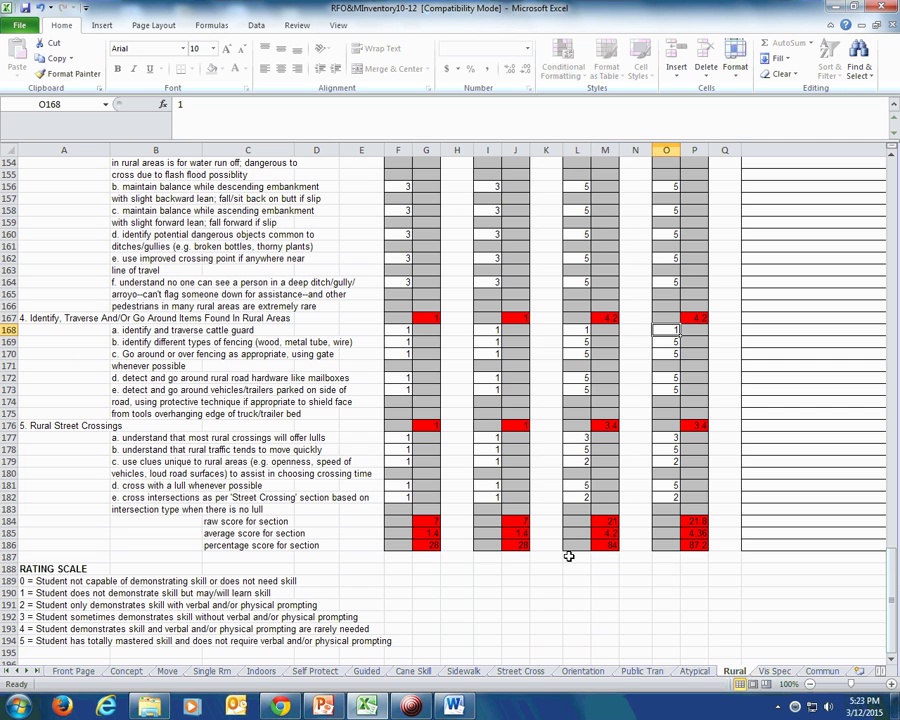
pyautogui.press('Down')
pyautogui.press('Down')
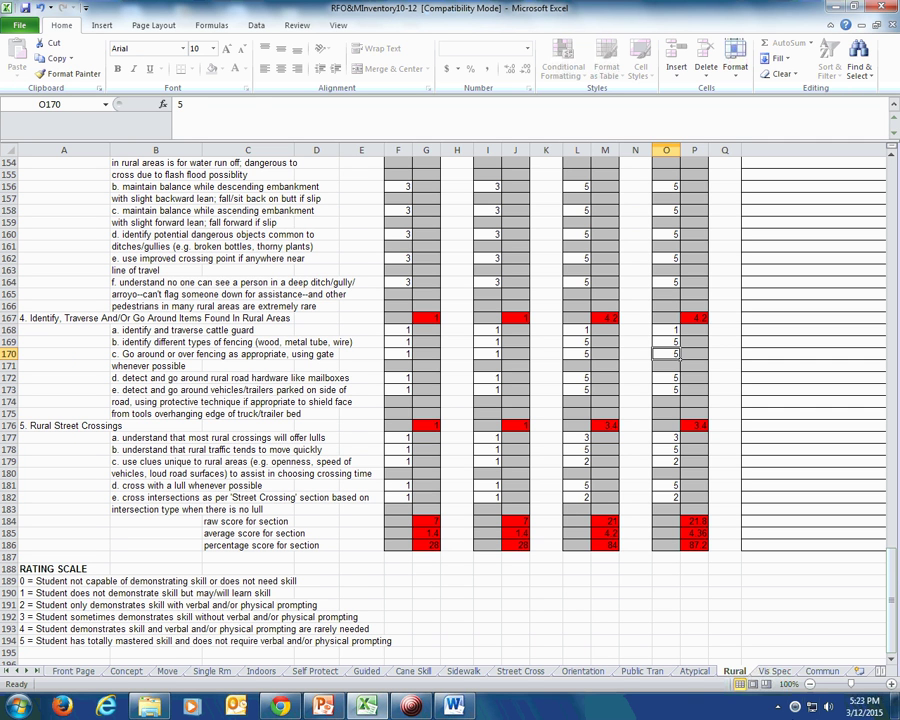
# - Copy the third data set's column L scores on the Community sheet, from L125 down, into column O starting at O125
pyautogui.click(781, 672)
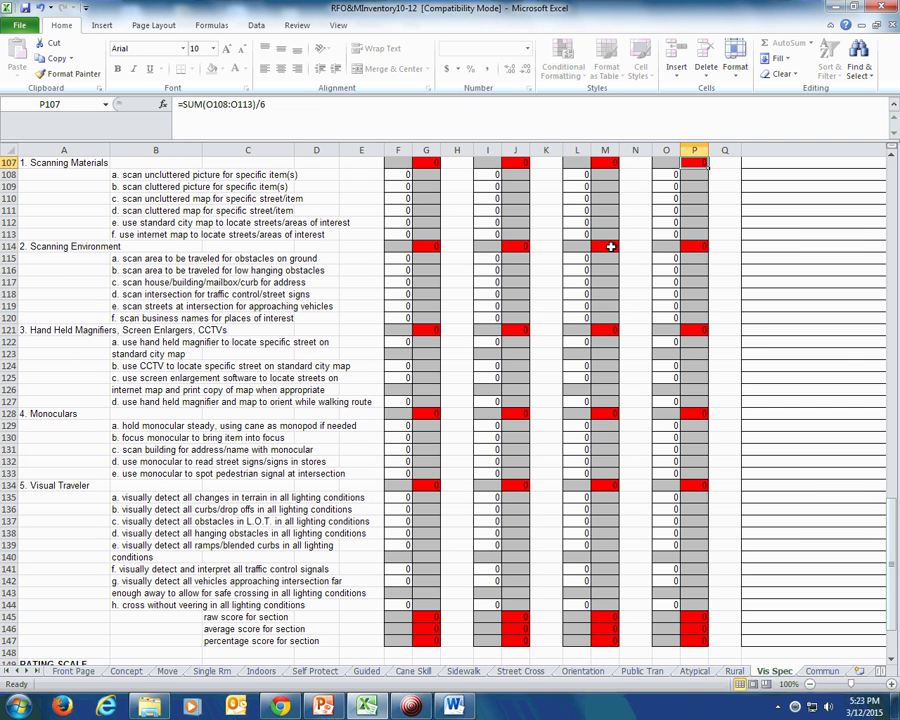
pyautogui.click(822, 671)
pyautogui.scroll(3, 633, 496)
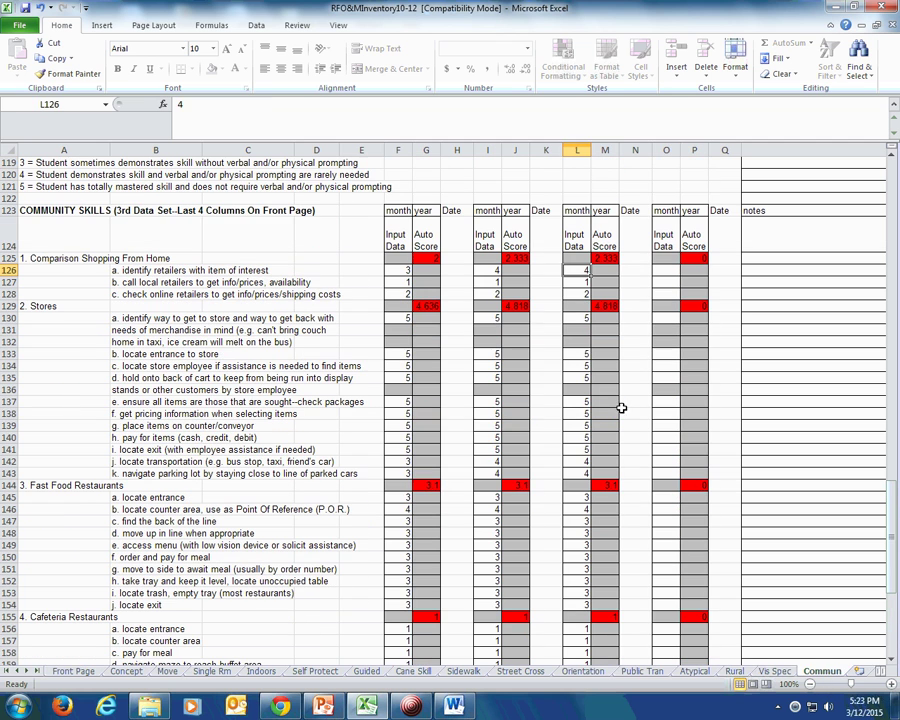
pyautogui.moveTo(574, 258); pyautogui.dragTo(583, 569)
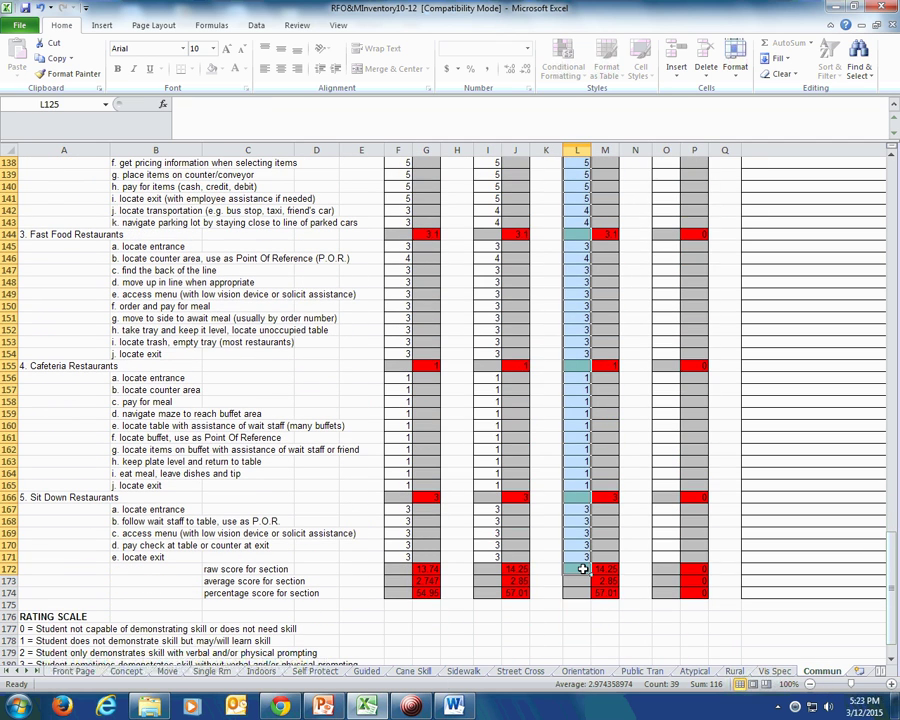
pyautogui.hotkey('ctrl', 'c')
pyautogui.press('Right')
pyautogui.press('Right')
pyautogui.press('Right')
pyautogui.hotkey('ctrl', 'v')
# - Review the copied Community scores in column O for stores and the first fast food restaurant skills
pyautogui.press('Down')
pyautogui.press('Down')
pyautogui.press('Down')
pyautogui.press('Down')
pyautogui.press('Down')
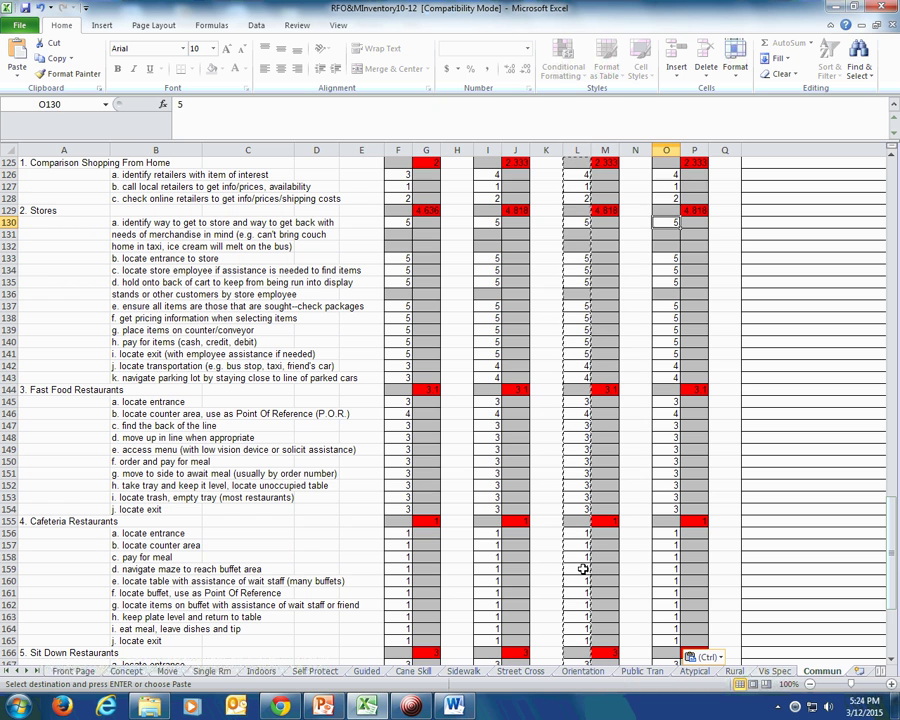
pyautogui.press('Down')
pyautogui.press('Down')
pyautogui.press('Down')
pyautogui.press('Down')
pyautogui.press('Down')
pyautogui.press('Down')
pyautogui.press('Down')
pyautogui.press('Down')
pyautogui.press('Down')
pyautogui.press('Down')
pyautogui.press('Down')
pyautogui.press('Down')
pyautogui.press('Down')
pyautogui.press('Down')
pyautogui.press('Down')
pyautogui.press('Down')
pyautogui.press('Down')
pyautogui.press('Down')
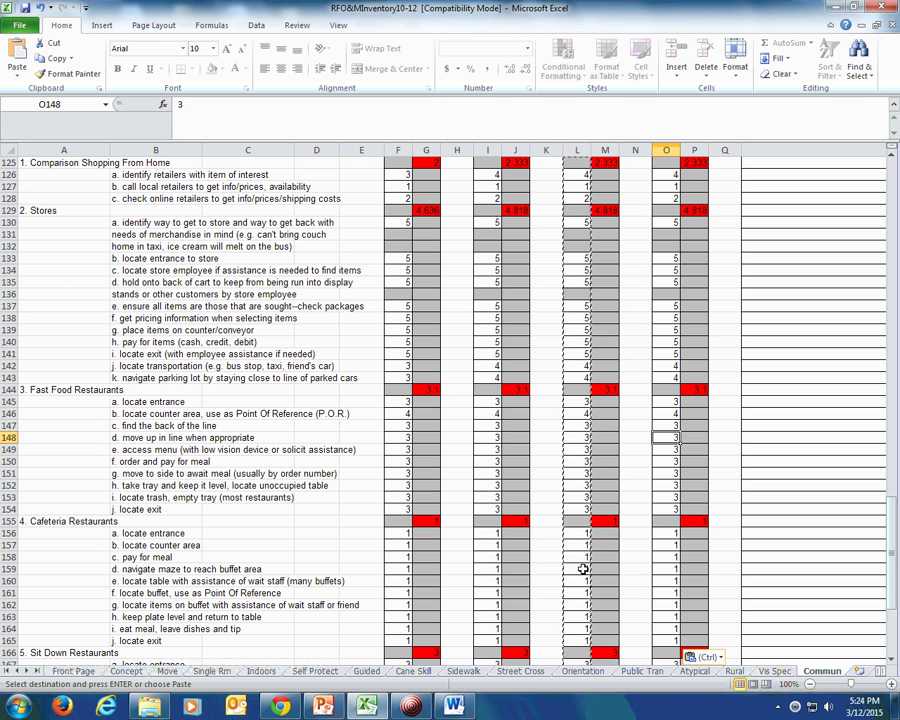
# - Set the Fast Food Restaurants scores in column O to 4 for all skills, a through j (O145:O154)
pyautogui.press('Up')
pyautogui.press('Up')
pyautogui.press('Up')
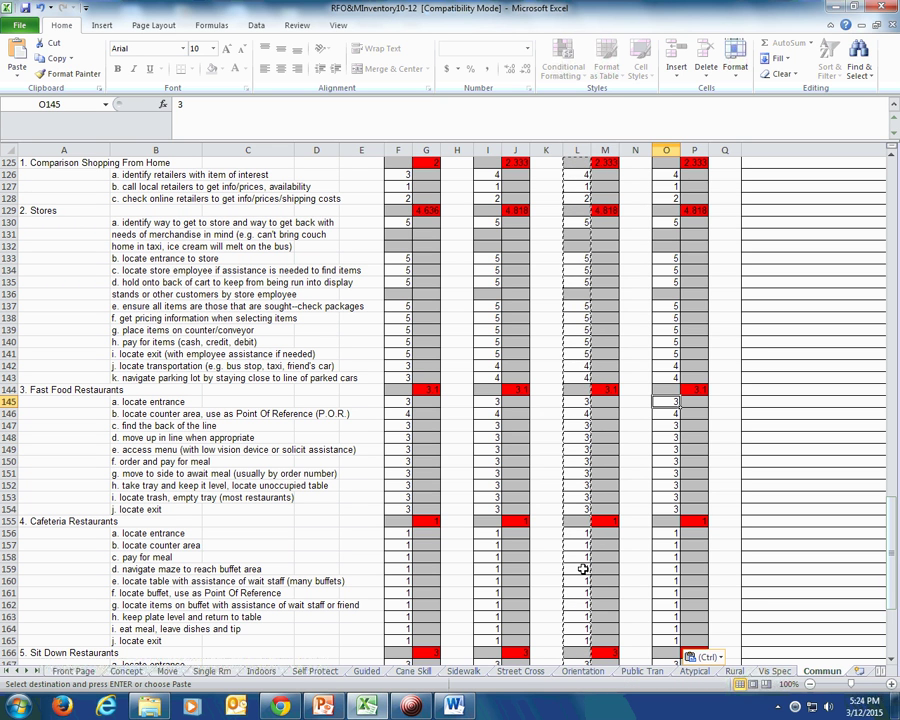
pyautogui.write('4')
pyautogui.press('Return')
pyautogui.press('Return')
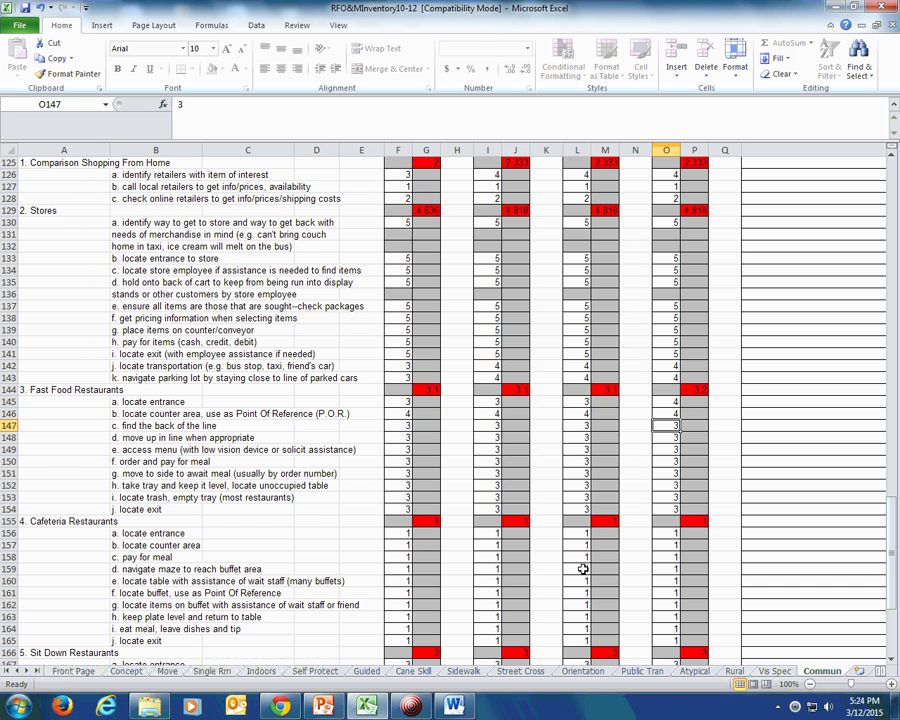
pyautogui.write('4')
pyautogui.press('Return')
pyautogui.write('4')
pyautogui.press('Return')
pyautogui.write('4')
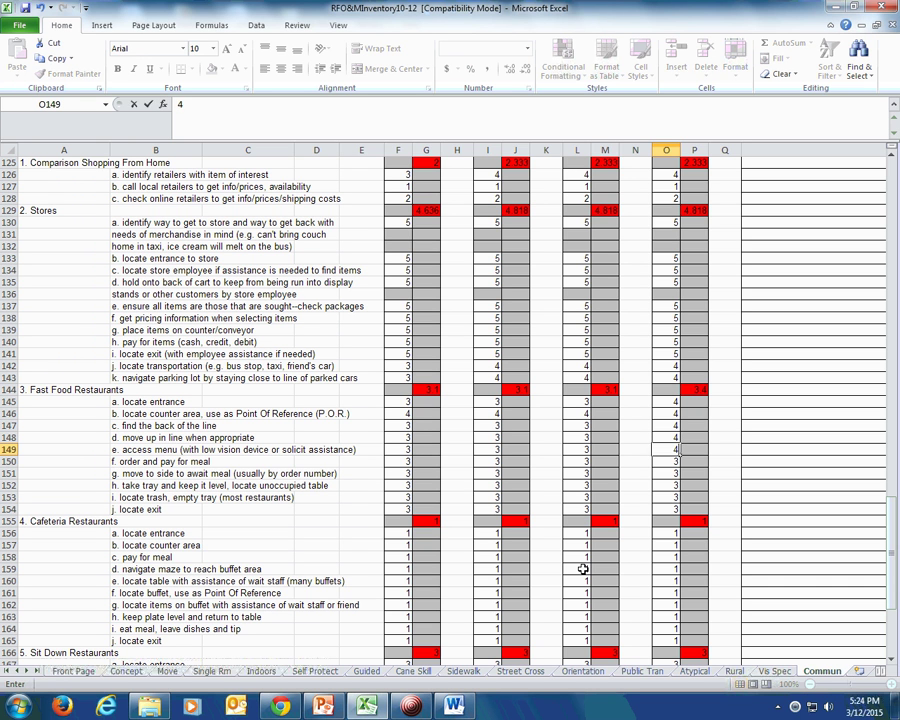
pyautogui.press('Return')
pyautogui.write('4')
pyautogui.press('Return')
pyautogui.write('4')
pyautogui.press('Return')
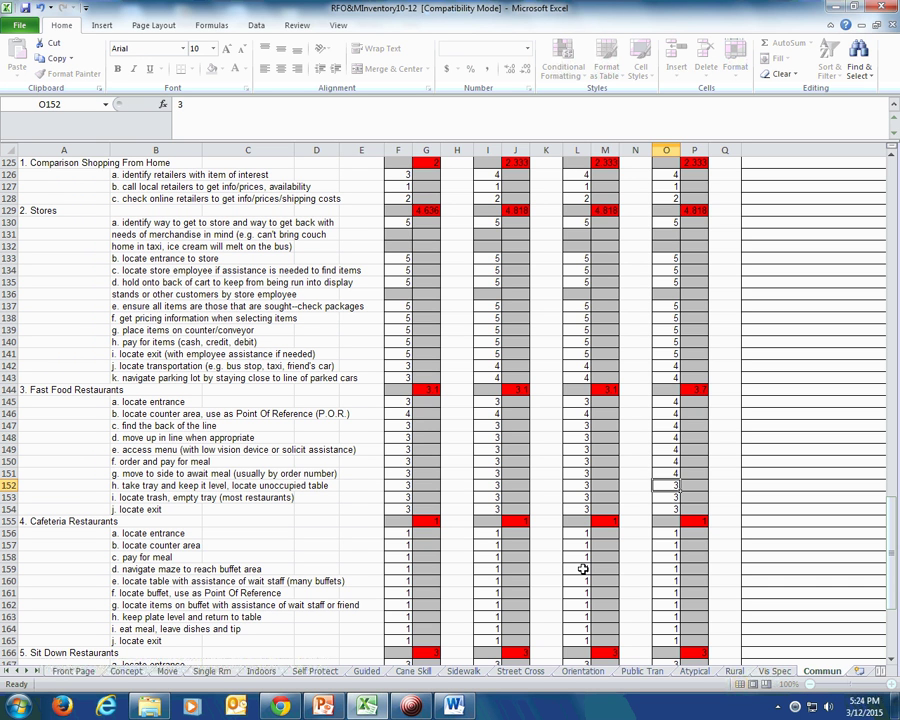
pyautogui.write('4')
pyautogui.press('Return')
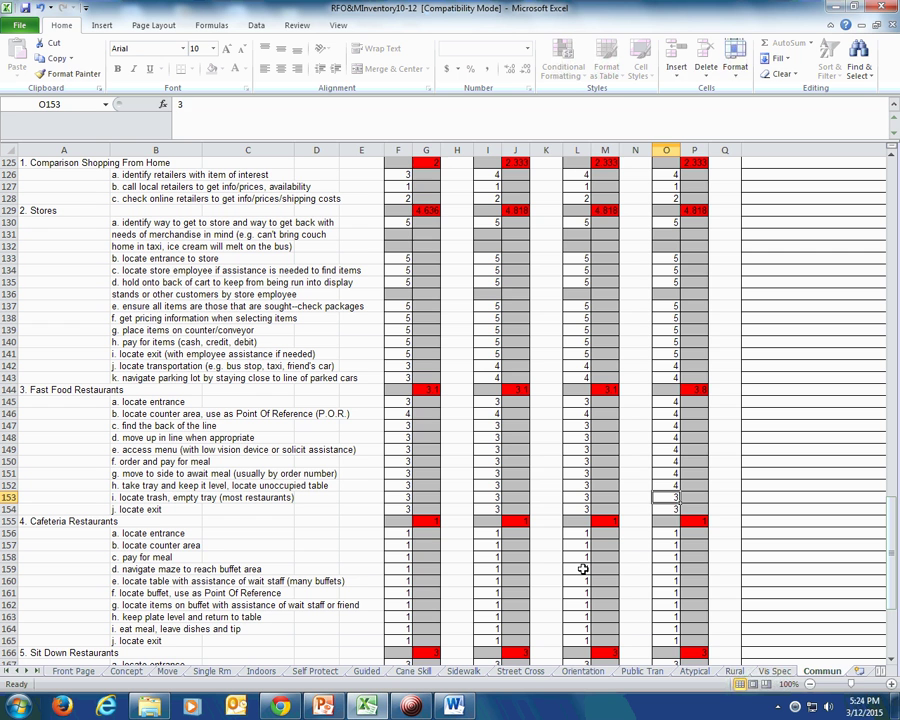
pyautogui.write('4')
pyautogui.press('Return')
pyautogui.write('4')
pyautogui.press('Return')
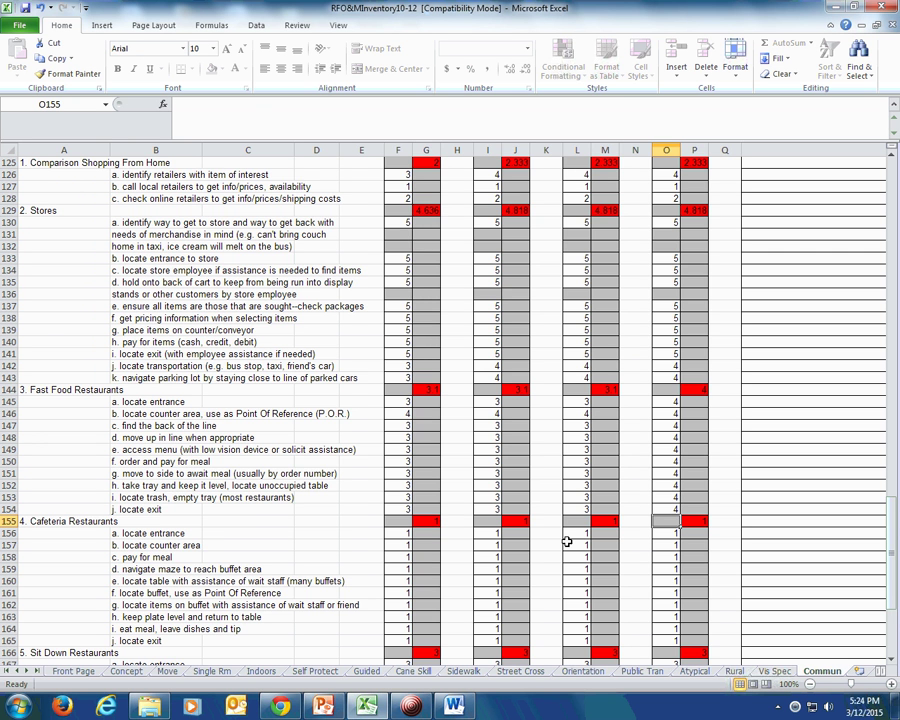
# - Review the remaining Community scores, then the Front Page's 3/15 percentages, total, goal and progress to goal
pyautogui.scroll(-4, 567, 541)
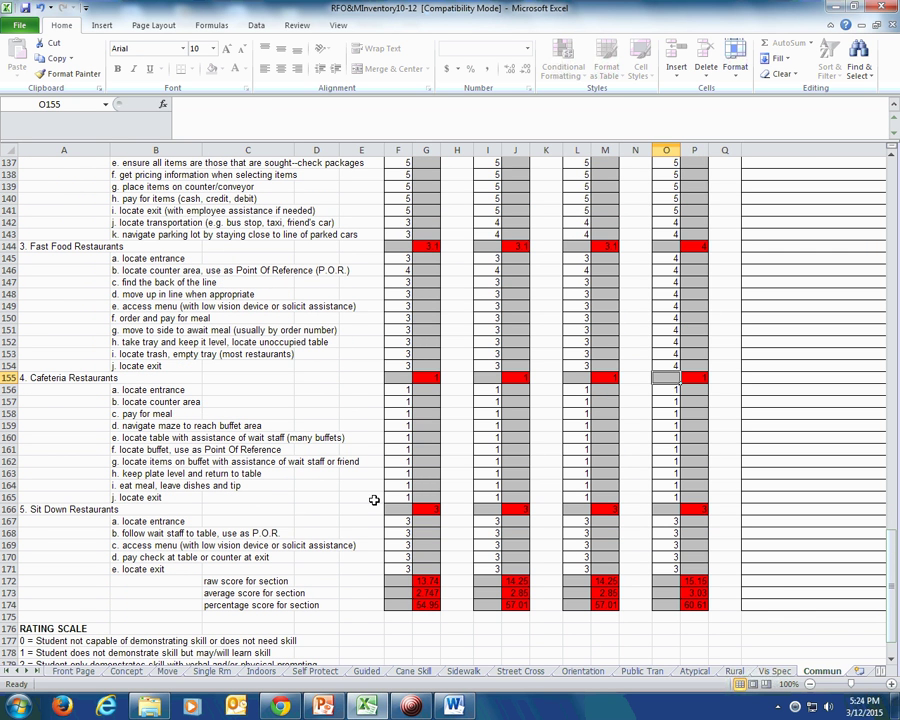
pyautogui.click(73, 671)
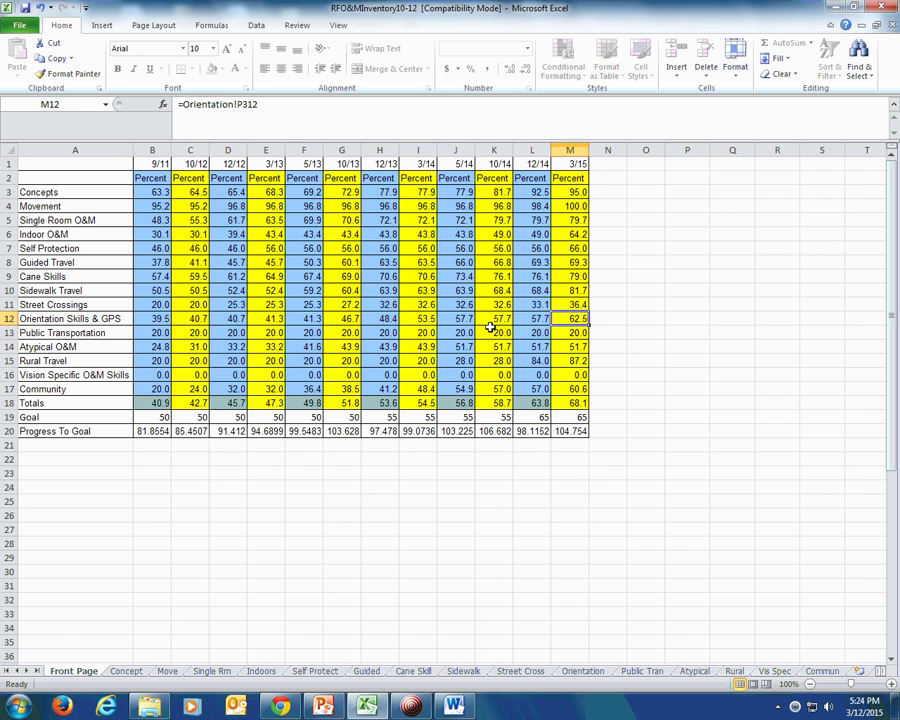
pyautogui.moveTo(570, 192); pyautogui.dragTo(563, 395)
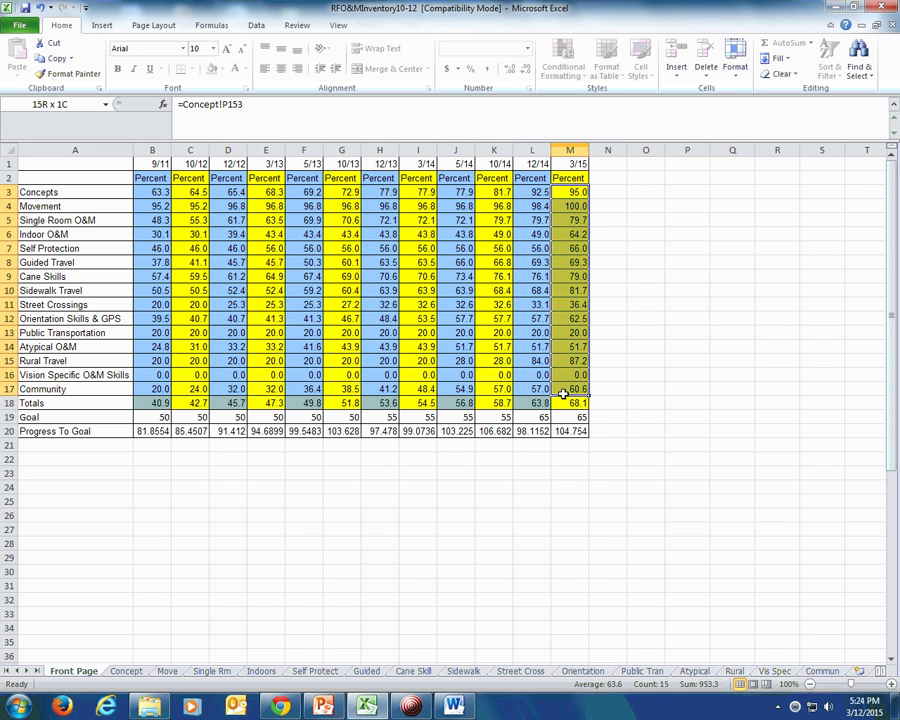
pyautogui.click(568, 402)
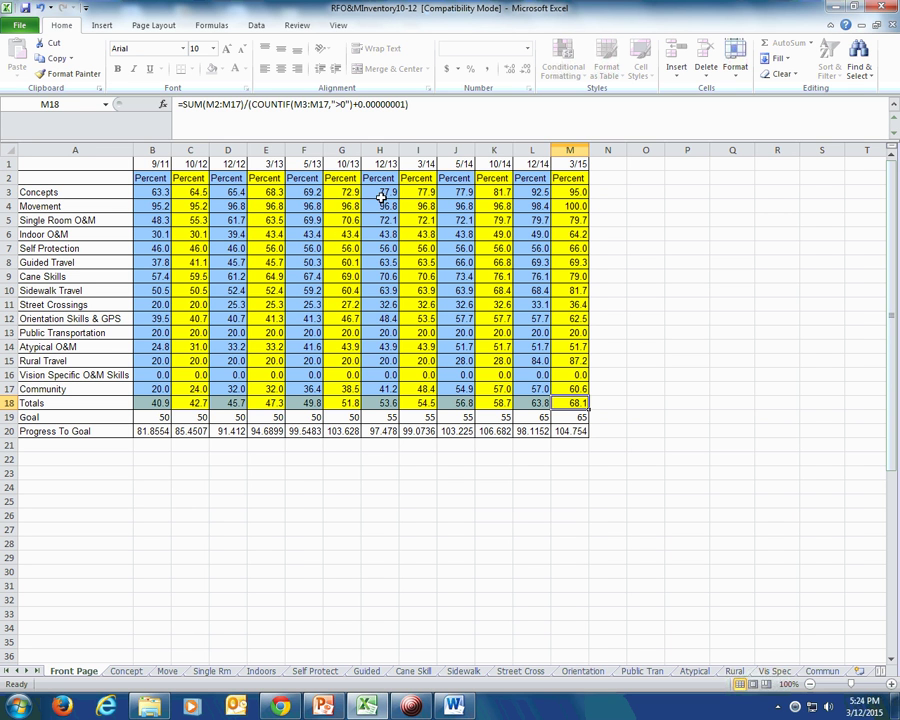
pyautogui.moveTo(570, 431); pyautogui.dragTo(5, 163)
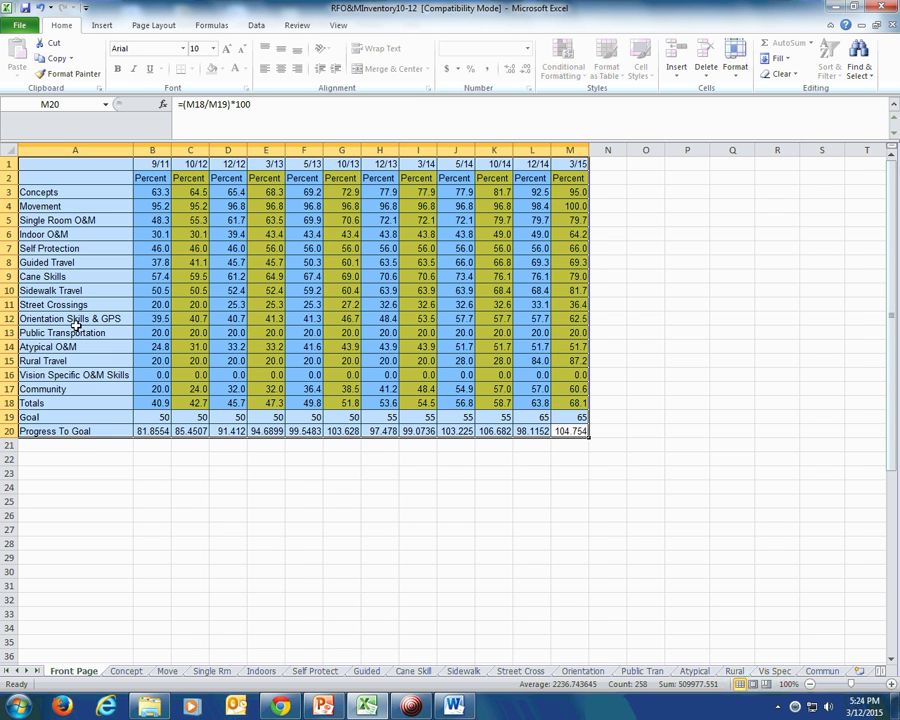
pyautogui.click(208, 500)
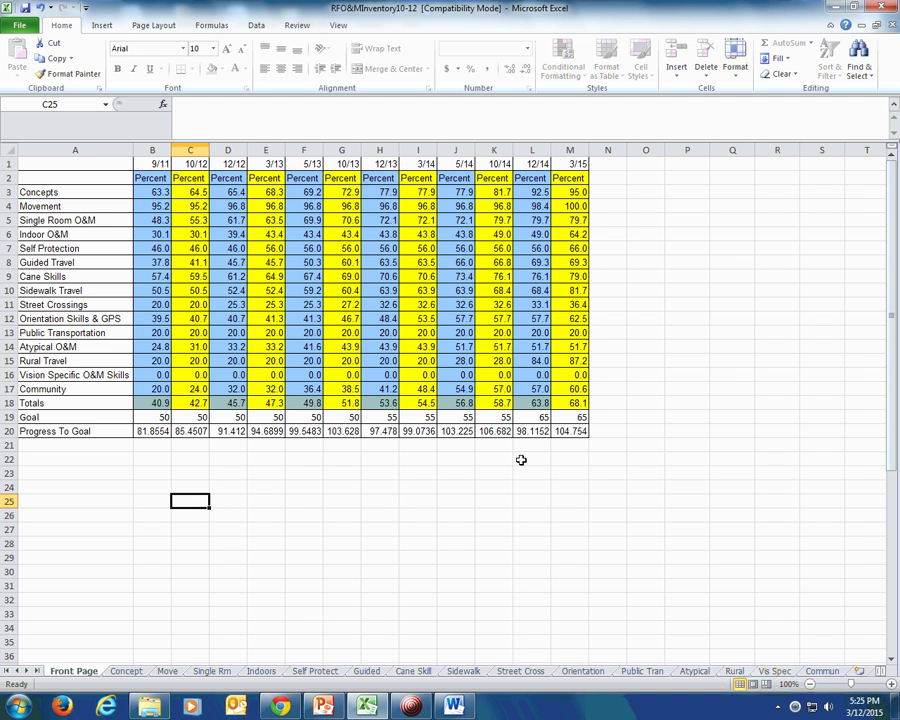
pyautogui.click(577, 419)
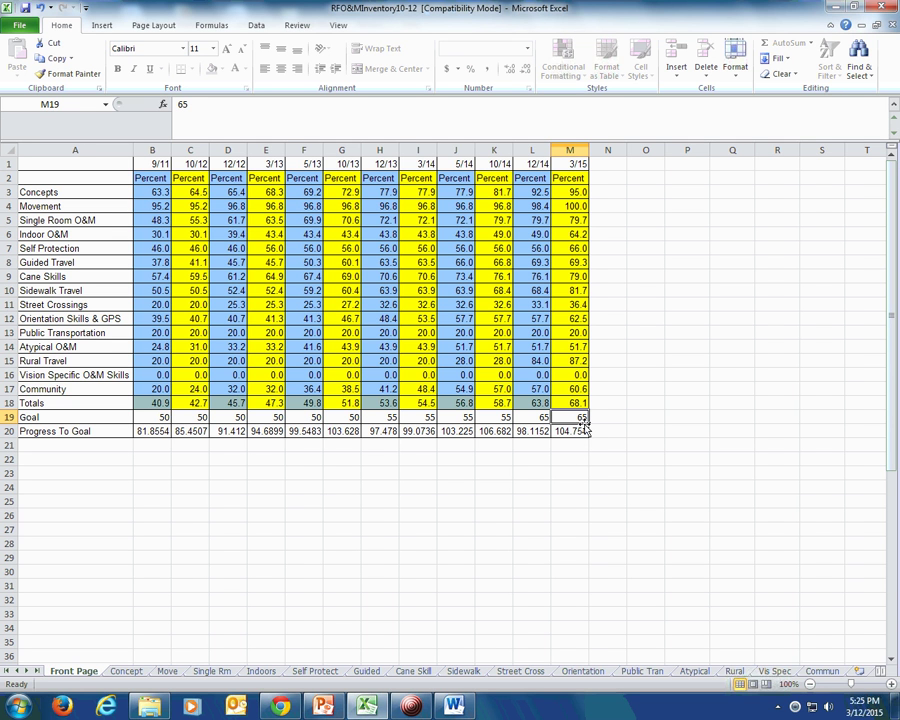
pyautogui.click(571, 170)
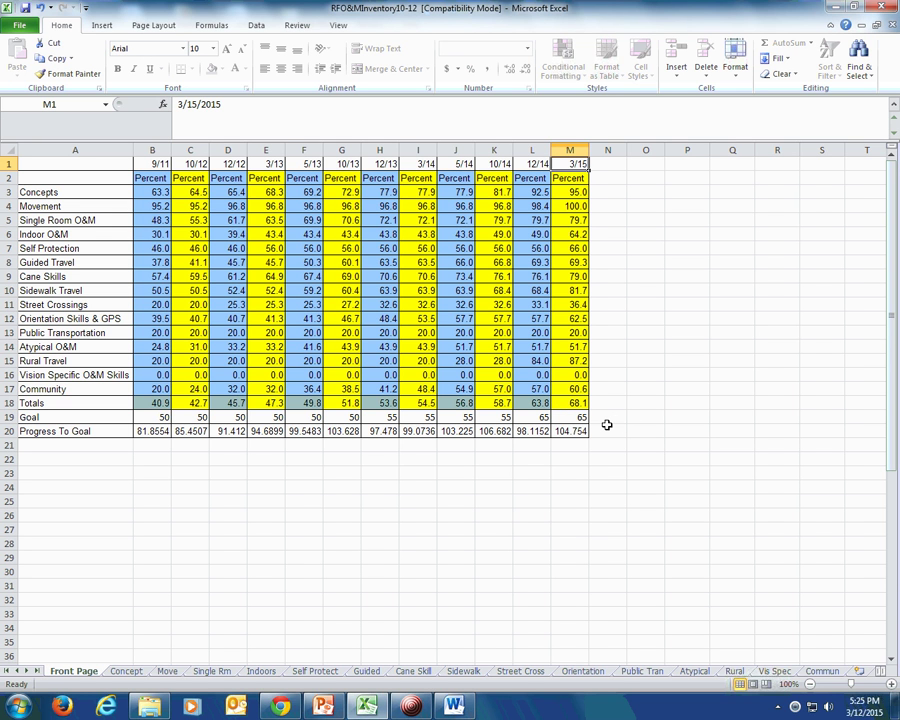
# - On the Street Crossings sheet, set the third data set's column O scores to 4 for anticipating crossings and maintaining line of travel (O606:O611)
pyautogui.click(508, 672)
pyautogui.scroll(20, 590, 500)
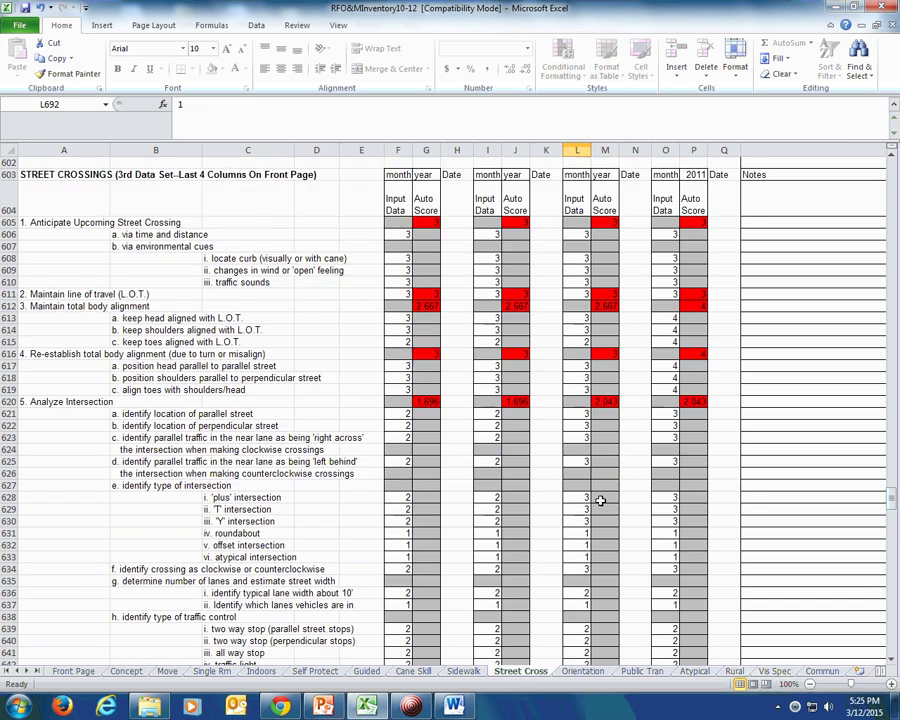
pyautogui.scroll(4, 600, 500)
pyautogui.scroll(-4, 598, 500)
pyautogui.click(661, 236)
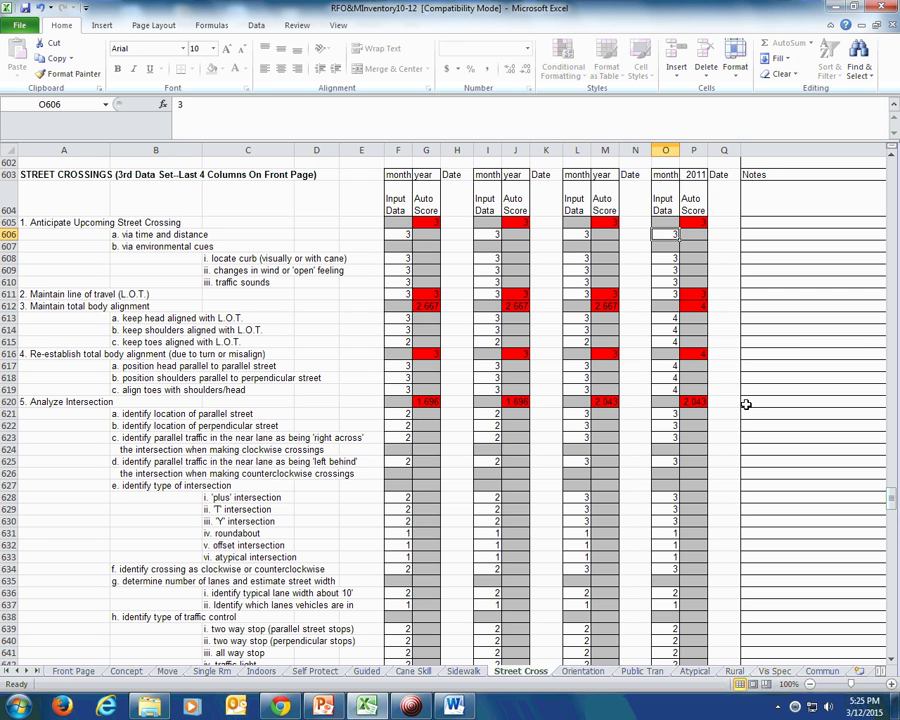
pyautogui.write('4')
pyautogui.press('Return')
pyautogui.press('Return')
pyautogui.write('4')
pyautogui.press('Return')
pyautogui.write('4')
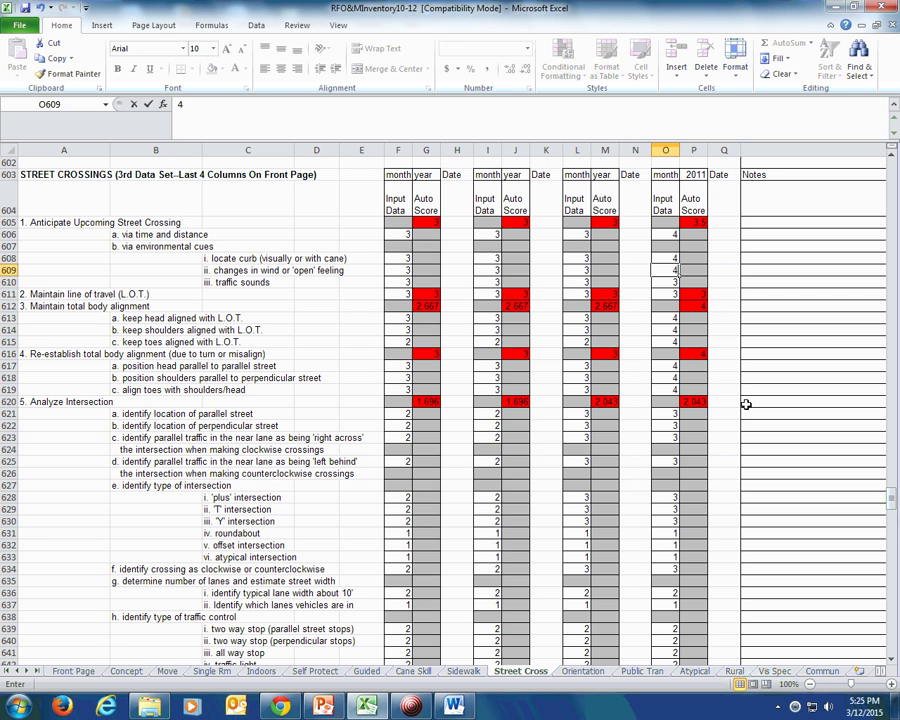
pyautogui.press('Return')
pyautogui.write('4 4')
pyautogui.press('Return')
# - Set the Analyze Intersection scores in column O to 4 for skills a through d (O621:O625)
pyautogui.press('Return')
pyautogui.press('Return')
pyautogui.press('Return')
pyautogui.press('Return')
pyautogui.press('Return')
pyautogui.press('Return')
pyautogui.press('Return')
pyautogui.press('Return')
pyautogui.press('Return')
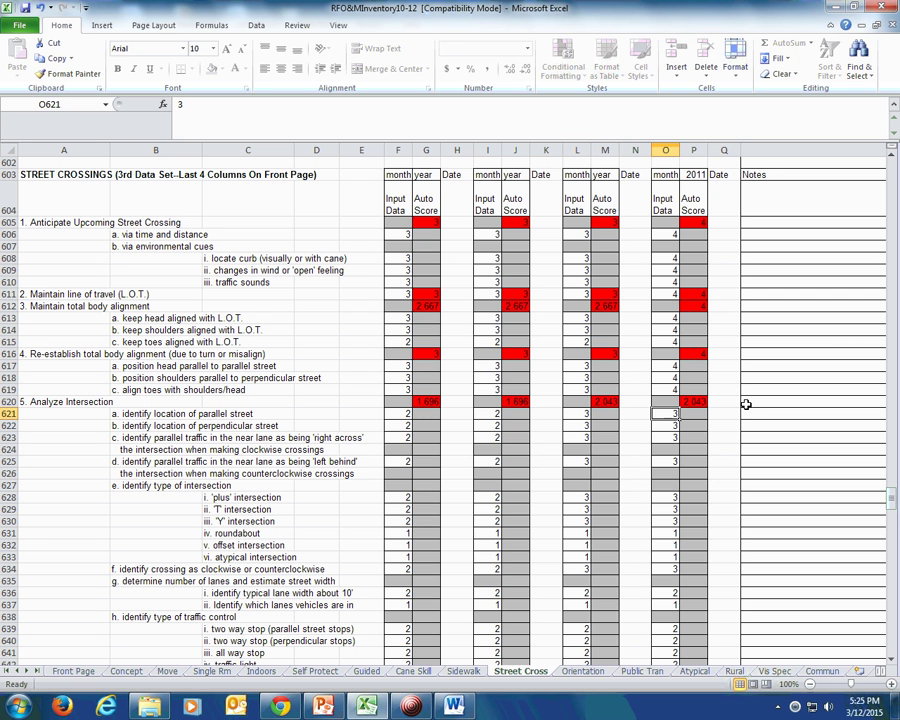
pyautogui.write('4')
pyautogui.press('Return')
pyautogui.write('4')
pyautogui.press('Return')
pyautogui.write('4')
pyautogui.press('Return')
pyautogui.press('Return')
pyautogui.write('4')
pyautogui.press('Return')
# - Set the column O scores to 4 for all intersection types and for clockwise or counterclockwise crossing identification (O628:O634)
pyautogui.press('Return')
pyautogui.write('4 ')
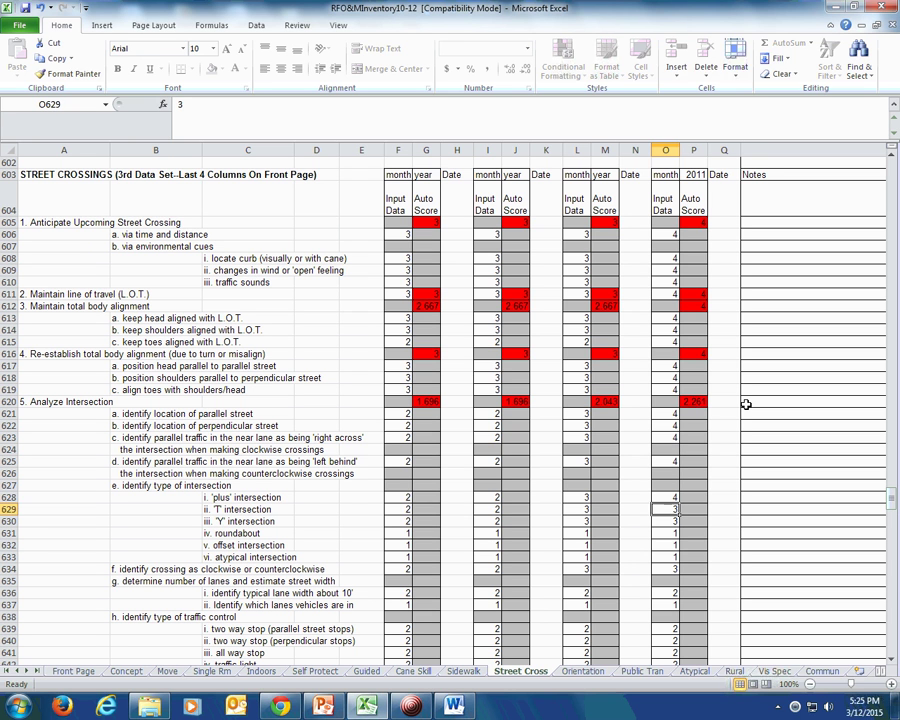
pyautogui.write('4 4')
pyautogui.press('Return')
pyautogui.write('4 4 4 4')
# - Set both column O scores for determining the number of lanes and street width to 4 (O636:O637)
pyautogui.press('Return')
pyautogui.press('Return')
pyautogui.press('Return')
pyautogui.write('4')
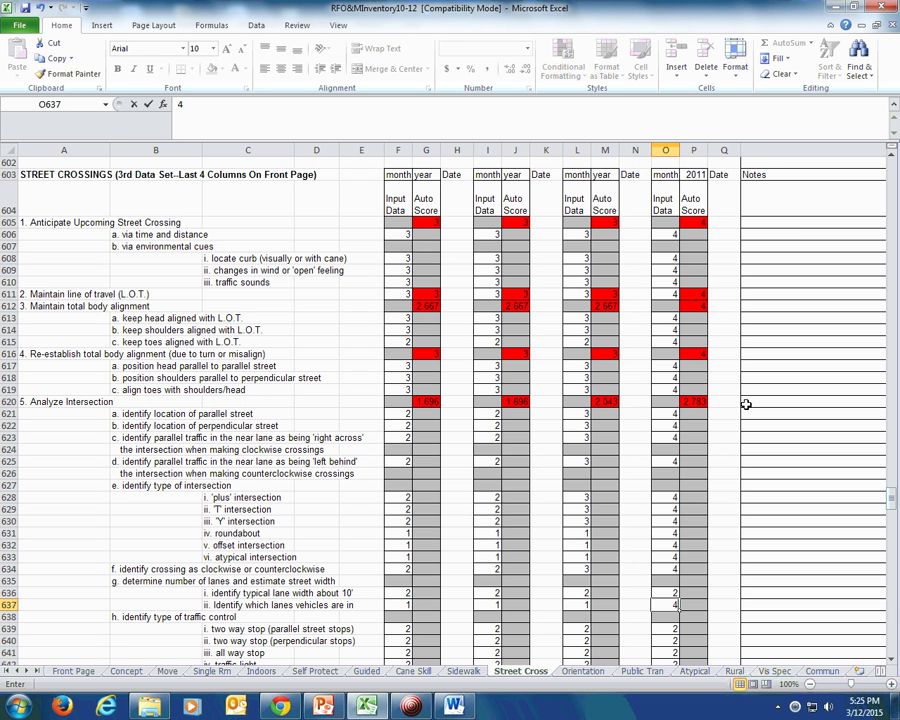
pyautogui.press('Up')
pyautogui.write('4')
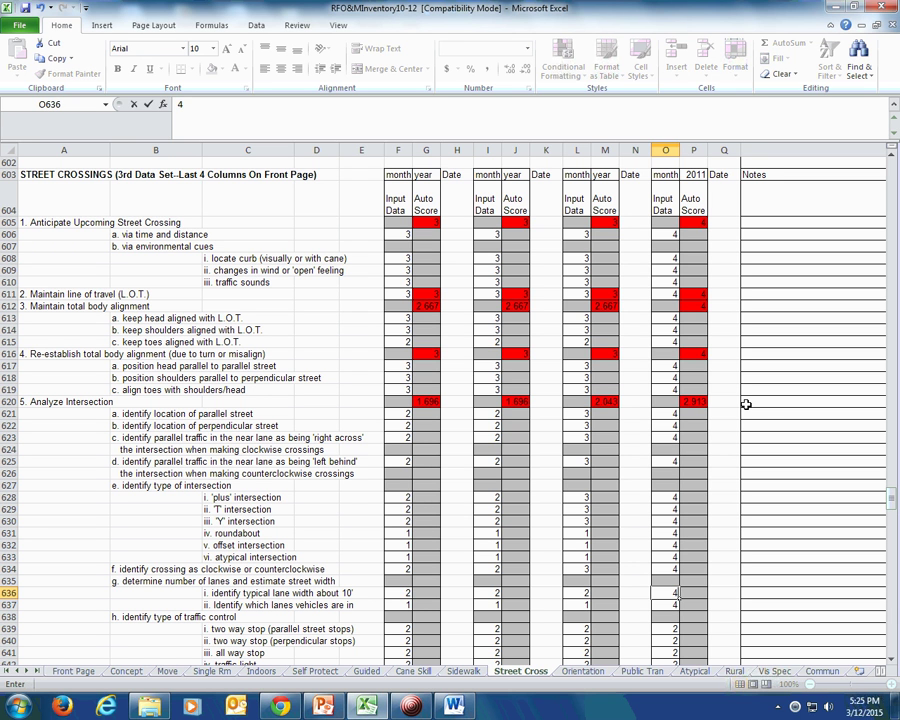
pyautogui.press('Return')
# - Set the column O scores to 4 for traffic control types and Analyze Intersection skills i through n (O639:O648)
pyautogui.press('Return')
pyautogui.press('Return')
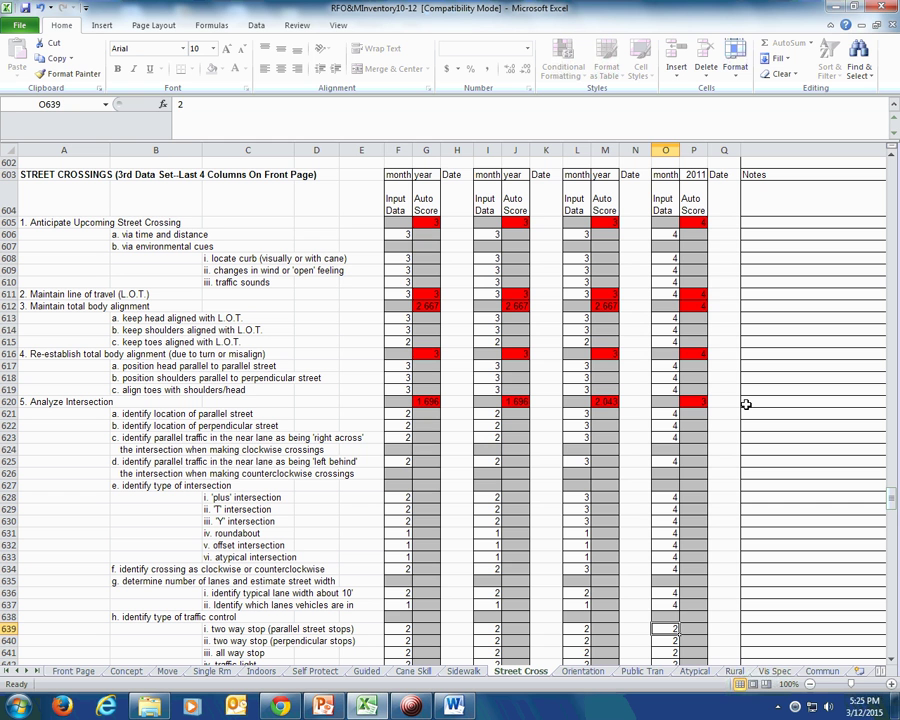
pyautogui.write('4')
pyautogui.press('Return')
pyautogui.write('4')
pyautogui.press('Return')
pyautogui.write('4')
pyautogui.press('Return')
pyautogui.write('4')
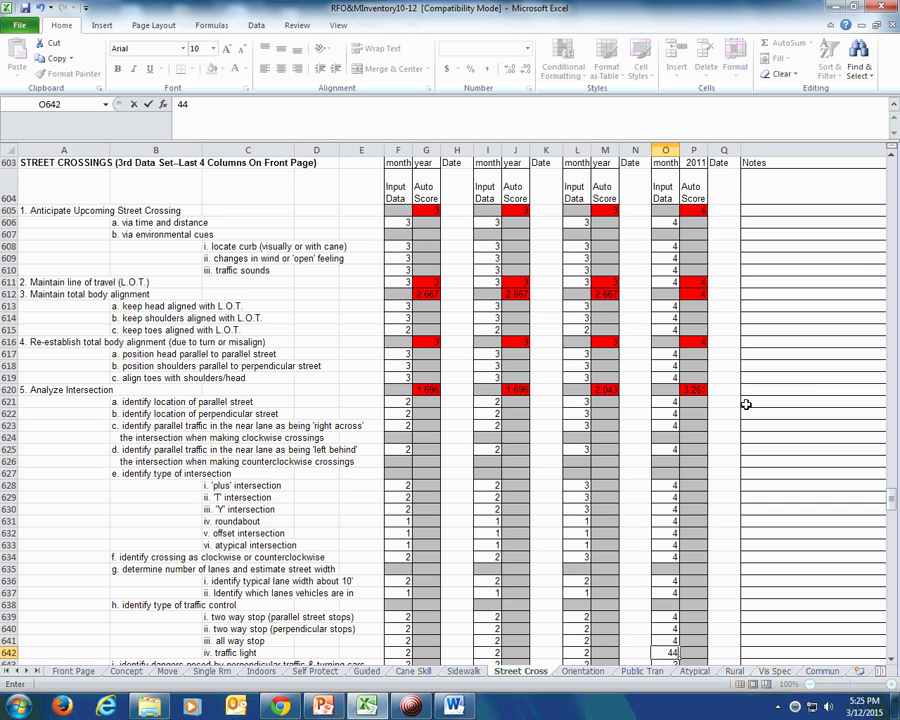
pyautogui.press('Return')
pyautogui.write('4 4 4 4 4 4')
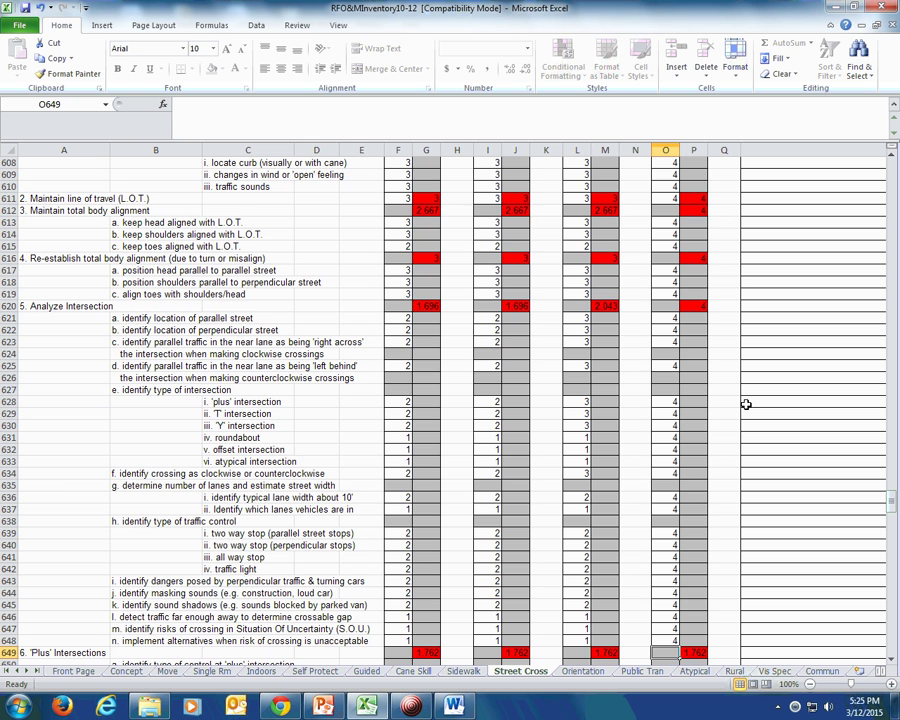
# - Review the 'Plus' Intersections scores in column O, down to the traffic signal skills
pyautogui.press('Down')
pyautogui.press('Down')
pyautogui.press('Down')
pyautogui.press('Down')
pyautogui.press('Down')
pyautogui.press('Down')
pyautogui.press('Down')
pyautogui.press('Down')
pyautogui.press('Down')
pyautogui.press('Down')
pyautogui.press('Down')
pyautogui.press('Down')
pyautogui.press('Down')
pyautogui.press('Down')
pyautogui.press('Down')
pyautogui.press('Down')
pyautogui.press('Down')
pyautogui.press('Down')
pyautogui.press('Down')
pyautogui.press('Down')
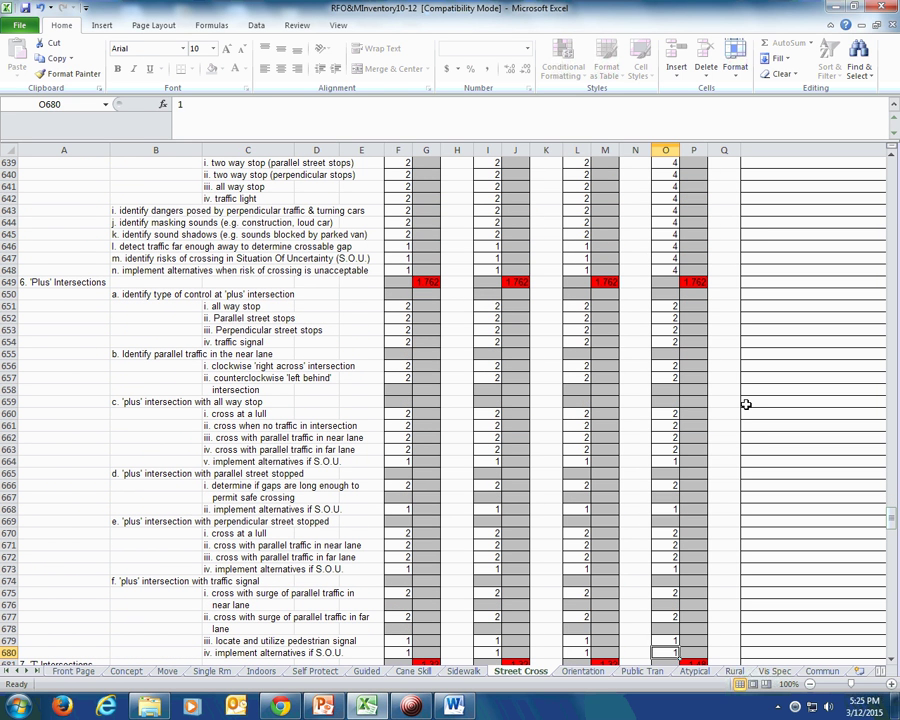
# - Set the column O scores to 4 for 'Plus' intersection control types and near-lane parallel traffic identification (O651:O654, O656:O657)
pyautogui.press('Up')
pyautogui.press('Up')
pyautogui.press('Up')
pyautogui.press('Up')
pyautogui.press('Up')
pyautogui.press('Up')
pyautogui.press('Up')
pyautogui.press('Up')
pyautogui.press('Up')
pyautogui.press('Up')
pyautogui.press('Up')
pyautogui.press('Up')
pyautogui.press('Up')
pyautogui.press('Up')
pyautogui.press('Up')
pyautogui.press('Up')
pyautogui.press('Up')
pyautogui.press('Up')
pyautogui.press('Up')
pyautogui.press('Up')
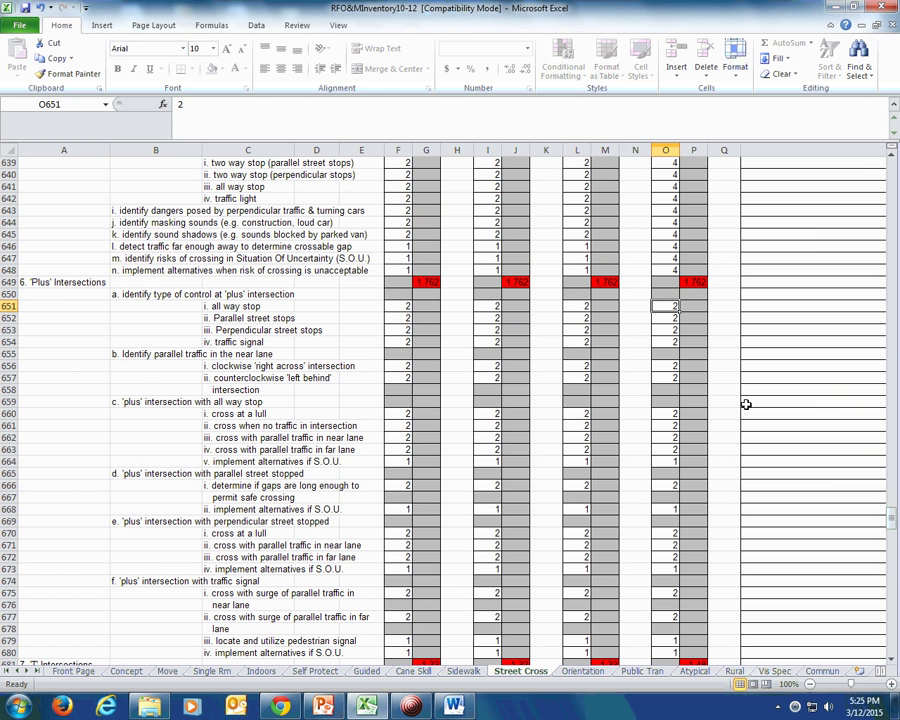
pyautogui.write('4 4 4 4  4 ')
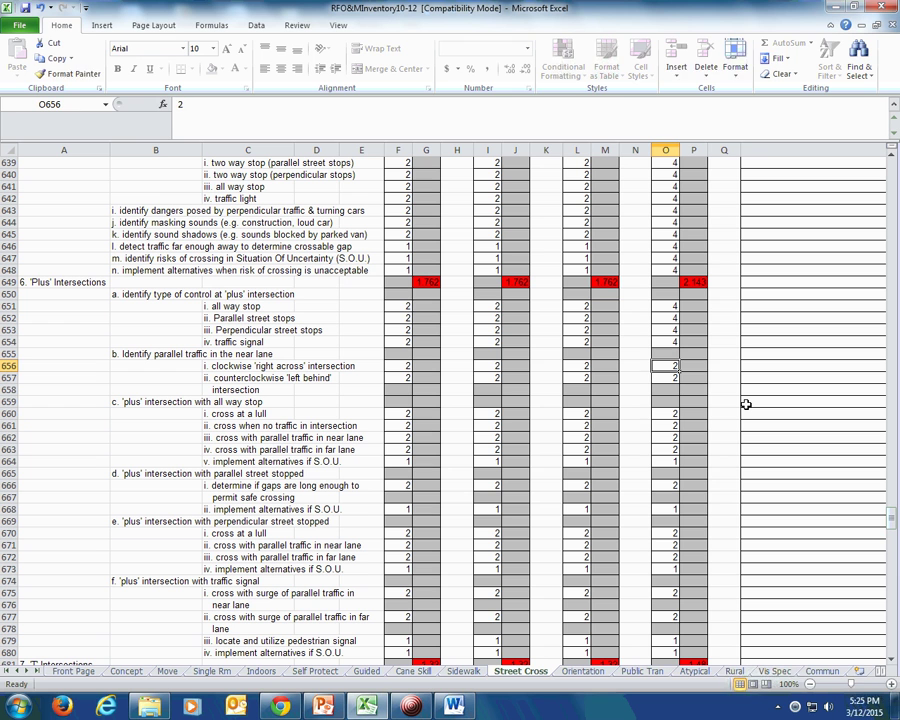
pyautogui.write('4')
pyautogui.press('Return')
pyautogui.press('Return')
# - Set the 'plus' all way stop scores (O660:O664) and gap determination score (O666) to 4, clearing the stray score from O667
pyautogui.write('4 4 4 4  ')
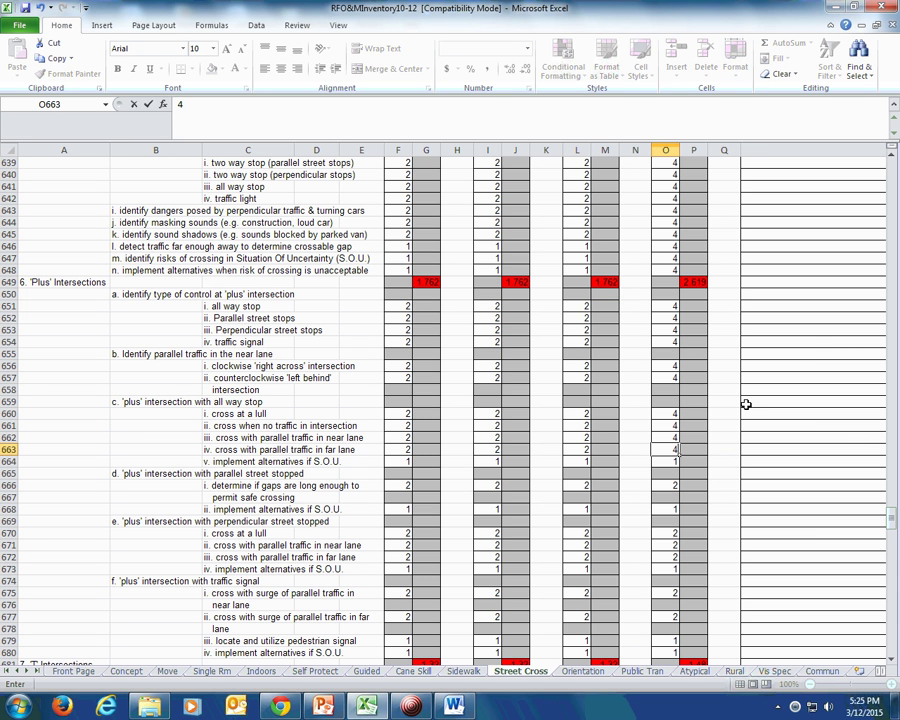
pyautogui.write('4')
pyautogui.press('Return')
pyautogui.write('4')
pyautogui.press('Return')
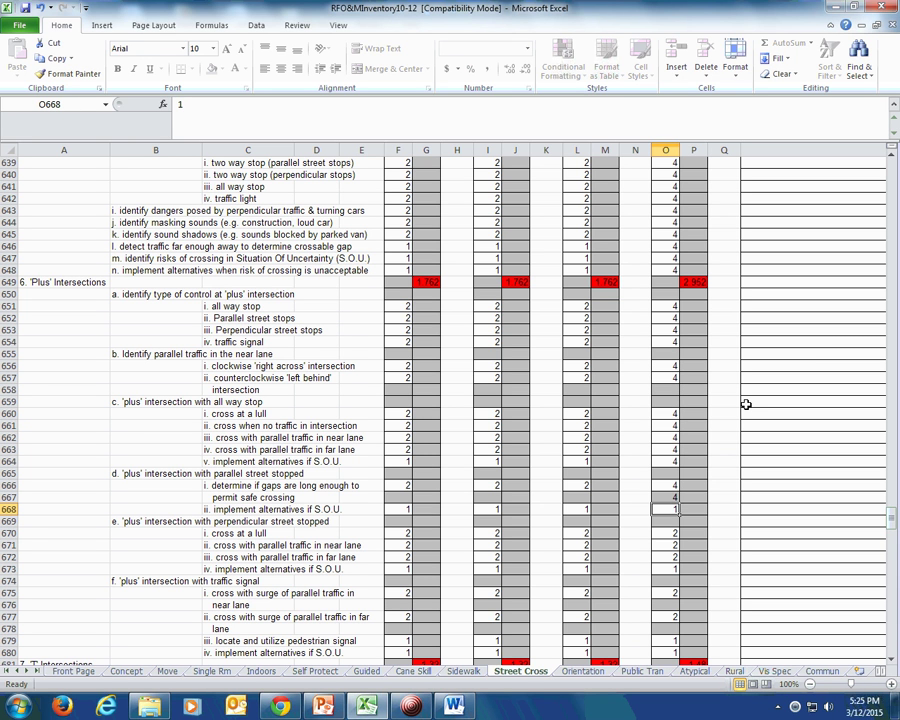
pyautogui.press('Up')
pyautogui.press('Return')
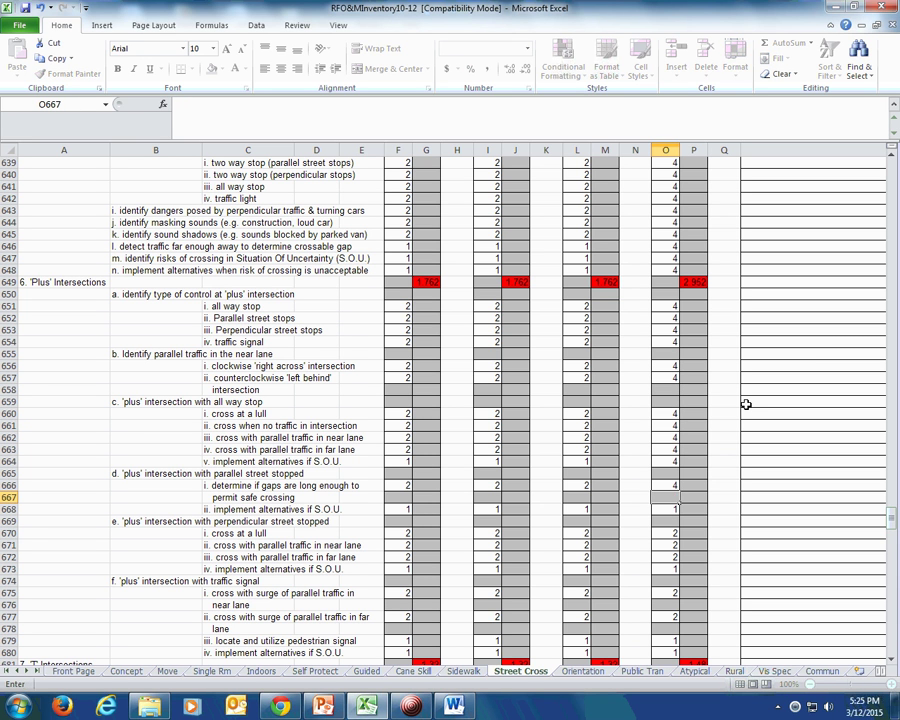
# - Set the column O scores to 4 for S.O.U. alternatives with parallel street stopped (O668) and all perpendicular street stopped skills (O670:O673)
pyautogui.write('4')
pyautogui.press('Return')
pyautogui.press('Return')
pyautogui.write('4')
pyautogui.press('Return')
pyautogui.write('4')
pyautogui.press('Return')
pyautogui.write('4')
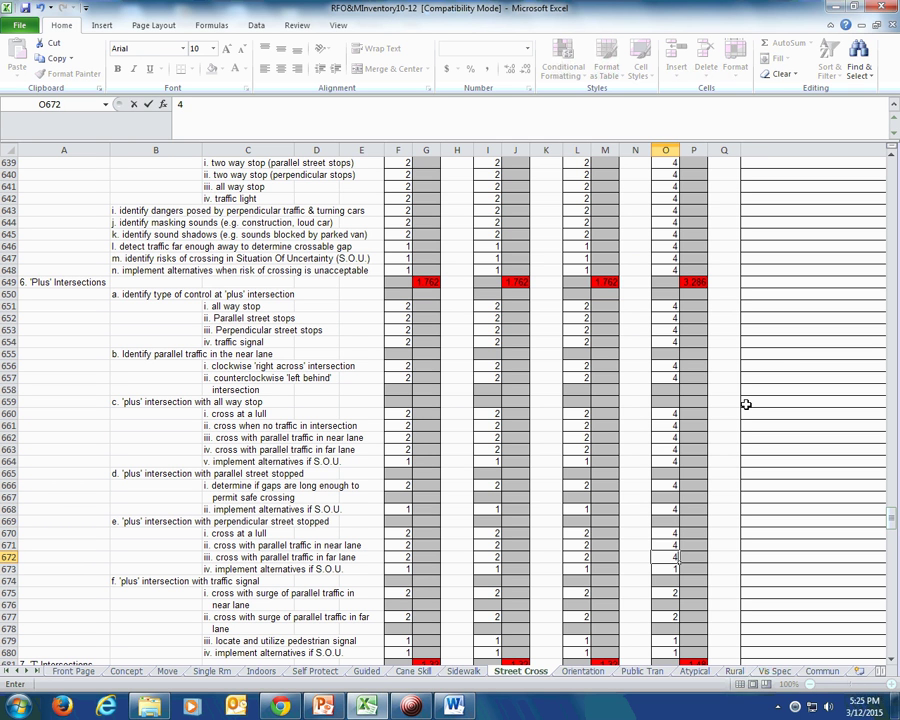
pyautogui.press('Return')
pyautogui.write('4')
pyautogui.press('Return')
pyautogui.write('4')
pyautogui.press('Escape')
pyautogui.press('Return')
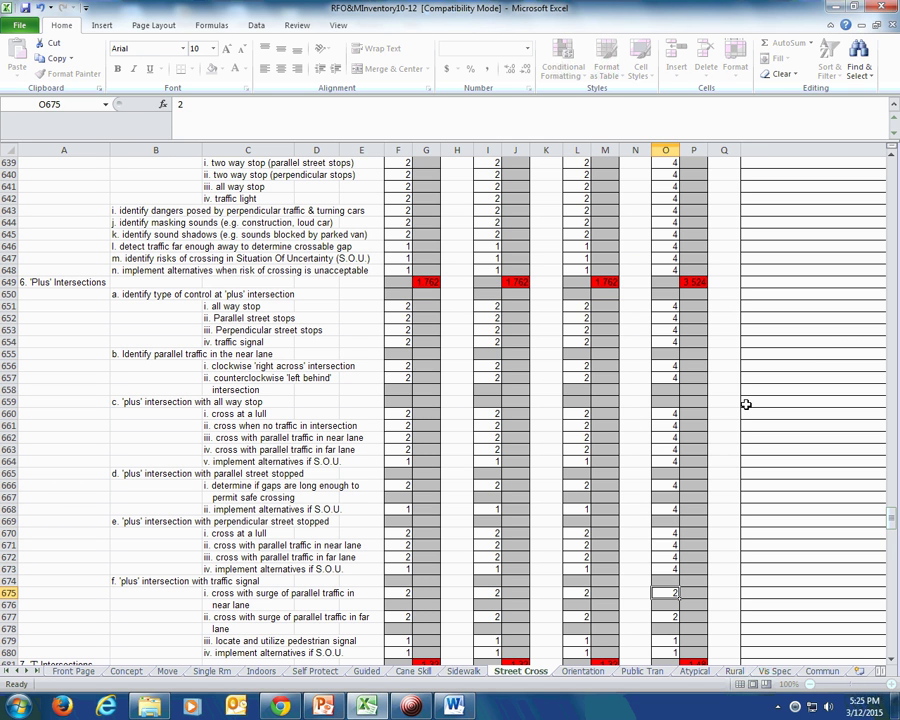
# - Set the column O scores to 4 for all 'plus' intersection with traffic signal skills (O675, O677, O679:O680)
pyautogui.press('Return')
pyautogui.write('4')
pyautogui.press('Return')
pyautogui.press('Return')
pyautogui.write('4')
pyautogui.press('Return')
pyautogui.write('4')
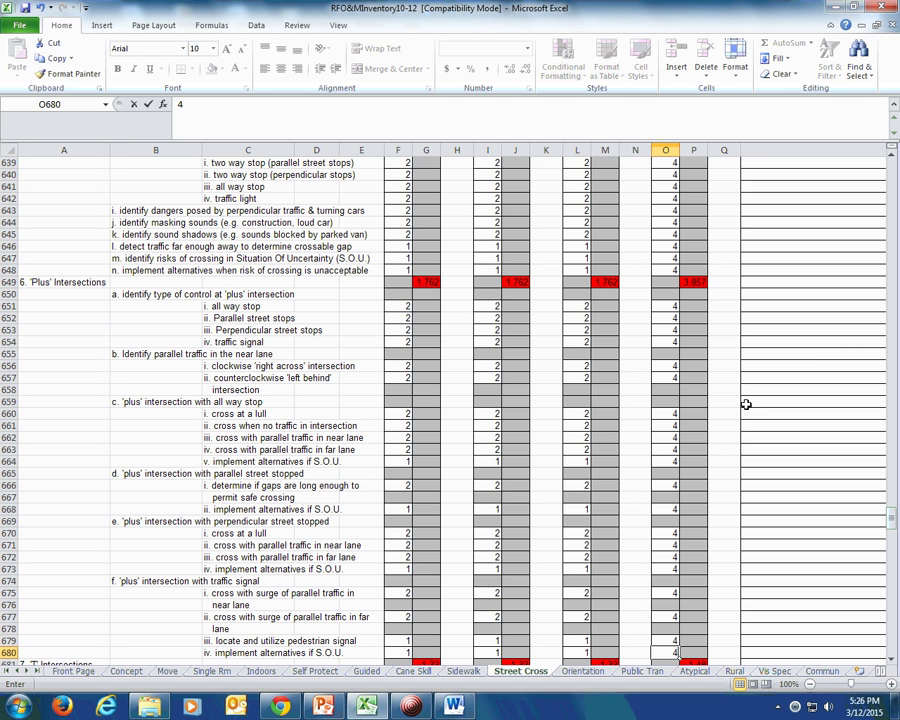
pyautogui.press('Return')
# - Set the column O scores to 4 for identifying all four types of control at a 'T' intersection (O683:O686)
pyautogui.press('Return')
pyautogui.press('Return')
pyautogui.press('Return')
pyautogui.press('Return')
pyautogui.press('Return')
pyautogui.press('Return')
pyautogui.press('Return')
pyautogui.press('Return')
pyautogui.press('Return')
pyautogui.press('Return')
pyautogui.press('Return')
pyautogui.press('Return')
pyautogui.press('Return')
pyautogui.press('Return')
pyautogui.press('Return')
pyautogui.press('Return')
pyautogui.press('Return')
pyautogui.press('Return')
pyautogui.press('Return')
pyautogui.press('Return')
pyautogui.press('Return')
pyautogui.press('Return')
pyautogui.press('Return')
pyautogui.press('Return')
pyautogui.press('Return')
pyautogui.press('Return')
pyautogui.press('Return')
pyautogui.press('Return')
pyautogui.press('Return')
pyautogui.press('Return')
pyautogui.press('Return')
pyautogui.press('Return')
pyautogui.press('Return')
pyautogui.press('Return')
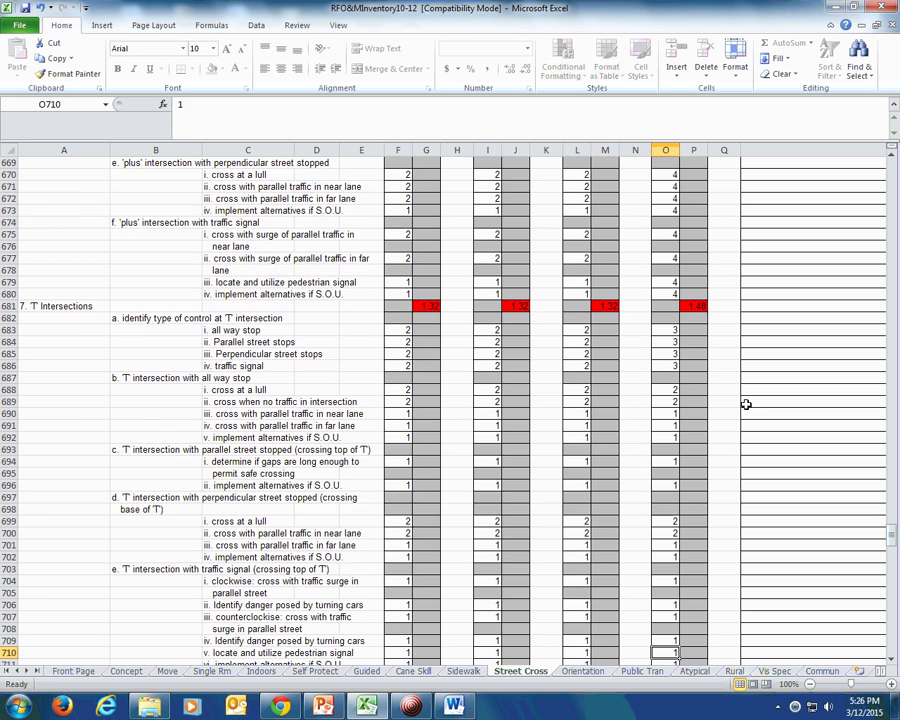
pyautogui.press('Up')
pyautogui.press('Up')
pyautogui.press('Up')
pyautogui.press('Up')
pyautogui.press('Up')
pyautogui.press('Up')
pyautogui.press('Up')
pyautogui.press('Up')
pyautogui.press('Up')
pyautogui.press('Up')
pyautogui.press('Up')
pyautogui.press('Up')
pyautogui.press('Up')
pyautogui.press('Up')
pyautogui.press('Up')
pyautogui.press('Up')
pyautogui.press('Up')
pyautogui.press('Up')
pyautogui.press('Up')
pyautogui.press('Up')
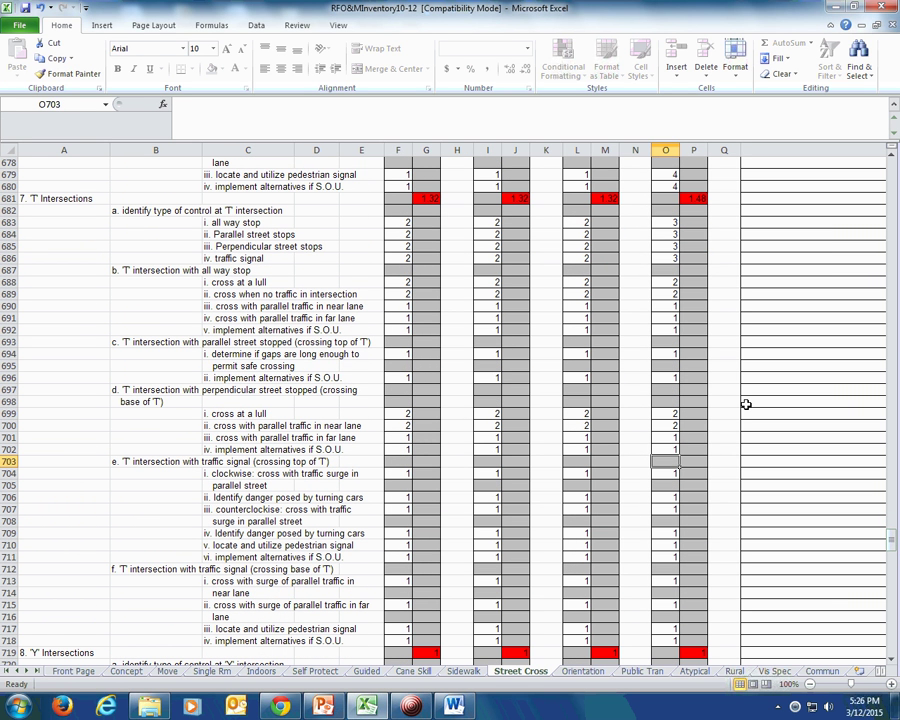
pyautogui.write('4')
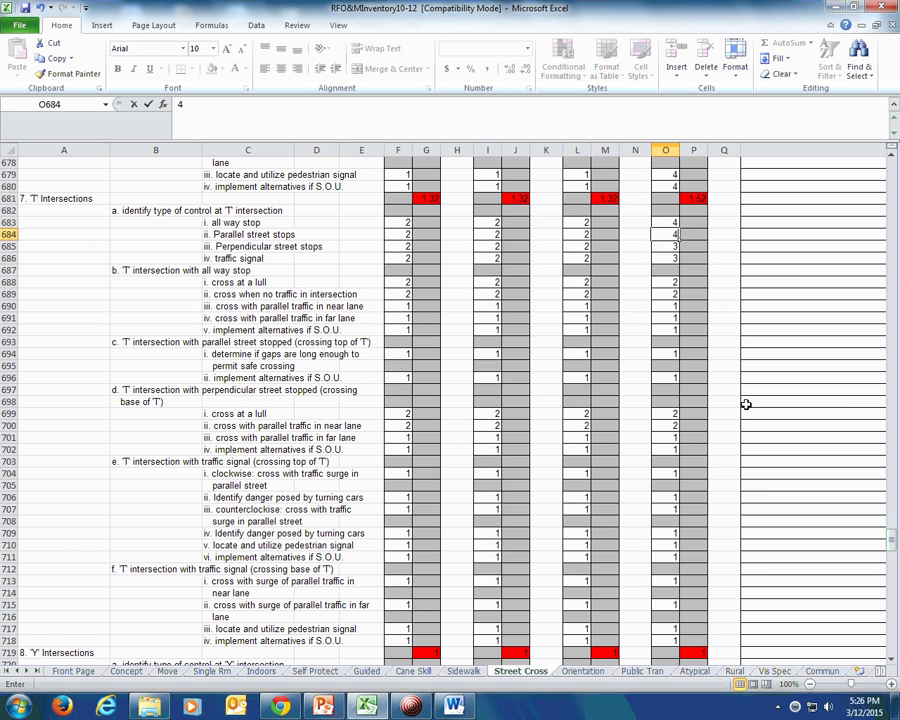
pyautogui.write(' 4 4 4')
pyautogui.press('Return')
# - Set the column O scores to 4 for 'T' intersections with all way stop and parallel street stopped (O688:O692, O694, O696)
pyautogui.write('4 4 4 4 4  4  4')
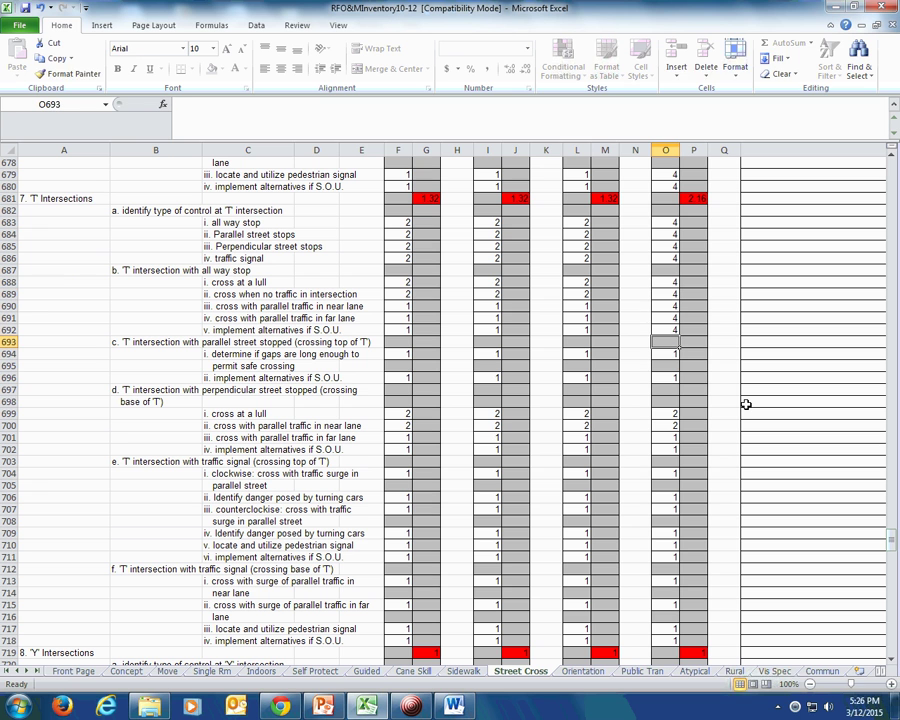
pyautogui.press('Return')
pyautogui.press('Return')
# - Set the column O scores to 4 for the 'T' intersection with perpendicular street stopped skills (O699:O702)
pyautogui.write('4')
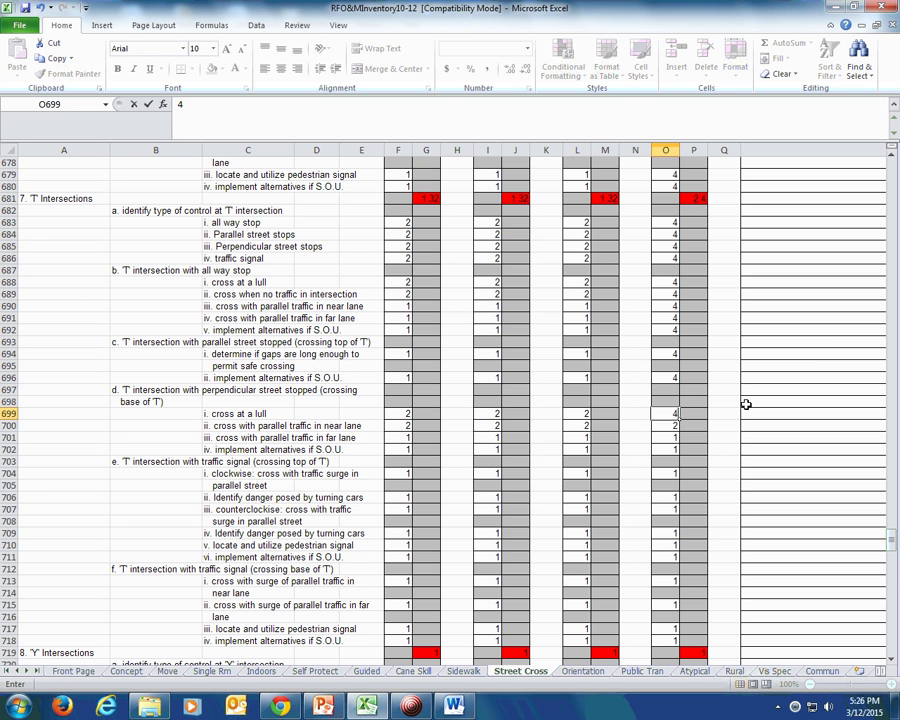
pyautogui.press('Return')
pyautogui.write('4')
pyautogui.press('Return')
pyautogui.write('4')
pyautogui.press('Return')
pyautogui.write('4')
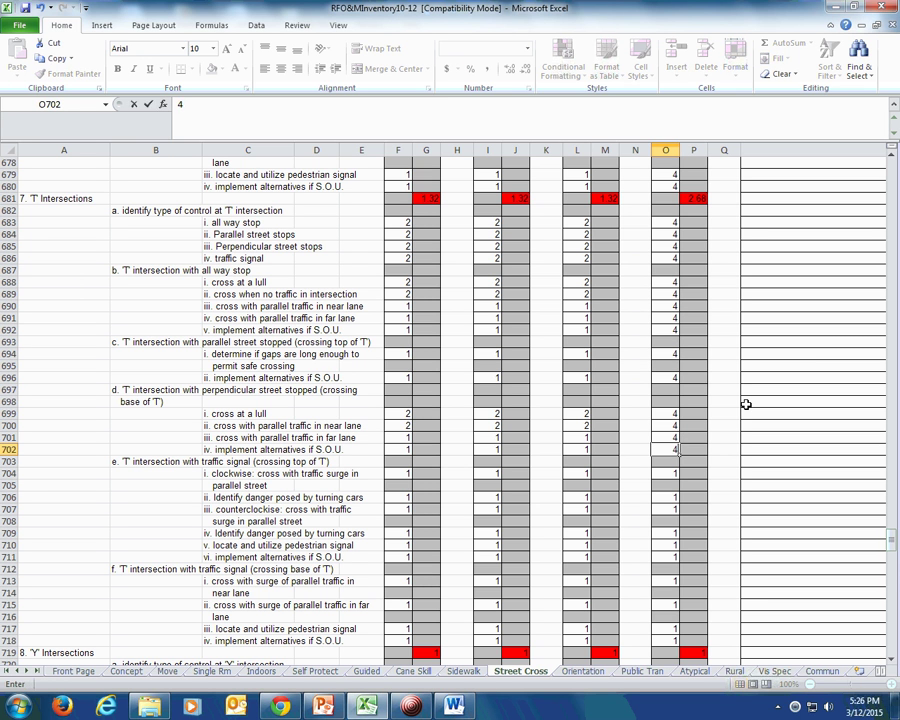
pyautogui.press('Return')
# - Set the column O scores to 4 for crossing the top of a 'T' with a traffic signal (O704, O706:O707, O709:O711)
pyautogui.press('Return')
pyautogui.write('4')
pyautogui.press('Return')
pyautogui.press('Return')
pyautogui.write('4 4')
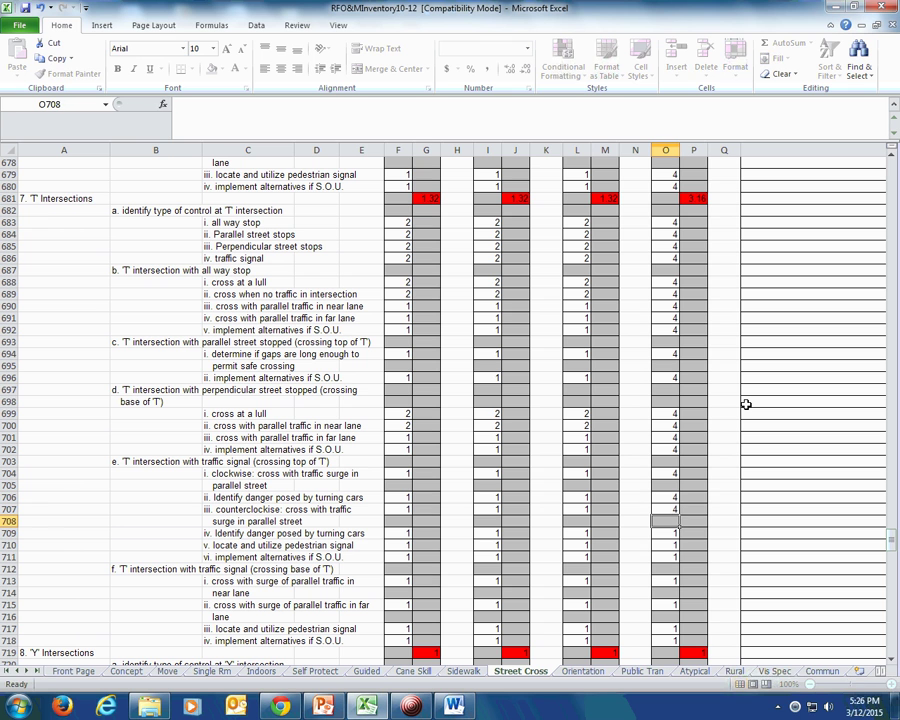
pyautogui.press('Return')
pyautogui.write('4 4 4')
pyautogui.press('Return')
# - Set the column O scores to 4 for crossing the base of a 'T' with a traffic signal (O713, O715, O717:O718)
pyautogui.press('Return')
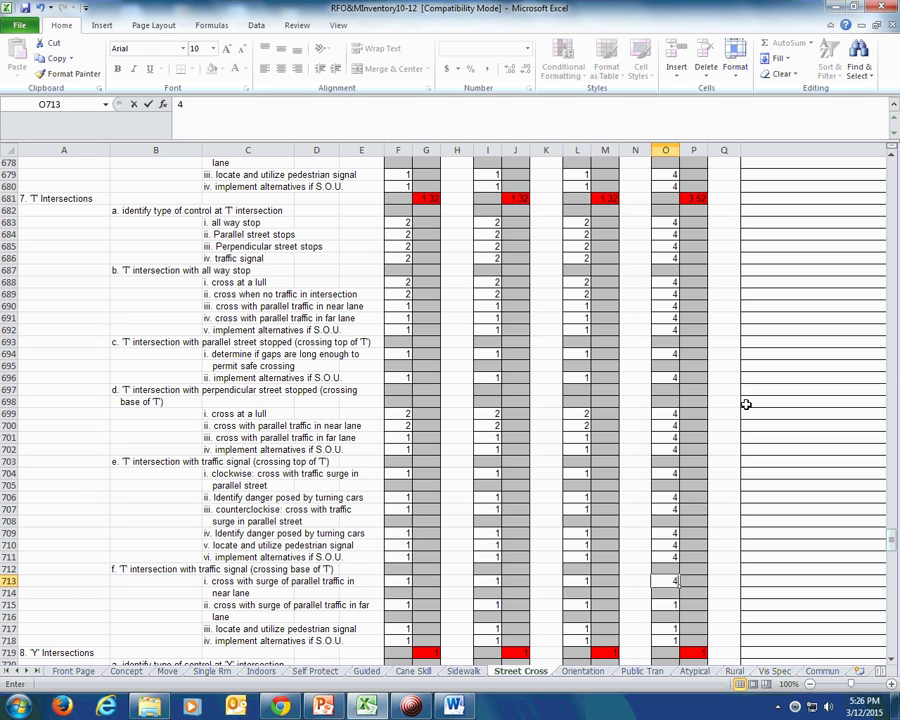
pyautogui.write('4')
pyautogui.press('Return')
pyautogui.press('Return')
pyautogui.write('4')
pyautogui.press('Return')
pyautogui.press('Return')
pyautogui.write('4')
pyautogui.press('Return')
pyautogui.write('4')
pyautogui.press('Return')
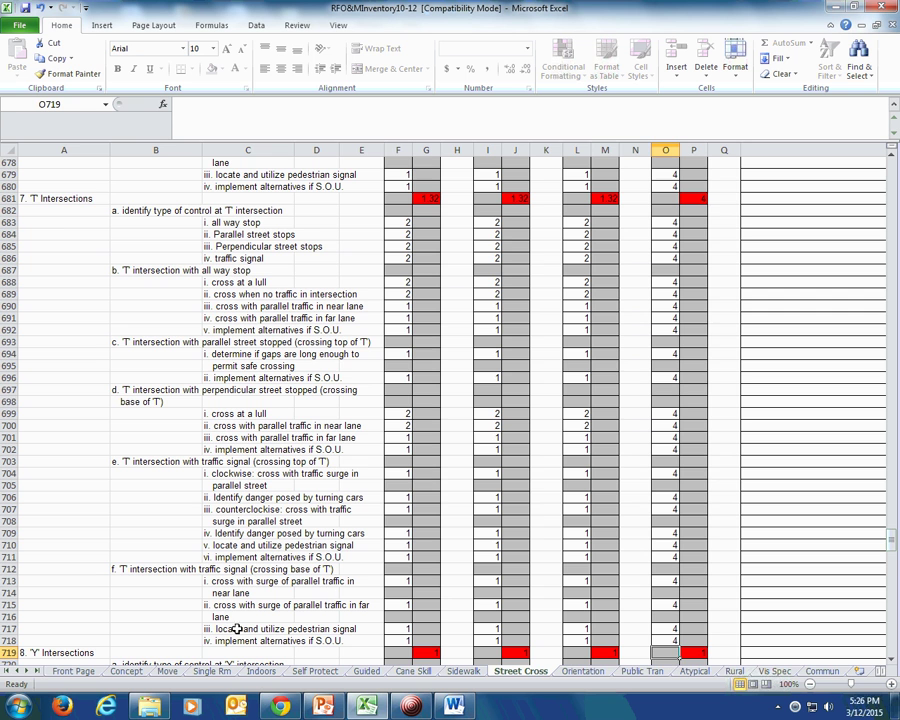
# - Check the overall 3/15 total in M18 on the Front Page sheet
pyautogui.click(73, 671)
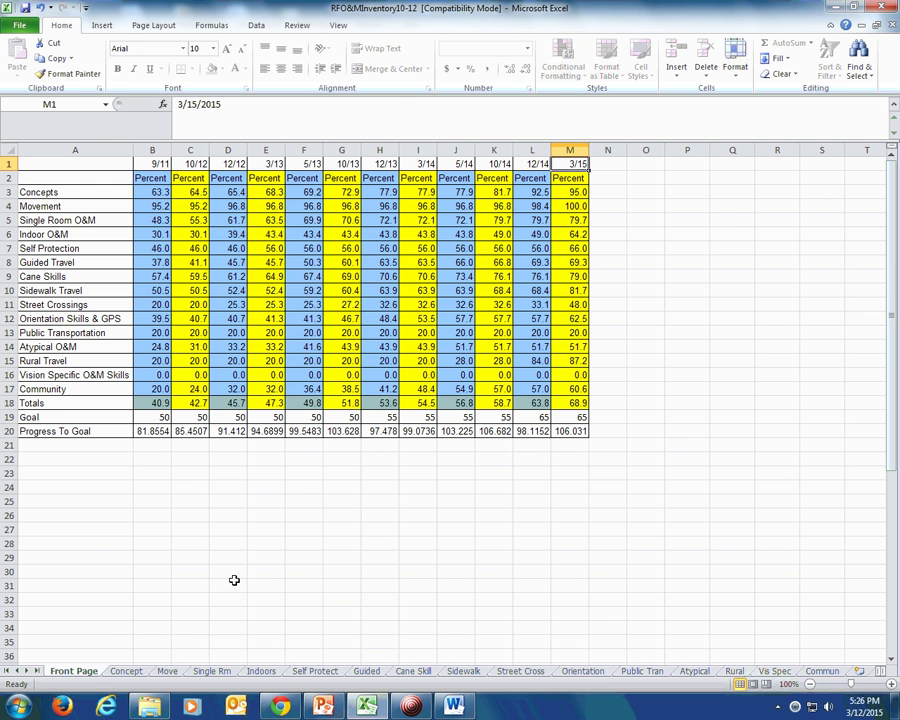
pyautogui.click(579, 403)
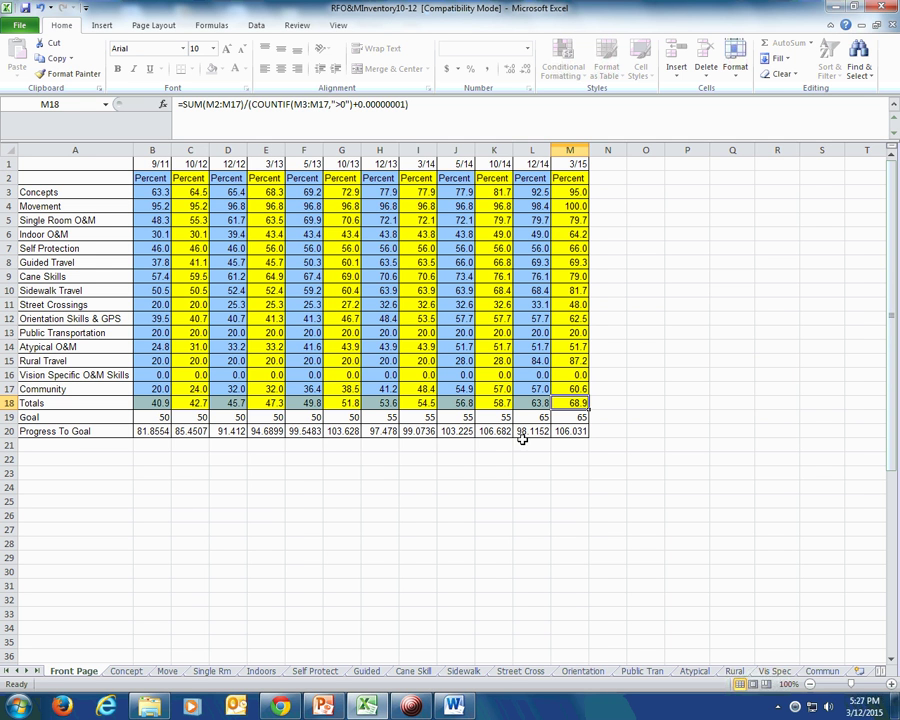
pyautogui.hotkey('alt', 'Tab')
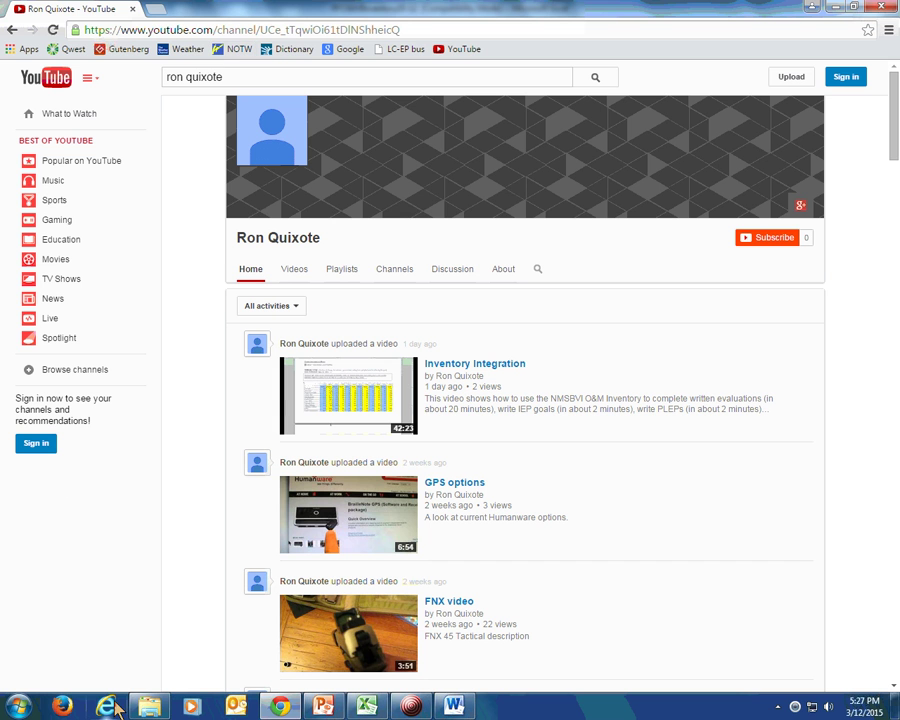
pyautogui.click(142, 32)
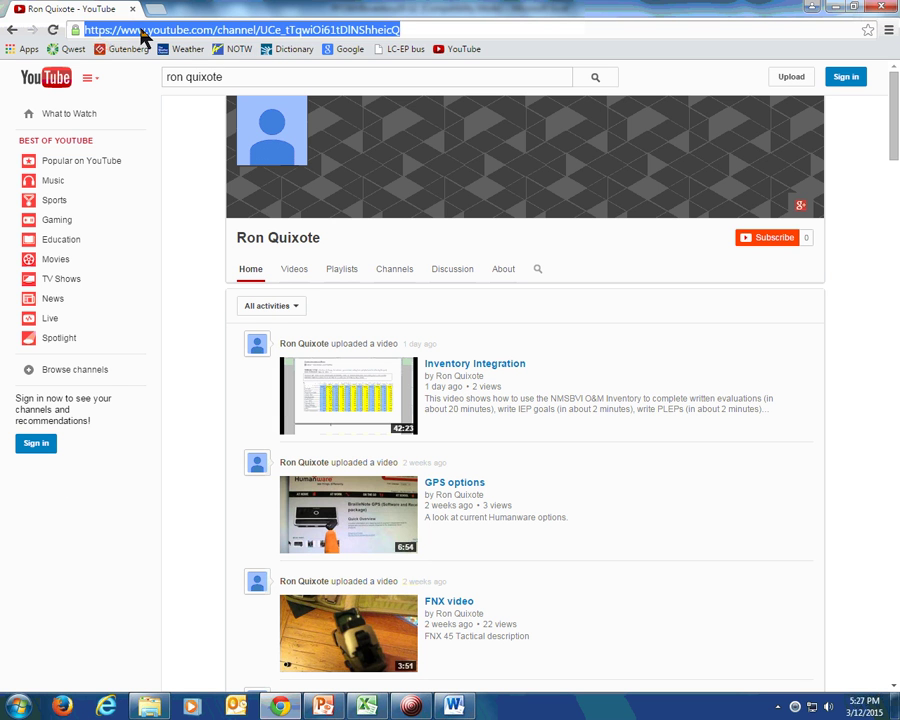
pyautogui.write('www.nmsb')
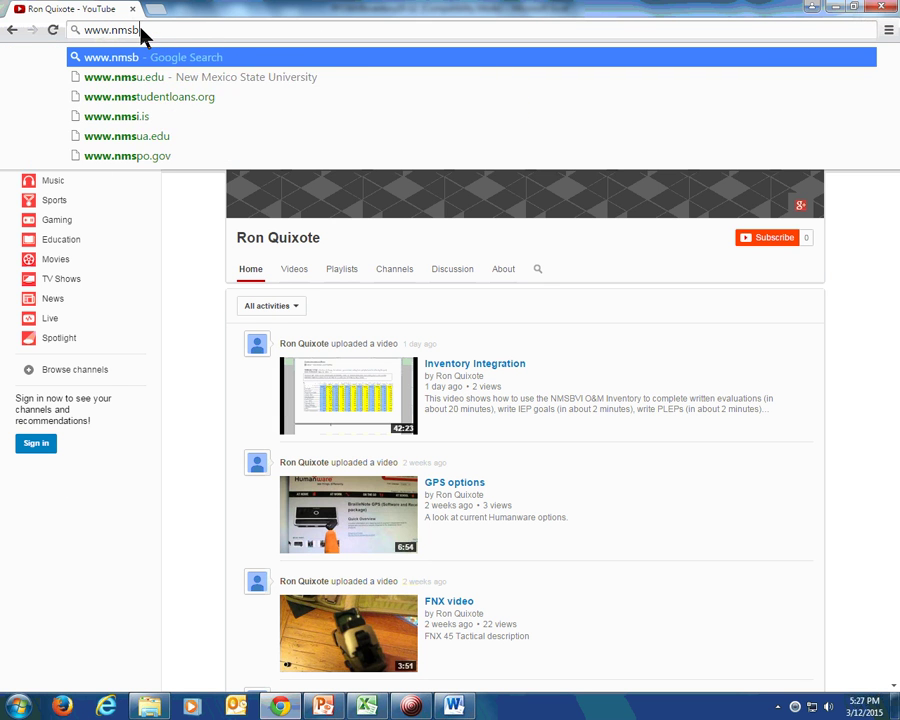
pyautogui.write('vi.k12.nm.us')
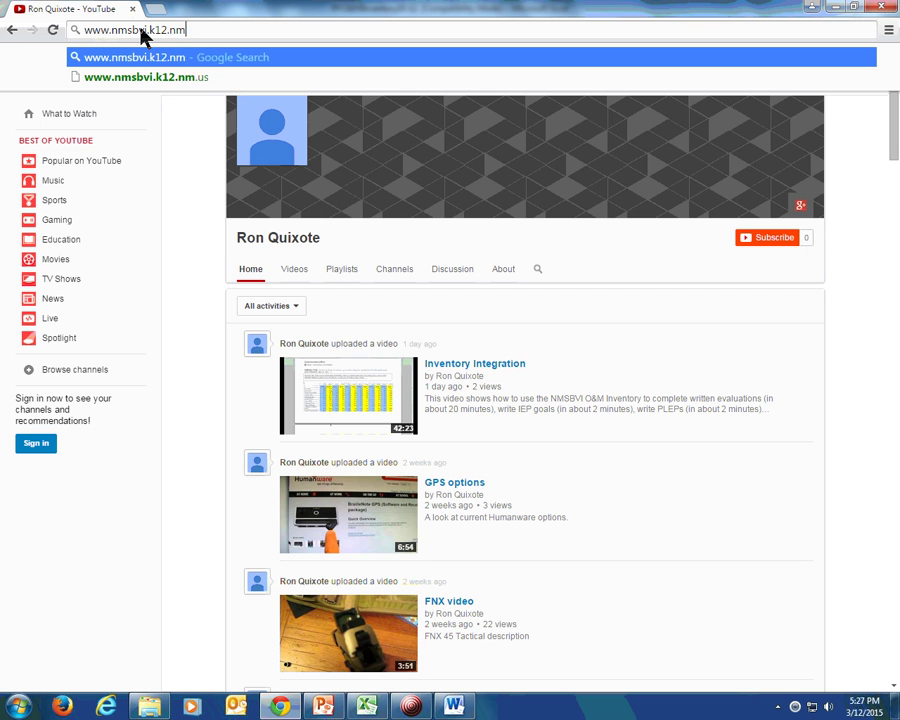
pyautogui.press('Return')
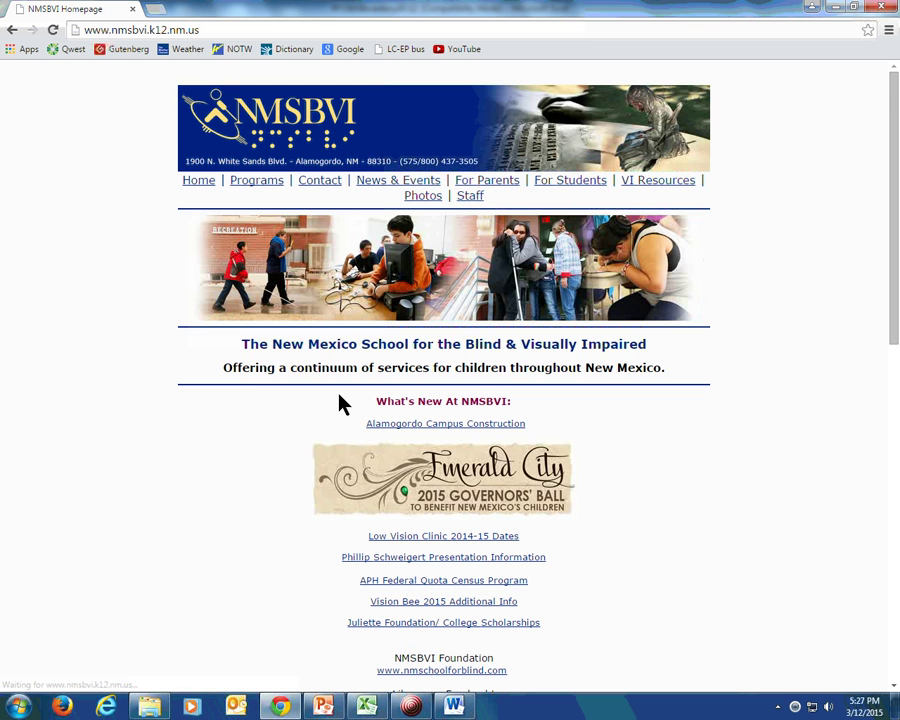
# - Find and open the NMSBVI Orientation & Mobility Inventory page linked from the homepage
pyautogui.scroll(-1, 257, 399)
pyautogui.scroll(-6, 257, 399)
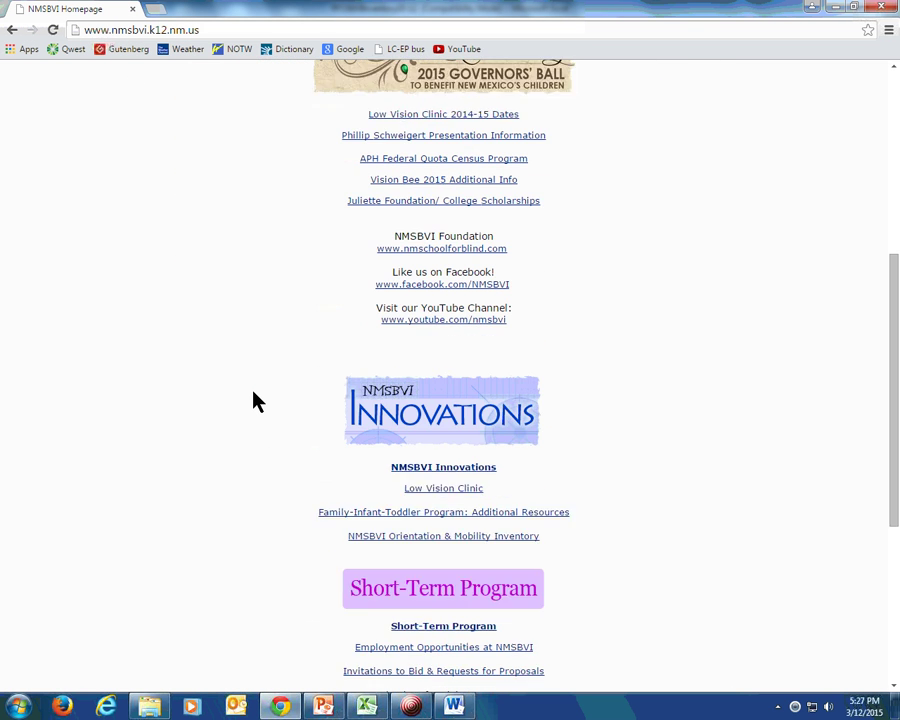
pyautogui.scroll(-1, 253, 400)
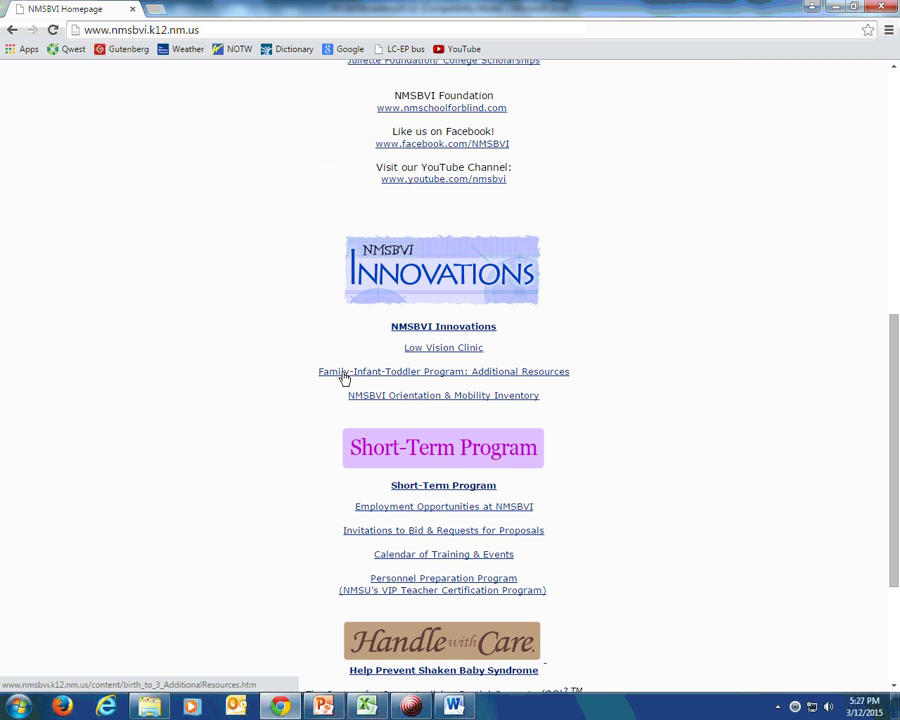
pyautogui.click(396, 398)
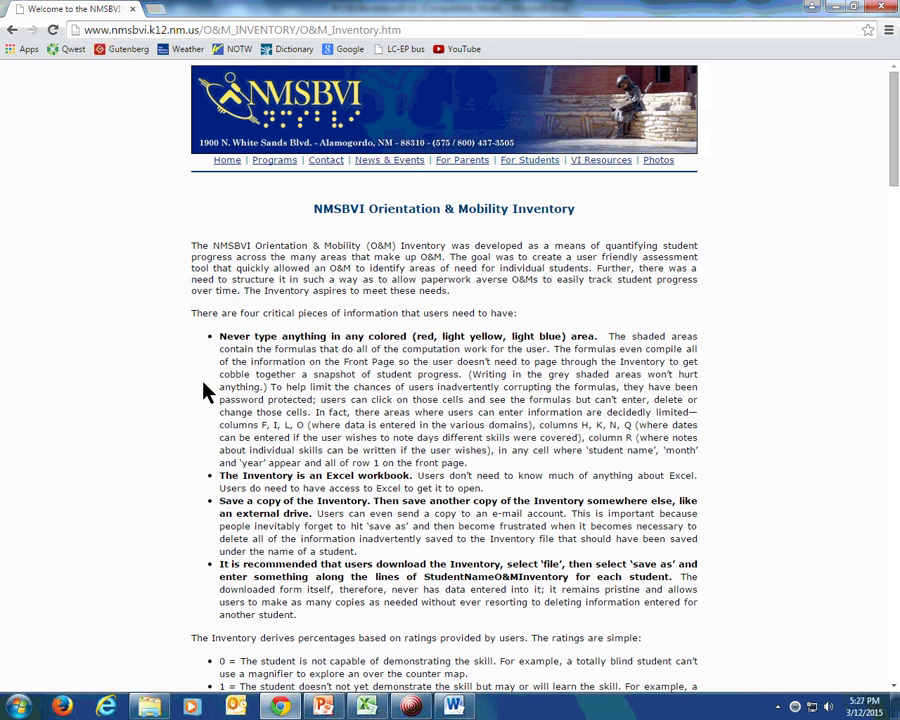
# - Look through the O&M Inventory page's instructions, PLEP and progress report examples, and download links for the inventory, checklist and eval shell
pyautogui.scroll(-7, 203, 388)
pyautogui.scroll(-12, 203, 388)
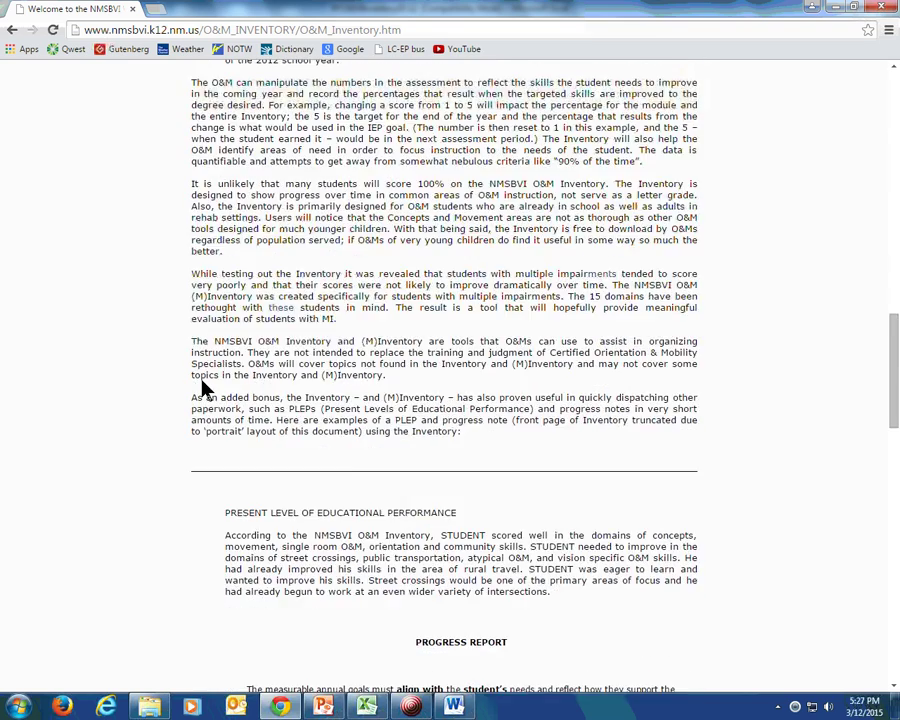
pyautogui.scroll(-4, 205, 392)
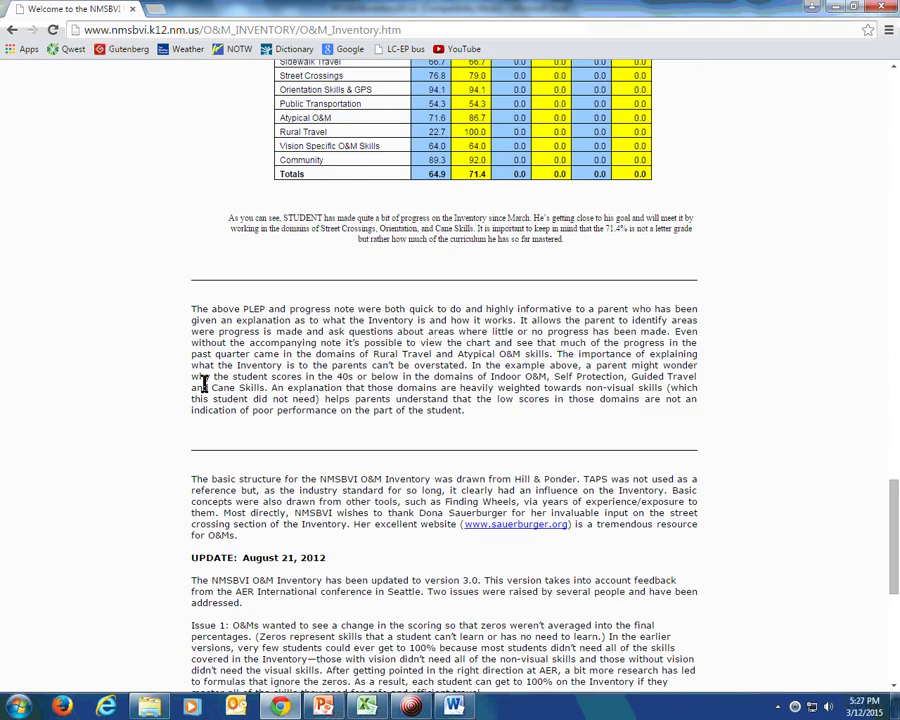
pyautogui.scroll(-5, 203, 383)
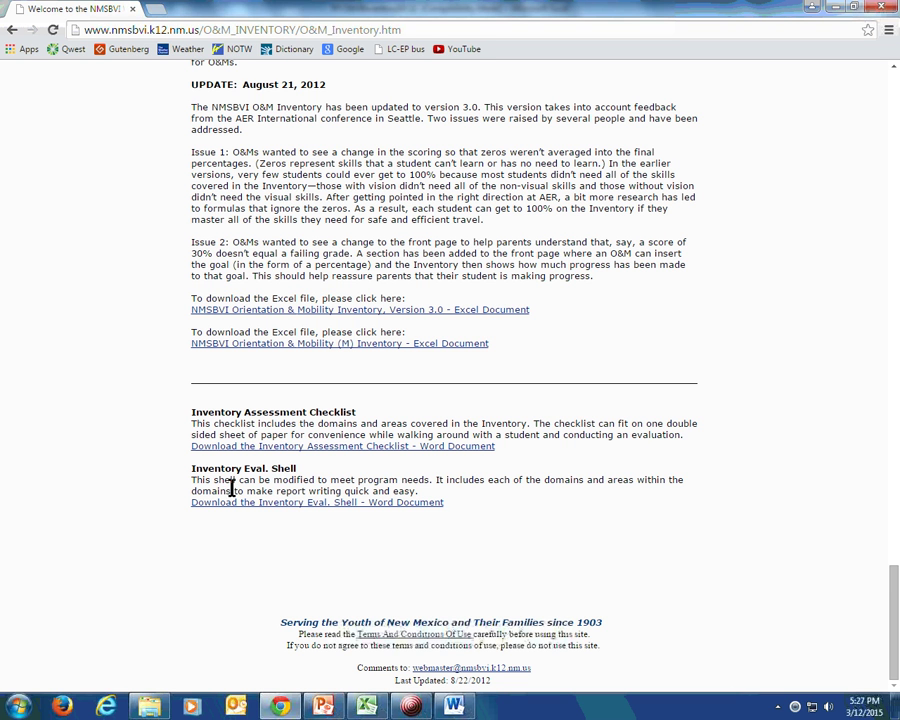
pyautogui.scroll(3, 165, 494)
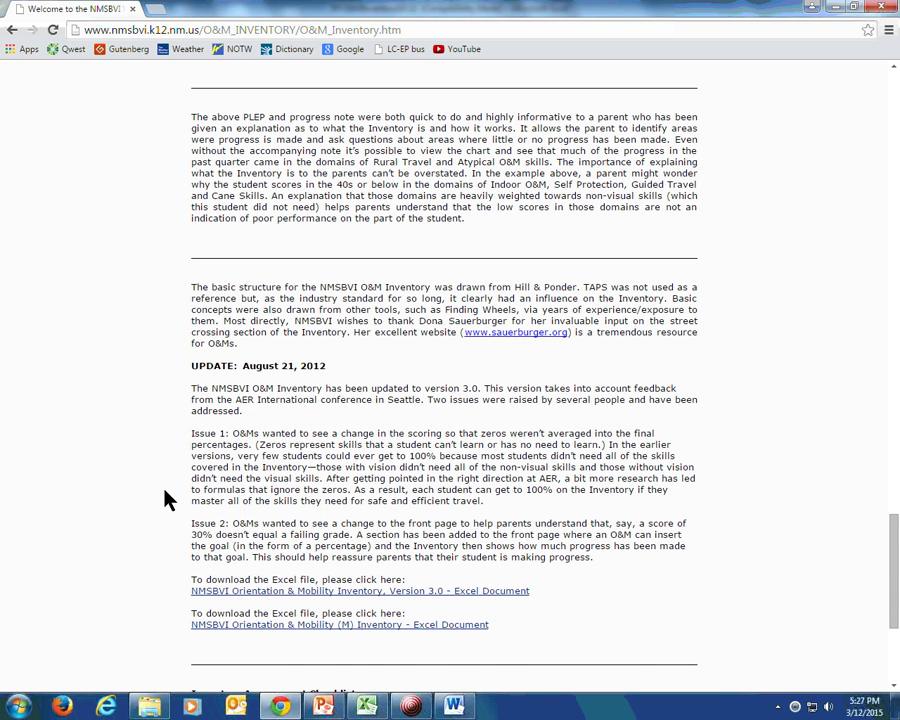
pyautogui.scroll(15, 165, 500)
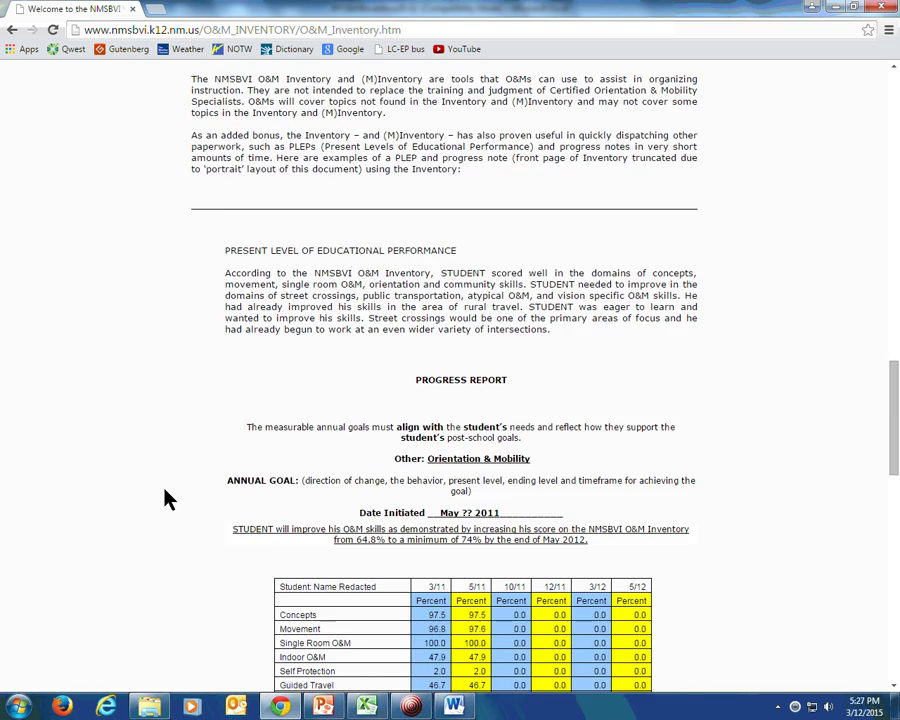
pyautogui.scroll(5, 165, 498)
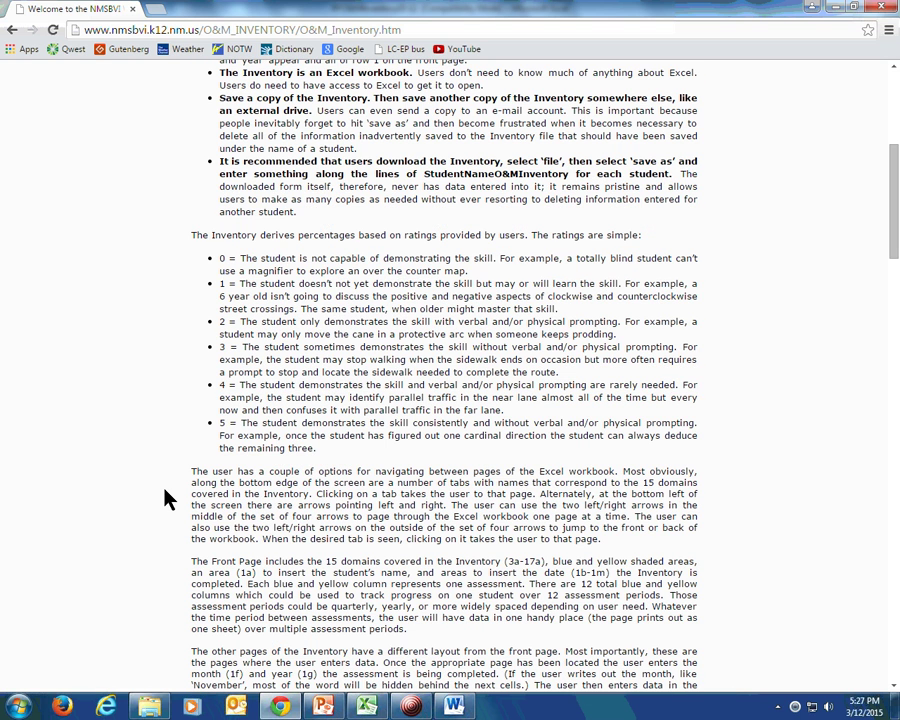
# - Go back to the NMSBVI homepage and open the NMSBVI Innovations page
pyautogui.hotkey('alt', 'Left')
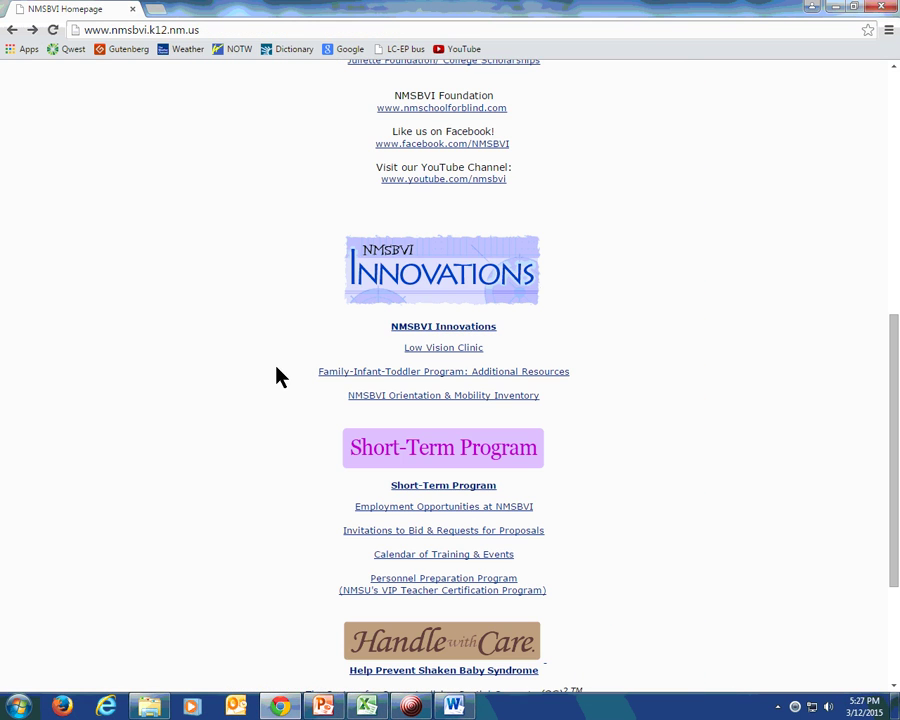
pyautogui.click(430, 330)
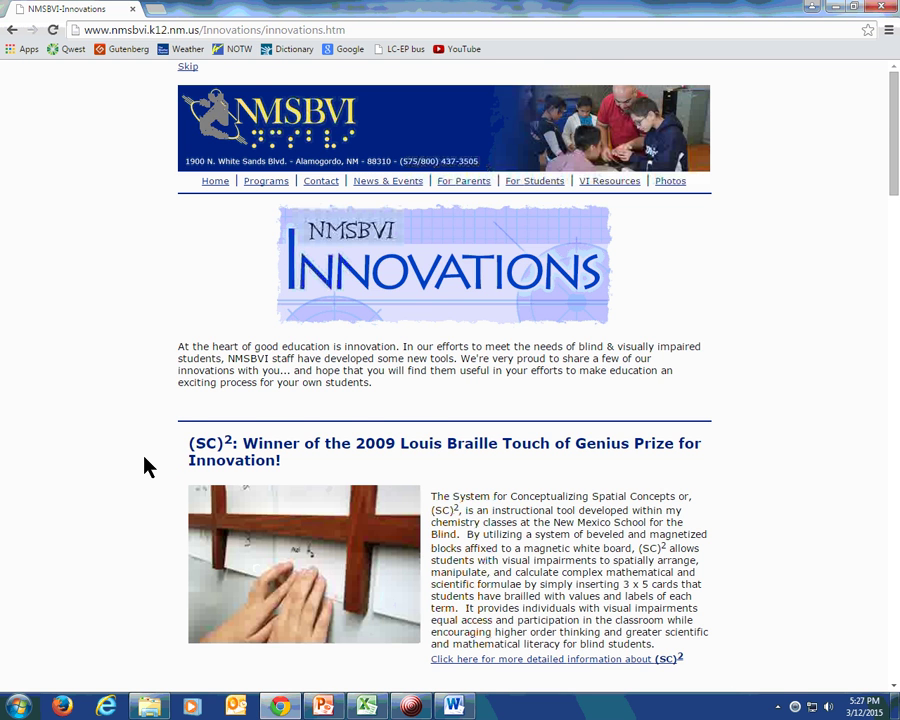
# - Look through the tools described on the NMSBVI Innovations page, from the (SC)² award entry to Touch Grids and The 'Shroom
pyautogui.scroll(-3, 144, 464)
pyautogui.moveTo(344, 186); pyautogui.dragTo(169, 156)
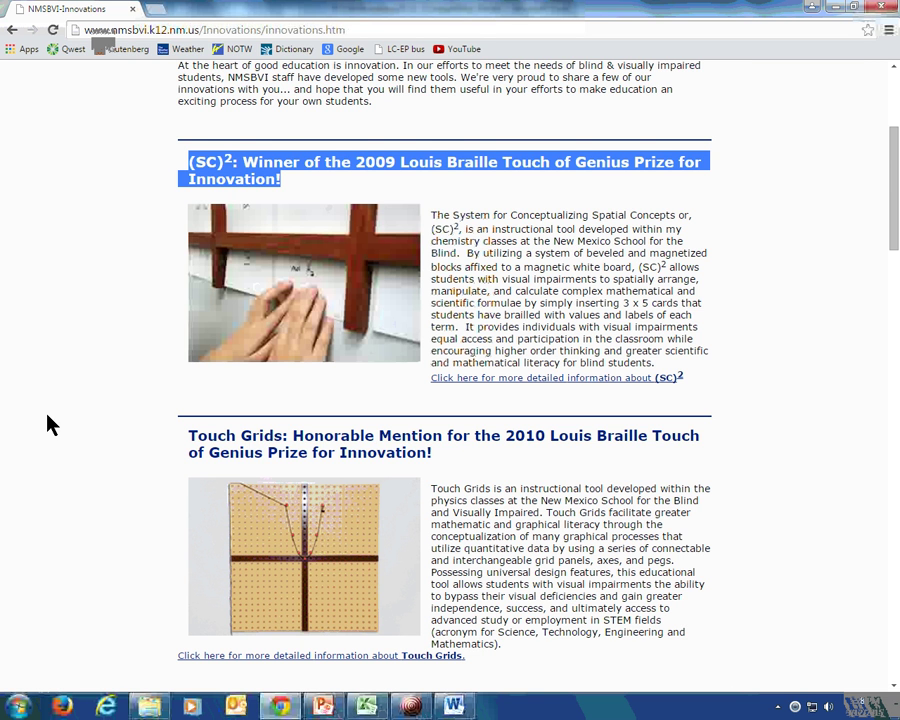
pyautogui.scroll(-3, 47, 424)
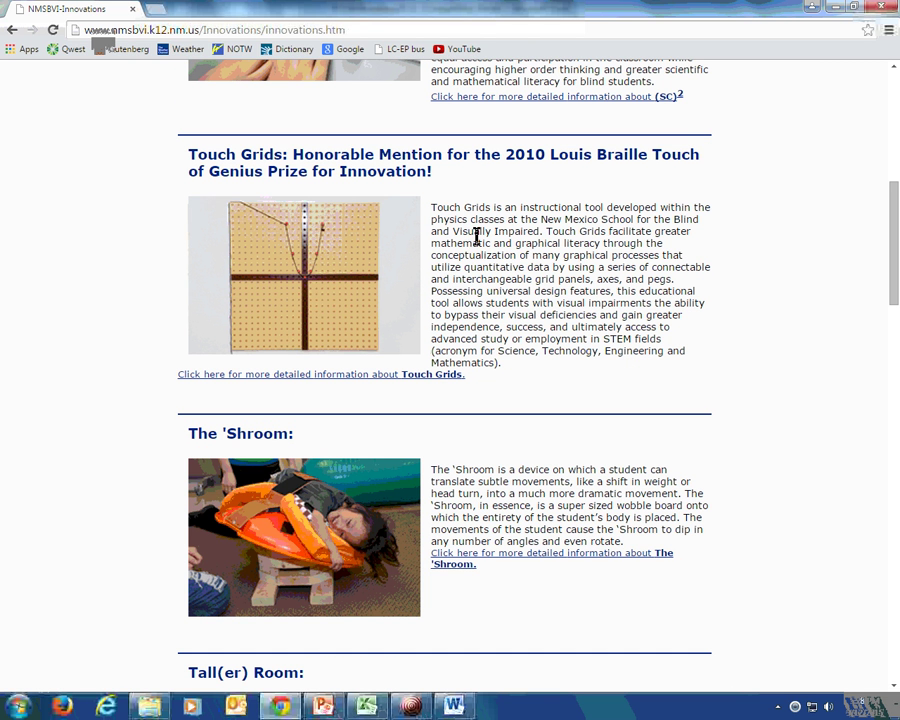